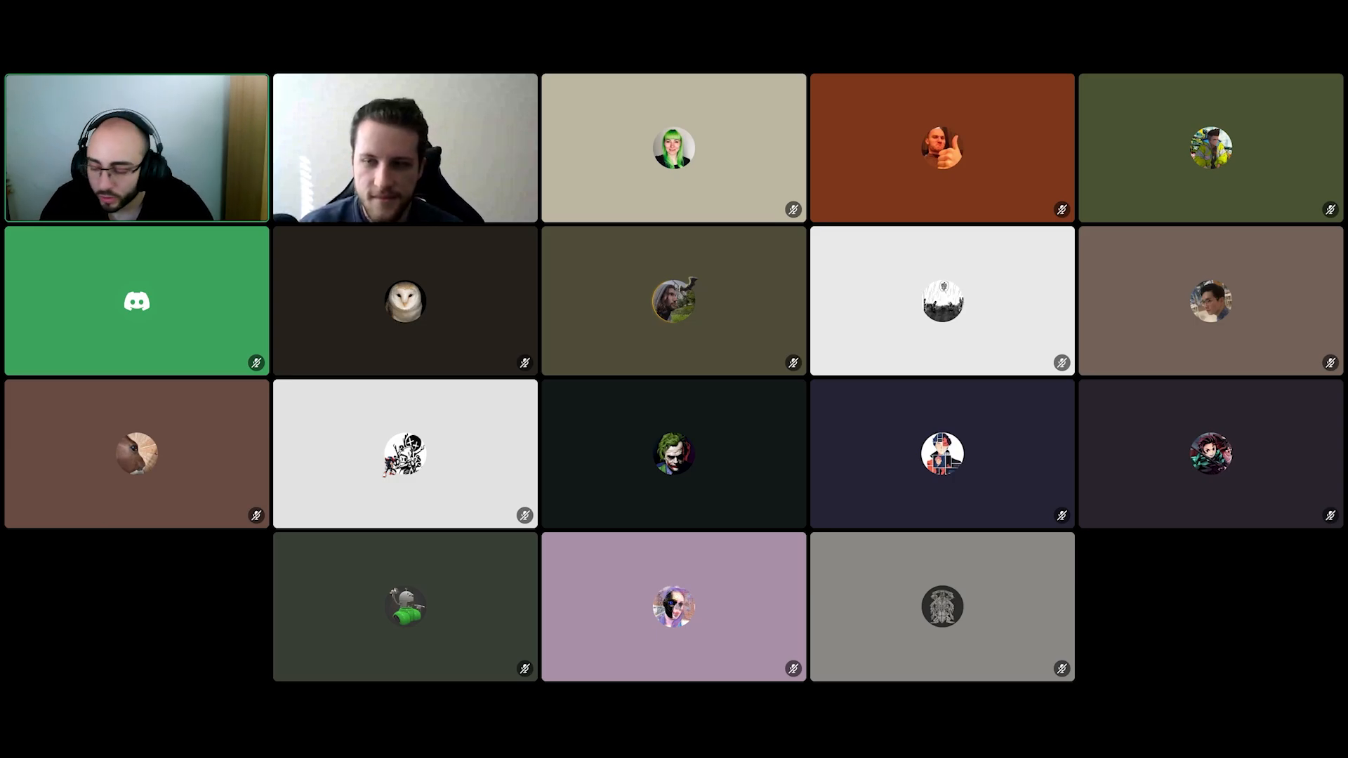
- Switch back to the Discord weekly class call and watch the presenter's shared screen in an enlarged view
{"action": "key", "text": "alt+Tab"}
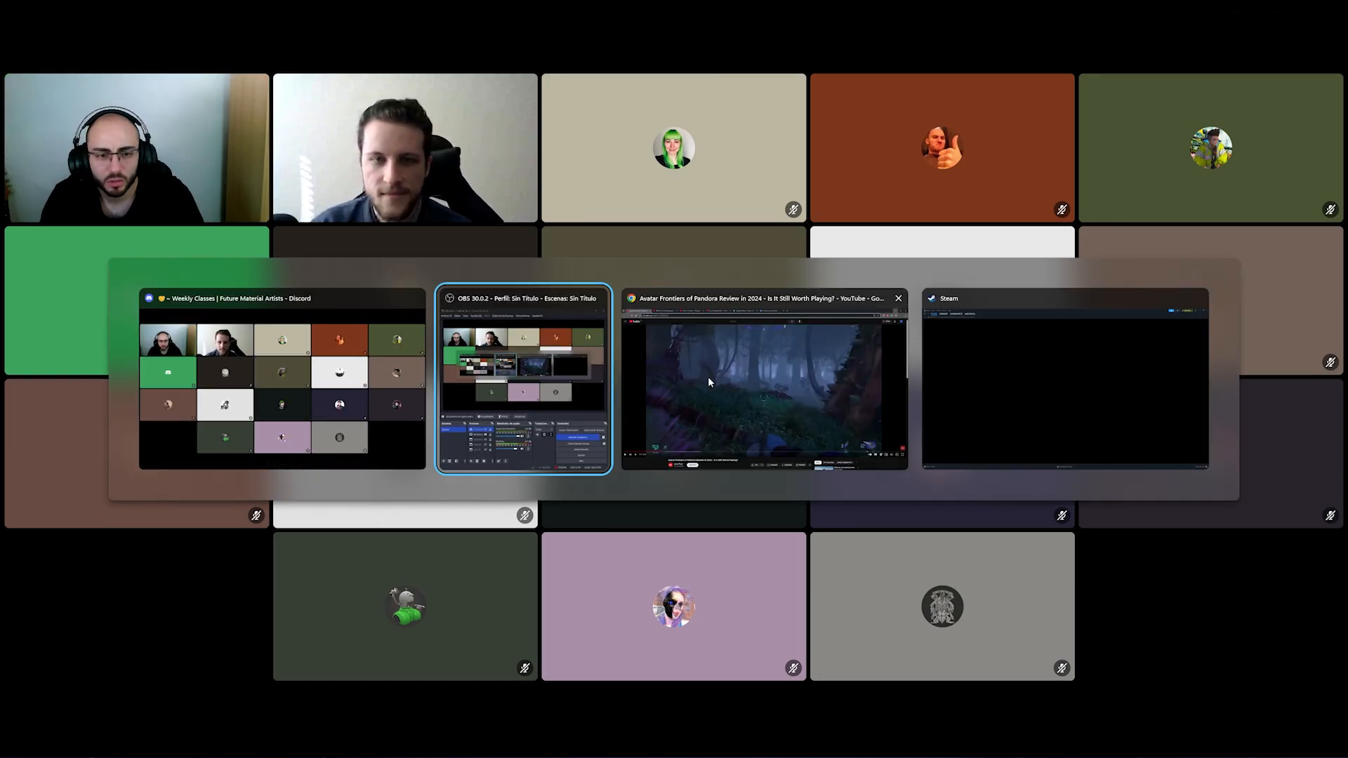
{"action": "left_click", "coordinate": [330, 417]}
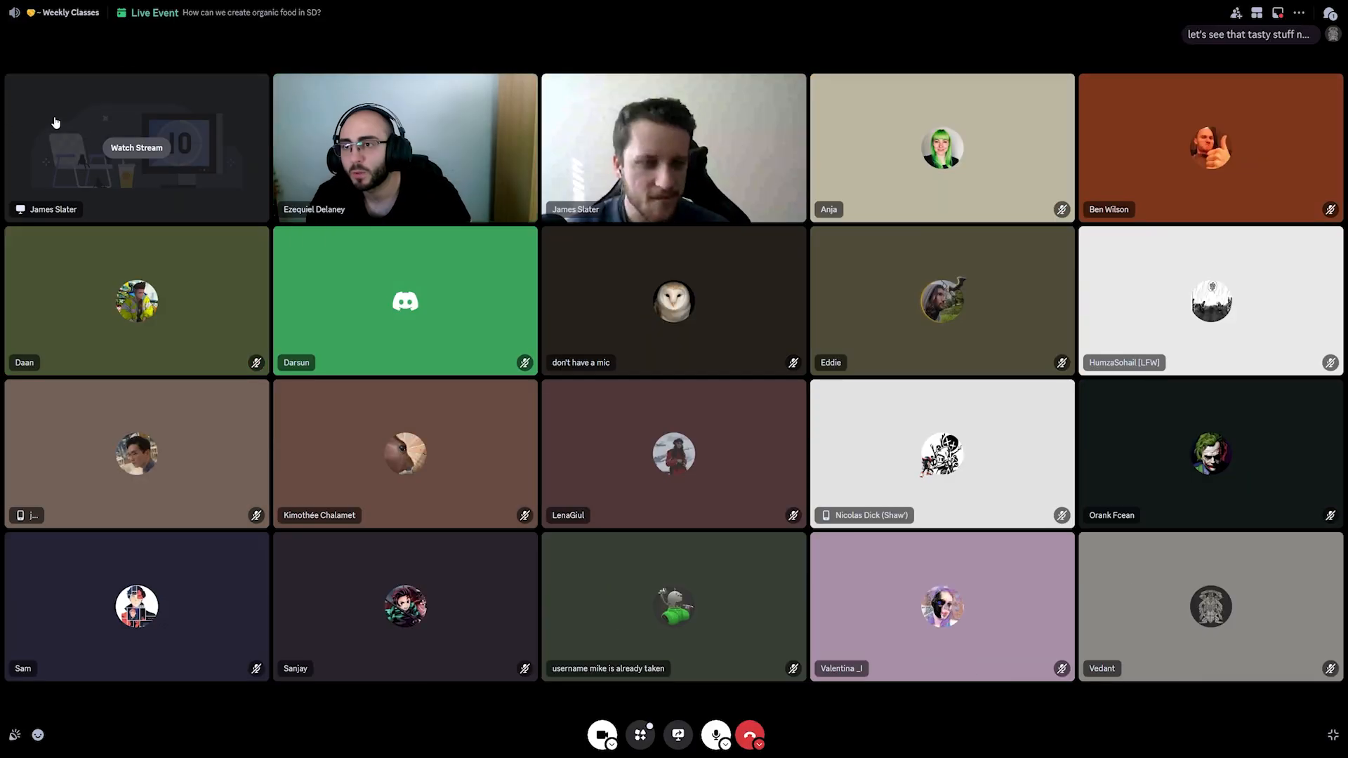
{"action": "left_click", "coordinate": [133, 141]}
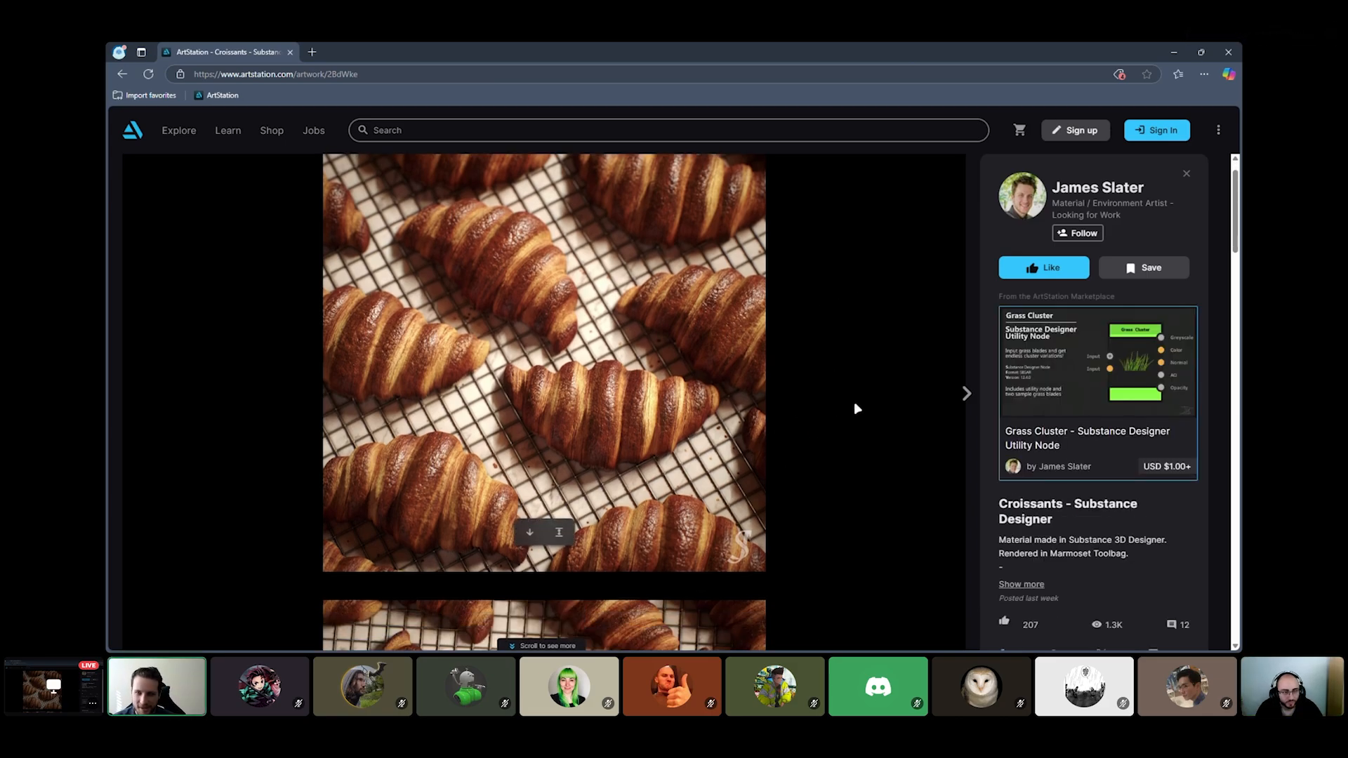
{"action": "scroll", "coordinate": [903, 401], "scroll_direction": "down", "scroll_amount": 5}
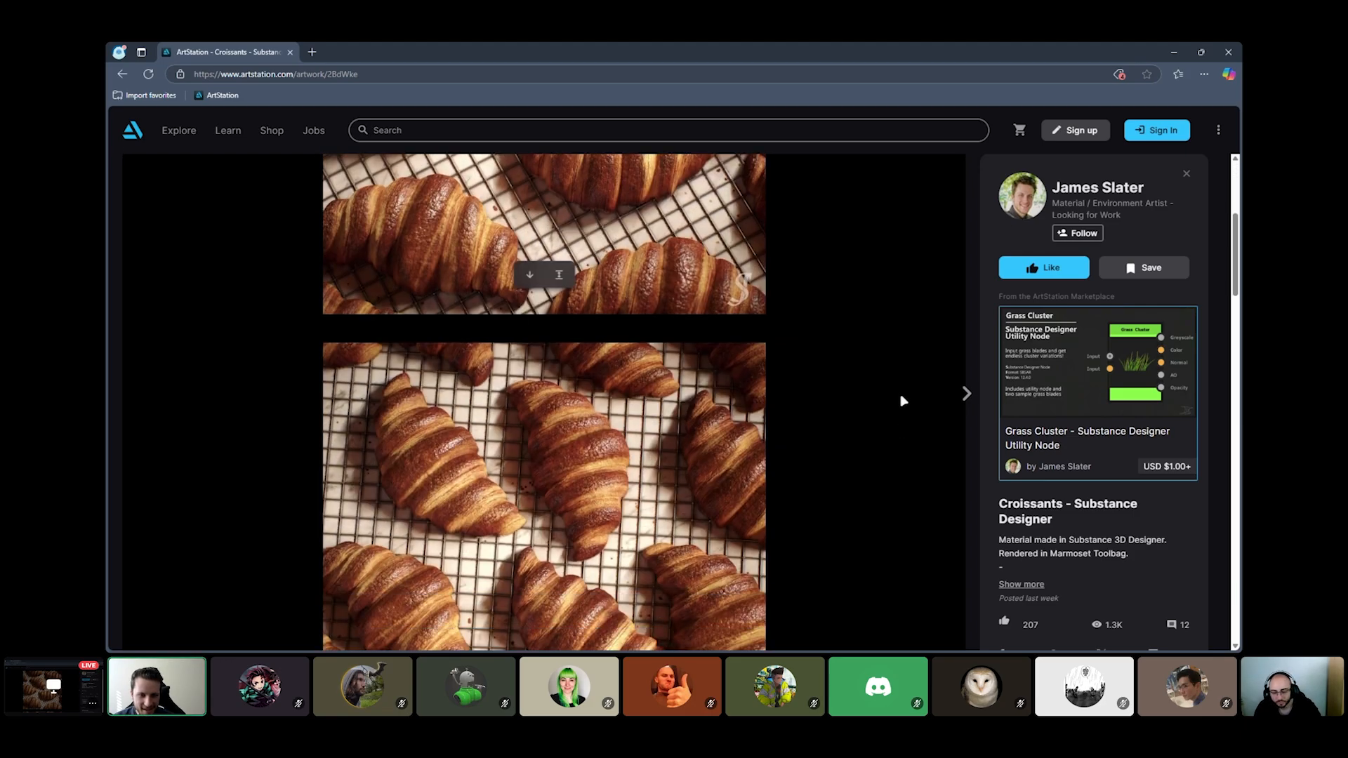
{"action": "left_click", "coordinate": [674, 637]}
- Examine the square close-up renders in the "Croissants - Substance Designer" artwork on ArtStation
{"action": "scroll", "coordinate": [904, 401], "scroll_direction": "up", "scroll_amount": 4}
{"action": "scroll", "coordinate": [941, 434], "scroll_direction": "up", "scroll_amount": 4}
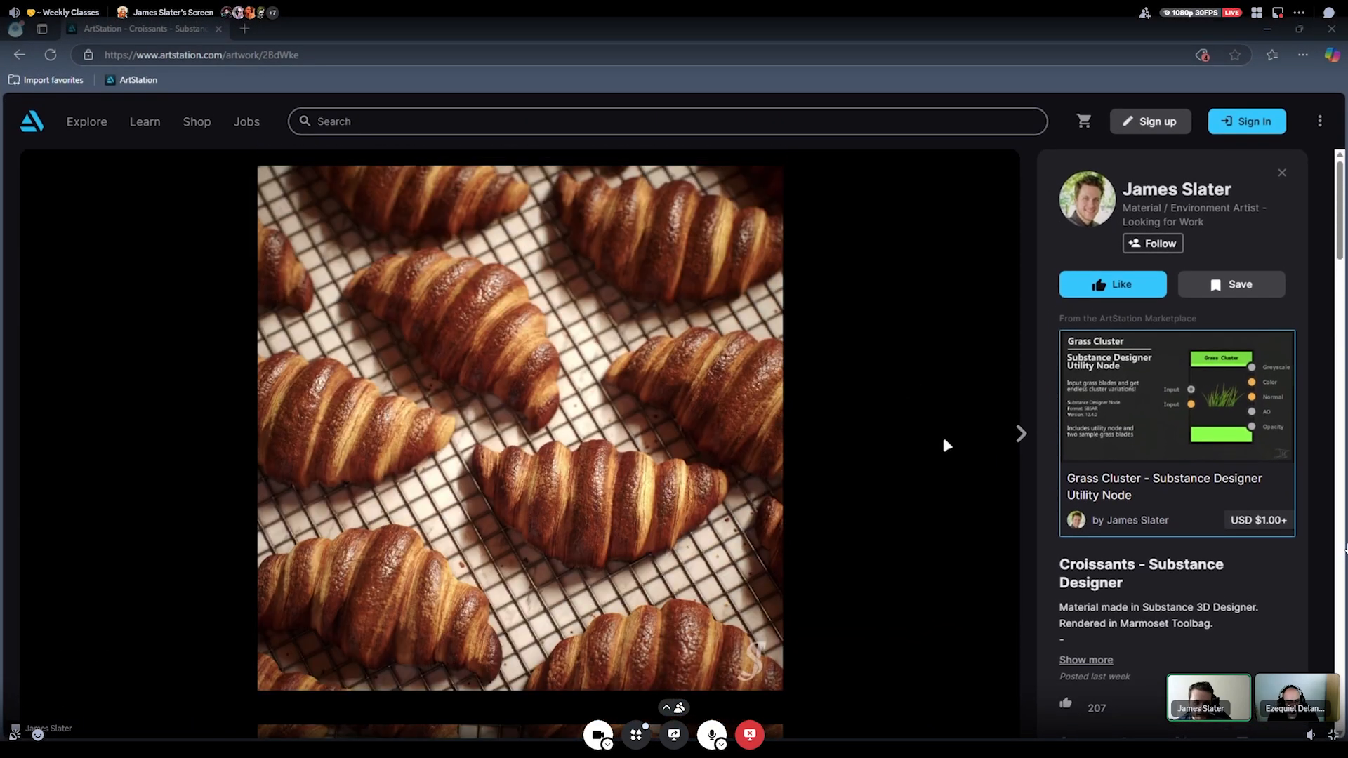
{"action": "scroll", "coordinate": [942, 434], "scroll_direction": "down", "scroll_amount": 6}
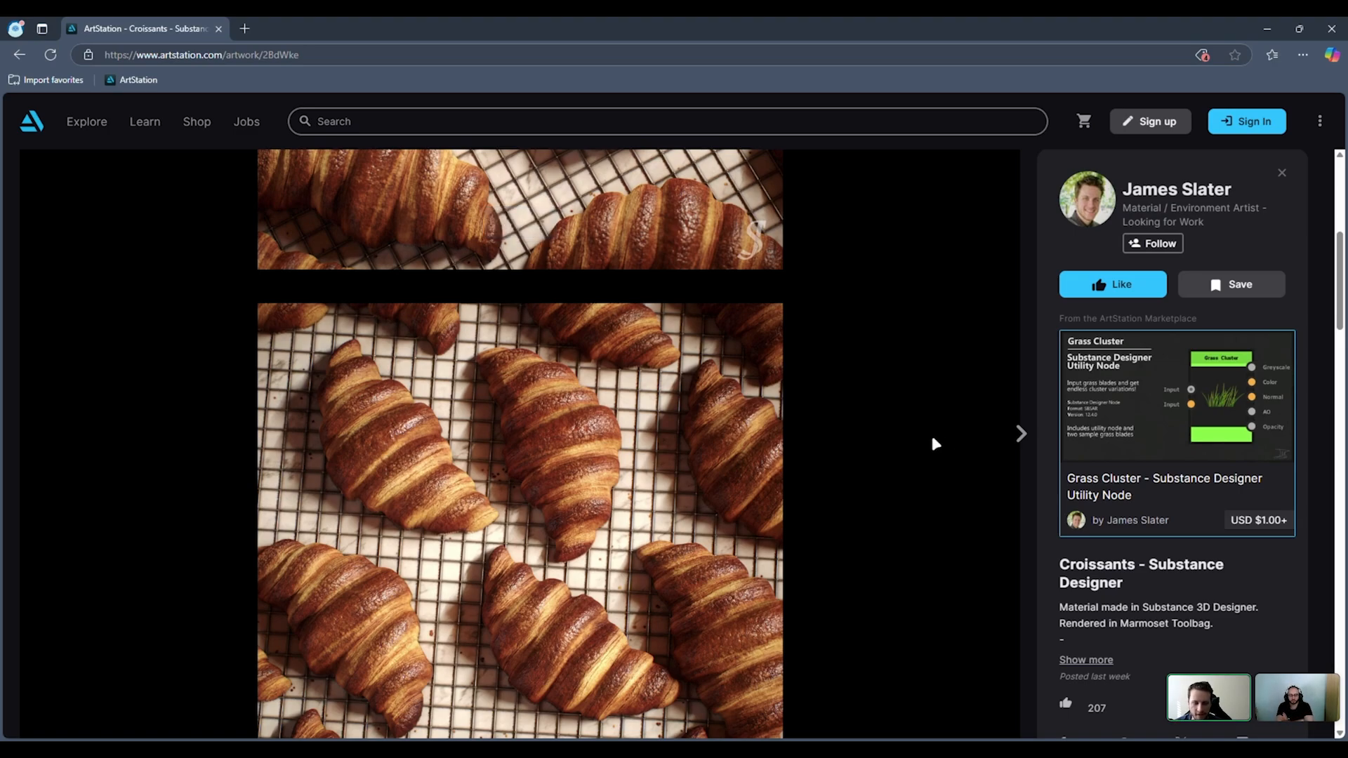
{"action": "scroll", "coordinate": [852, 464], "scroll_direction": "up", "scroll_amount": 6}
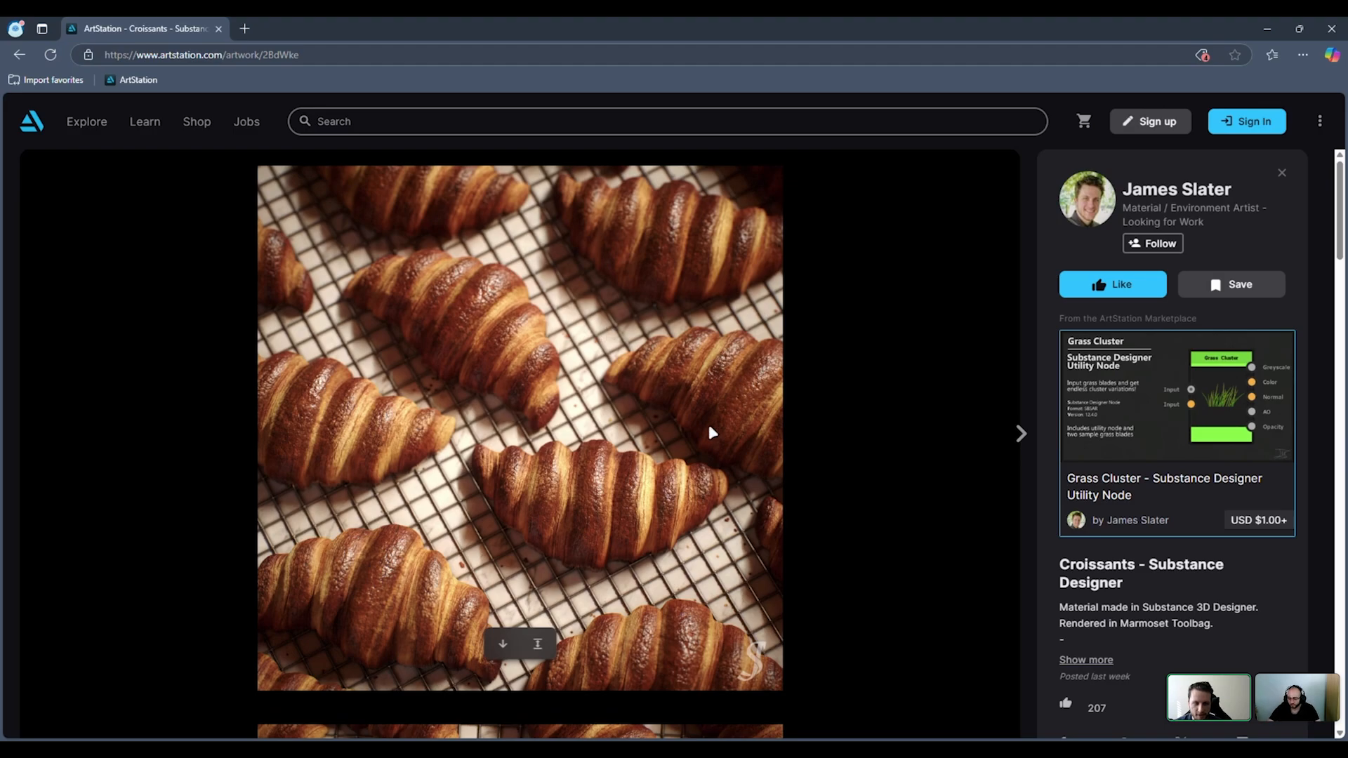
{"action": "scroll", "coordinate": [724, 411], "scroll_direction": "down", "scroll_amount": 8}
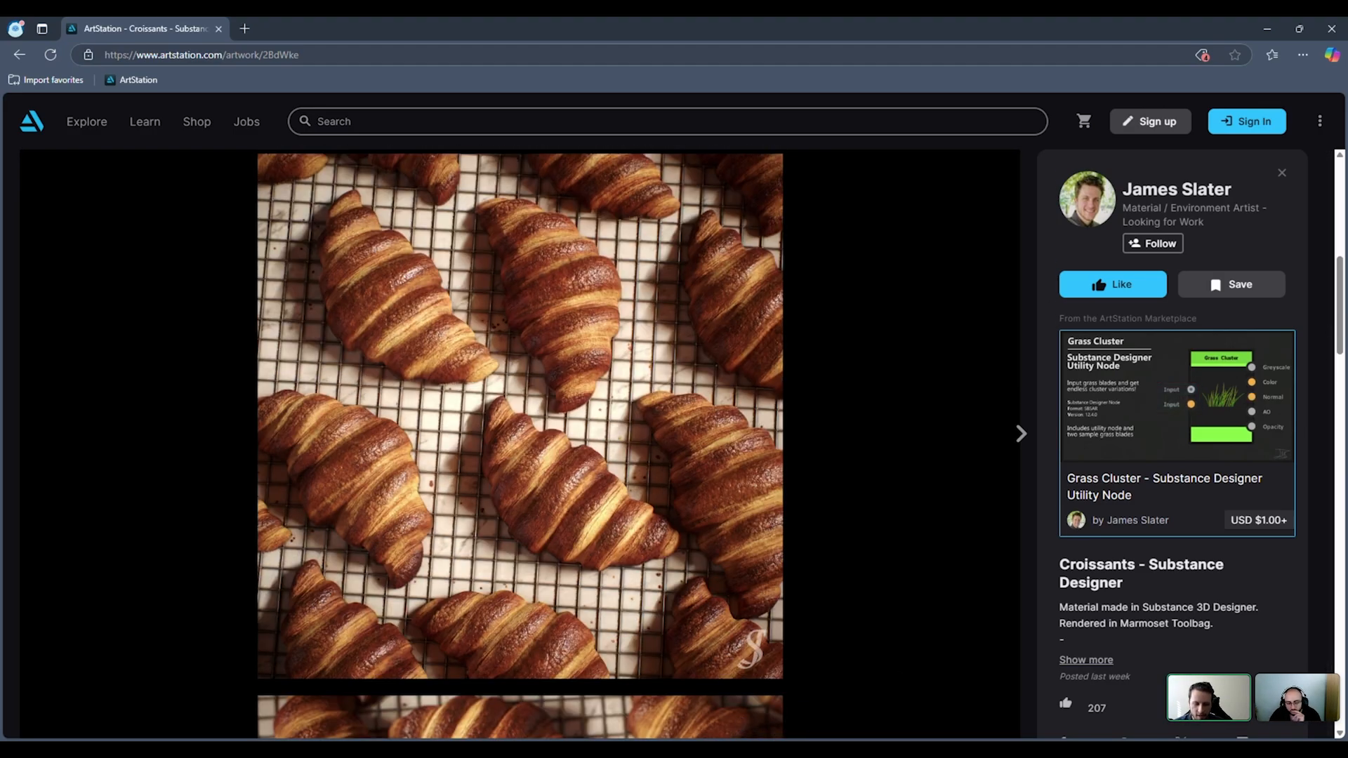
{"action": "scroll", "coordinate": [895, 479], "scroll_direction": "down", "scroll_amount": 2}
{"action": "scroll", "coordinate": [896, 490], "scroll_direction": "down", "scroll_amount": 10}
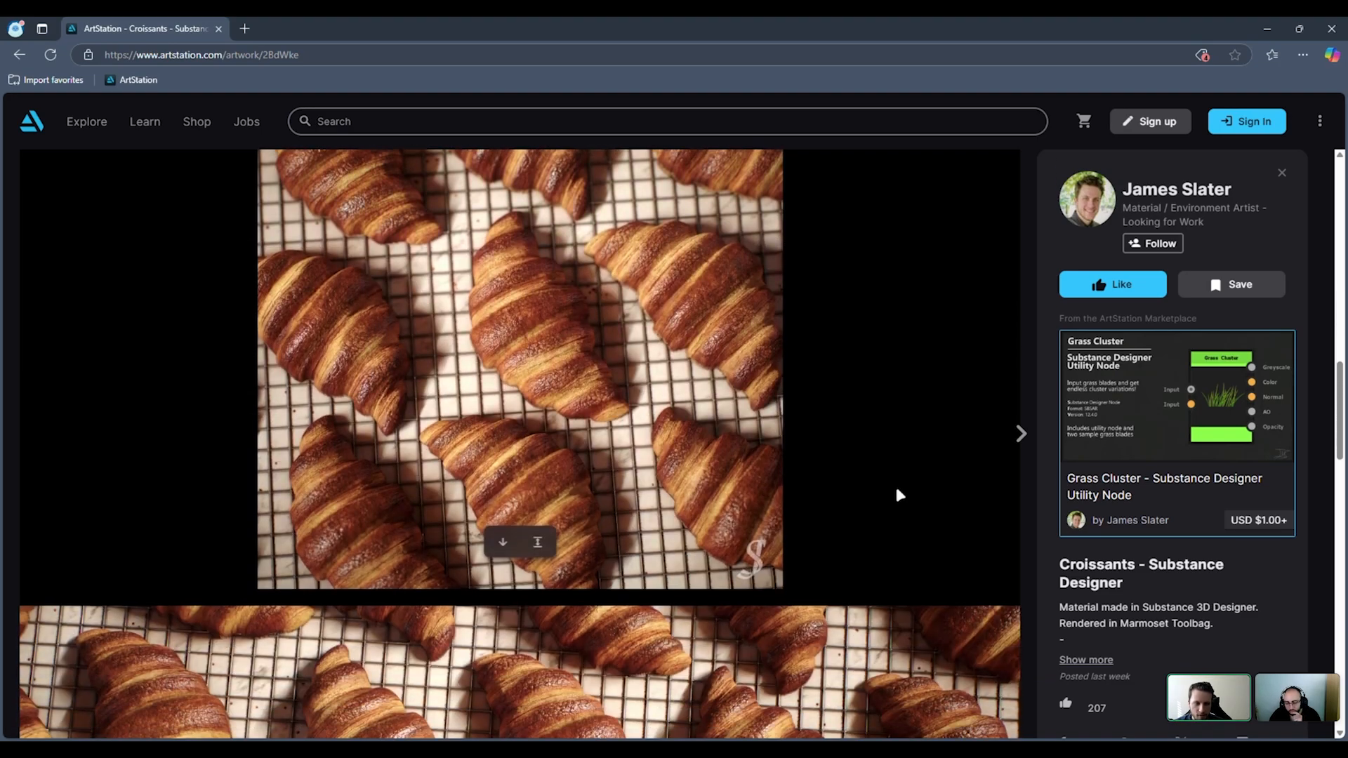
{"action": "scroll", "coordinate": [1342, 380], "scroll_direction": "up", "scroll_amount": 2}
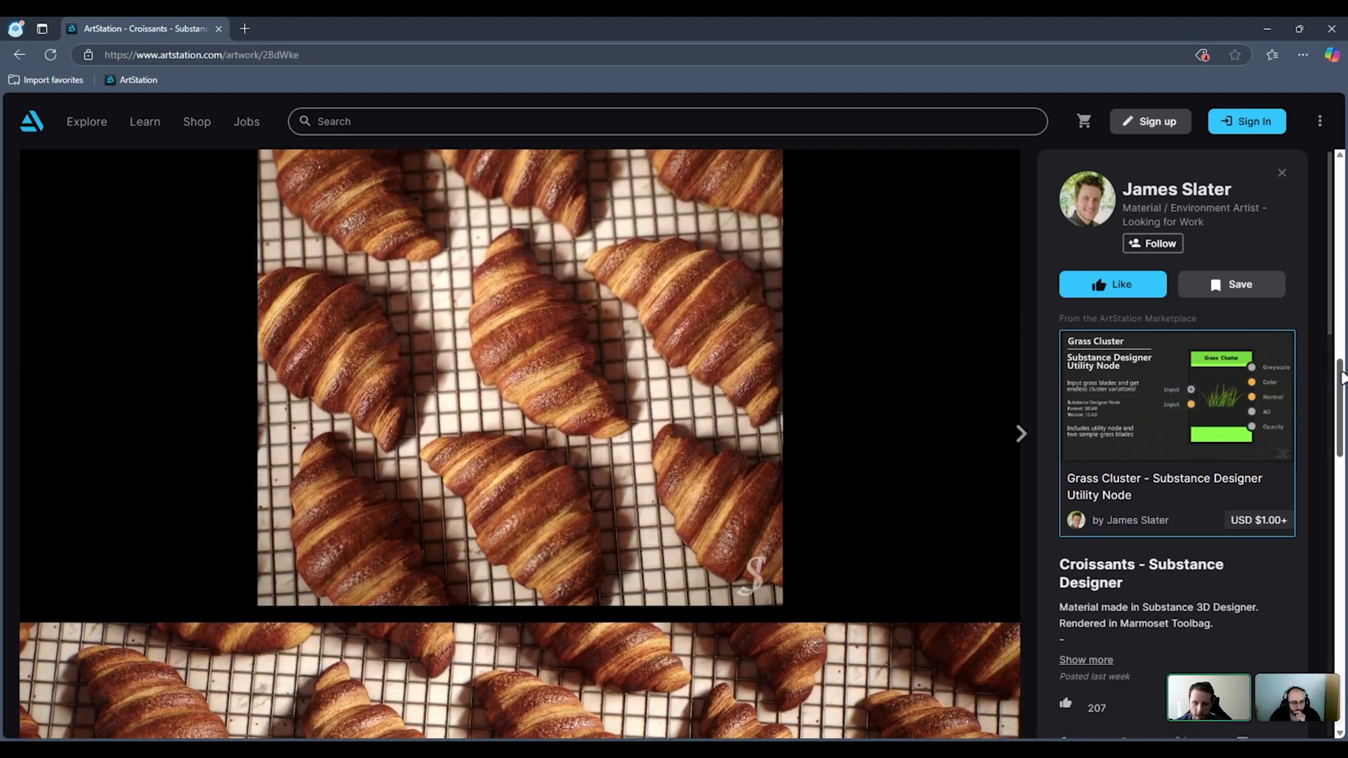
{"action": "left_click_drag", "start_coordinate": [1346, 363], "coordinate": [1346, 363]}
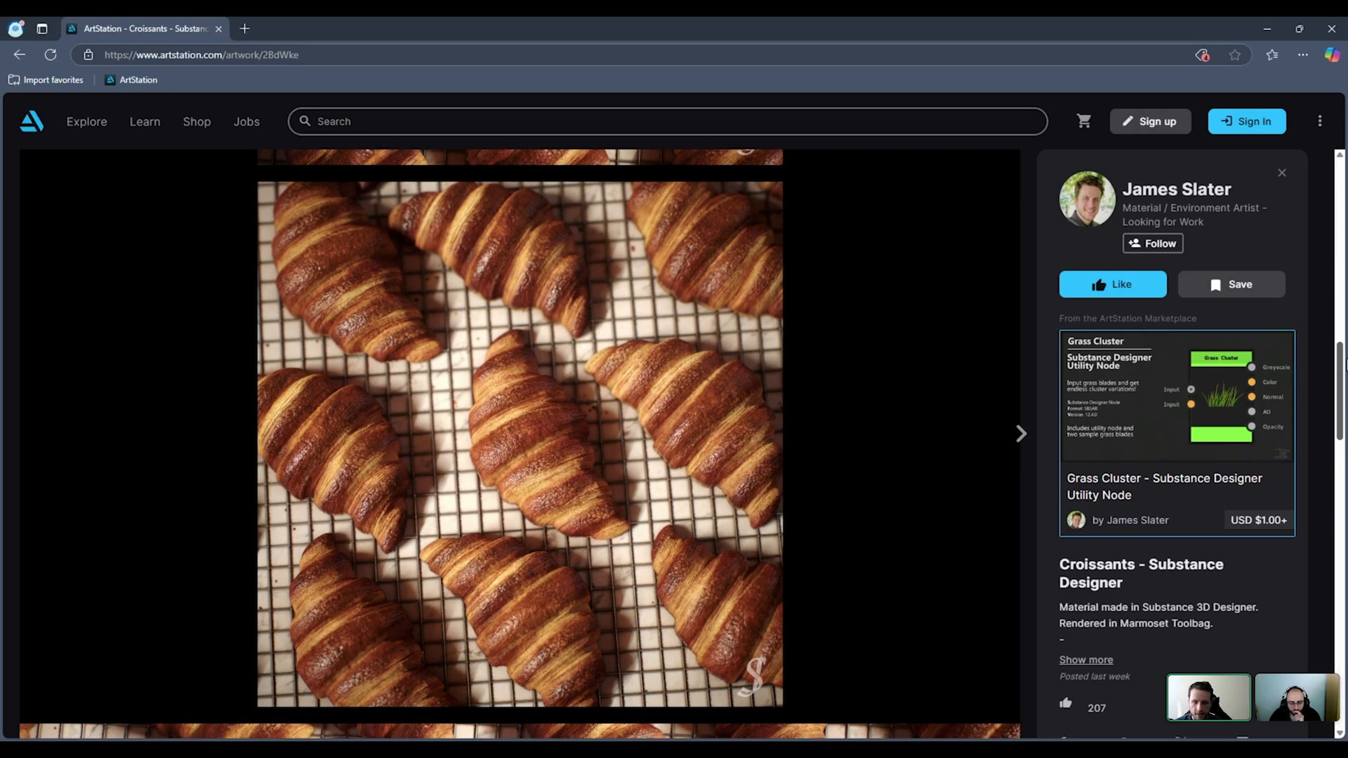
- Review the artwork from its first image to the sphere render comparing the untextured and textured croissant material
{"action": "left_click_drag", "start_coordinate": [1344, 366], "coordinate": [1344, 168]}
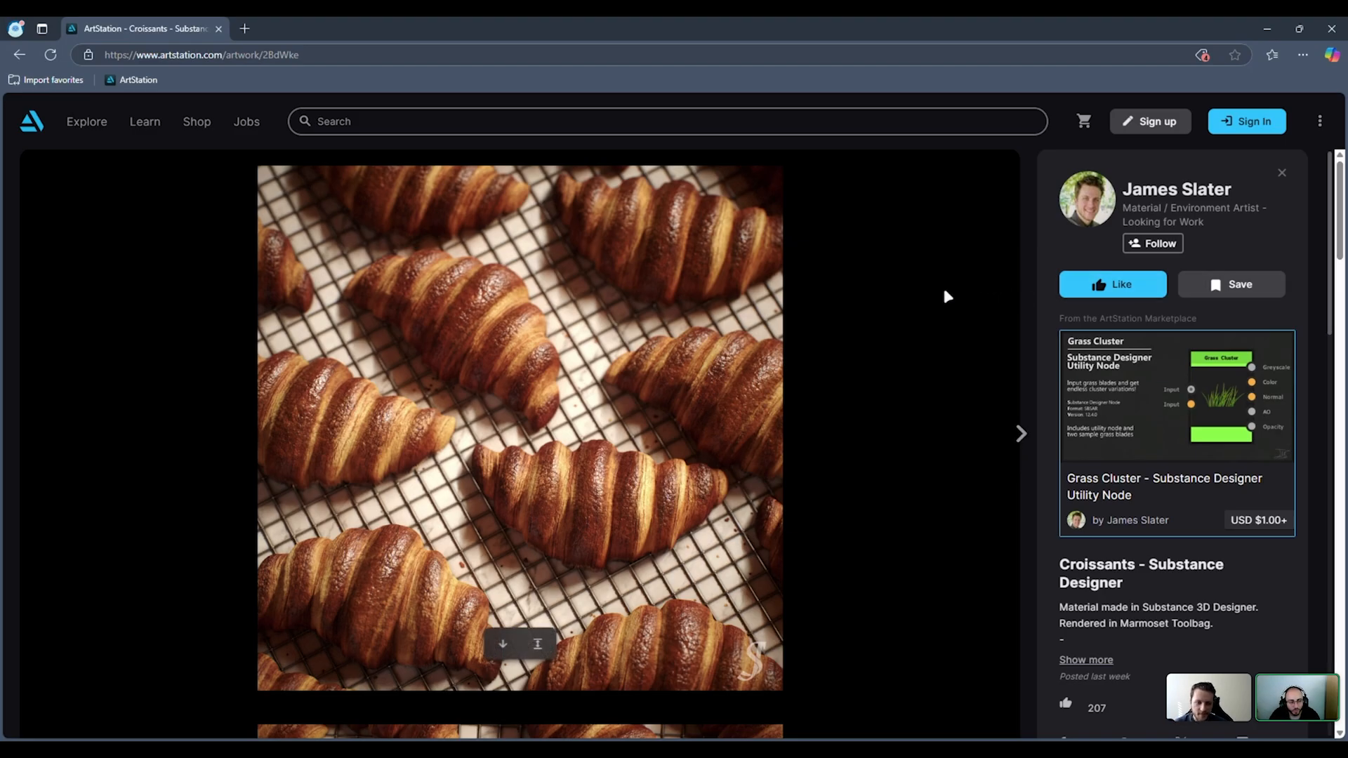
{"action": "scroll", "coordinate": [947, 296], "scroll_direction": "down", "scroll_amount": 3}
{"action": "scroll", "coordinate": [946, 295], "scroll_direction": "down", "scroll_amount": 7}
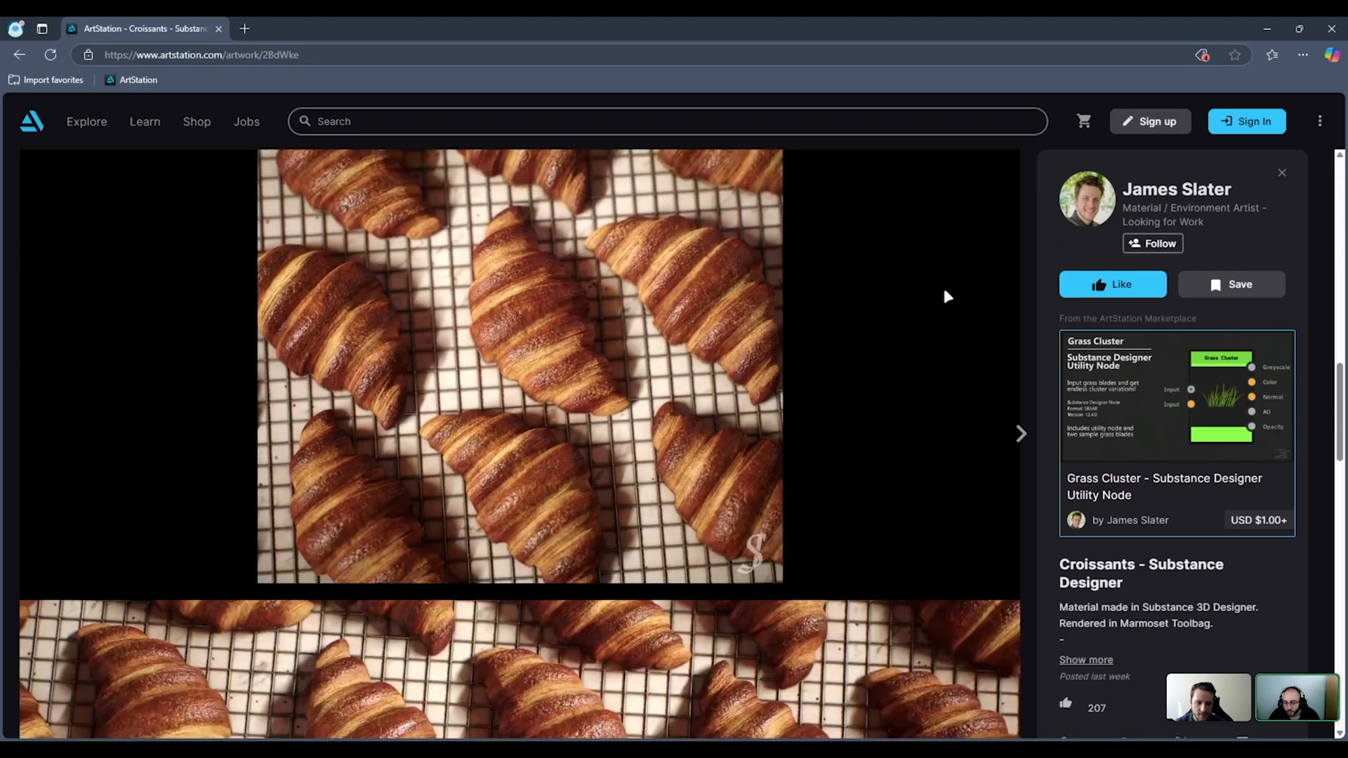
{"action": "scroll", "coordinate": [944, 286], "scroll_direction": "down", "scroll_amount": 7}
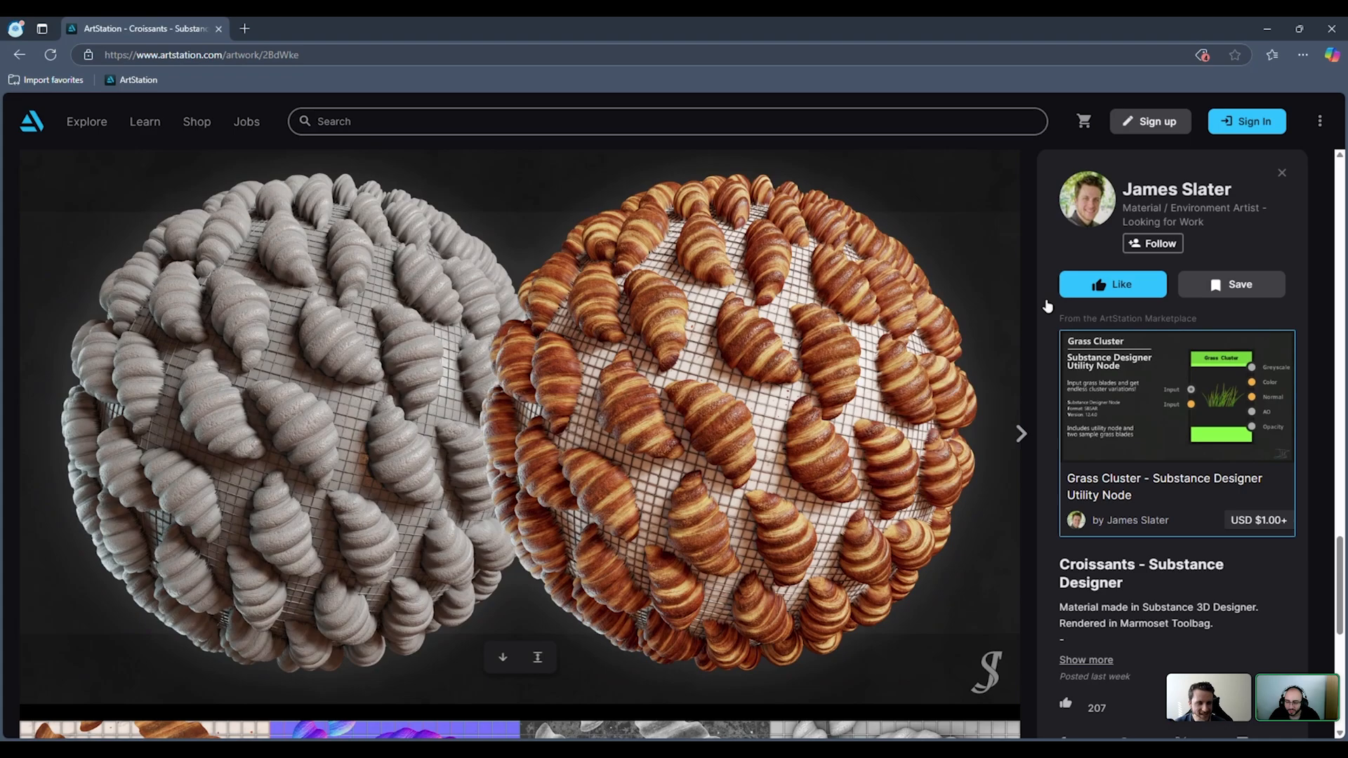
{"action": "mouse_move", "coordinate": [990, 160]}
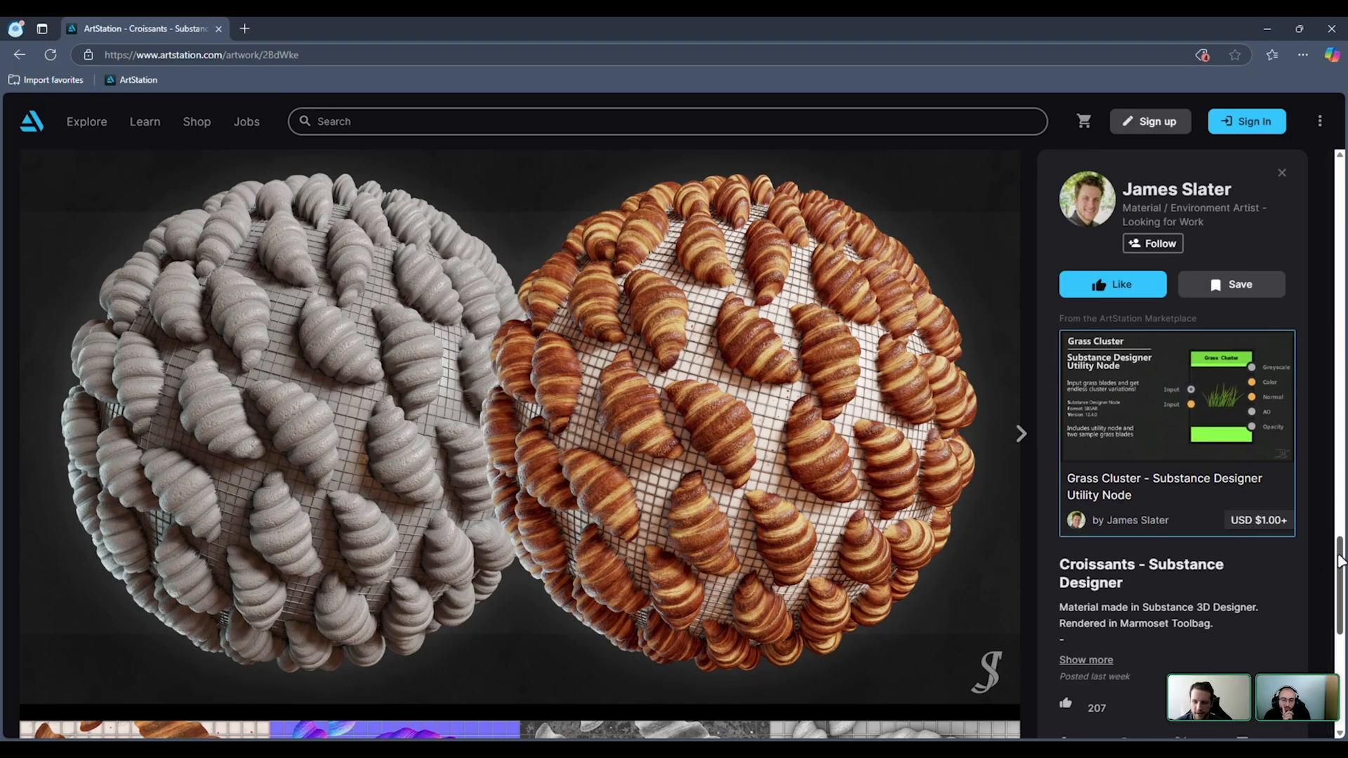
{"action": "left_click_drag", "start_coordinate": [1341, 559], "coordinate": [1341, 555]}
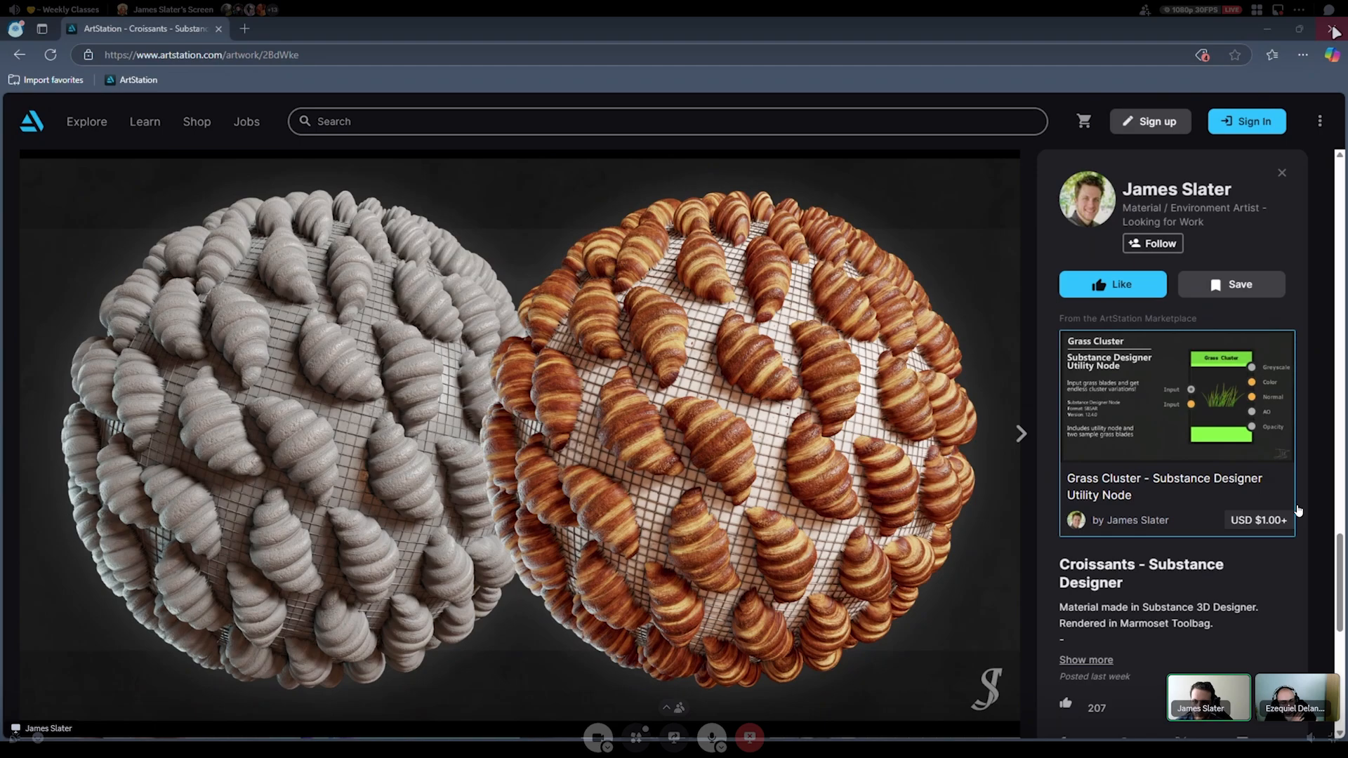
- Move the participants' video overlay to the opposite corner and bring up Croissants_RefImage.png in a maximized image viewer
{"action": "left_click_drag", "start_coordinate": [1253, 695], "coordinate": [86, 62]}
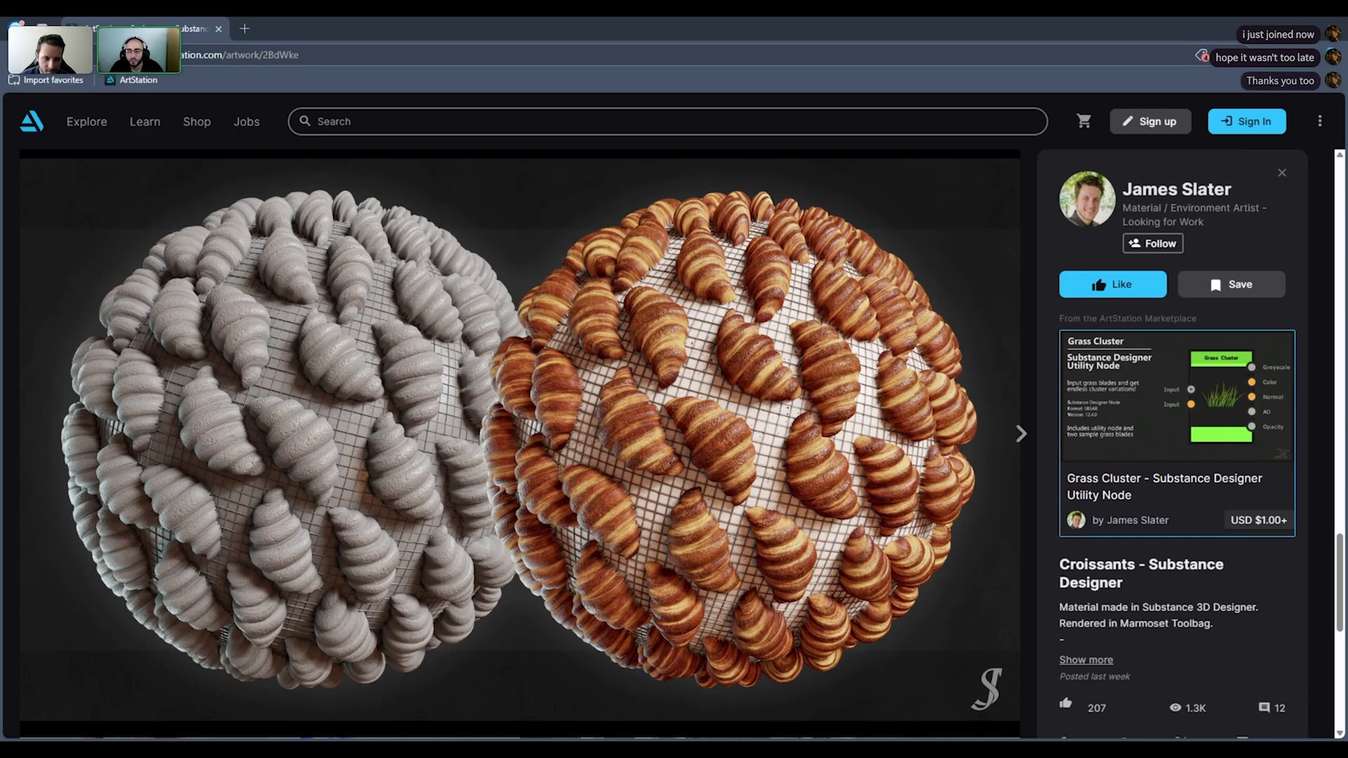
{"action": "key", "text": "alt+Tab"}
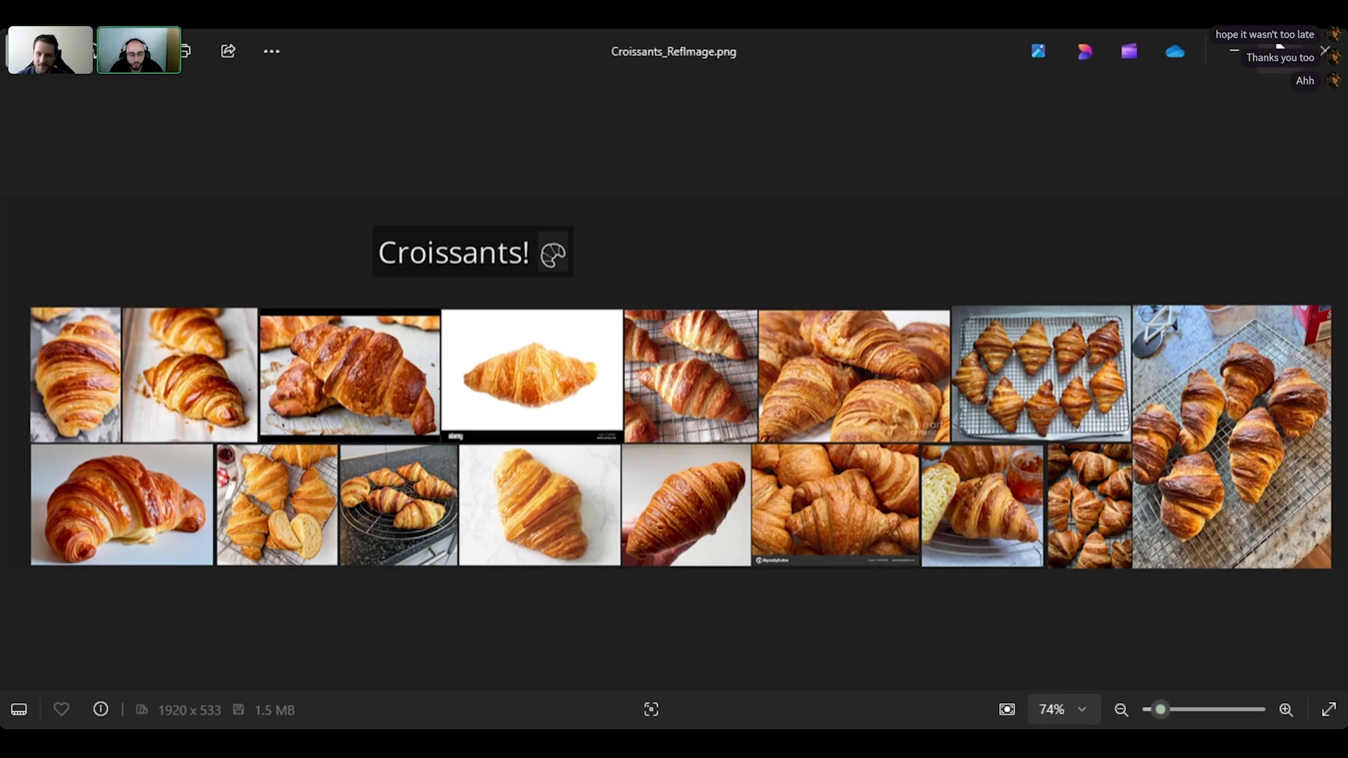
{"action": "left_click", "coordinate": [1280, 50]}
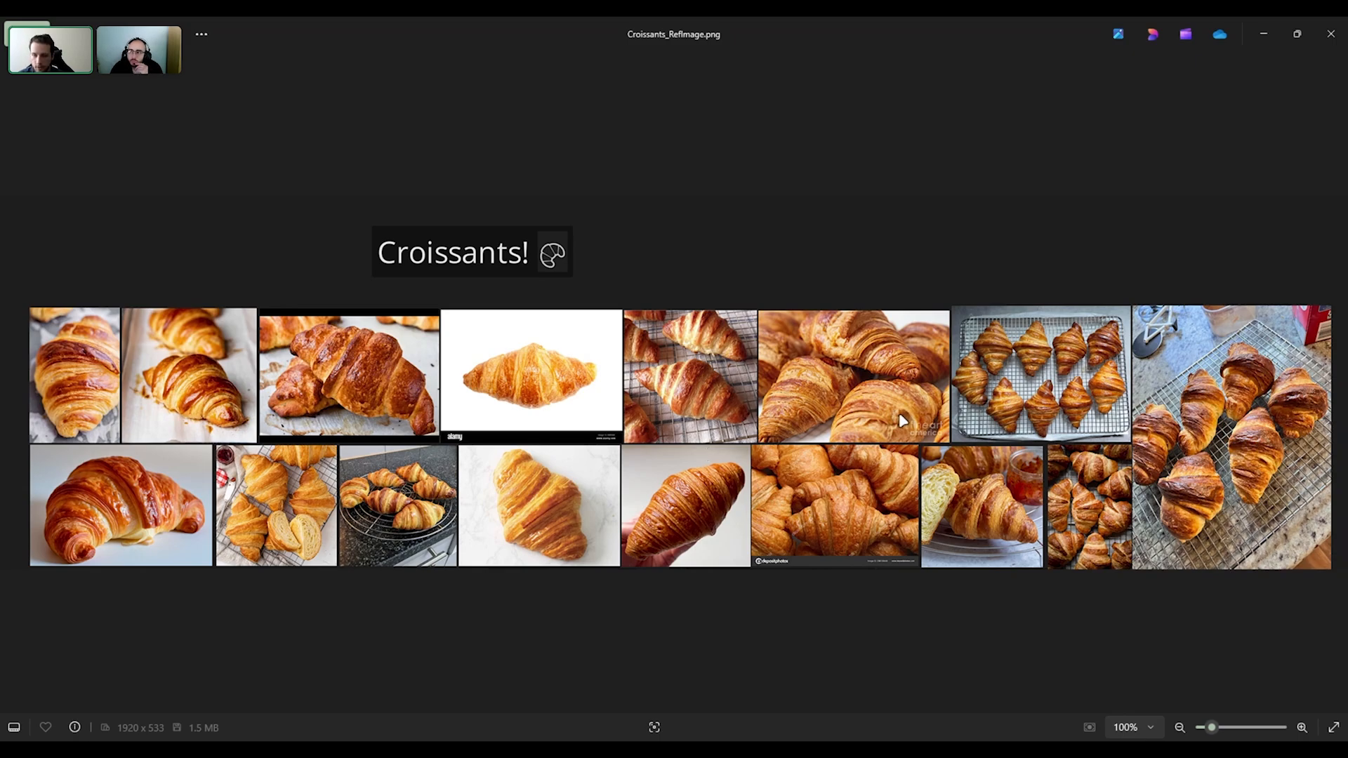
- Examine the croissant photos in the middle of the reference board up close for their shape, layering and crust colour
{"action": "scroll", "coordinate": [635, 411], "scroll_direction": "up", "scroll_amount": 5}
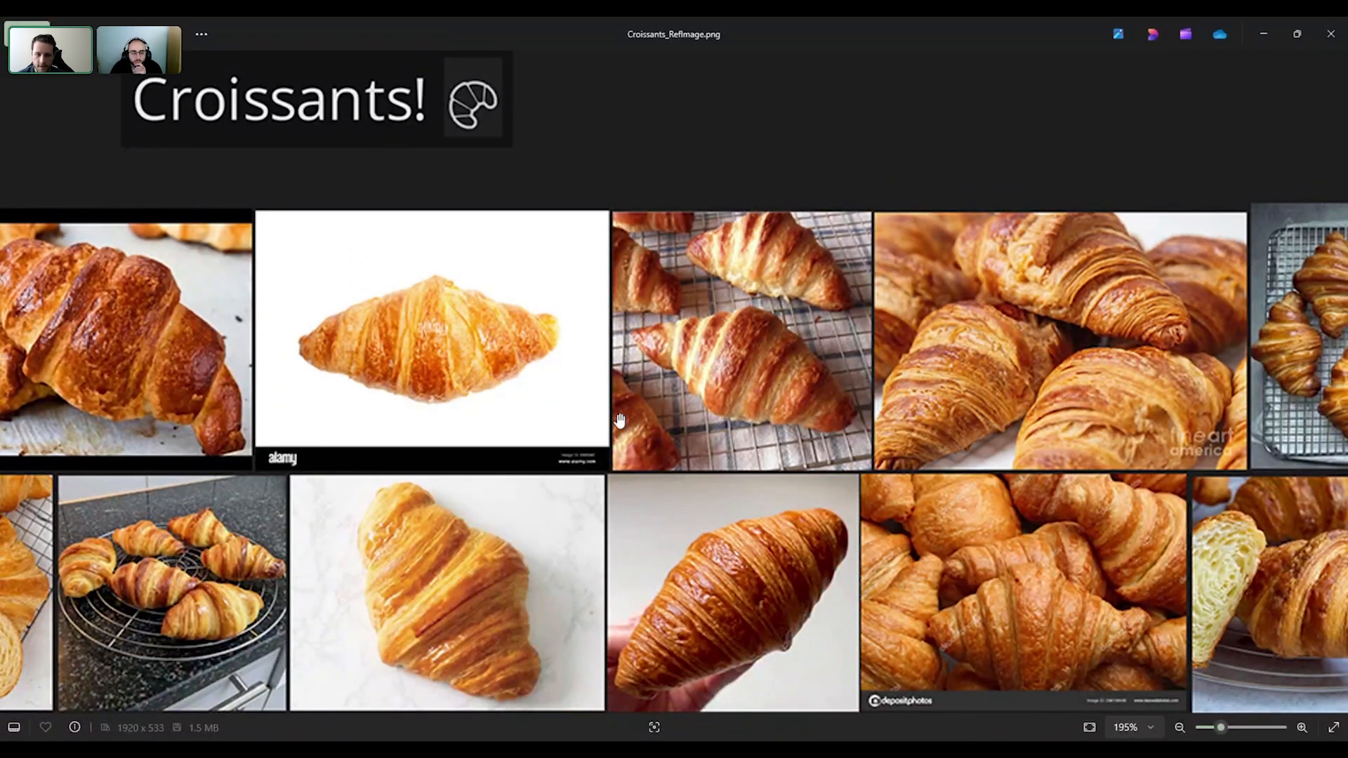
{"action": "left_click_drag", "start_coordinate": [748, 399], "coordinate": [788, 373]}
{"action": "scroll", "coordinate": [789, 373], "scroll_direction": "down", "scroll_amount": 3}
{"action": "scroll", "coordinate": [798, 450], "scroll_direction": "up", "scroll_amount": 3}
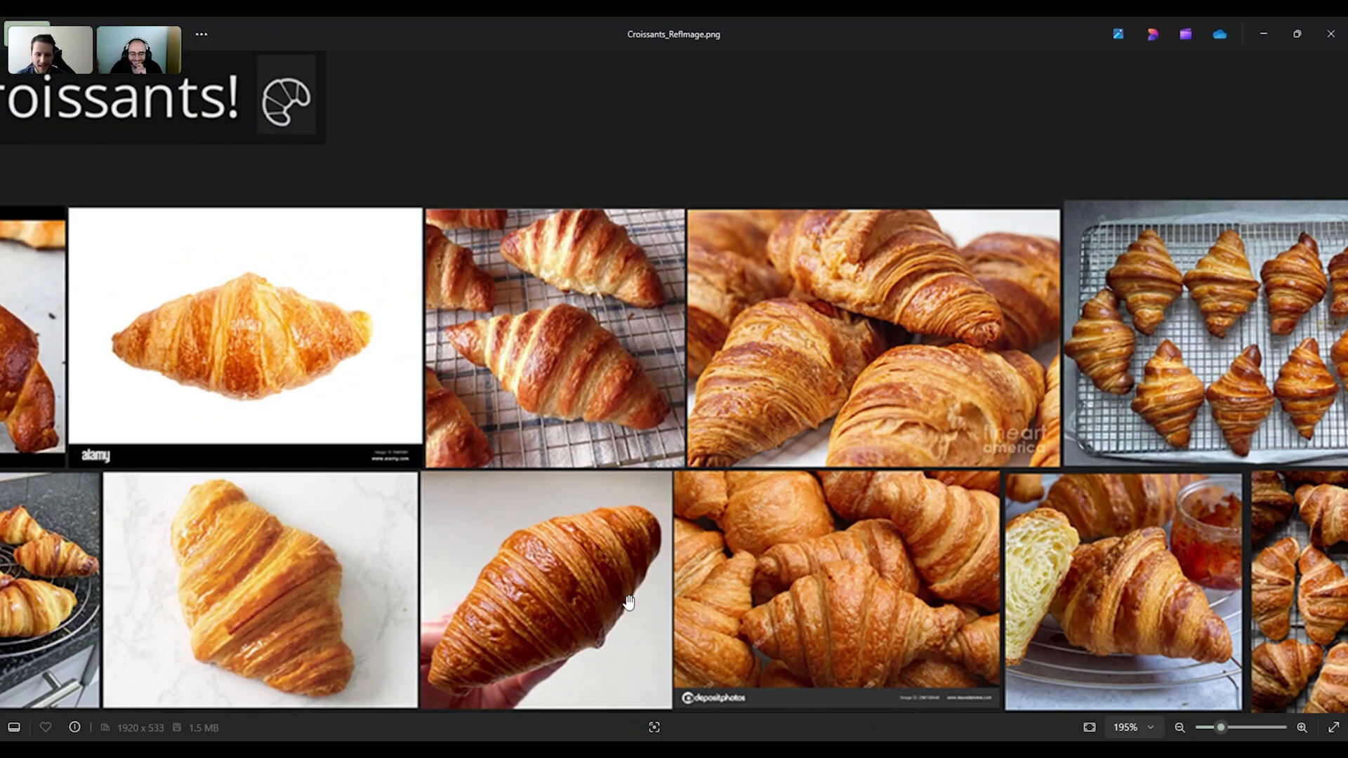
{"action": "left_click_drag", "start_coordinate": [644, 645], "coordinate": [641, 603]}
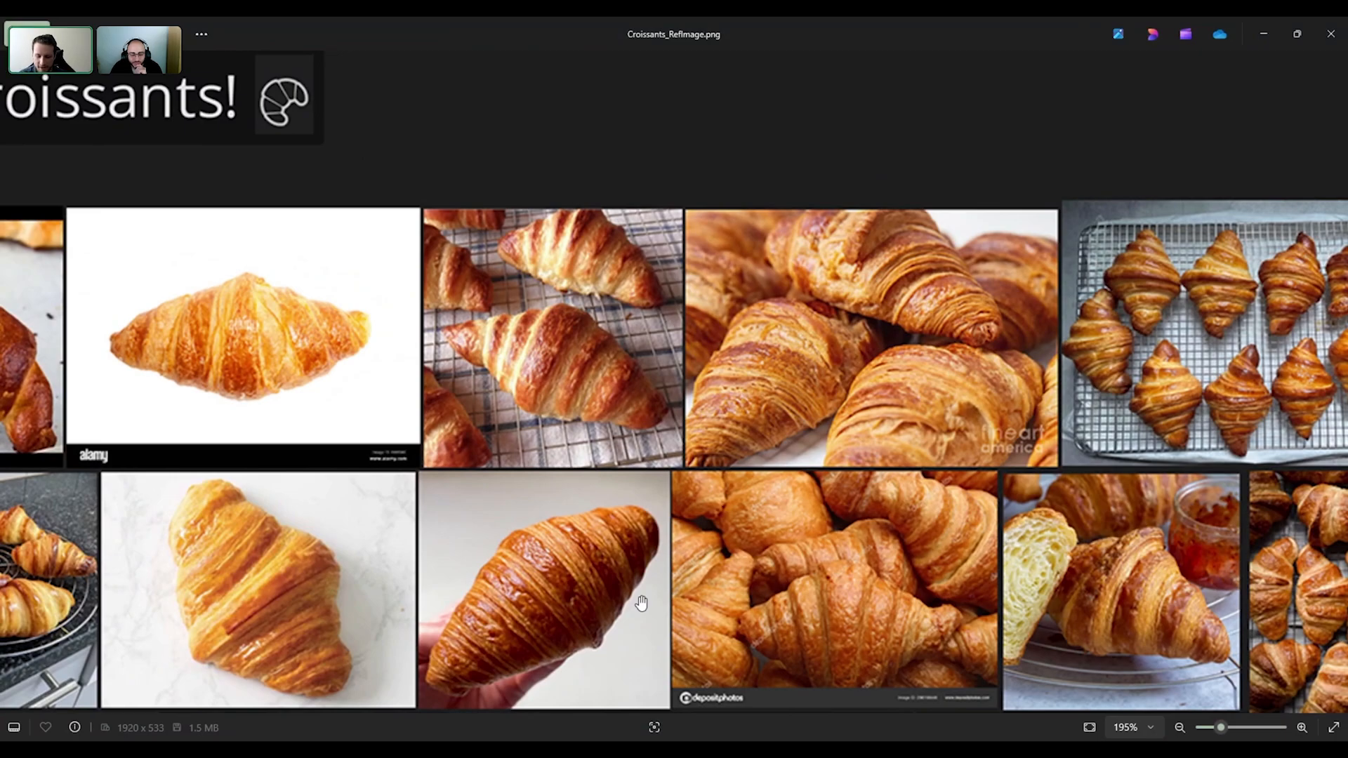
{"action": "left_click_drag", "start_coordinate": [481, 530], "coordinate": [628, 501]}
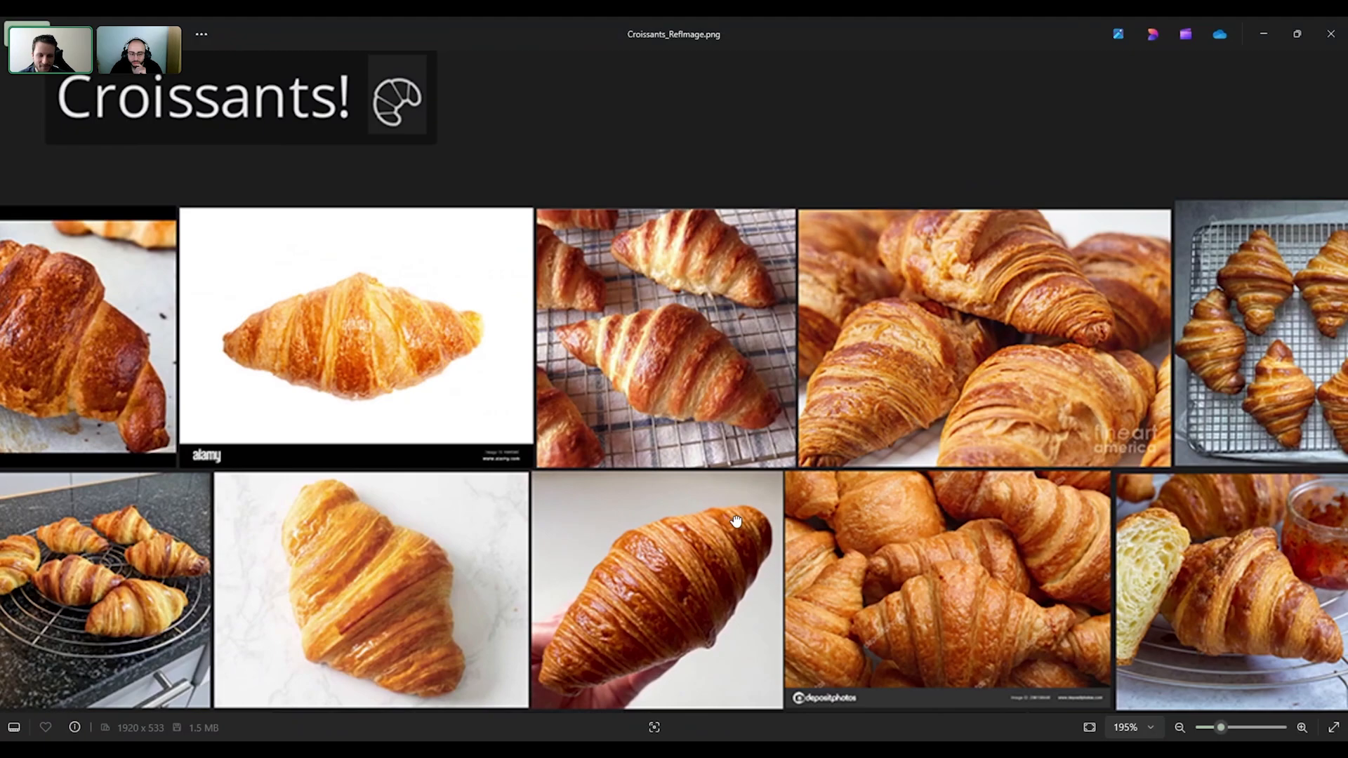
{"action": "left_click_drag", "start_coordinate": [734, 518], "coordinate": [579, 525]}
{"action": "scroll", "coordinate": [585, 524], "scroll_direction": "down", "scroll_amount": 2}
{"action": "scroll", "coordinate": [586, 525], "scroll_direction": "down", "scroll_amount": 3}
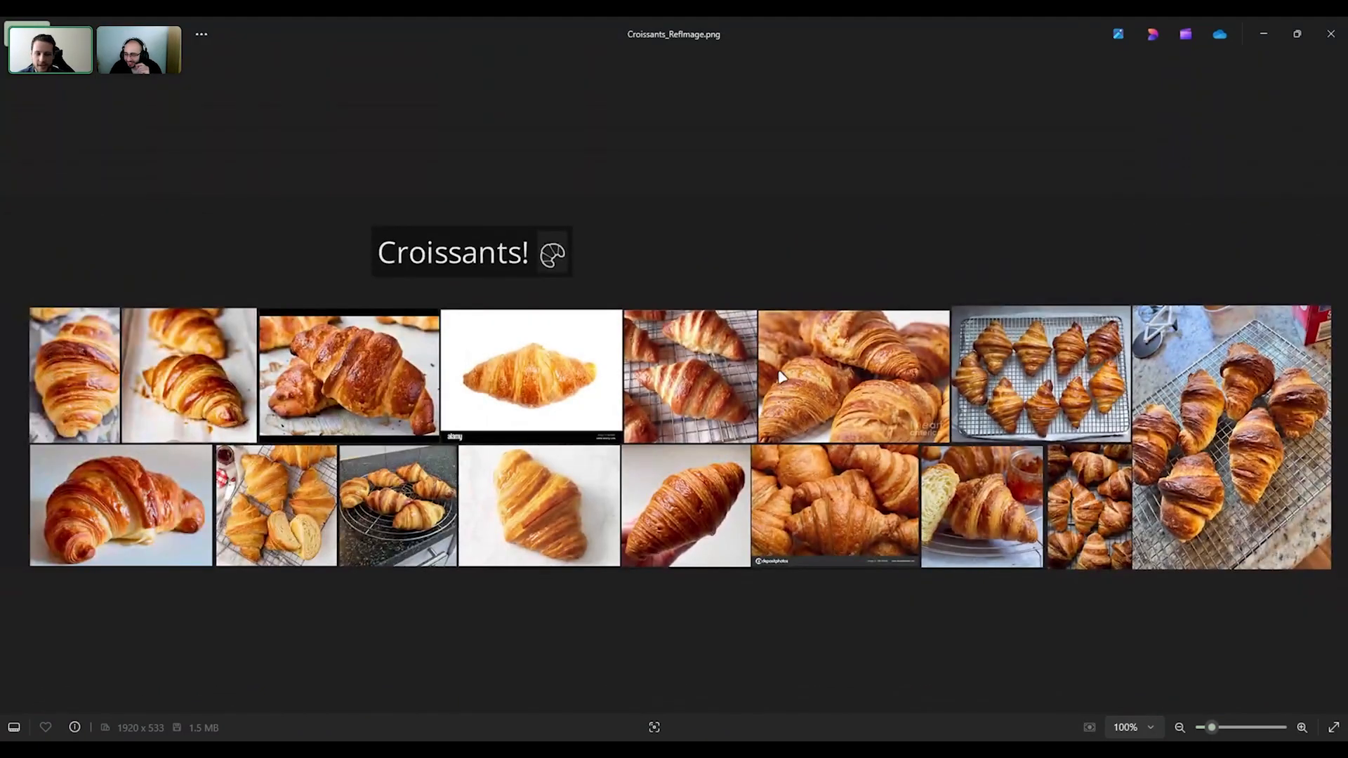
- Compare the photos across the whole reference board, from the single croissants to those on cooling racks
{"action": "scroll", "coordinate": [692, 386], "scroll_direction": "up", "scroll_amount": 2}
{"action": "left_click_drag", "start_coordinate": [350, 432], "coordinate": [518, 432]}
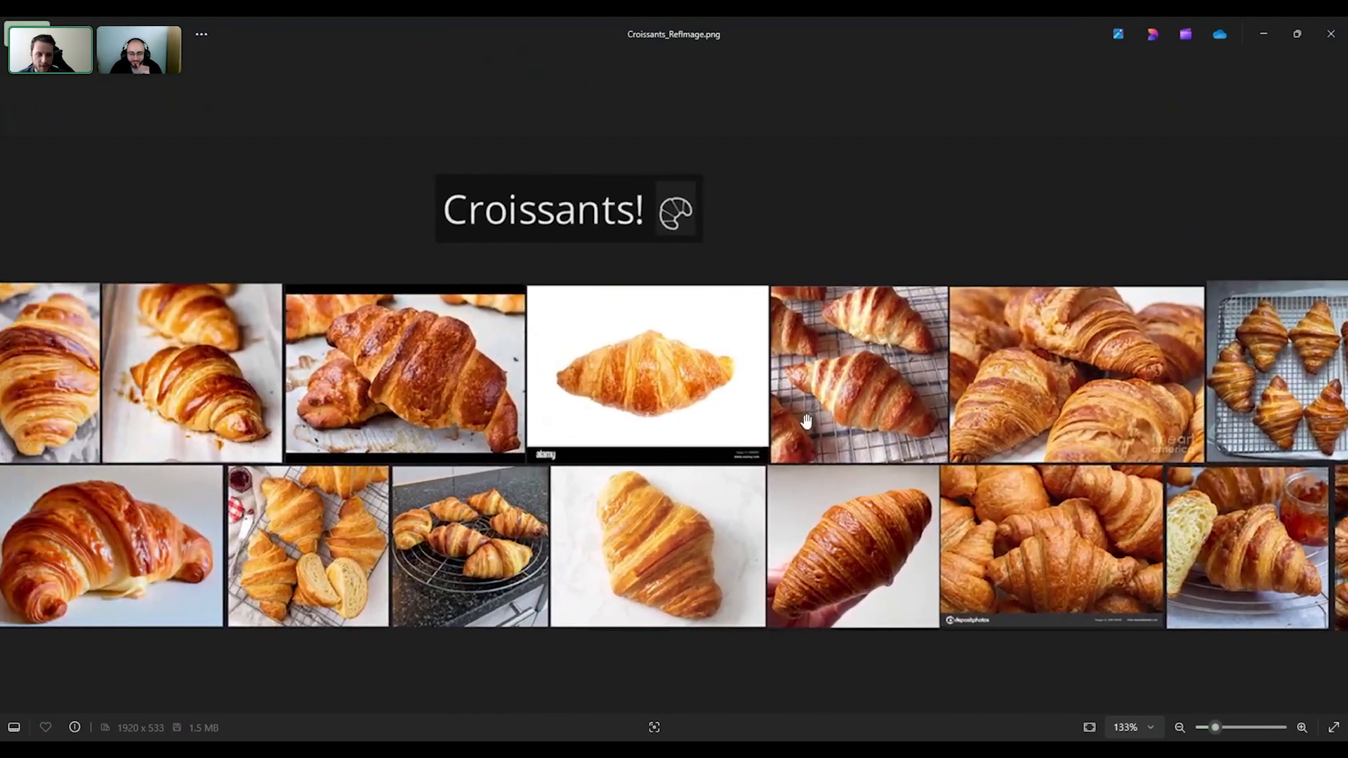
{"action": "left_click_drag", "start_coordinate": [487, 480], "coordinate": [546, 480]}
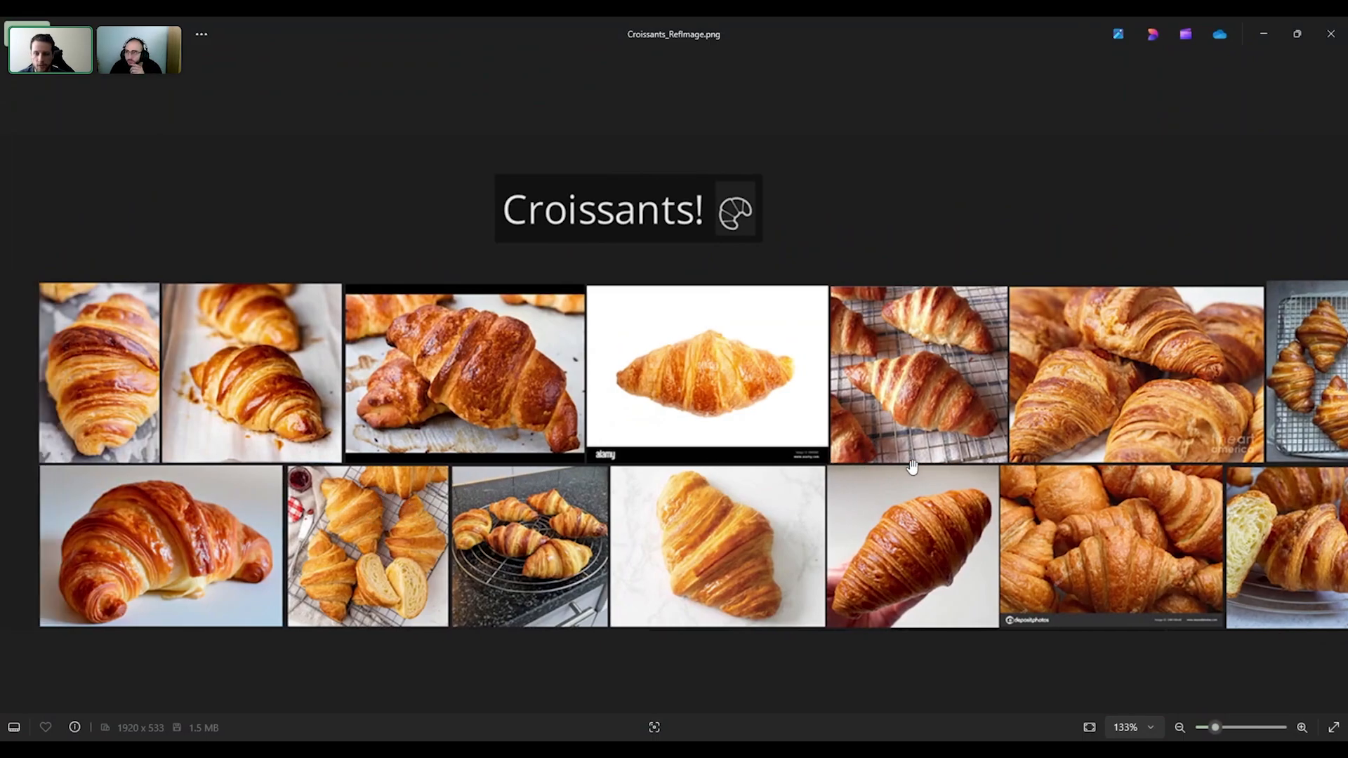
{"action": "left_click_drag", "start_coordinate": [913, 467], "coordinate": [751, 468]}
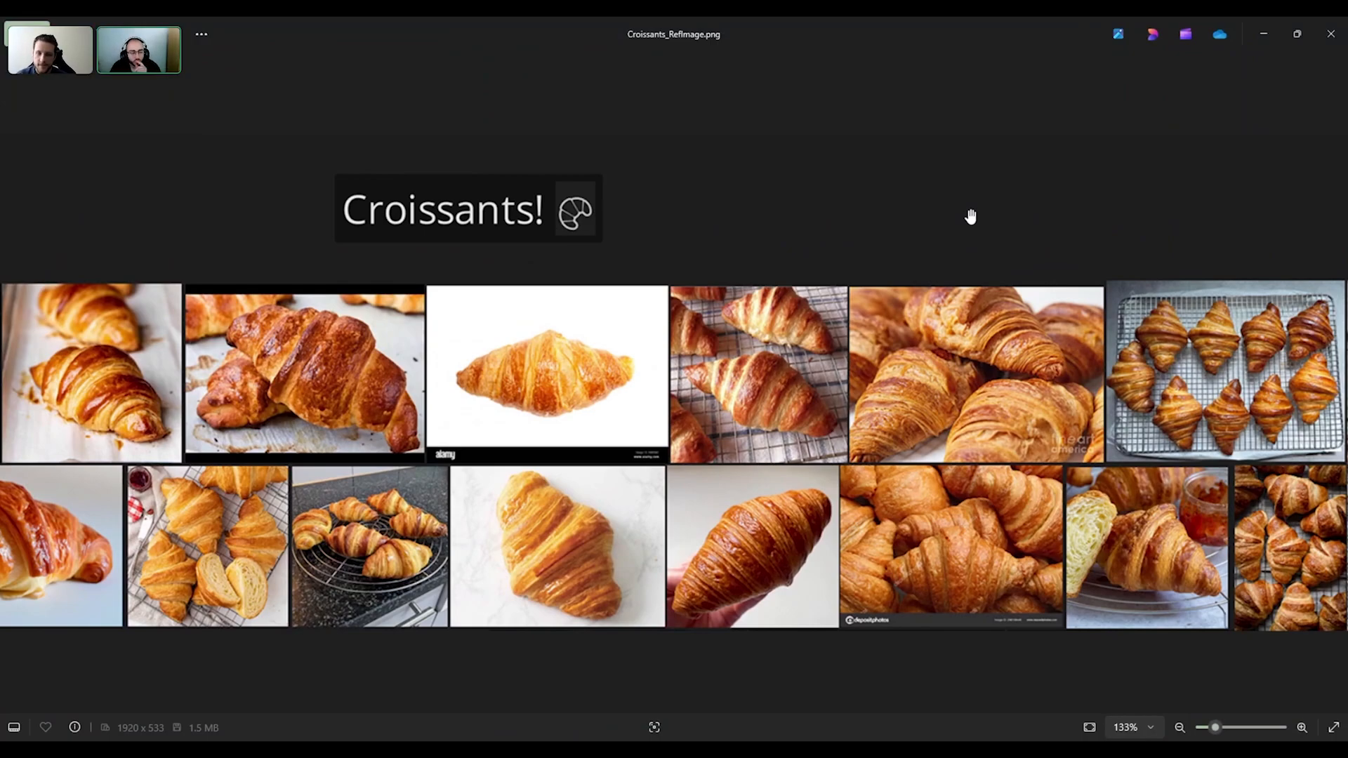
{"action": "scroll", "coordinate": [969, 218], "scroll_direction": "down", "scroll_amount": 2}
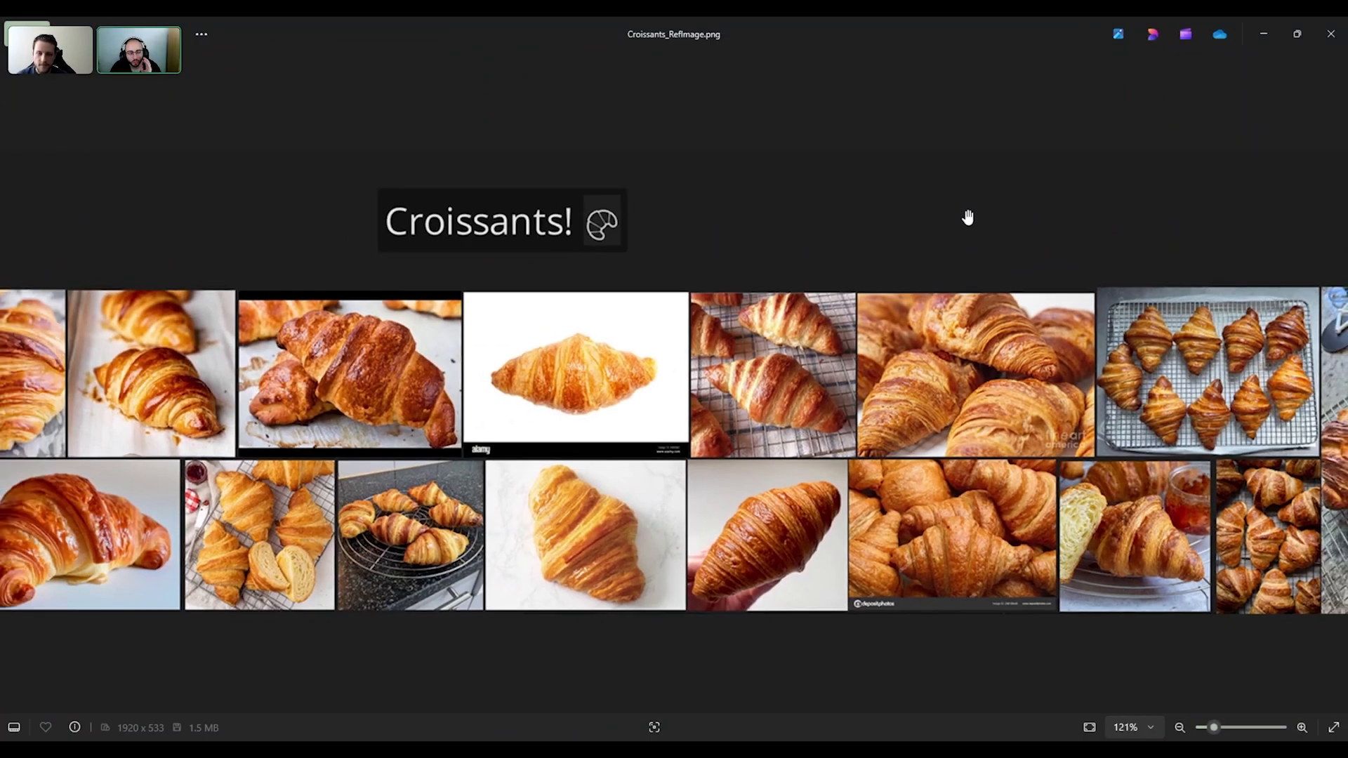
{"action": "left_click_drag", "start_coordinate": [880, 243], "coordinate": [709, 235]}
{"action": "scroll", "coordinate": [1027, 245], "scroll_direction": "up", "scroll_amount": 2}
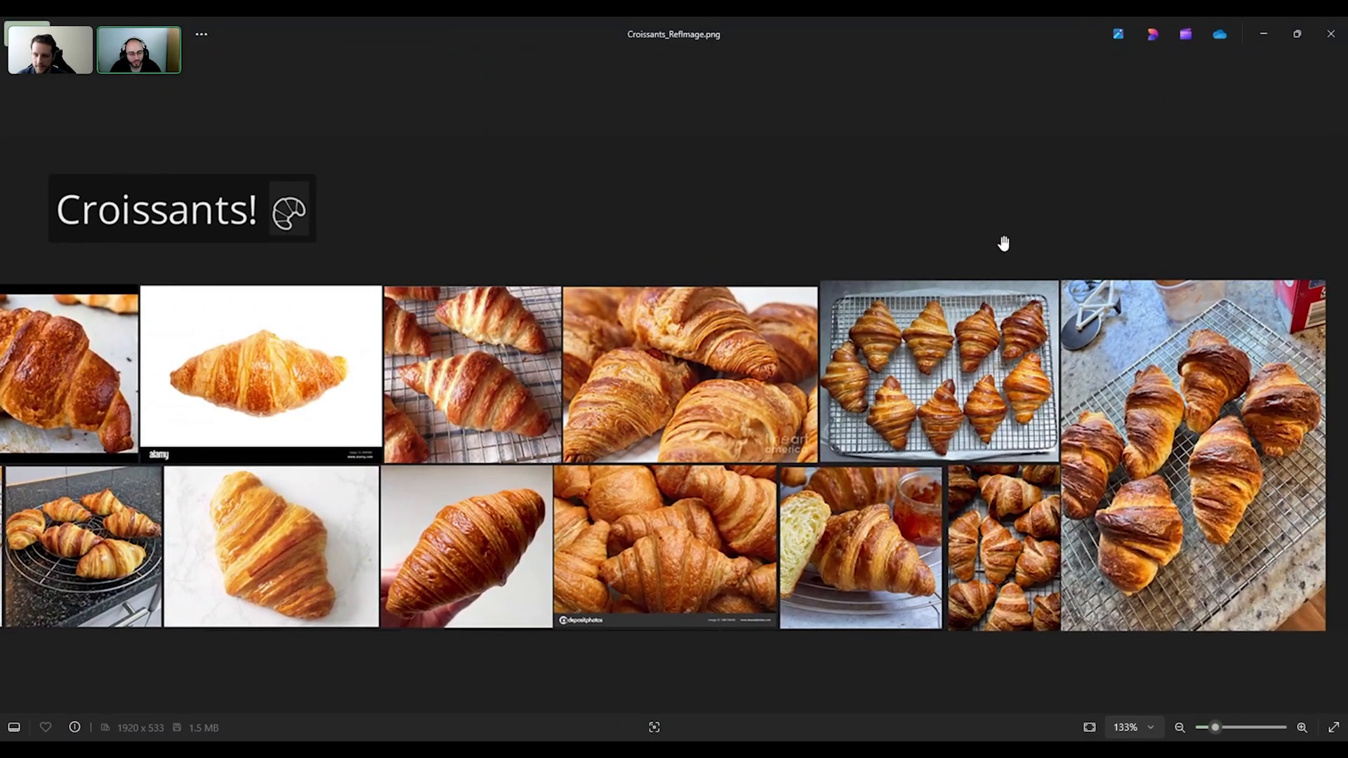
{"action": "scroll", "coordinate": [1057, 256], "scroll_direction": "up", "scroll_amount": 2}
{"action": "left_click_drag", "start_coordinate": [948, 239], "coordinate": [919, 218]}
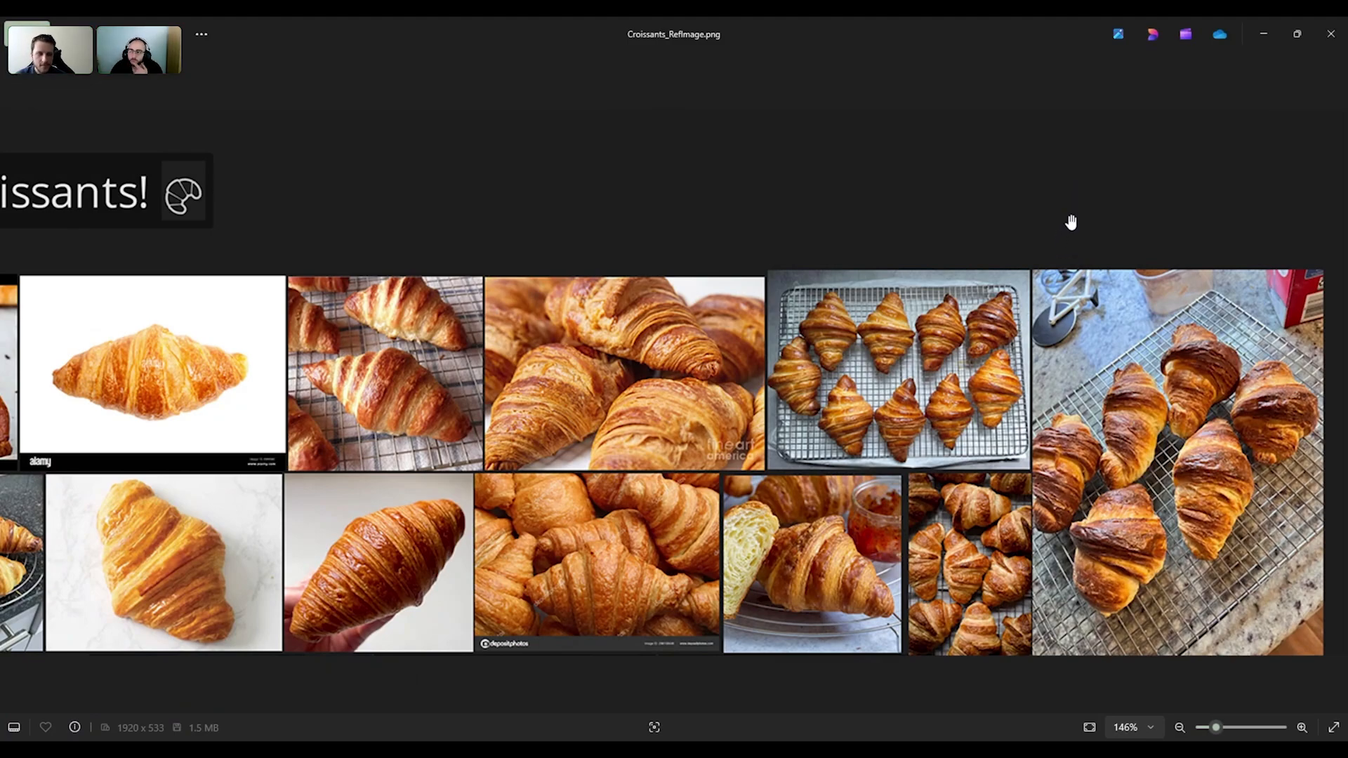
{"action": "scroll", "coordinate": [1052, 243], "scroll_direction": "down", "scroll_amount": 3}
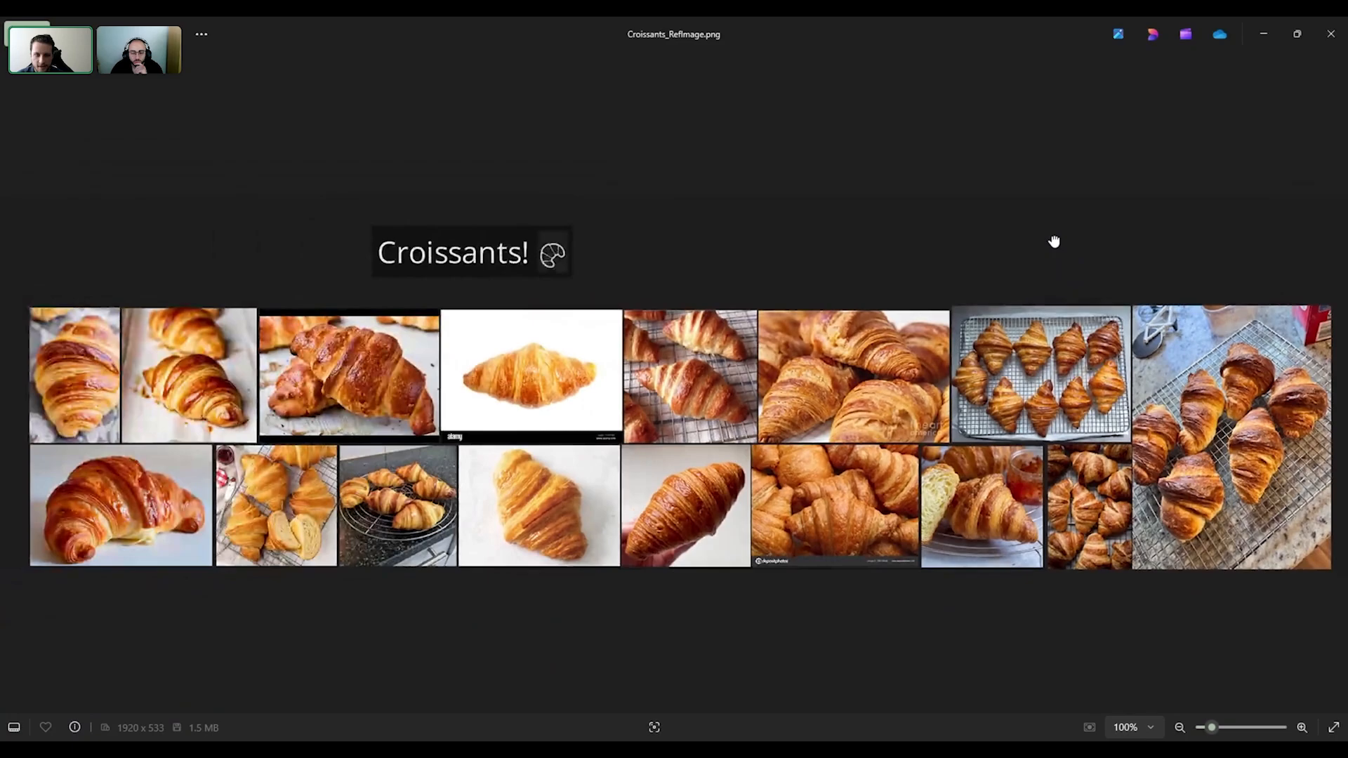
- Open Croissants_Graph-Composite.png and examine the Croissant and Warp nodes that feed the atlas node
{"action": "key", "text": "Right"}
{"action": "key", "text": "Right"}
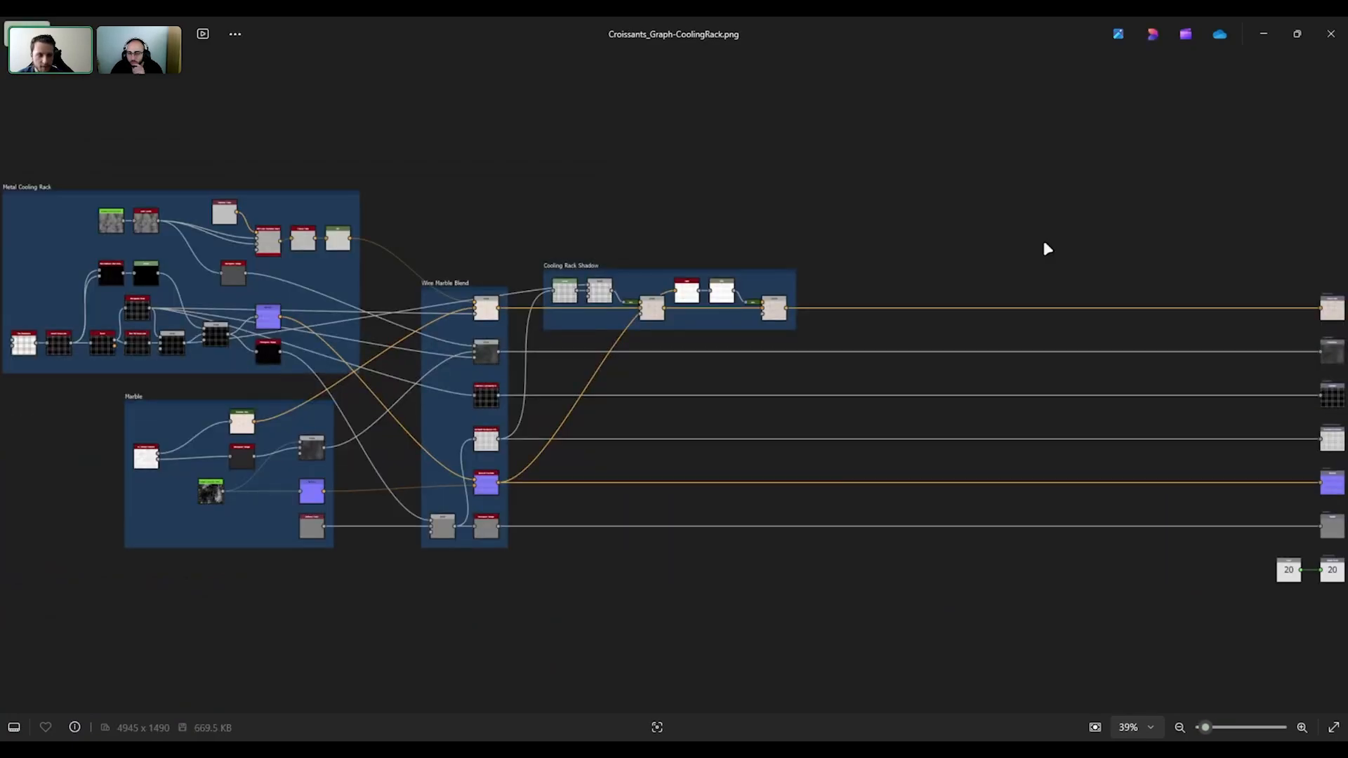
{"action": "key", "text": "Right"}
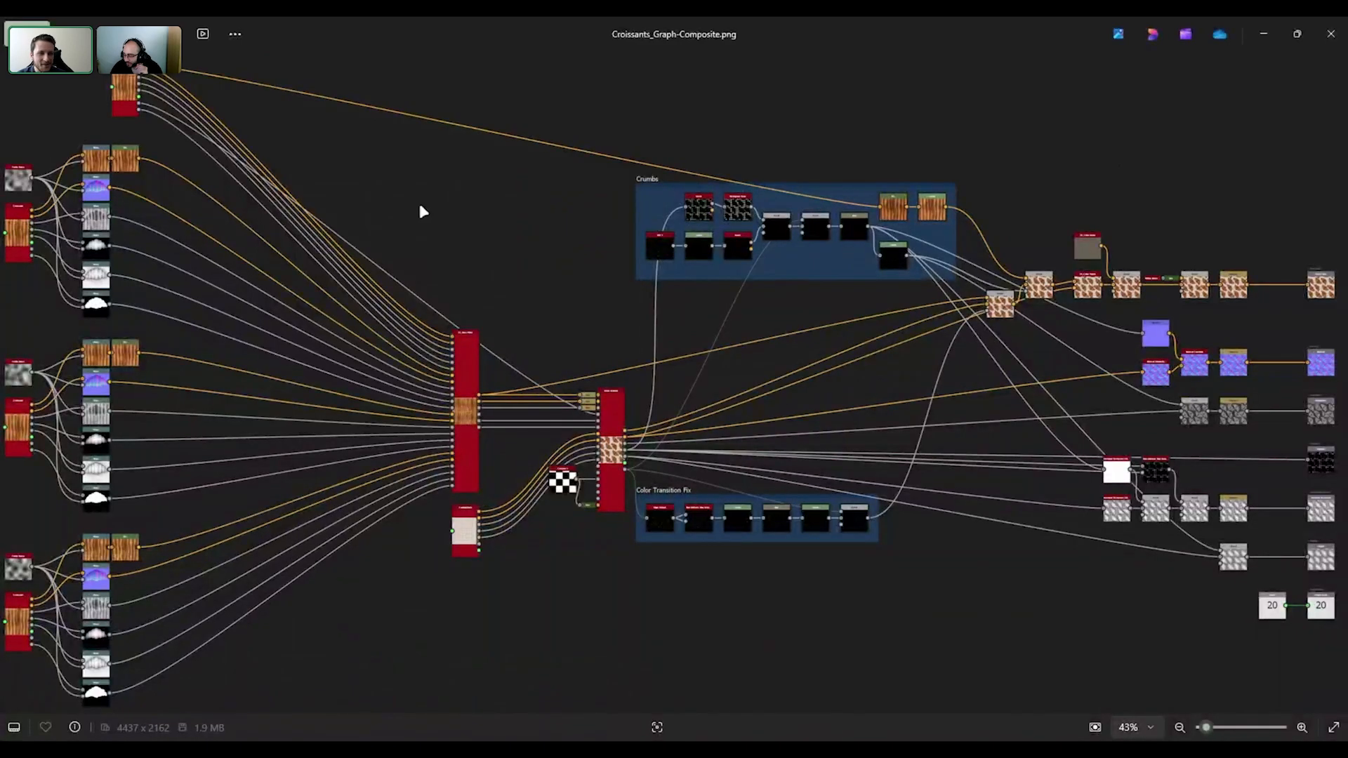
{"action": "scroll", "coordinate": [205, 187], "scroll_direction": "up", "scroll_amount": 5}
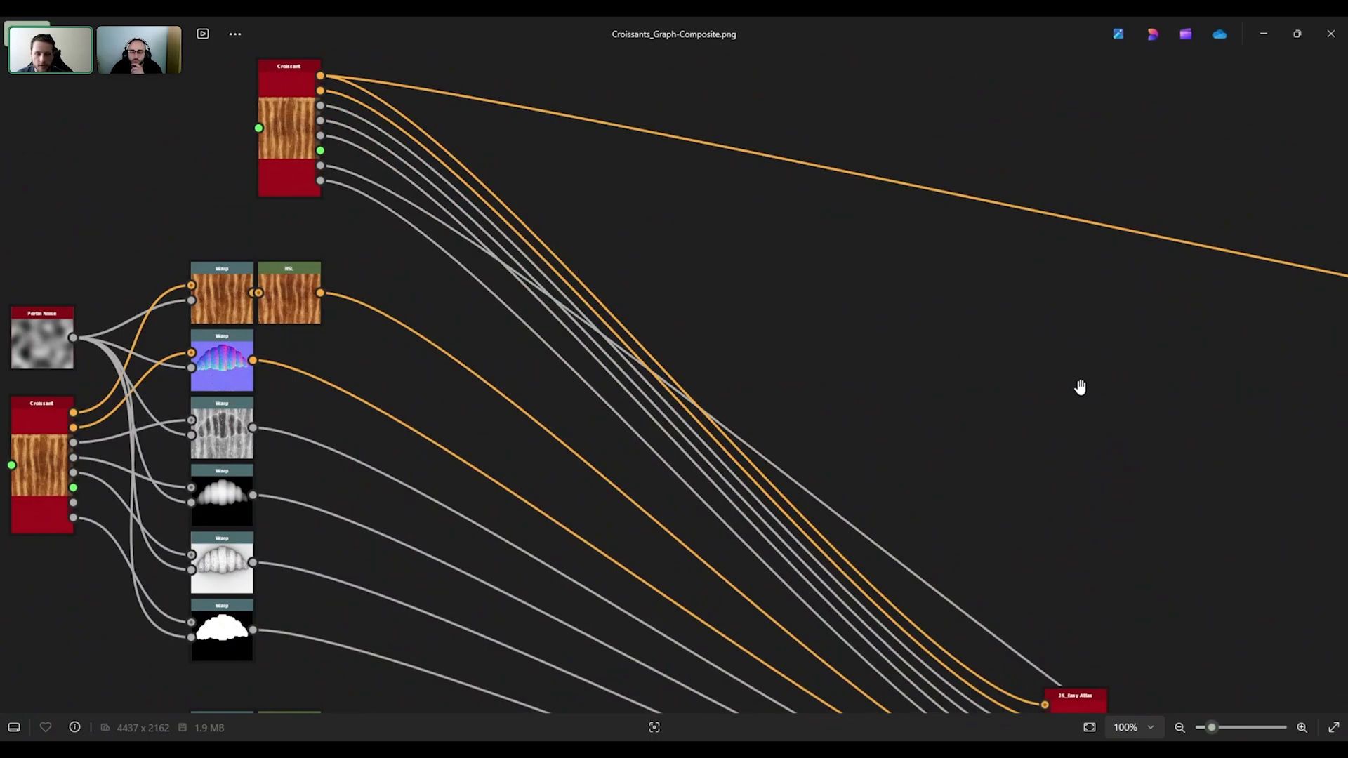
{"action": "scroll", "coordinate": [1119, 267], "scroll_direction": "down", "scroll_amount": 2}
{"action": "scroll", "coordinate": [629, 295], "scroll_direction": "down", "scroll_amount": 2}
{"action": "left_click_drag", "start_coordinate": [671, 477], "coordinate": [743, 264]}
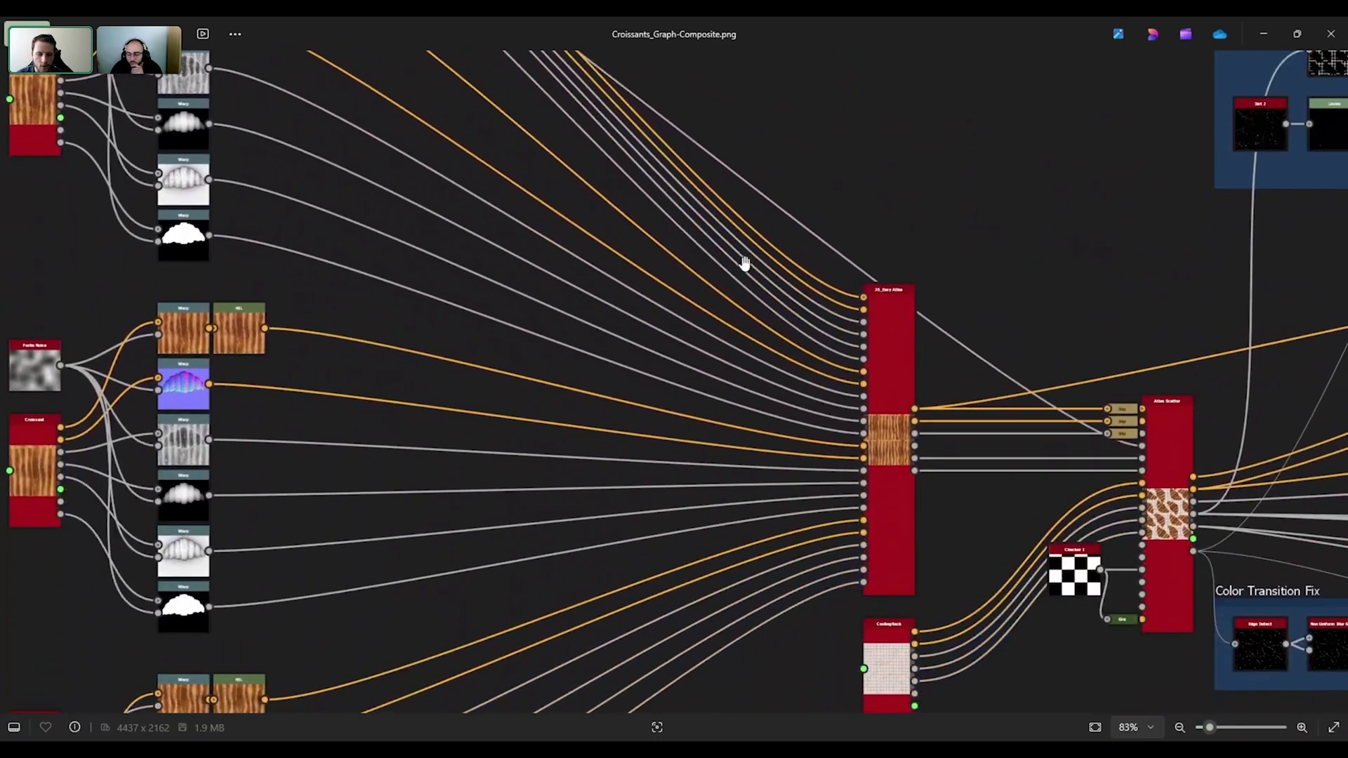
- Examine how the upper Croissant nodes, their Perlin Noise inputs and Warp chains connect to the atlas node in the composite graph image
{"action": "scroll", "coordinate": [656, 378], "scroll_direction": "down", "scroll_amount": 1}
{"action": "scroll", "coordinate": [655, 378], "scroll_direction": "down", "scroll_amount": 1}
{"action": "left_click_drag", "start_coordinate": [551, 313], "coordinate": [575, 413]}
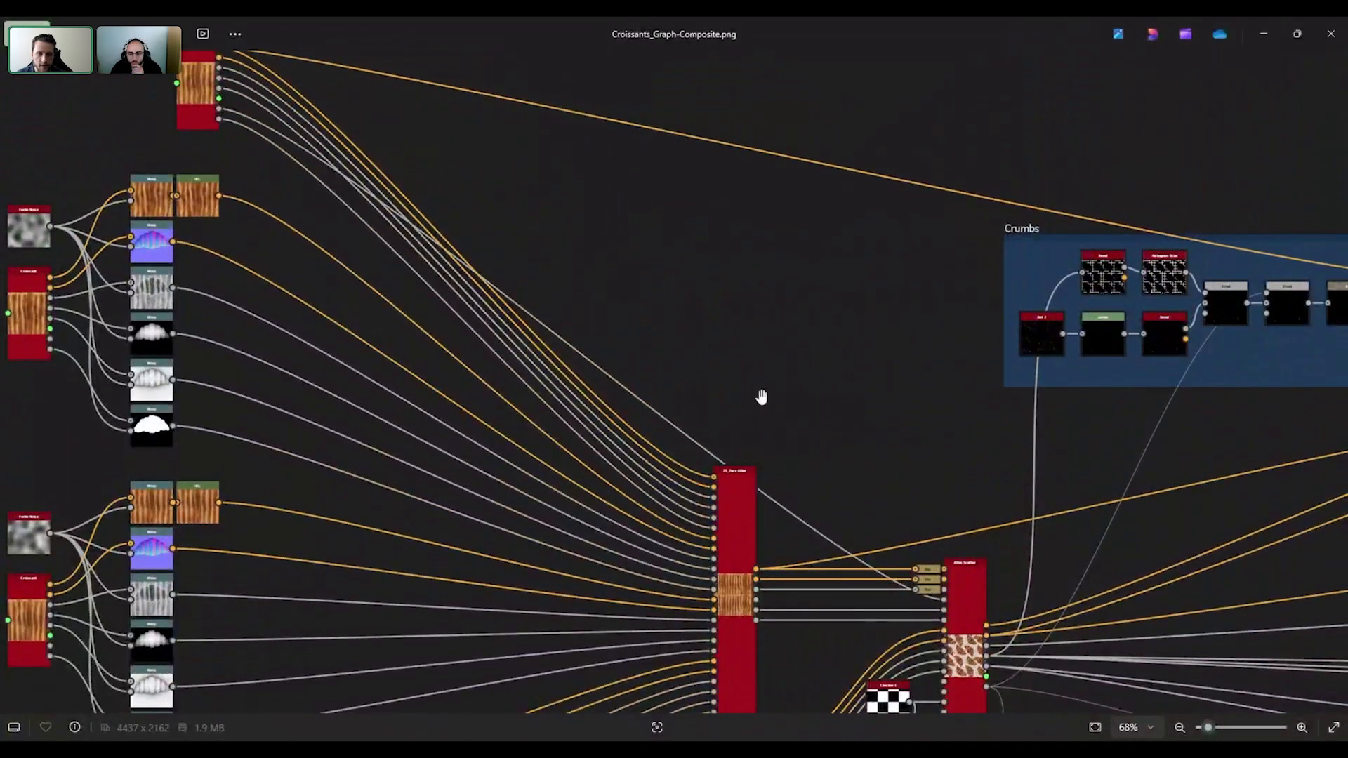
{"action": "scroll", "coordinate": [280, 196], "scroll_direction": "up", "scroll_amount": 3}
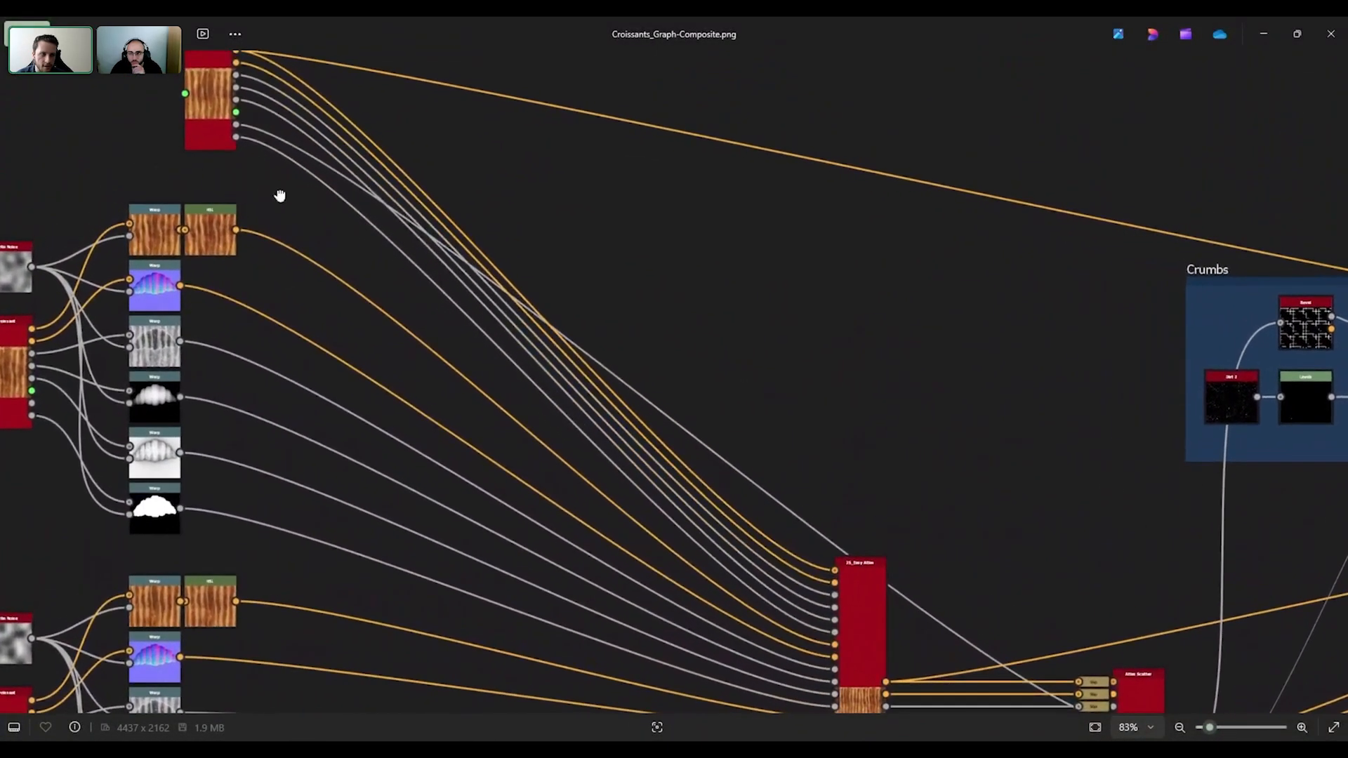
{"action": "left_click_drag", "start_coordinate": [365, 426], "coordinate": [418, 365]}
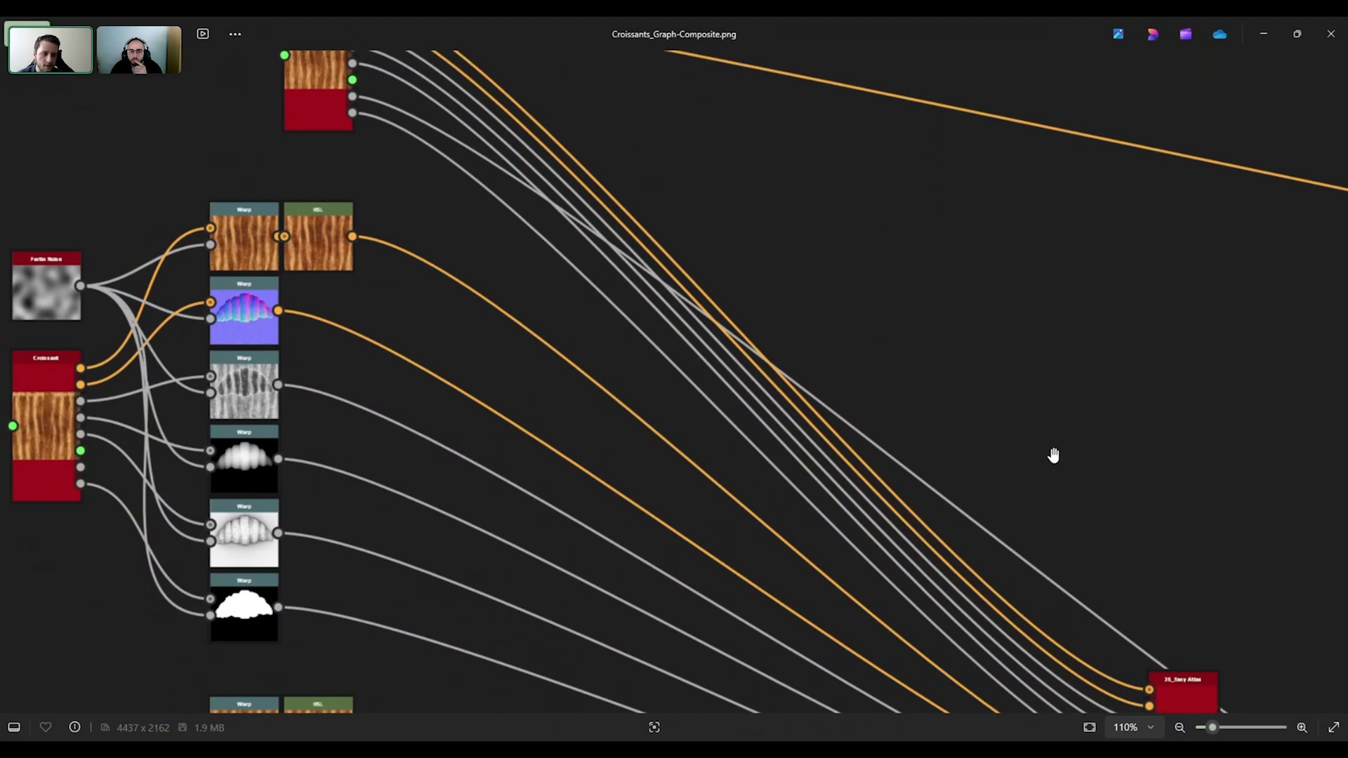
{"action": "scroll", "coordinate": [313, 361], "scroll_direction": "up", "scroll_amount": 1}
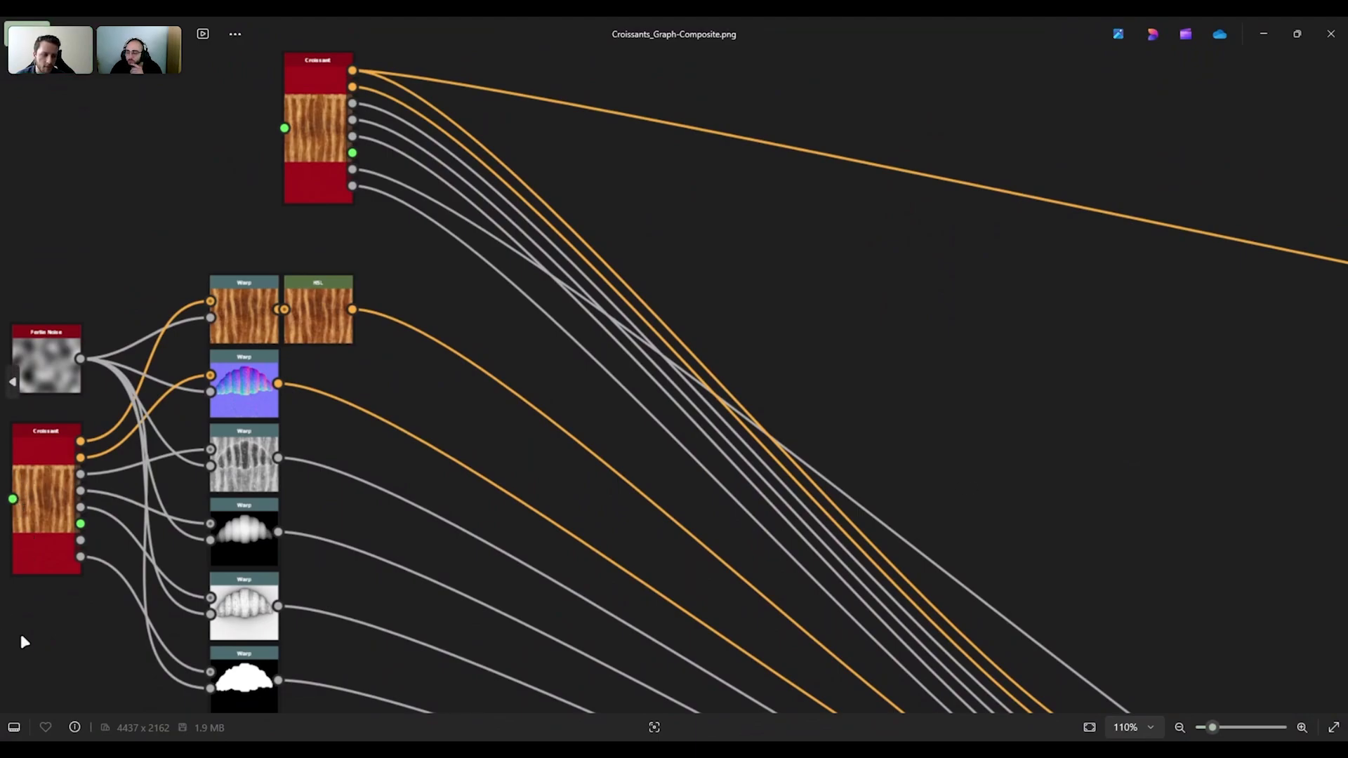
{"action": "scroll", "coordinate": [48, 458], "scroll_direction": "down", "scroll_amount": 1}
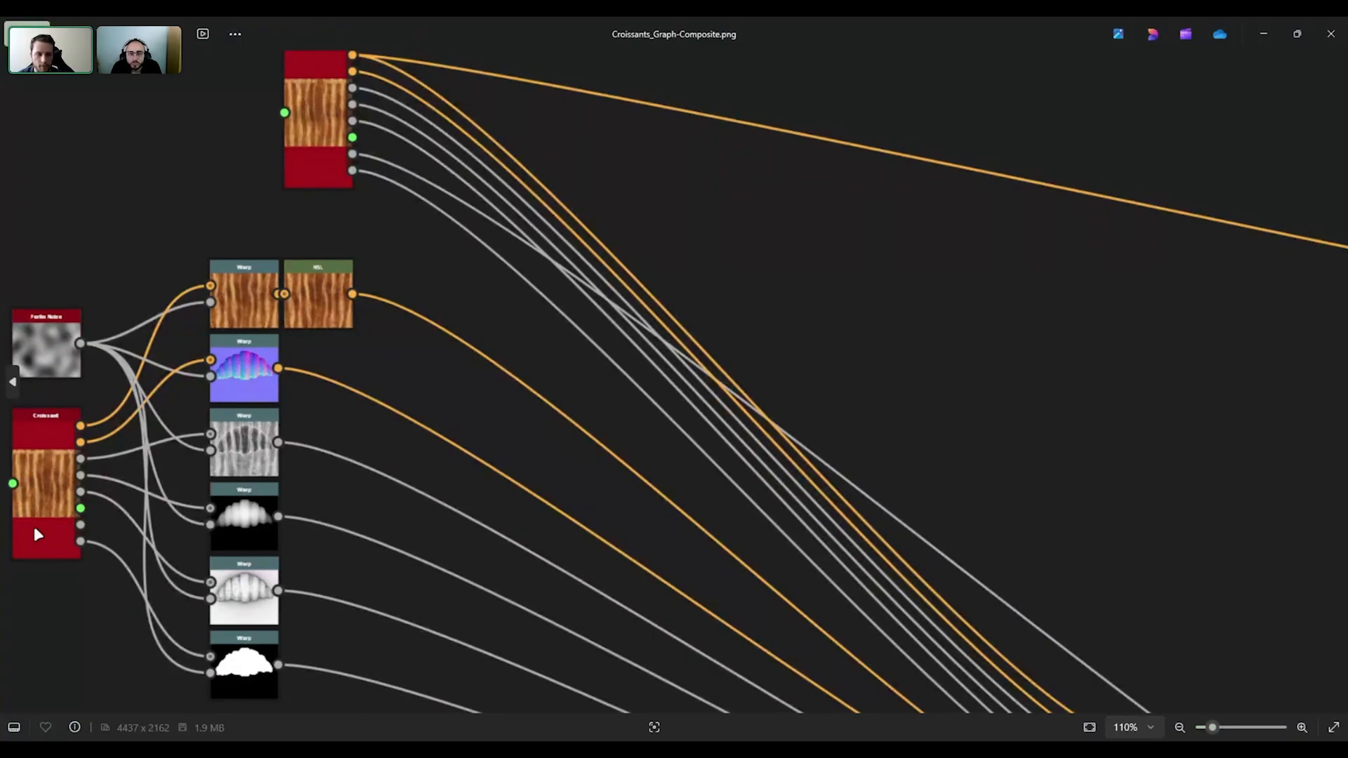
{"action": "left_click_drag", "start_coordinate": [345, 565], "coordinate": [409, 330]}
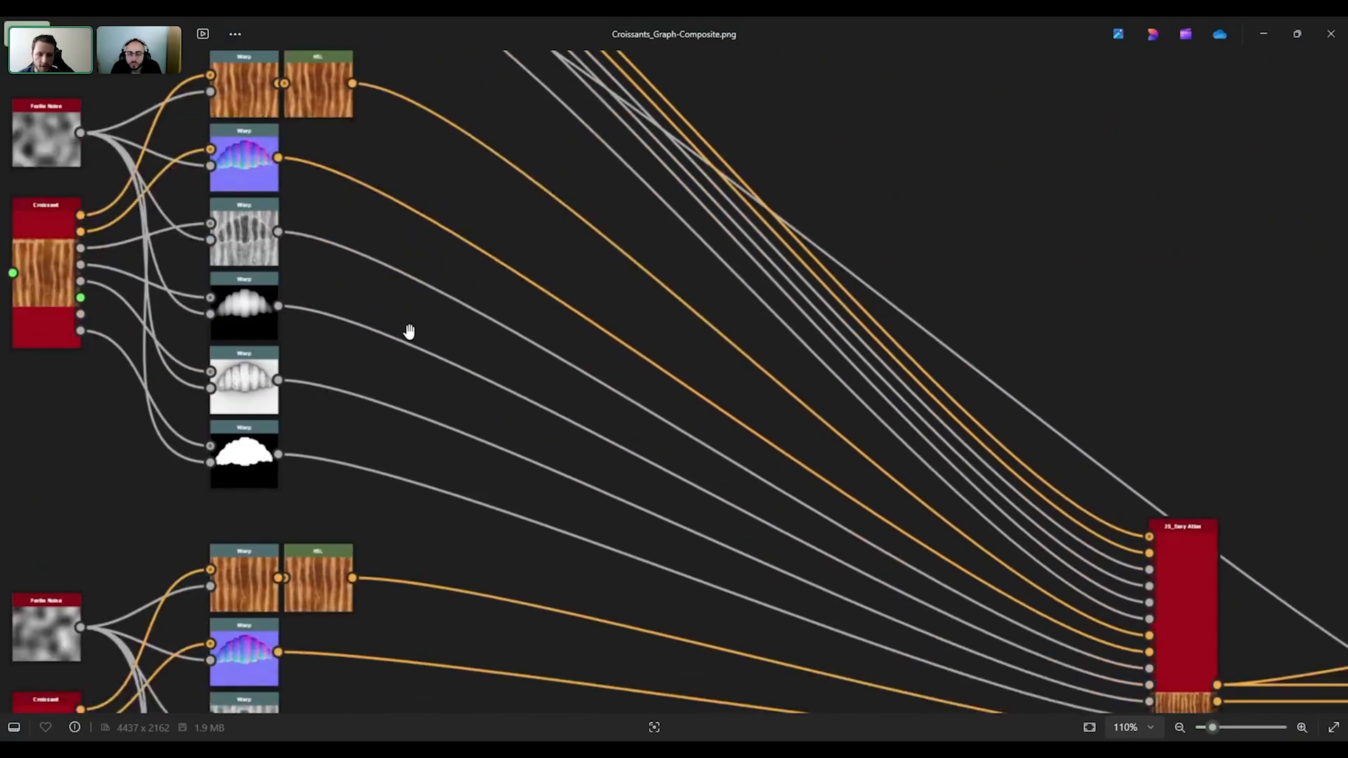
{"action": "scroll", "coordinate": [410, 331], "scroll_direction": "down", "scroll_amount": 5}
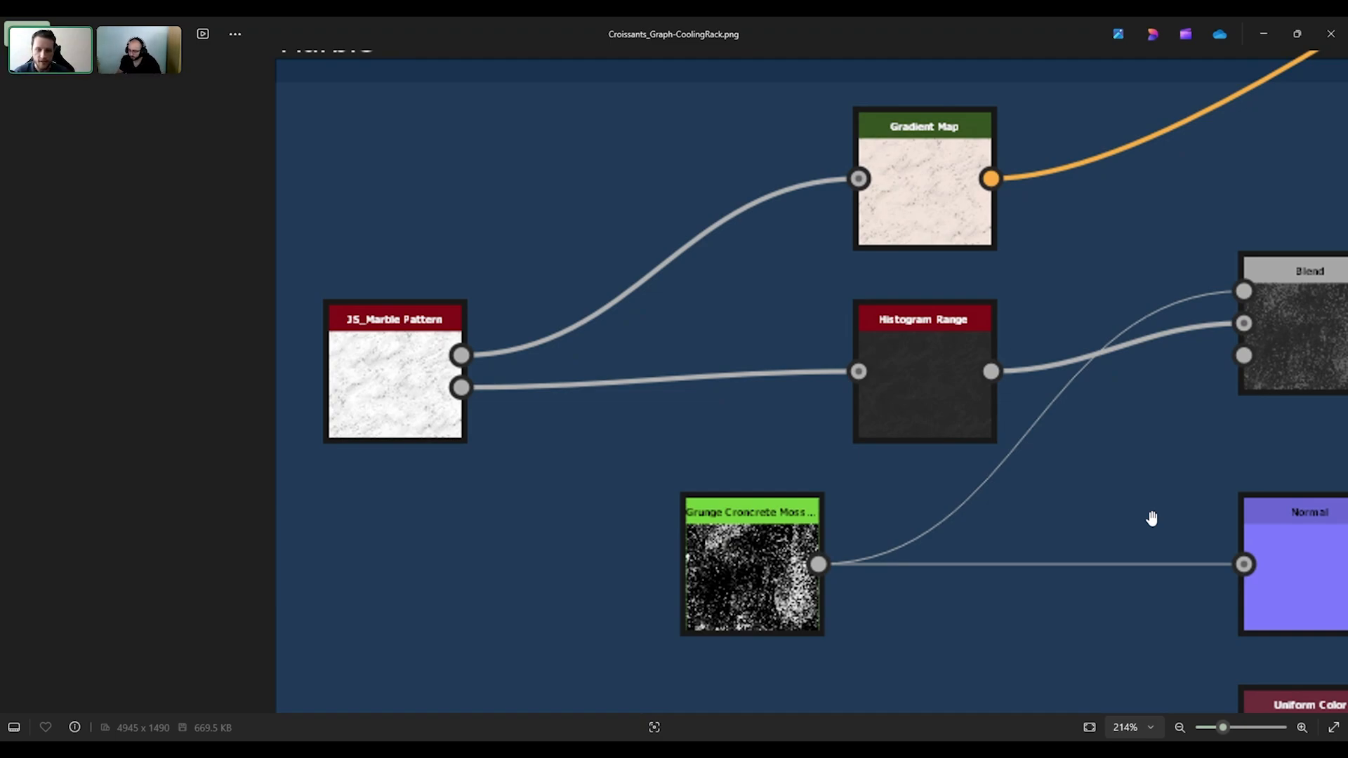
- Examine the Marble group and the metal cooling rack group above it in Croissants_Graph-CoolingRack.png
{"action": "scroll", "coordinate": [1146, 491], "scroll_direction": "down", "scroll_amount": 3}
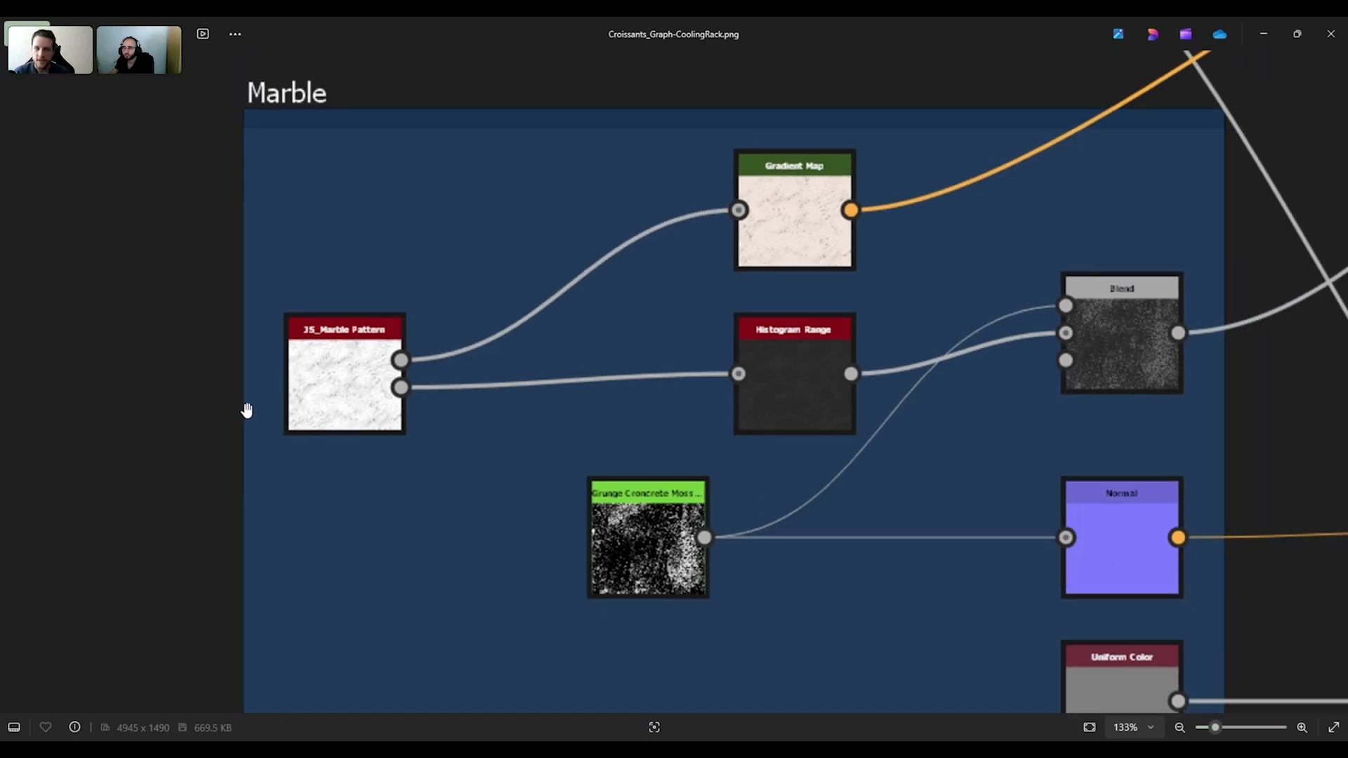
{"action": "scroll", "coordinate": [248, 411], "scroll_direction": "down", "scroll_amount": 3}
{"action": "left_click_drag", "start_coordinate": [541, 225], "coordinate": [545, 364]}
{"action": "scroll", "coordinate": [243, 499], "scroll_direction": "down", "scroll_amount": 1}
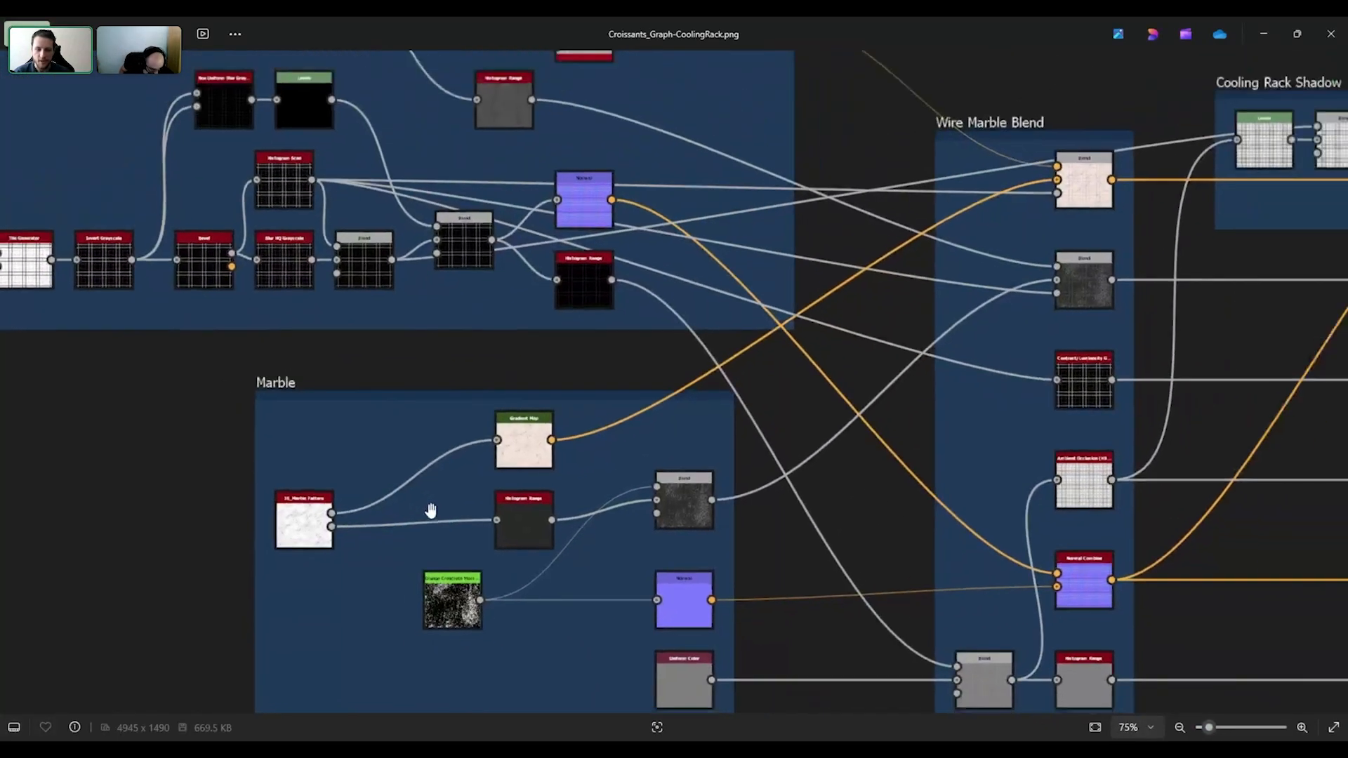
{"action": "left_click_drag", "start_coordinate": [511, 429], "coordinate": [591, 504]}
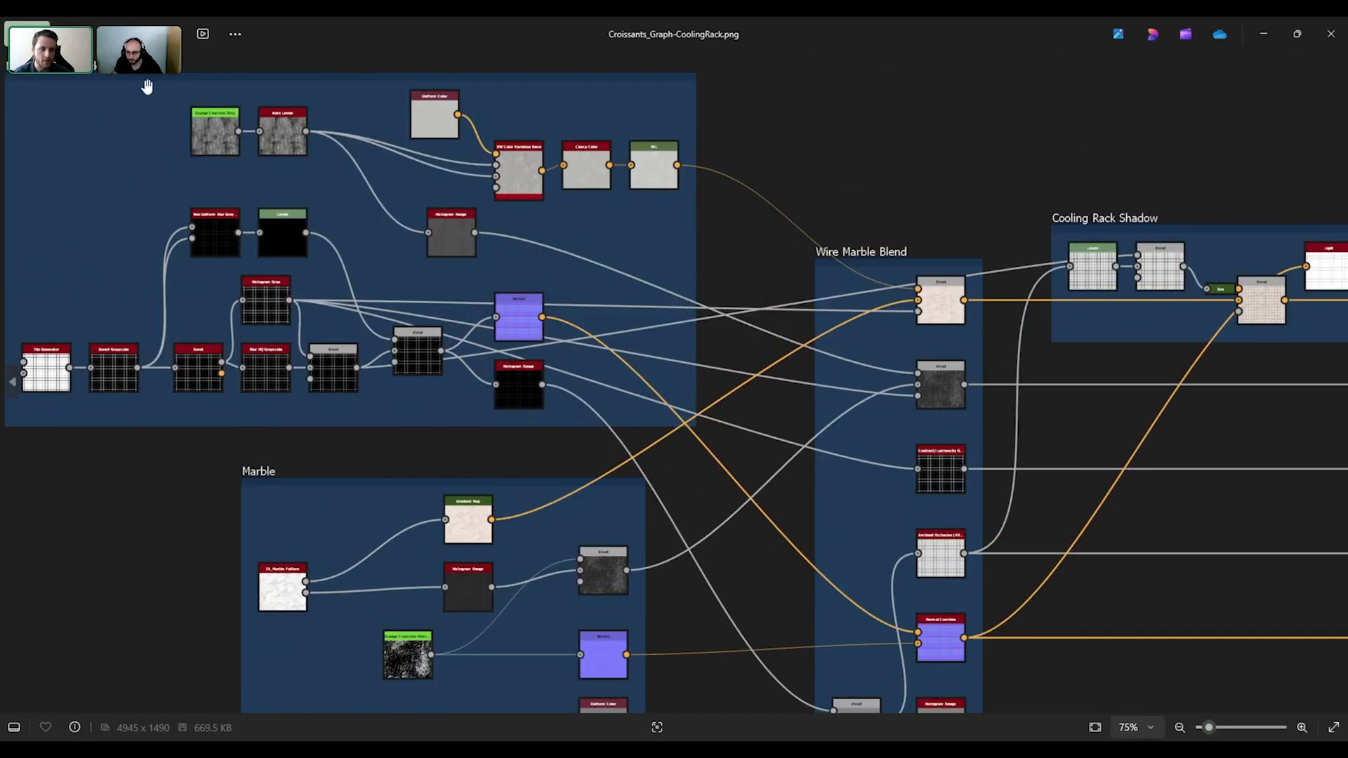
{"action": "scroll", "coordinate": [94, 370], "scroll_direction": "up", "scroll_amount": 1}
{"action": "scroll", "coordinate": [118, 290], "scroll_direction": "down", "scroll_amount": 1}
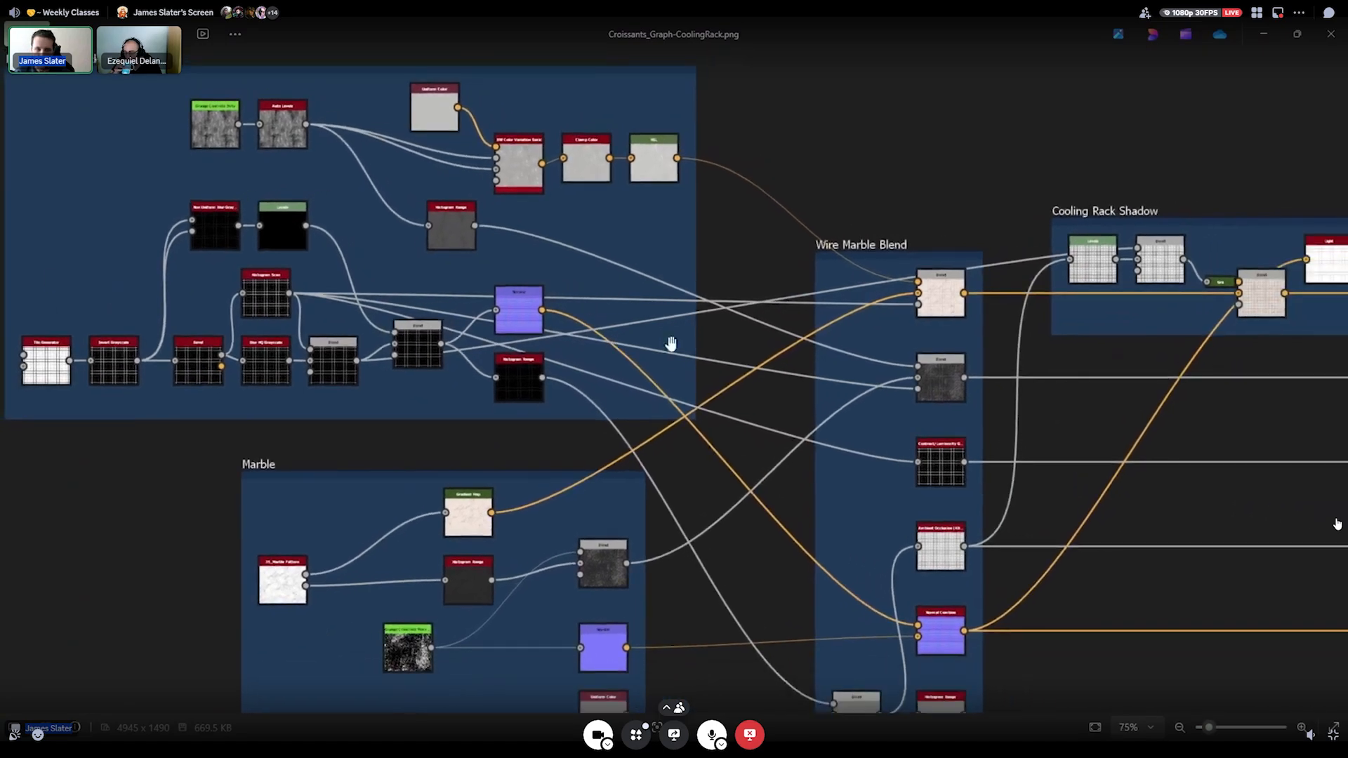
- Follow the cooling rack graph through Wire Marble Blend into the Cooling Rack Shadow group and inspect its Light and Blur nodes
{"action": "left_click_drag", "start_coordinate": [671, 343], "coordinate": [336, 249]}
{"action": "left_click_drag", "start_coordinate": [559, 212], "coordinate": [514, 221]}
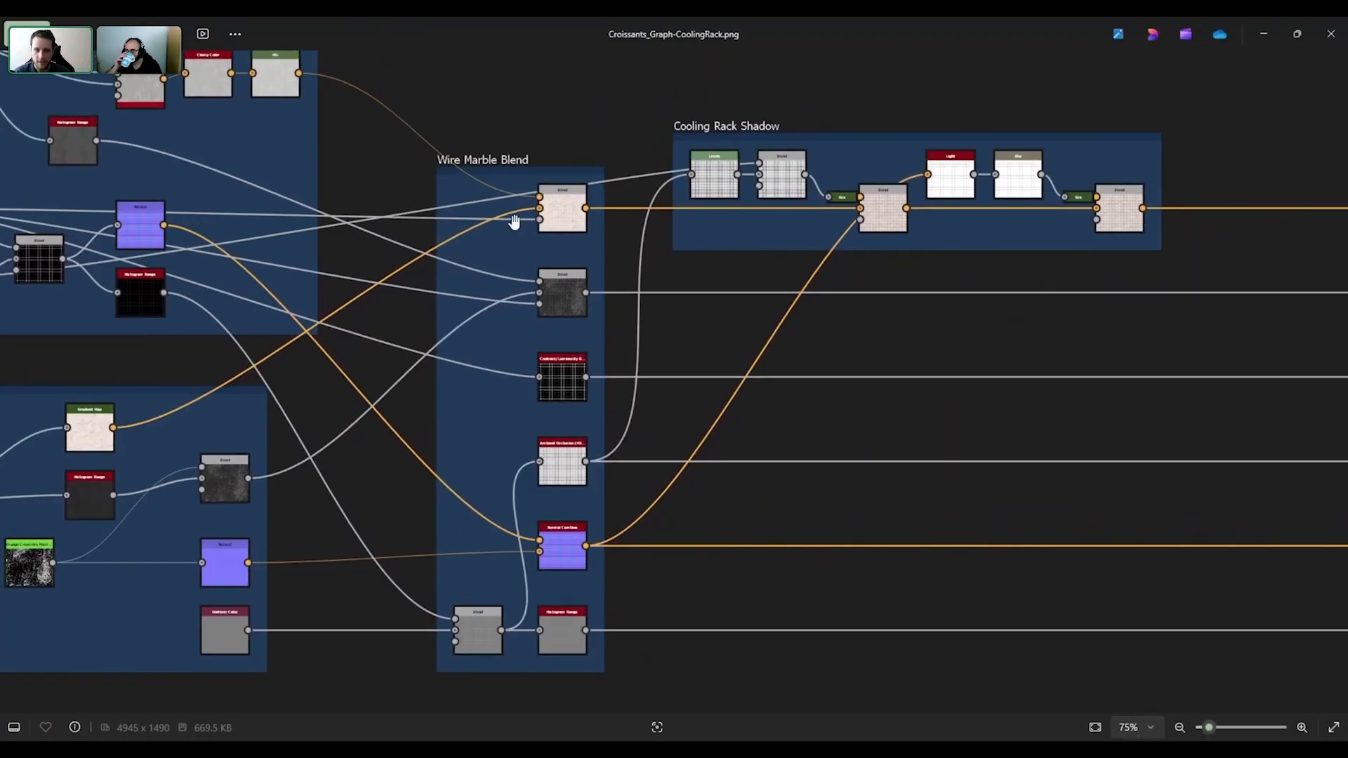
{"action": "scroll", "coordinate": [895, 232], "scroll_direction": "up", "scroll_amount": 3}
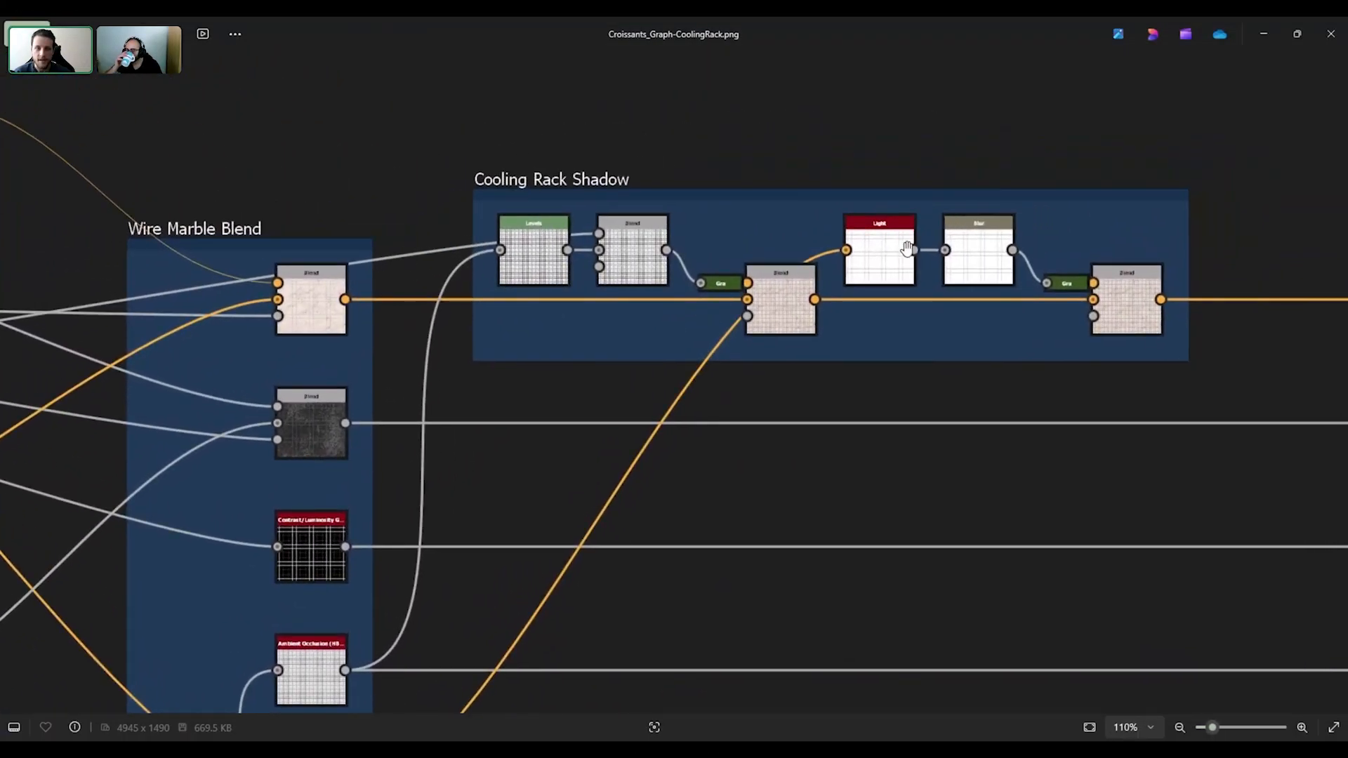
{"action": "scroll", "coordinate": [901, 225], "scroll_direction": "up", "scroll_amount": 2}
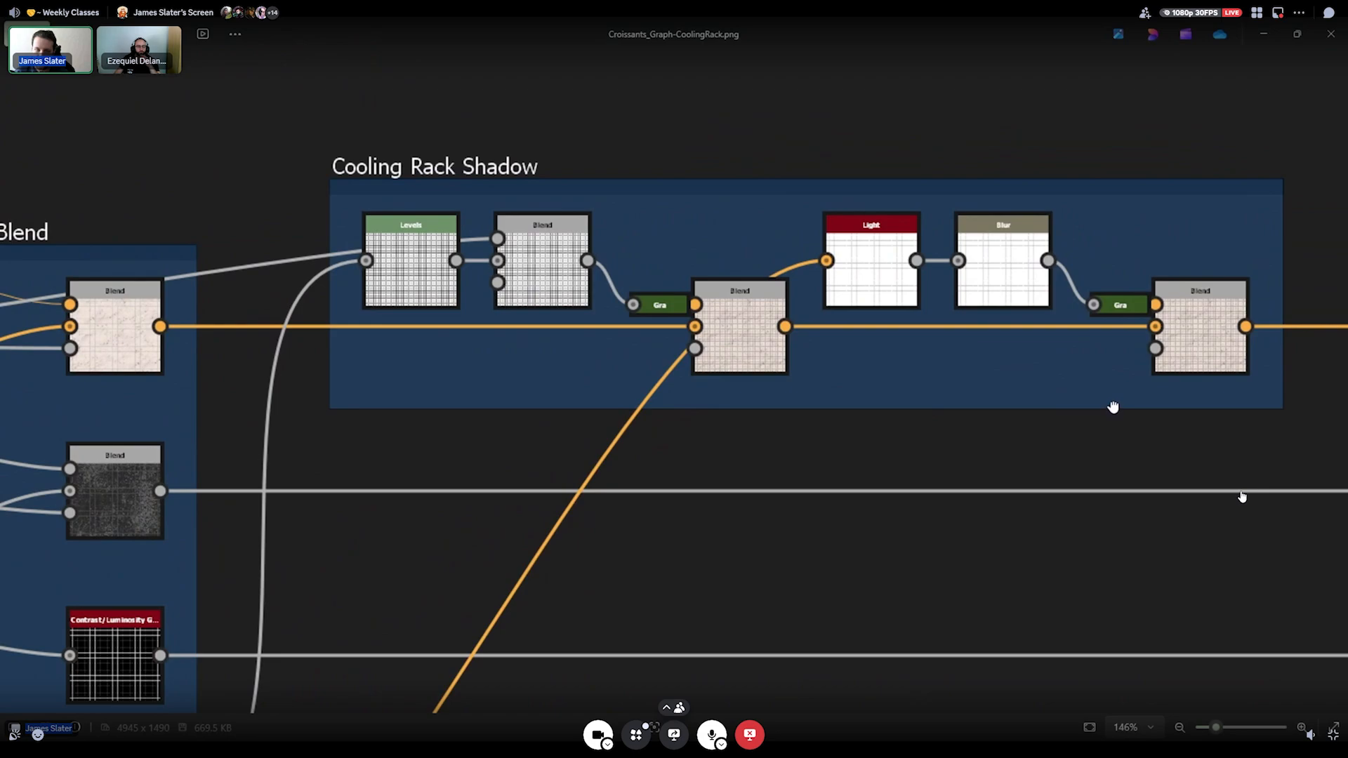
{"action": "left_click_drag", "start_coordinate": [1114, 407], "coordinate": [1103, 416]}
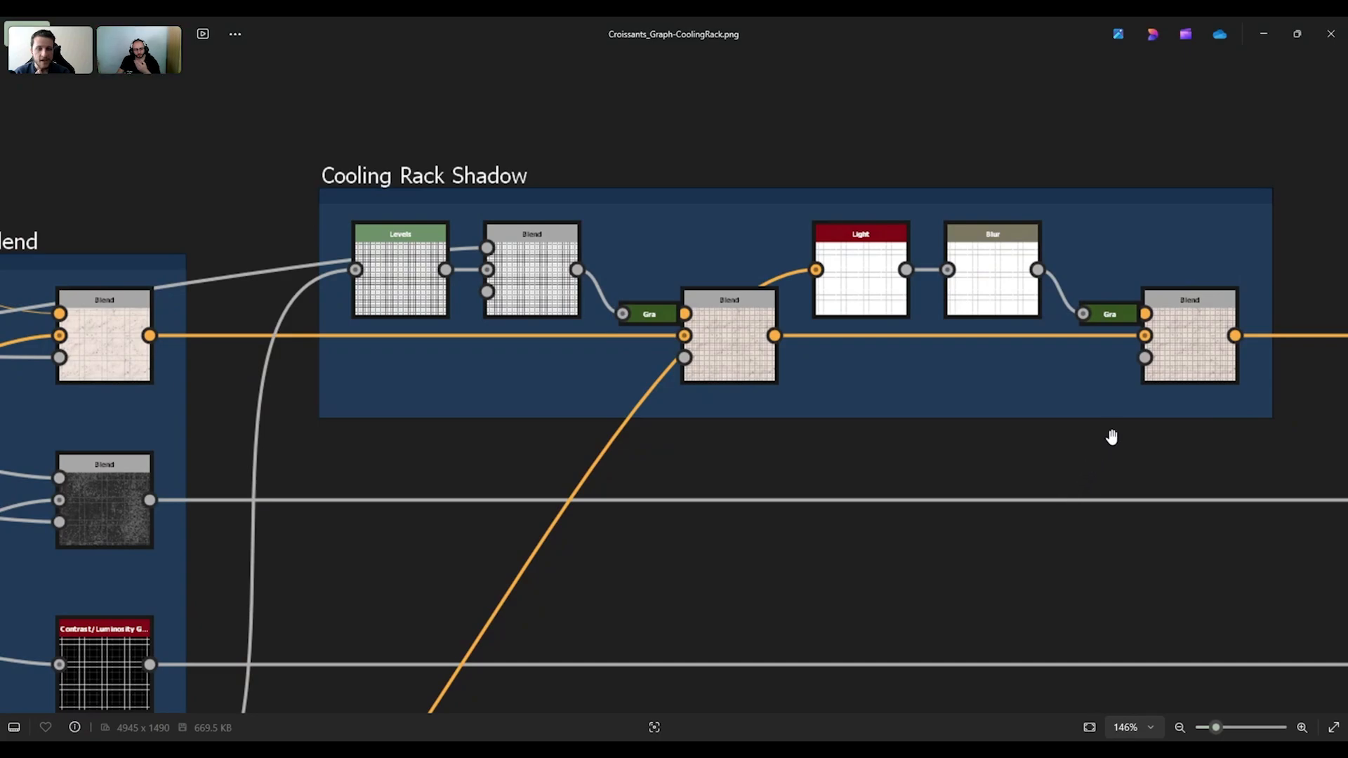
{"action": "left_click_drag", "start_coordinate": [1110, 436], "coordinate": [1066, 440]}
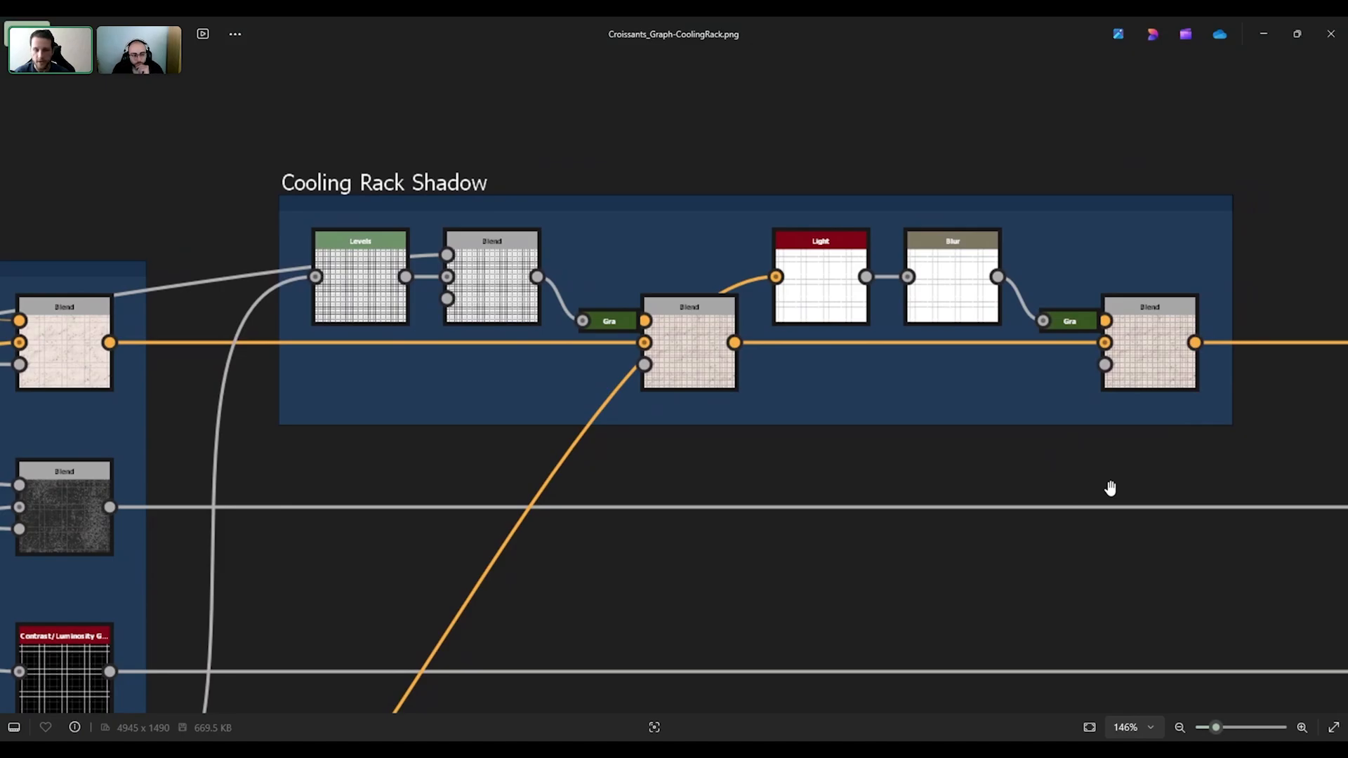
{"action": "scroll", "coordinate": [1107, 400], "scroll_direction": "down", "scroll_amount": 6}
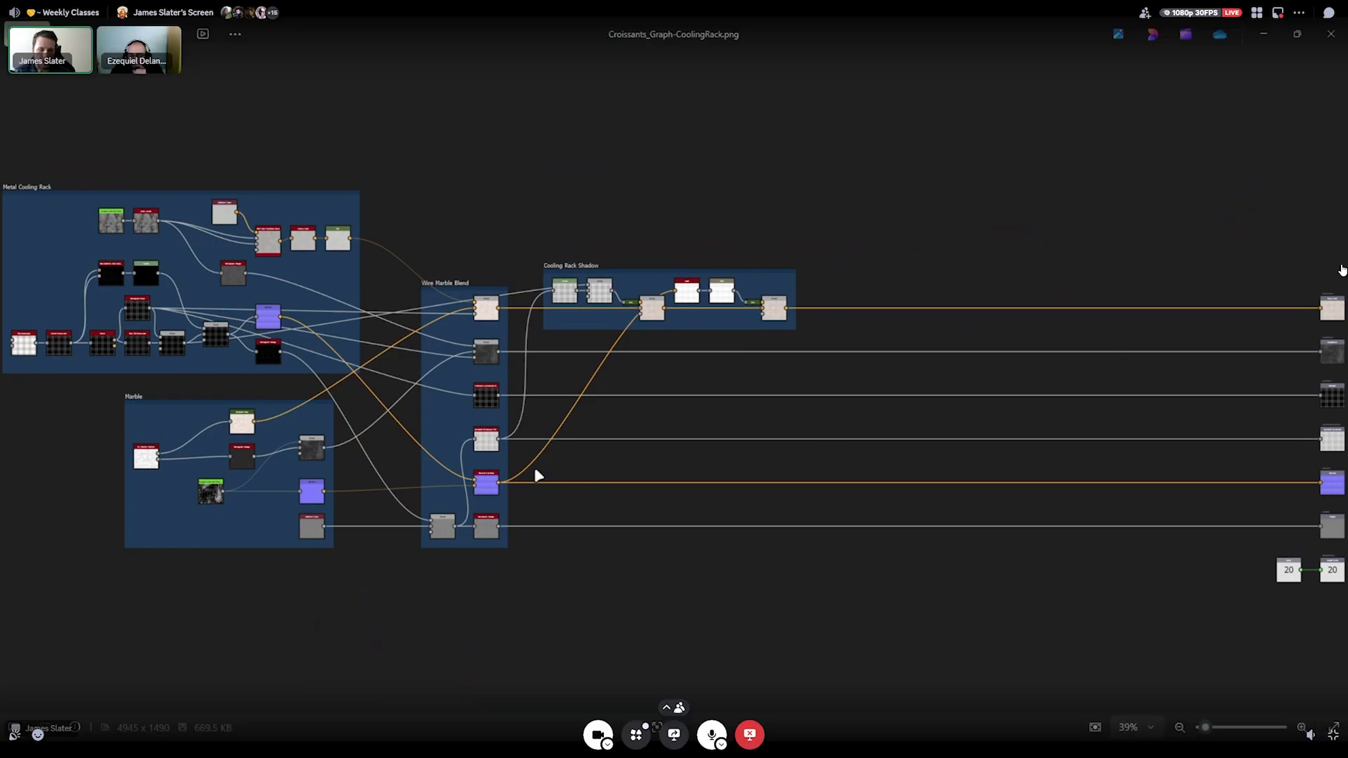
- Trace how the Ambient Occlusion and Normal Combine nodes of Wire Marble Blend feed the Cooling Rack Shadow group and the graph's outputs
{"action": "scroll", "coordinate": [538, 476], "scroll_direction": "up", "scroll_amount": 8}
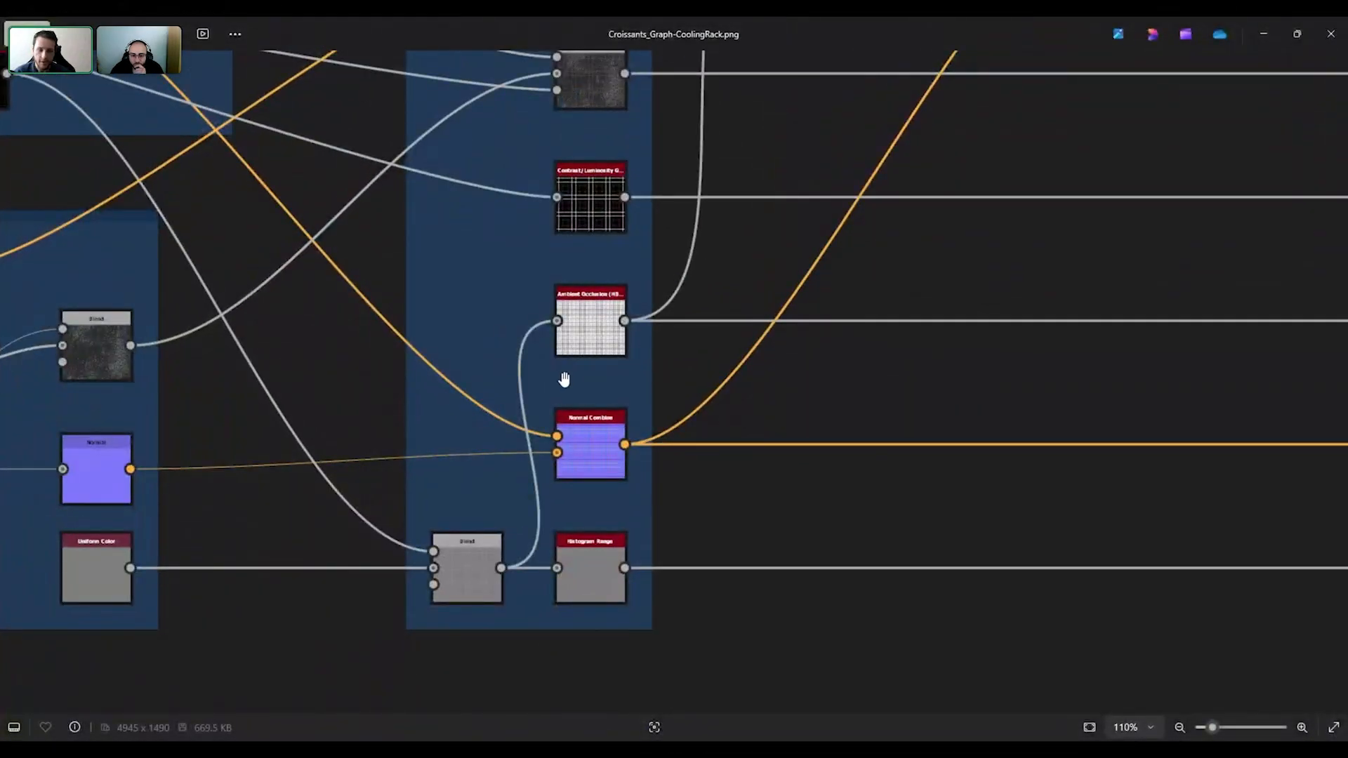
{"action": "scroll", "coordinate": [565, 379], "scroll_direction": "up", "scroll_amount": 2}
{"action": "left_click_drag", "start_coordinate": [740, 180], "coordinate": [597, 536]}
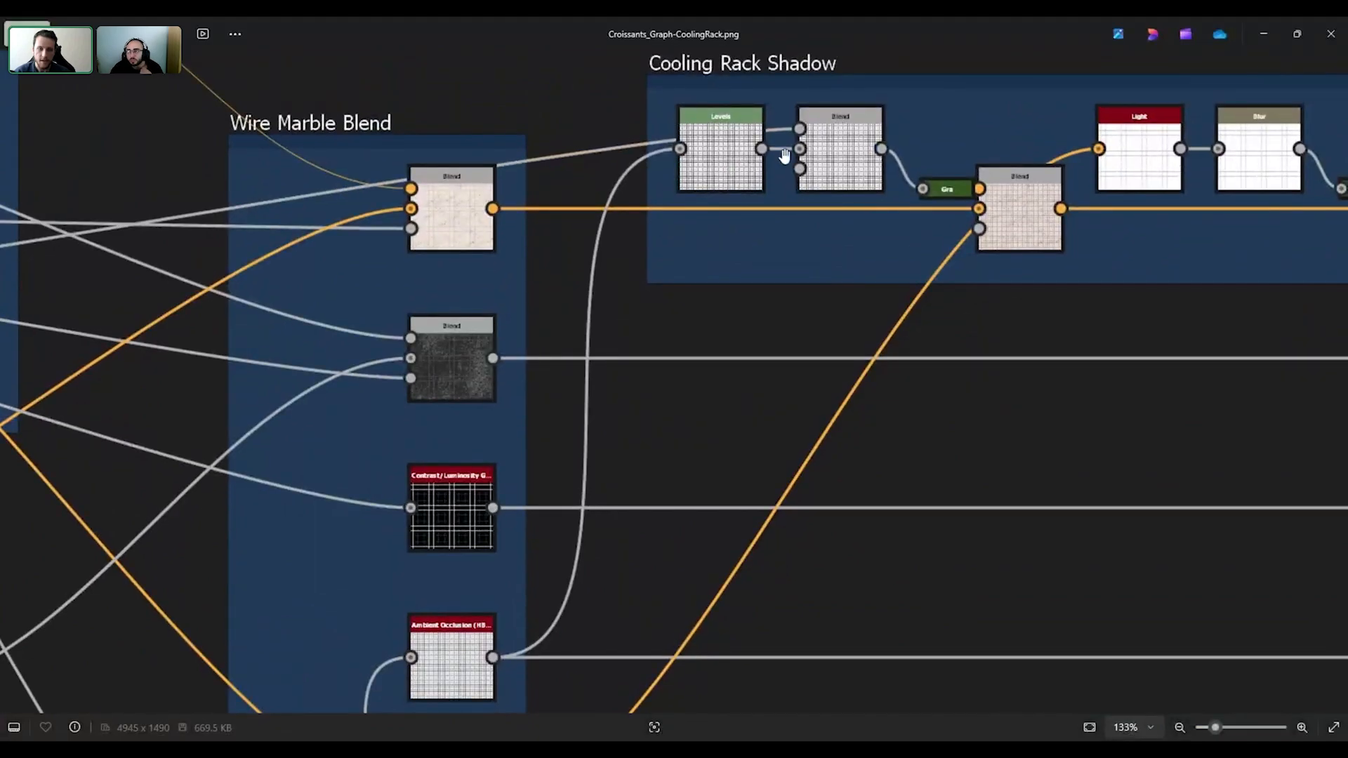
{"action": "left_click_drag", "start_coordinate": [787, 187], "coordinate": [736, 169]}
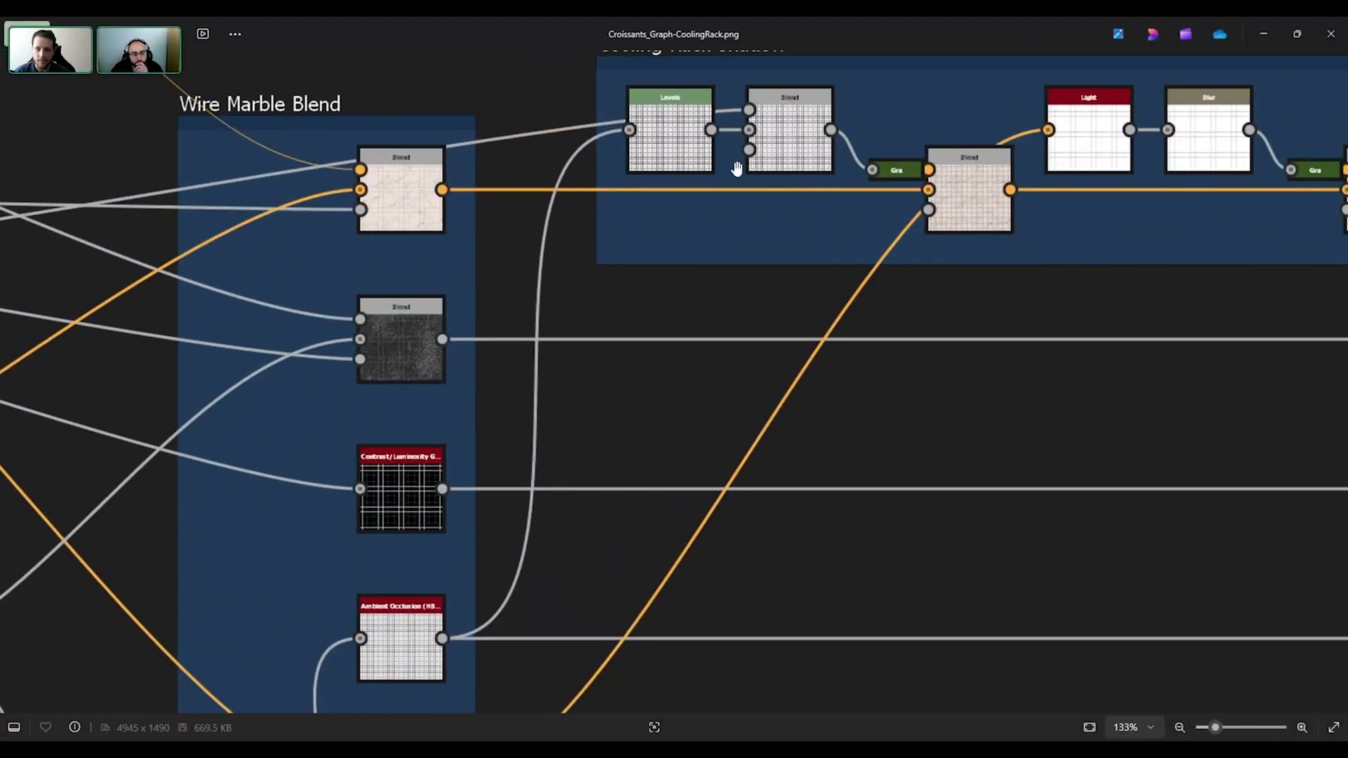
{"action": "left_click_drag", "start_coordinate": [1095, 237], "coordinate": [652, 273]}
{"action": "scroll", "coordinate": [535, 235], "scroll_direction": "down", "scroll_amount": 3}
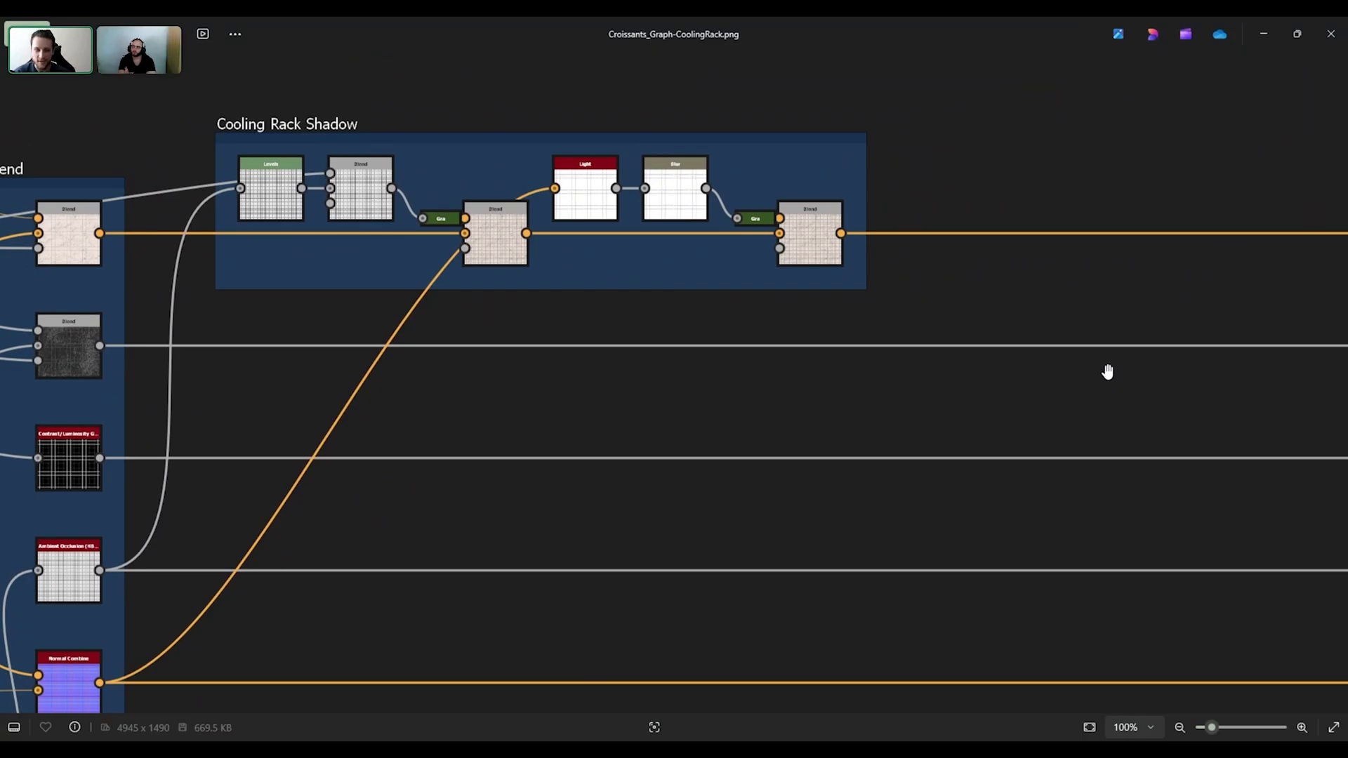
{"action": "scroll", "coordinate": [919, 302], "scroll_direction": "down", "scroll_amount": 5}
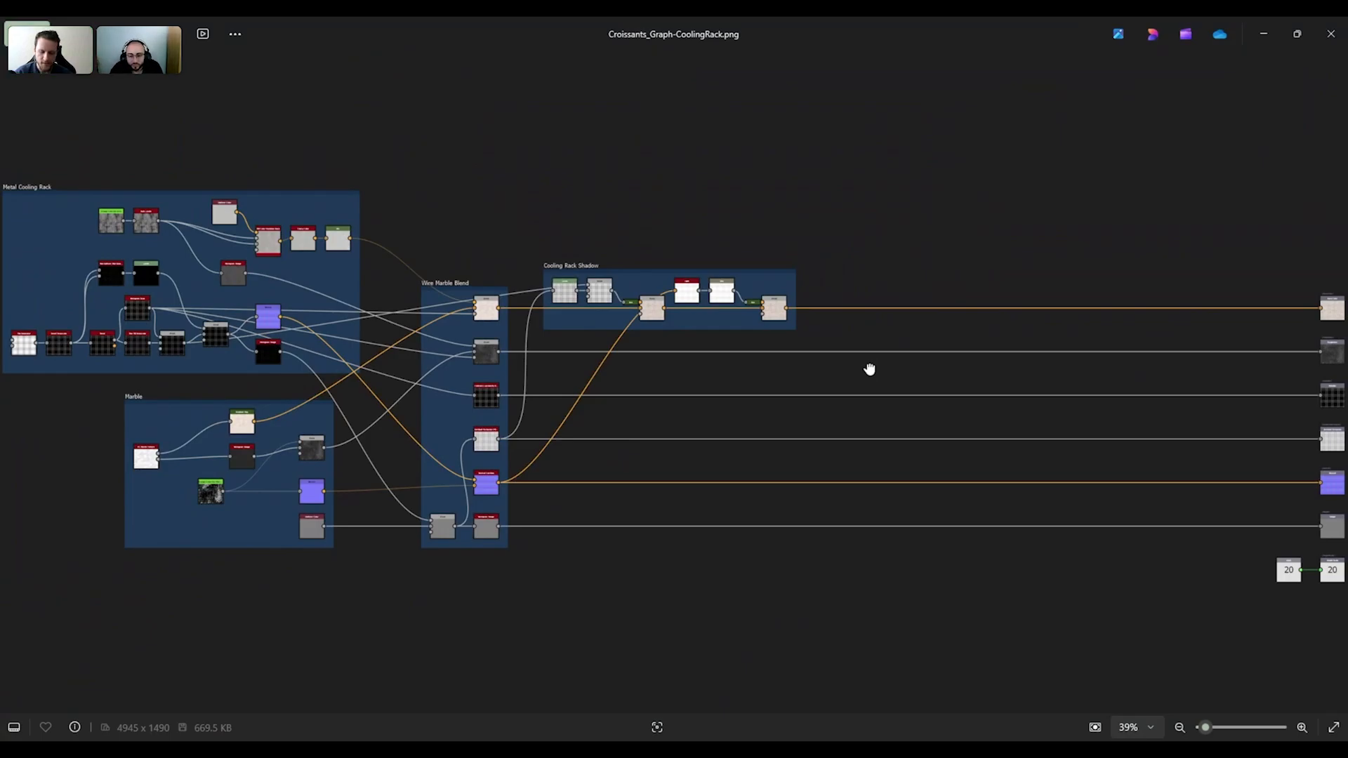
- Return to Croissants_Graph-Composite.png and examine the Atlas Scatter node with its atlas, CoolingRack and checker inputs
{"action": "key", "text": "Right"}
{"action": "key", "text": "Left"}
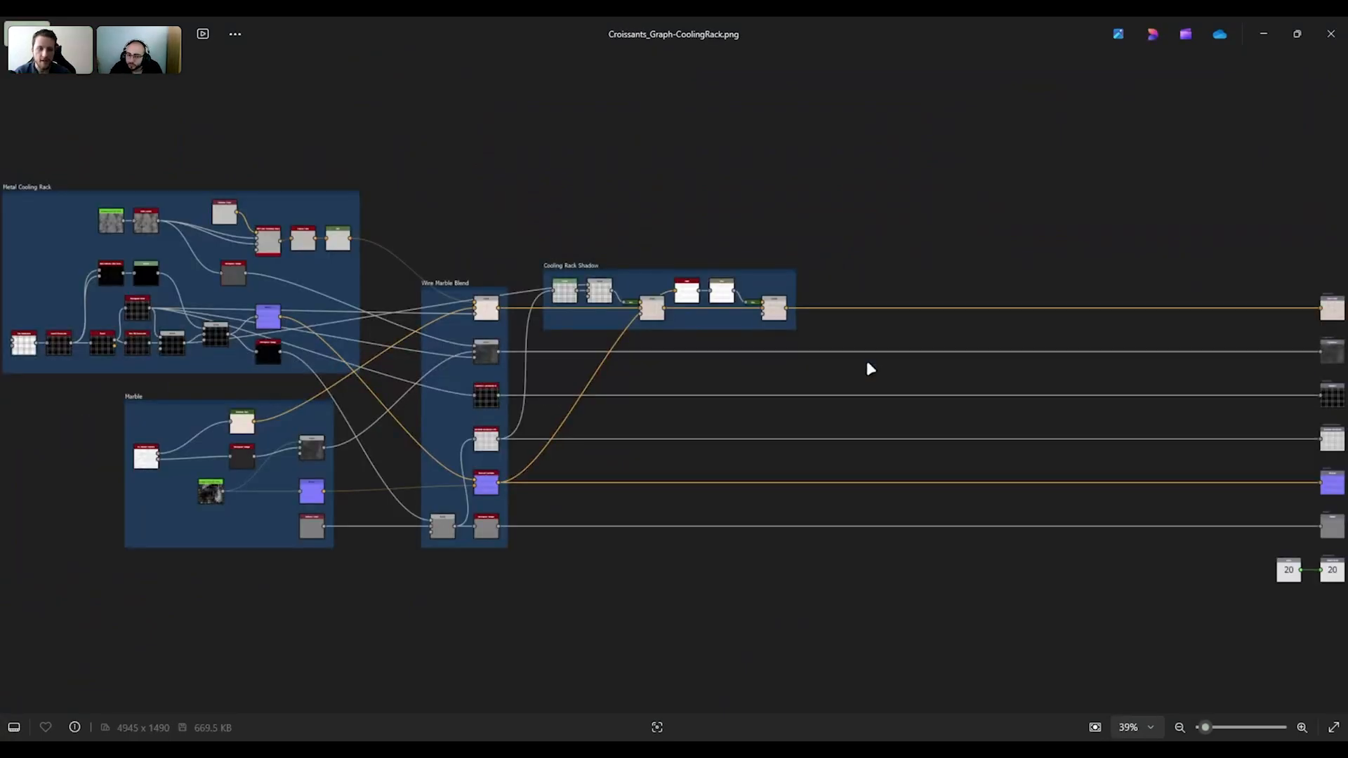
{"action": "key", "text": "Left"}
{"action": "scroll", "coordinate": [280, 419], "scroll_direction": "up", "scroll_amount": 1}
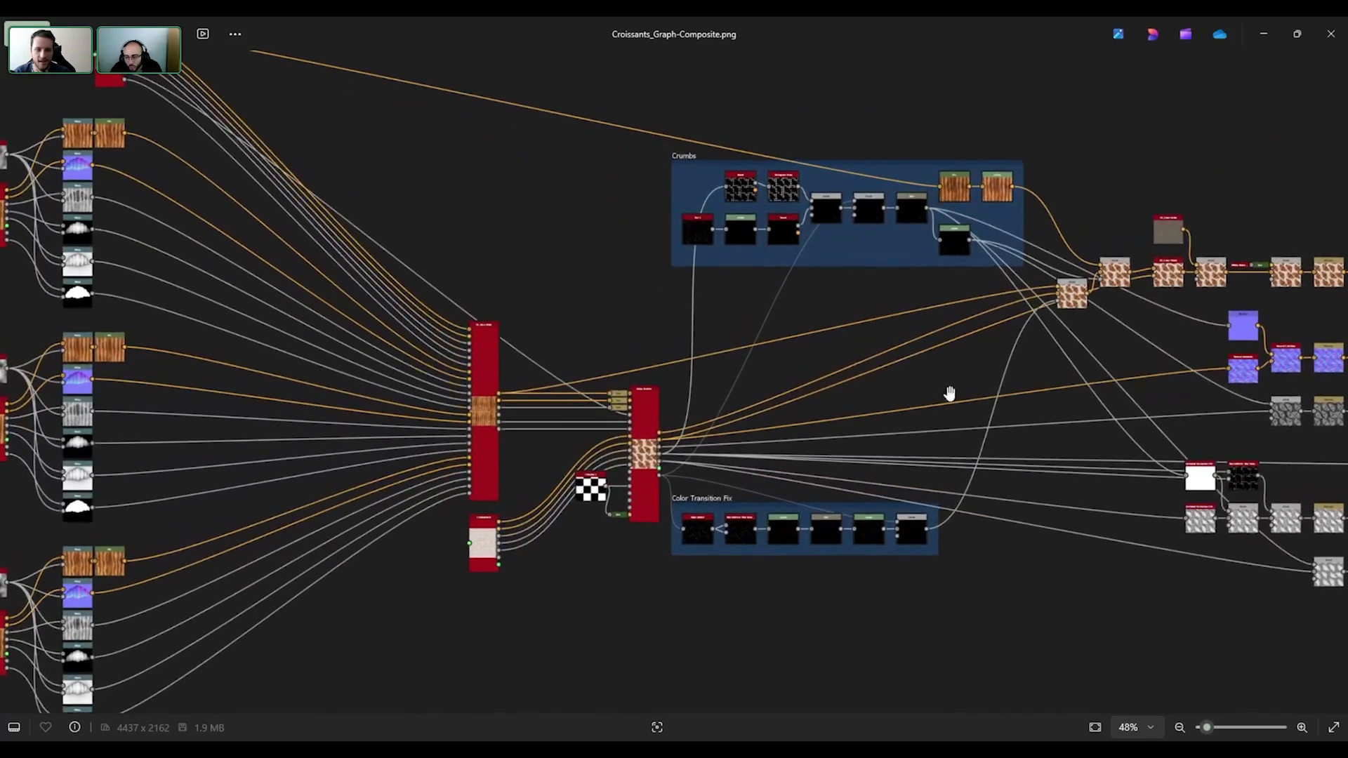
{"action": "left_click_drag", "start_coordinate": [951, 394], "coordinate": [1032, 242]}
{"action": "scroll", "coordinate": [436, 337], "scroll_direction": "up", "scroll_amount": 5}
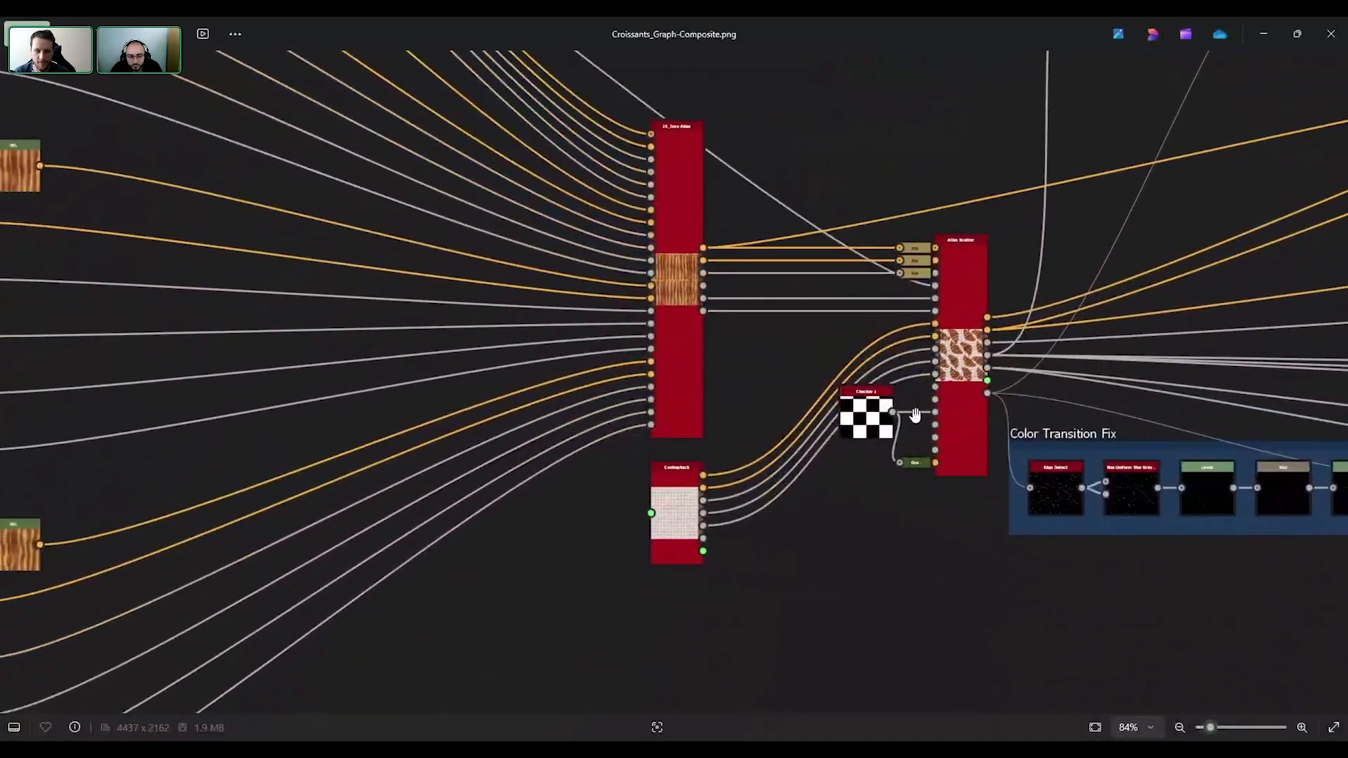
{"action": "left_click_drag", "start_coordinate": [1020, 299], "coordinate": [818, 306]}
{"action": "scroll", "coordinate": [782, 305], "scroll_direction": "up", "scroll_amount": 2}
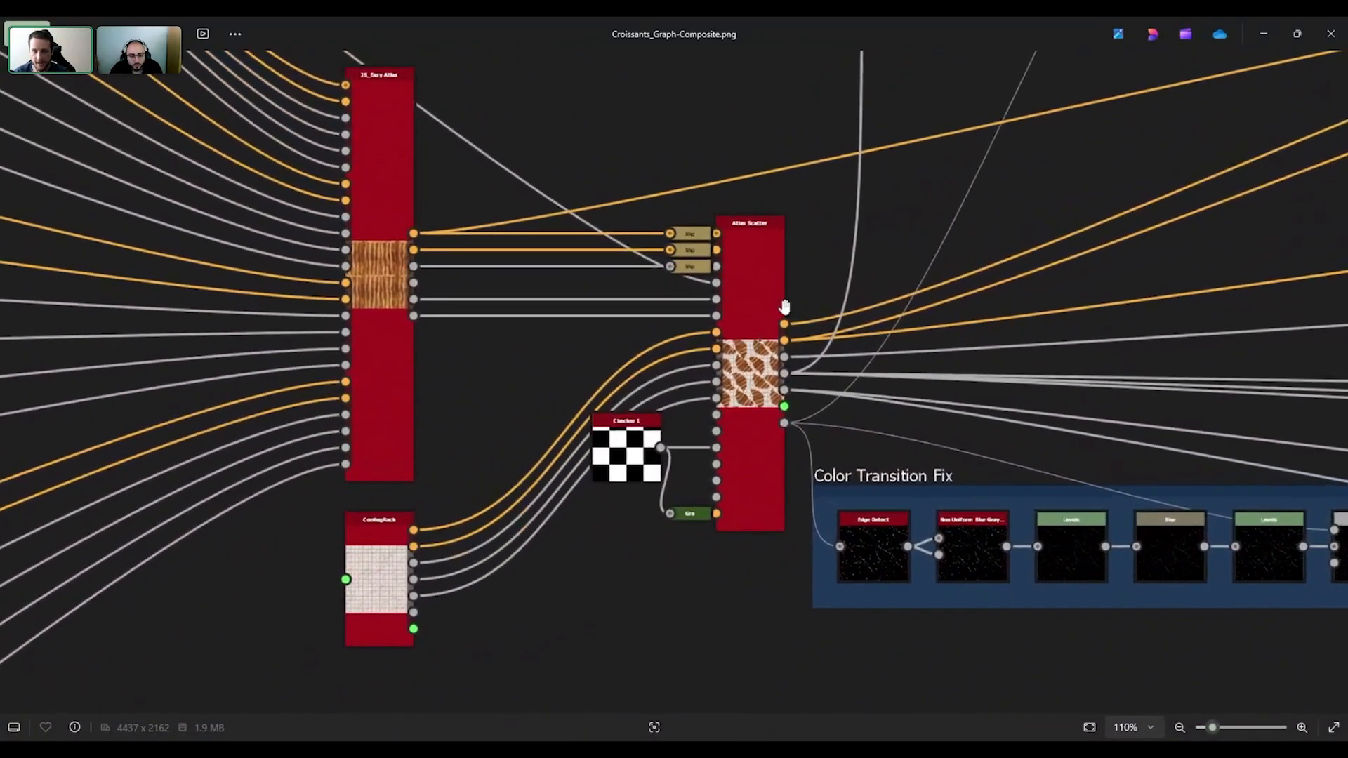
{"action": "left_click_drag", "start_coordinate": [798, 418], "coordinate": [696, 390]}
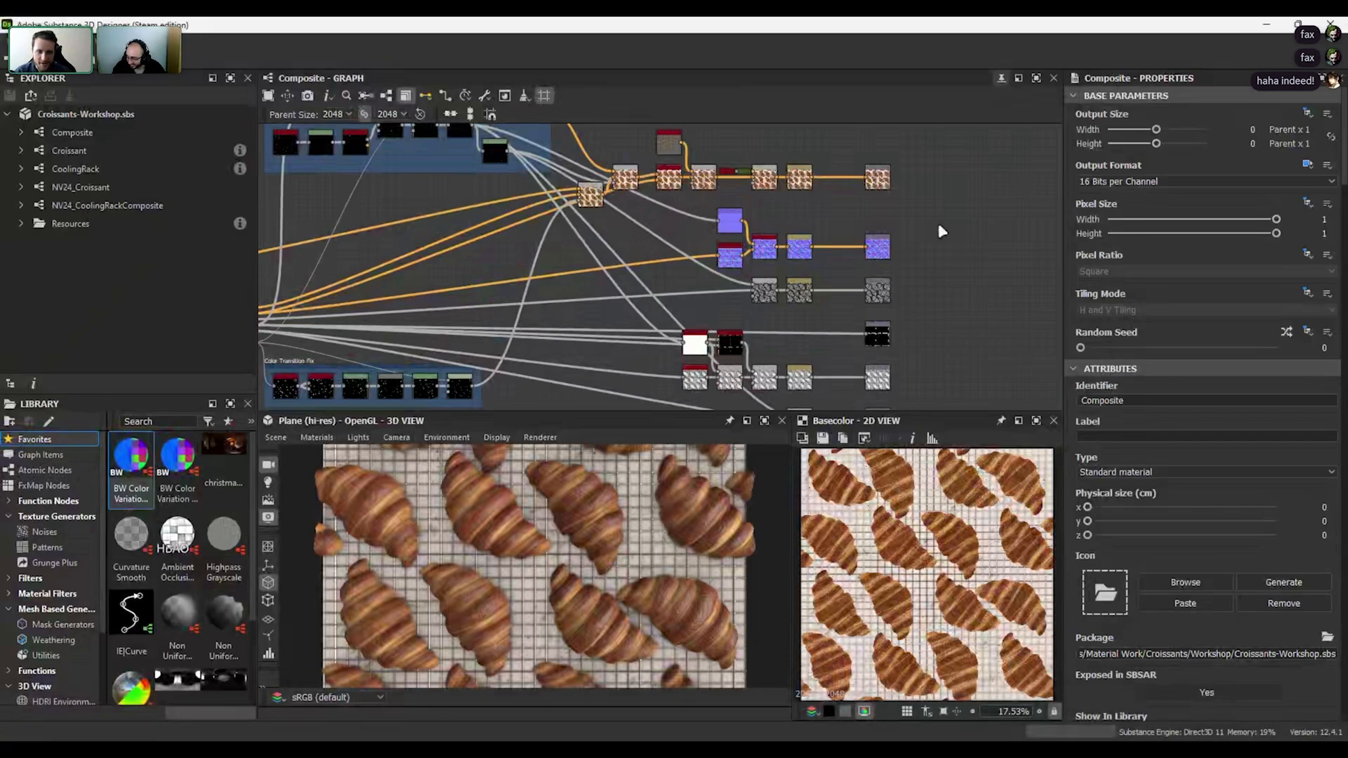
- Switch to Substance 3D Designer and look over the whole Composite graph, from the croissant branches to the output nodes
{"action": "middle_click_drag", "start_coordinate": [939, 226], "coordinate": [910, 211]}
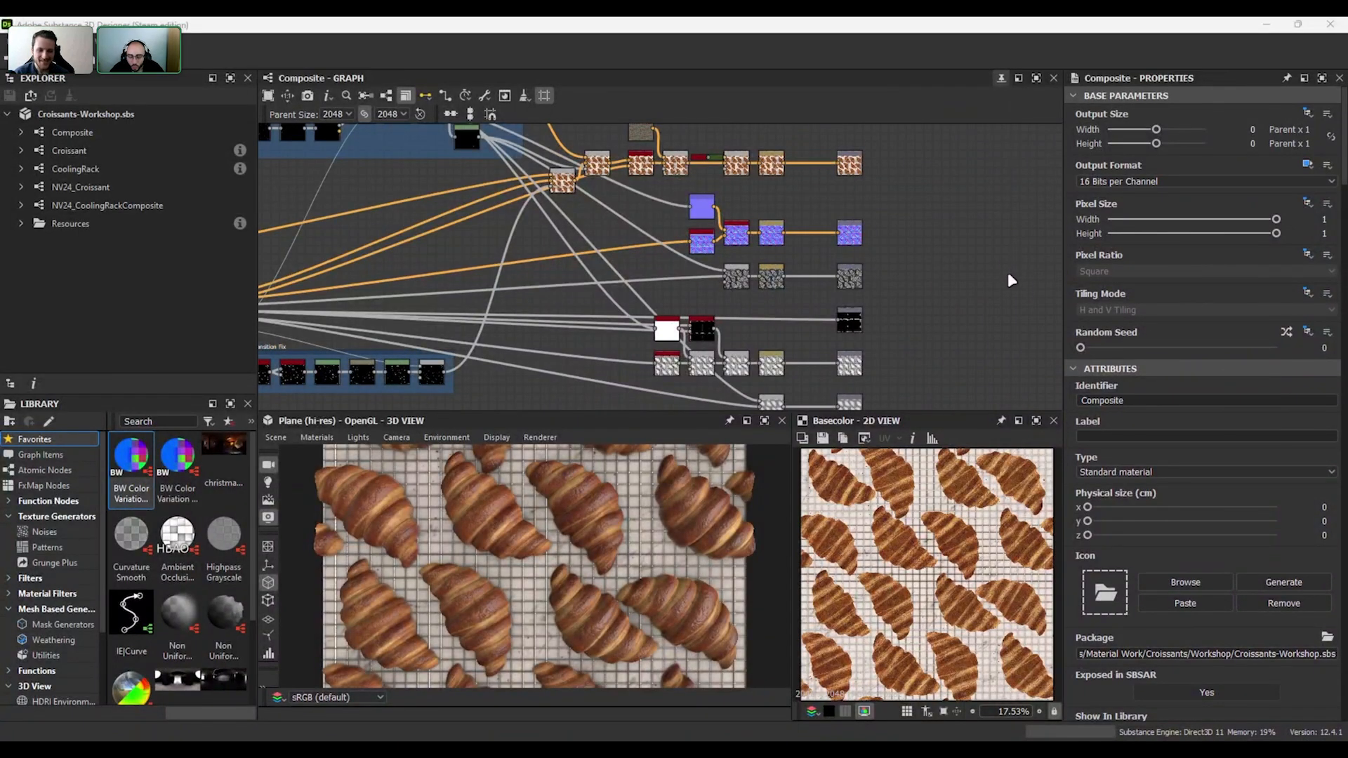
{"action": "scroll", "coordinate": [1008, 271], "scroll_direction": "down", "scroll_amount": 3}
{"action": "scroll", "coordinate": [989, 267], "scroll_direction": "down", "scroll_amount": 3}
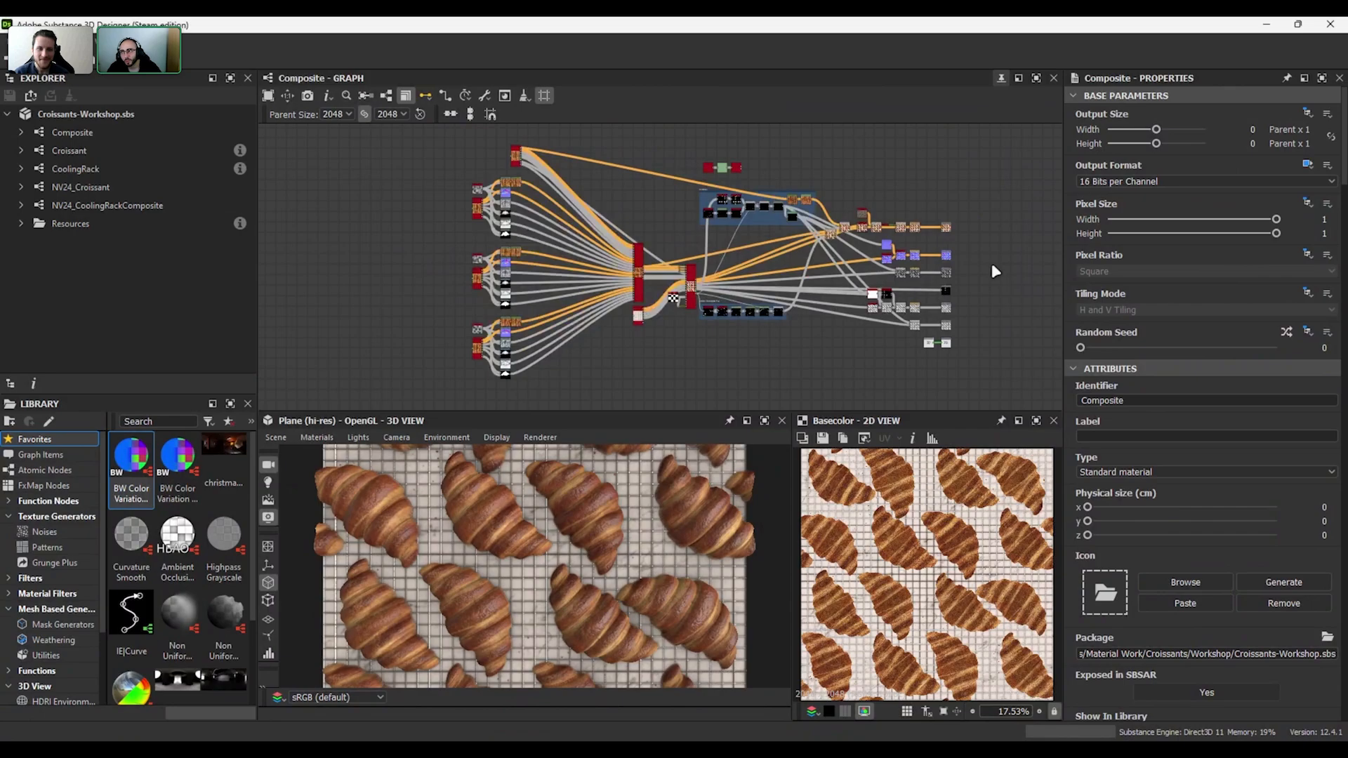
{"action": "middle_click_drag", "start_coordinate": [977, 277], "coordinate": [980, 272]}
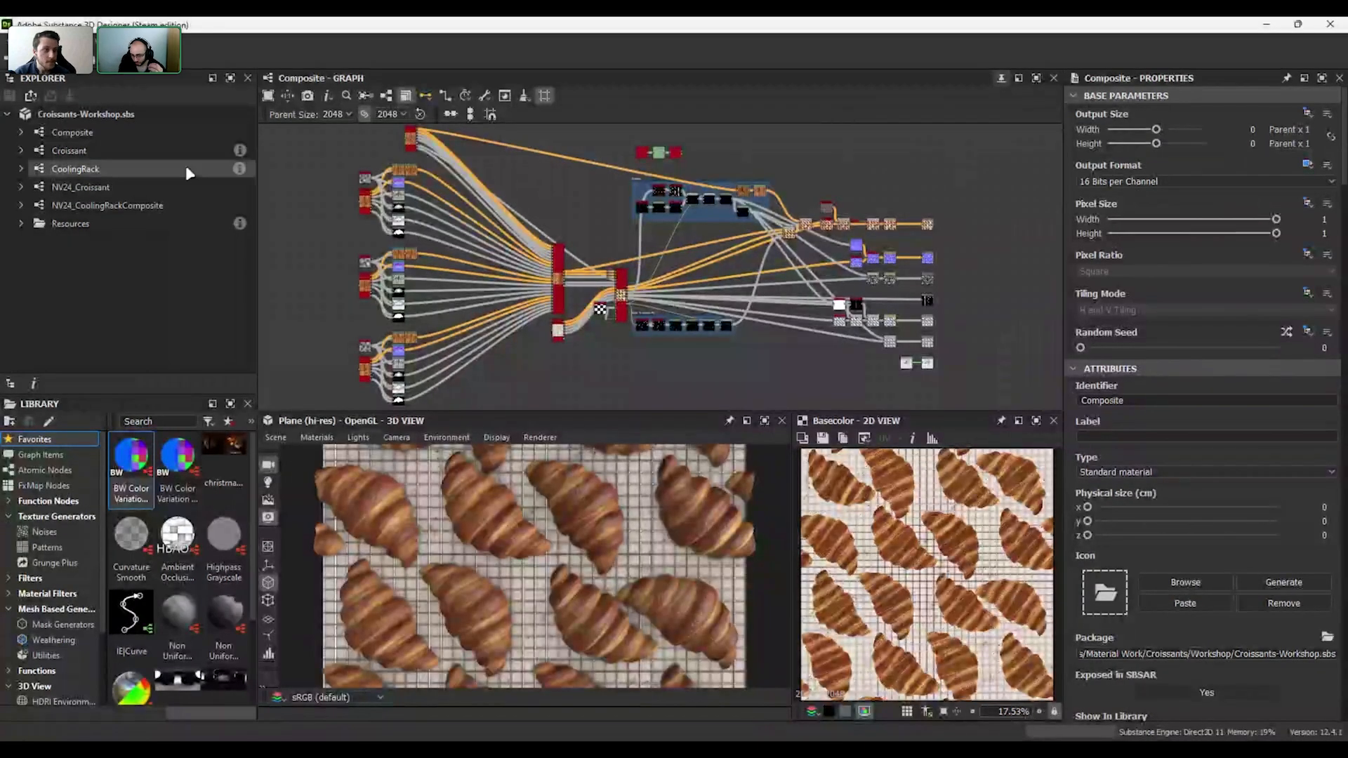
- Open the Croissant graph of the Croissants-Workshop package and bring its Silhouette 2 frame into close view
{"action": "left_click", "coordinate": [111, 147]}
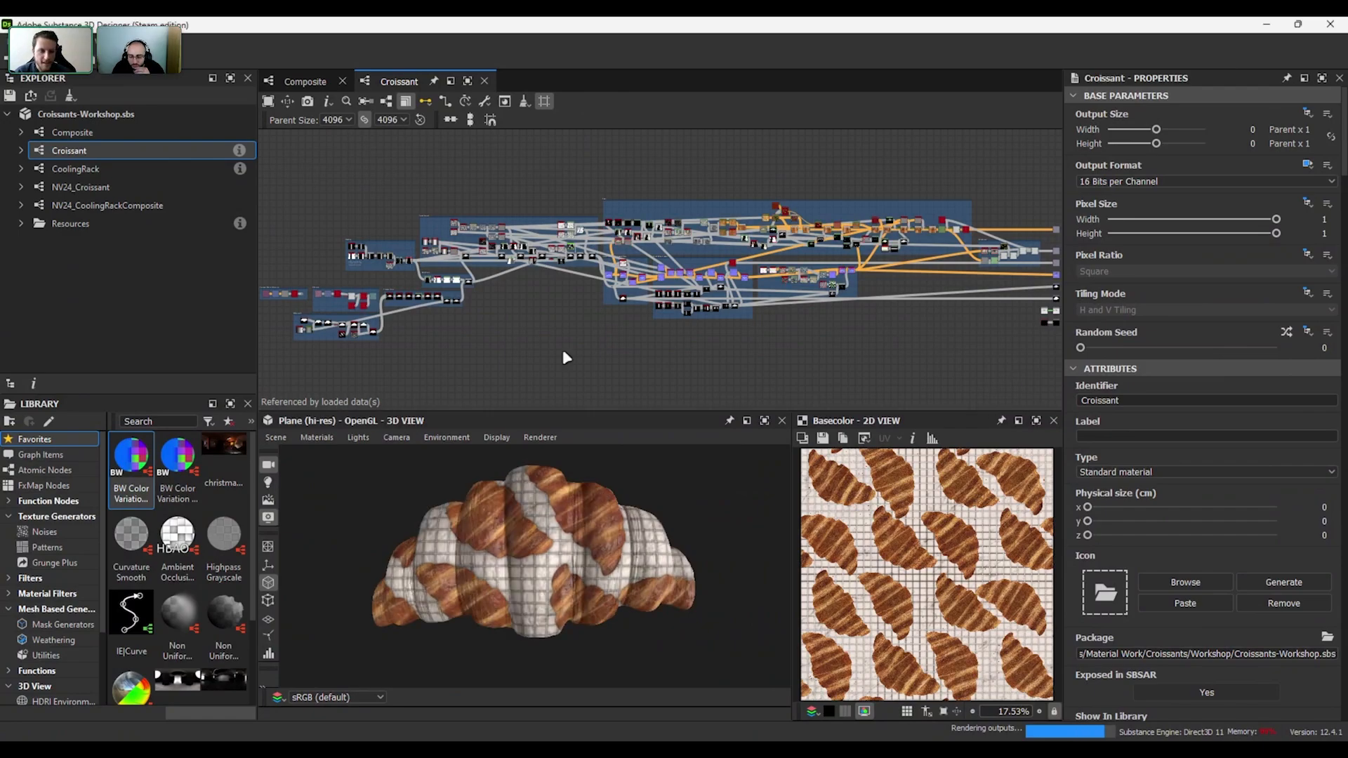
{"action": "scroll", "coordinate": [409, 348], "scroll_direction": "up", "scroll_amount": 1}
{"action": "scroll", "coordinate": [410, 348], "scroll_direction": "up", "scroll_amount": 7}
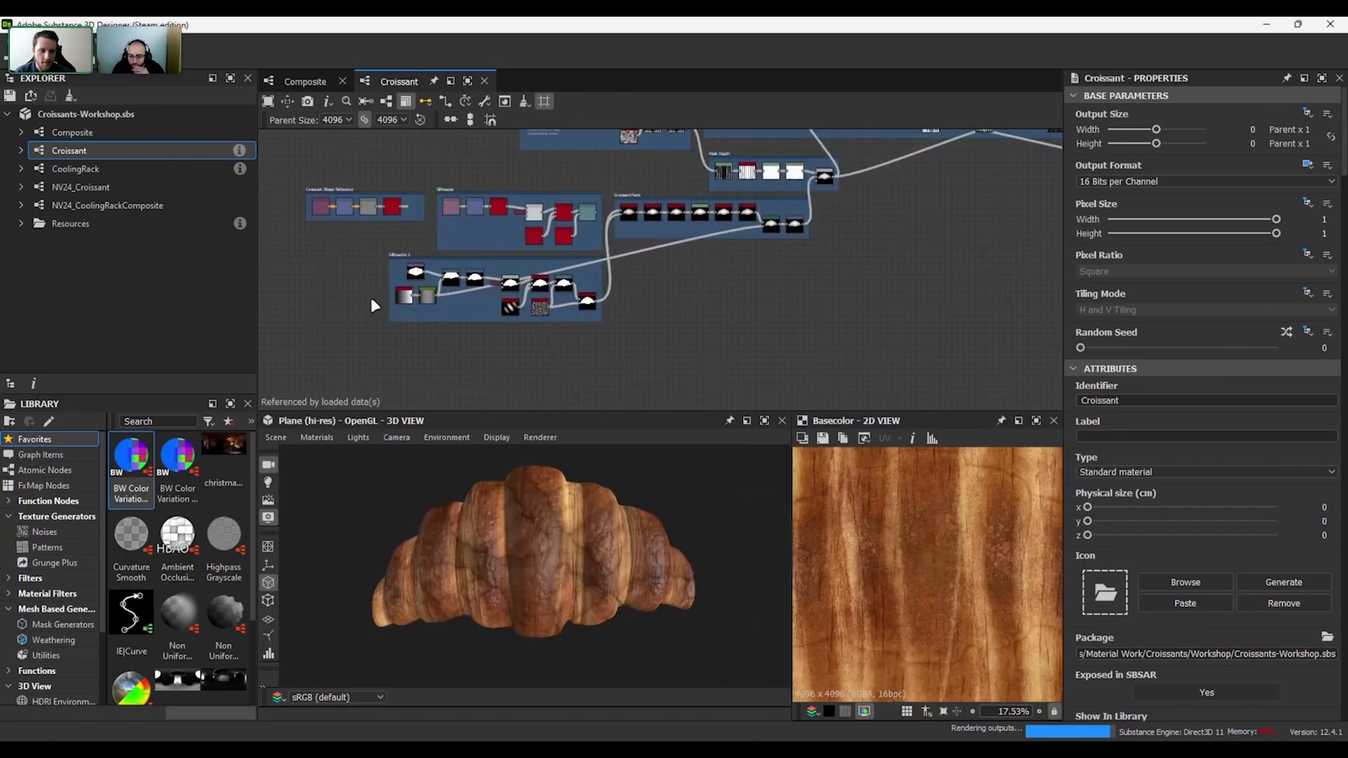
{"action": "scroll", "coordinate": [475, 282], "scroll_direction": "up", "scroll_amount": 5}
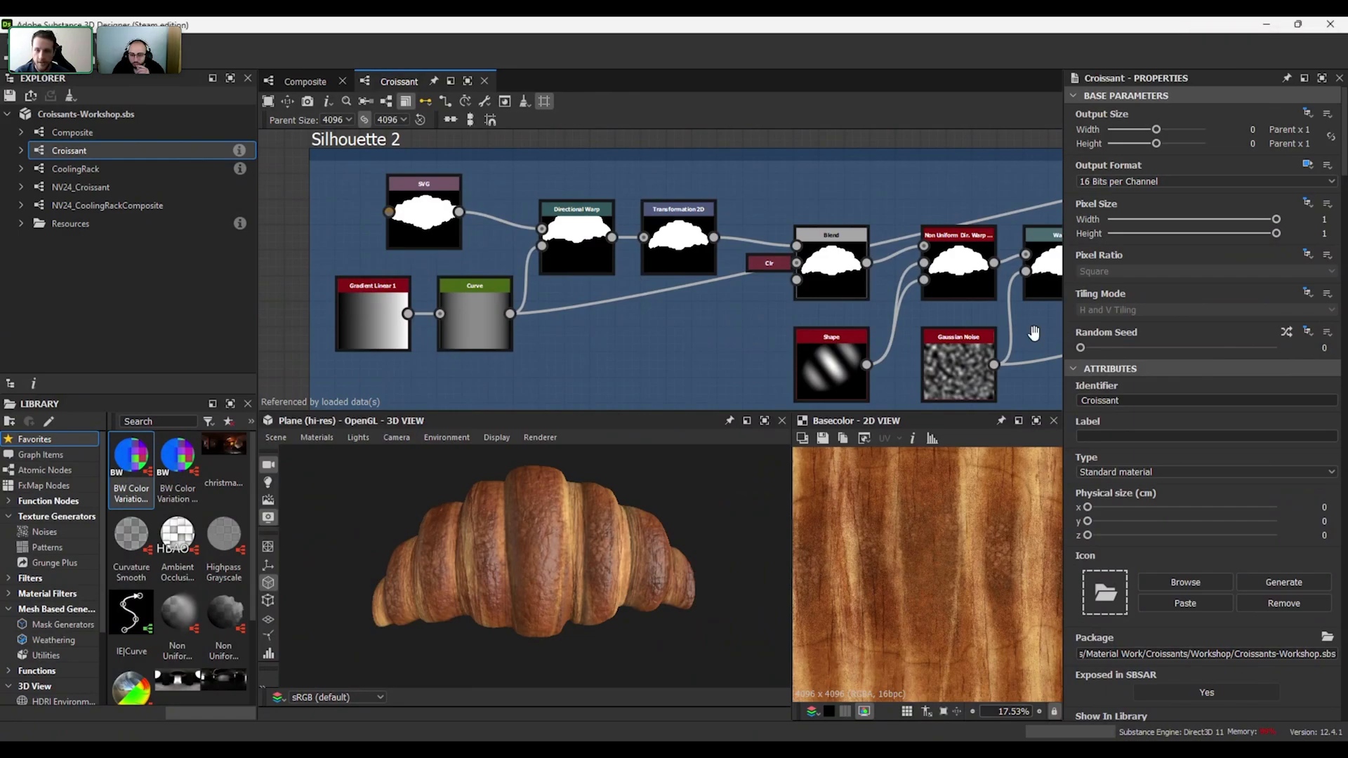
- Review the Silhouette 2 node chain and show its SVG node's croissant shape in the 2D view along with its parameters
{"action": "middle_click_drag", "start_coordinate": [1033, 328], "coordinate": [880, 337]}
{"action": "scroll", "coordinate": [881, 337], "scroll_direction": "down", "scroll_amount": 1}
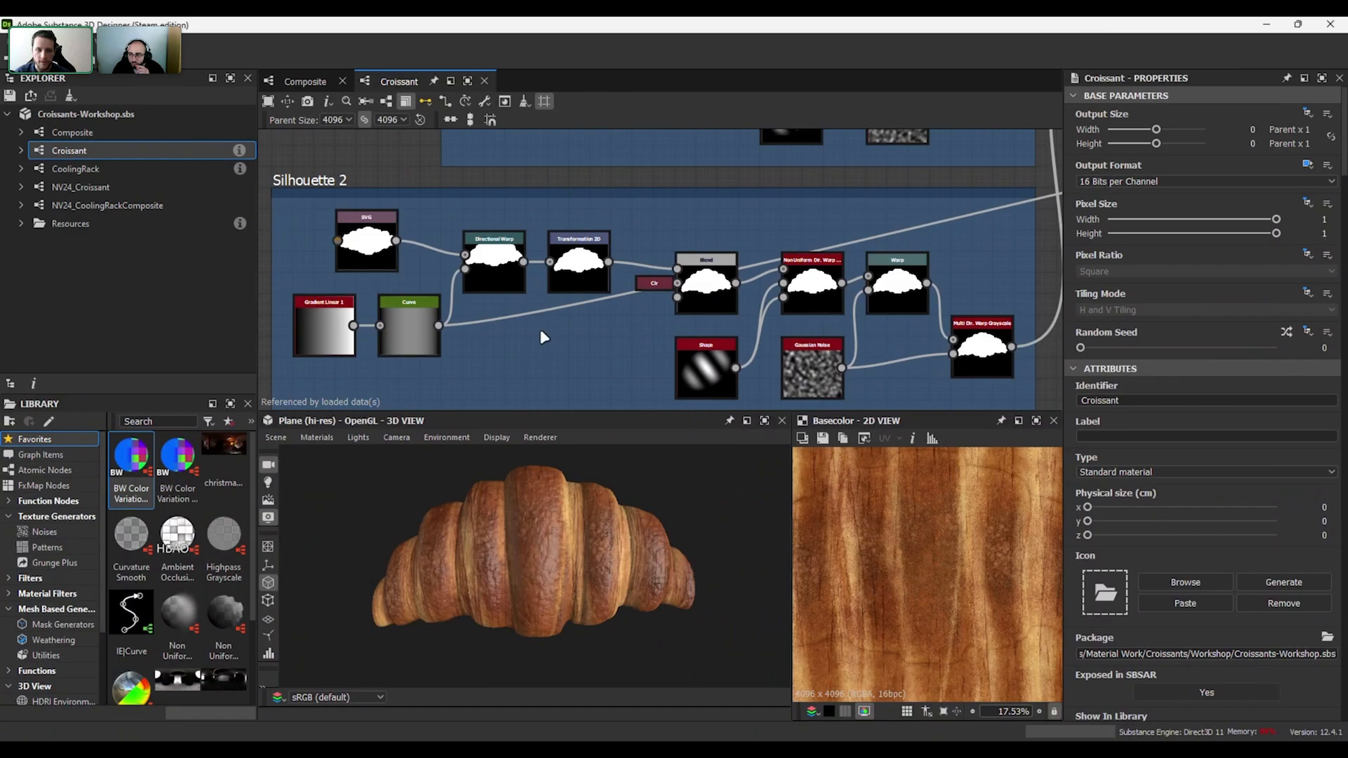
{"action": "scroll", "coordinate": [495, 356], "scroll_direction": "up", "scroll_amount": 3}
{"action": "double_click", "coordinate": [445, 205]}
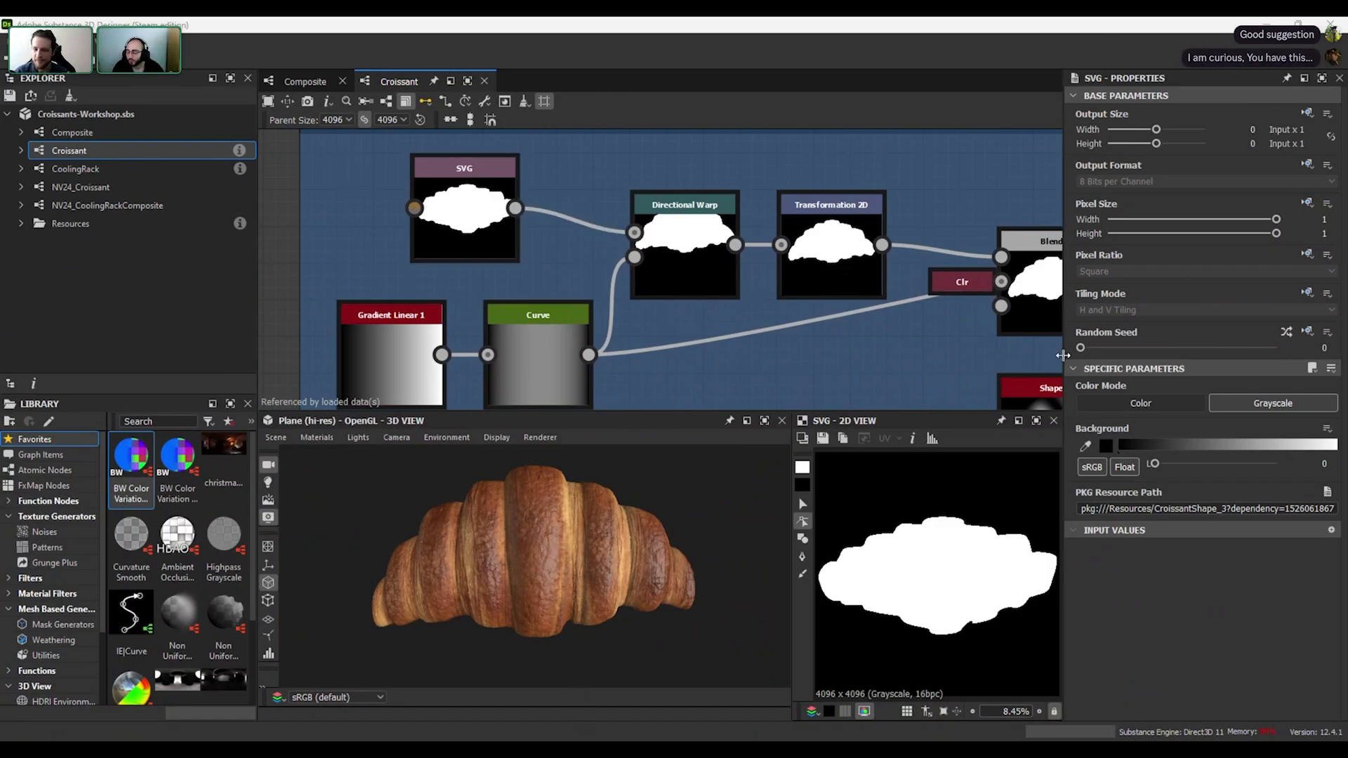
- Compare the Directional Warp result in Silhouette 2 with its SVG source shape in the 2D view
{"action": "middle_click_drag", "start_coordinate": [1000, 348], "coordinate": [984, 341]}
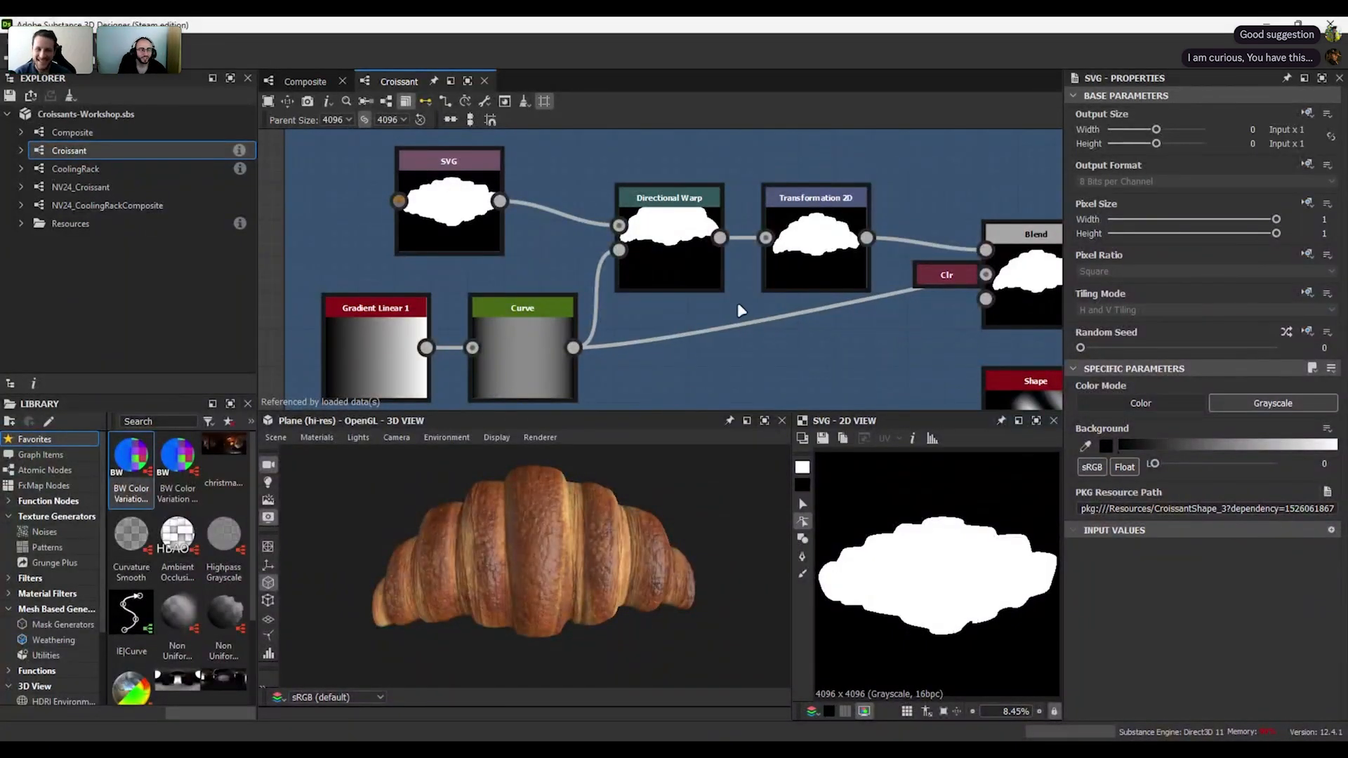
{"action": "scroll", "coordinate": [636, 319], "scroll_direction": "down", "scroll_amount": 2}
{"action": "mouse_move", "coordinate": [669, 345]}
{"action": "middle_mouse_down"}
{"action": "mouse_move", "coordinate": [650, 320]}
{"action": "mouse_move", "coordinate": [679, 352]}
{"action": "middle_mouse_up"}
{"action": "scroll", "coordinate": [572, 240], "scroll_direction": "up", "scroll_amount": 1}
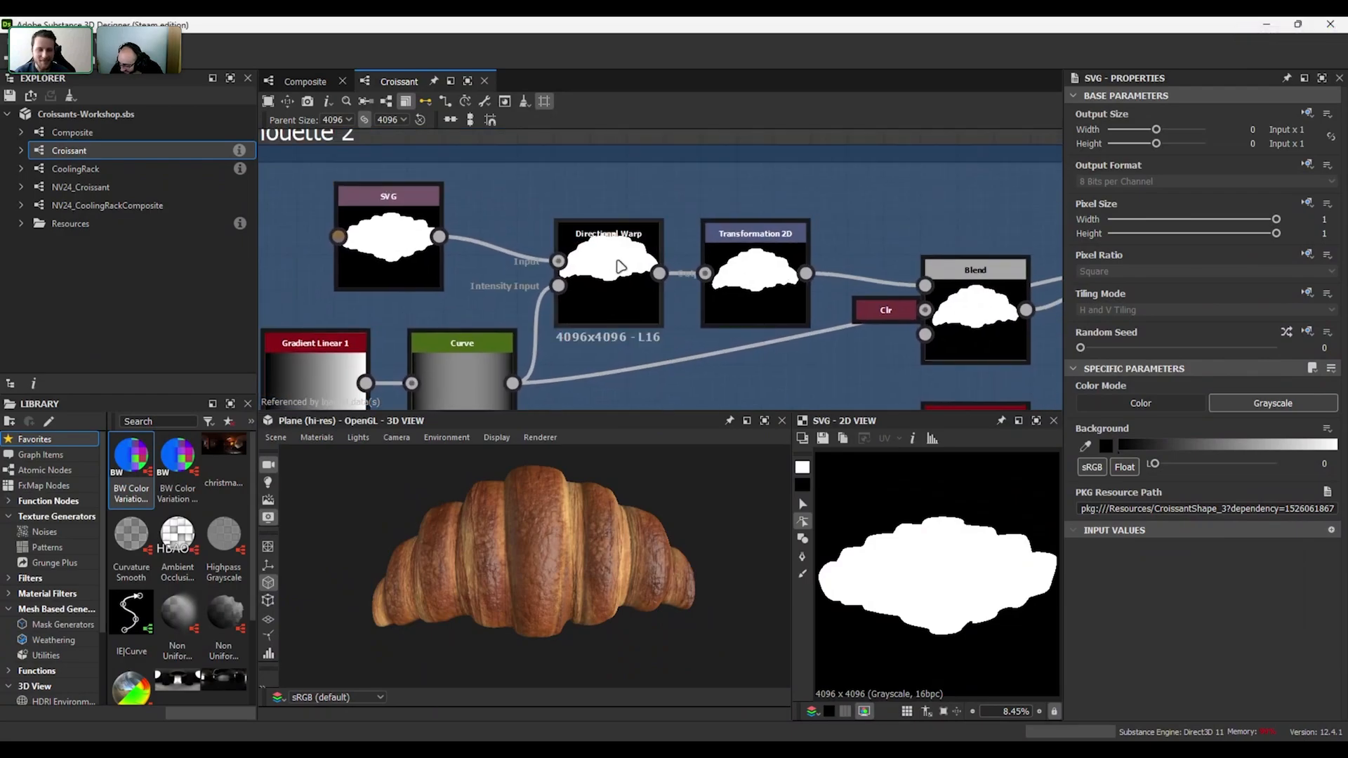
{"action": "middle_click_drag", "start_coordinate": [683, 180], "coordinate": [653, 145]}
{"action": "left_click", "coordinate": [590, 222]}
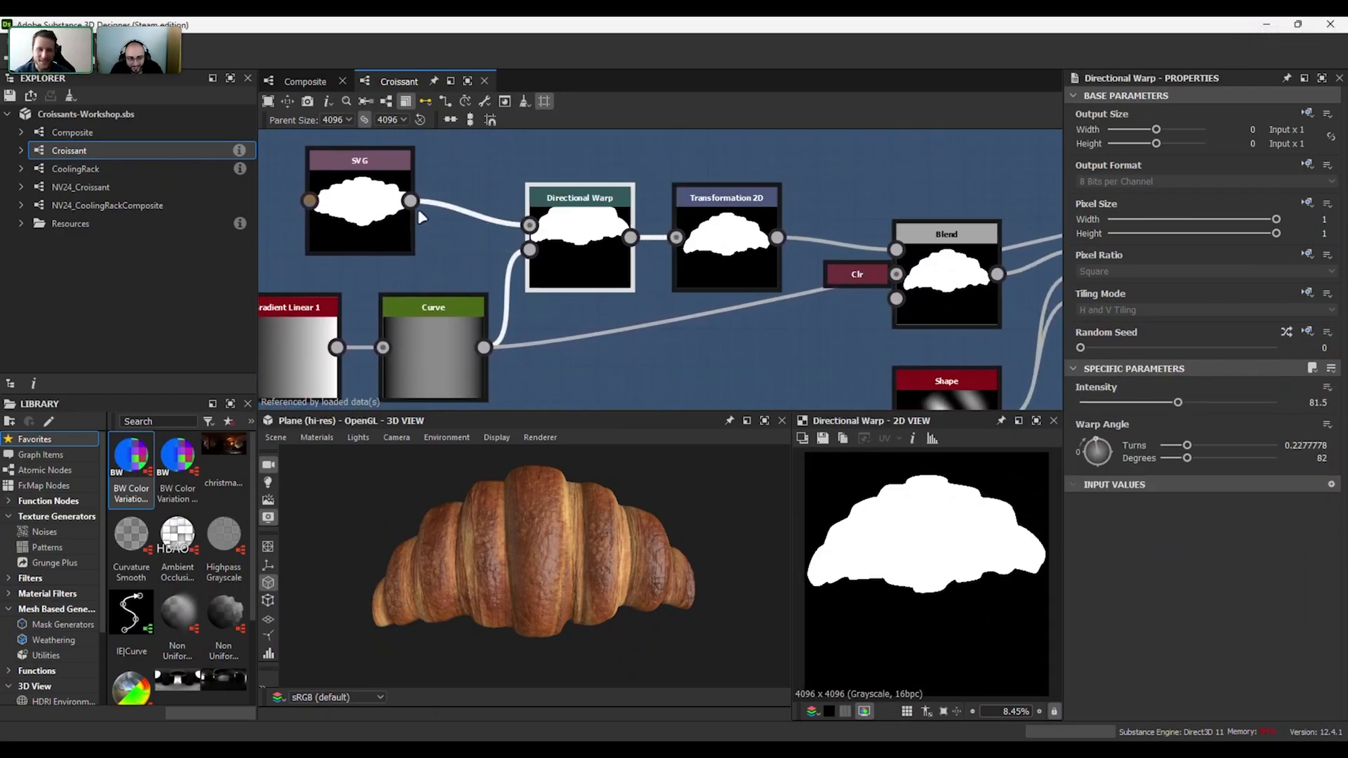
{"action": "middle_click_drag", "start_coordinate": [361, 208], "coordinate": [583, 217]}
{"action": "left_click", "coordinate": [583, 217]}
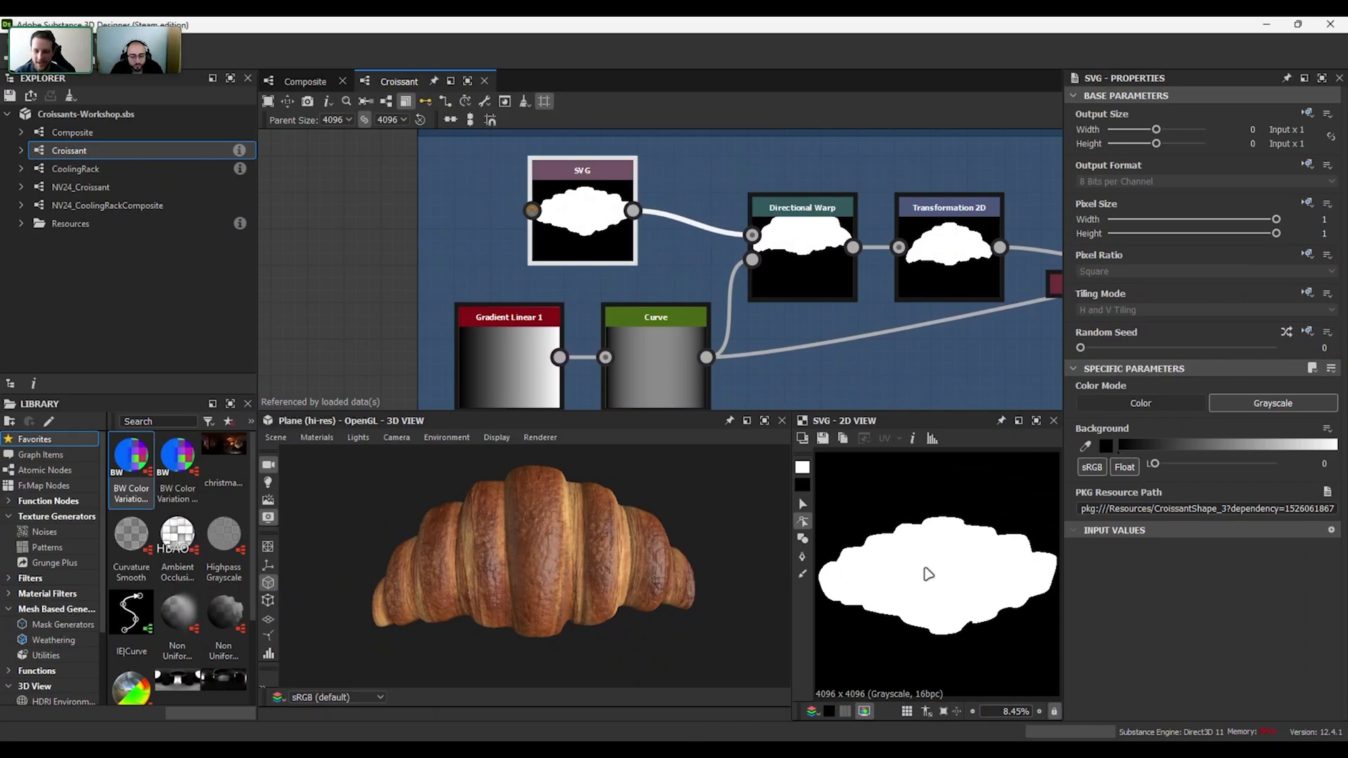
- Examine the Gradient Linear 1 and Curve nodes driving the Directional Warp, and show the warped silhouette with its intensity and angle parameters
{"action": "middle_click_drag", "start_coordinate": [806, 317], "coordinate": [653, 277]}
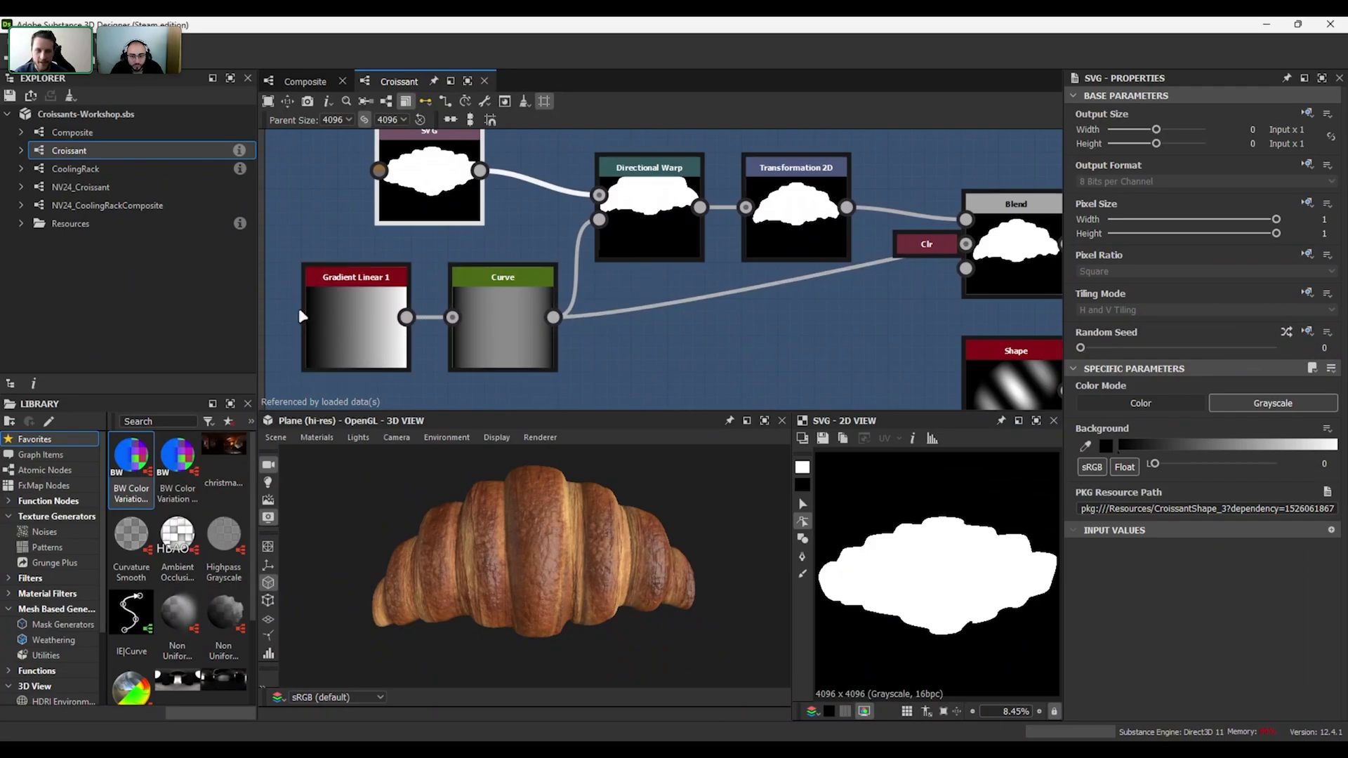
{"action": "scroll", "coordinate": [351, 319], "scroll_direction": "up", "scroll_amount": 3}
{"action": "scroll", "coordinate": [457, 284], "scroll_direction": "down", "scroll_amount": 2}
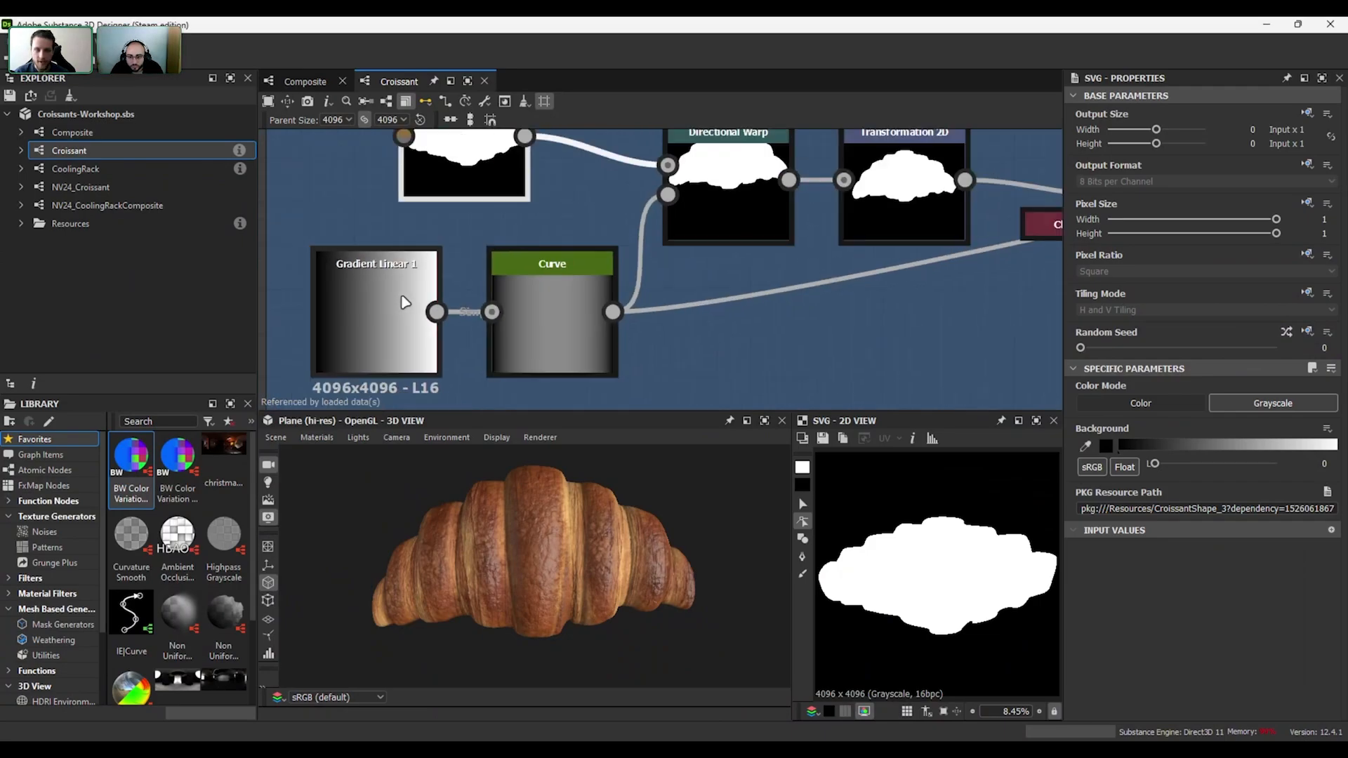
{"action": "middle_click_drag", "start_coordinate": [742, 208], "coordinate": [686, 264]}
{"action": "left_click", "coordinate": [677, 253]}
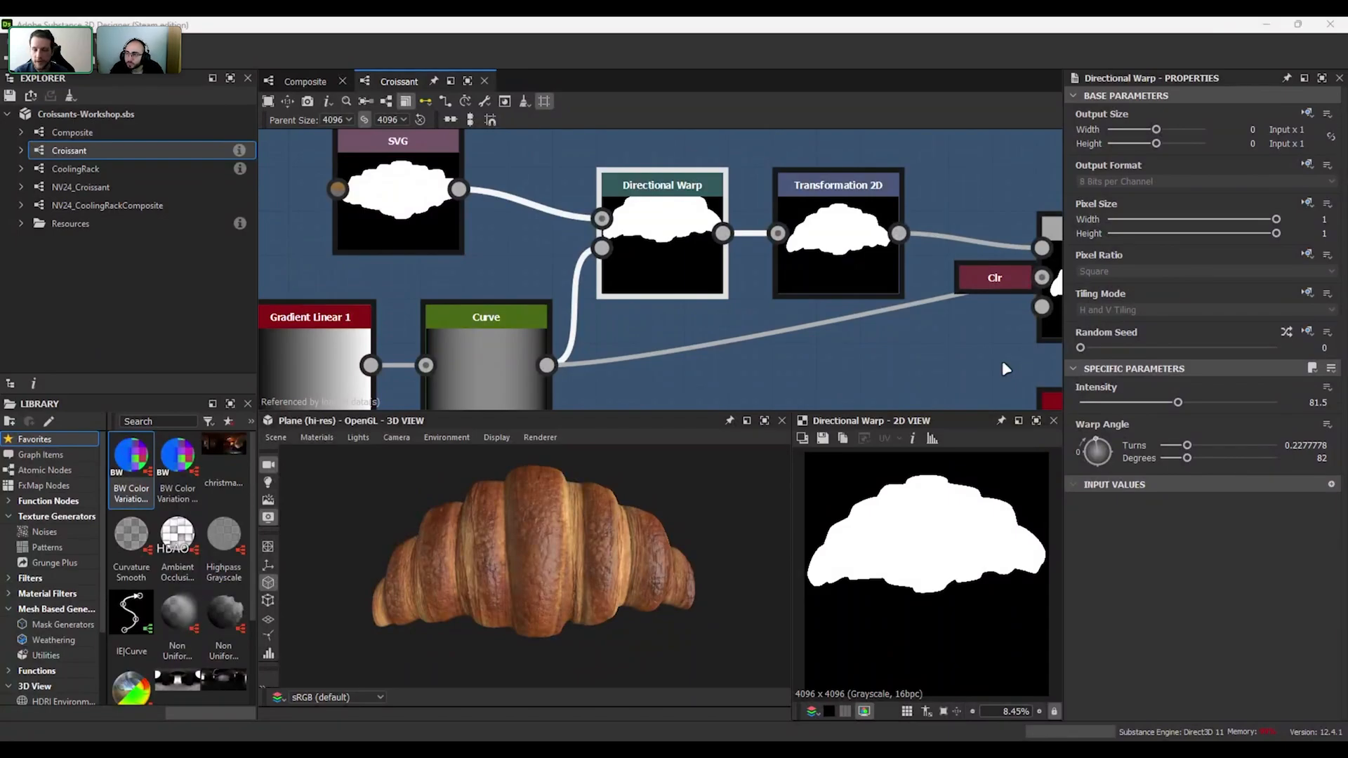
{"action": "scroll", "coordinate": [828, 352], "scroll_direction": "down", "scroll_amount": 3}
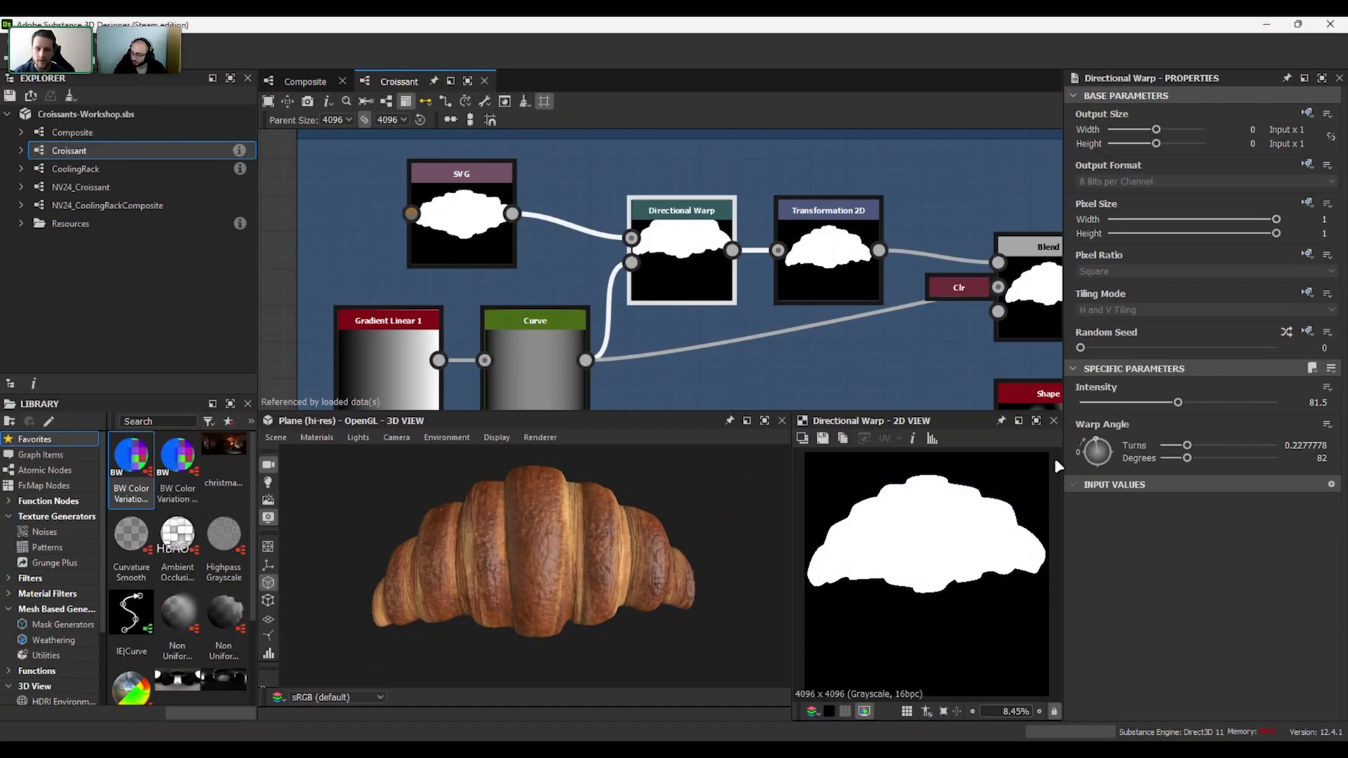
{"action": "middle_click_drag", "start_coordinate": [888, 327], "coordinate": [760, 304]}
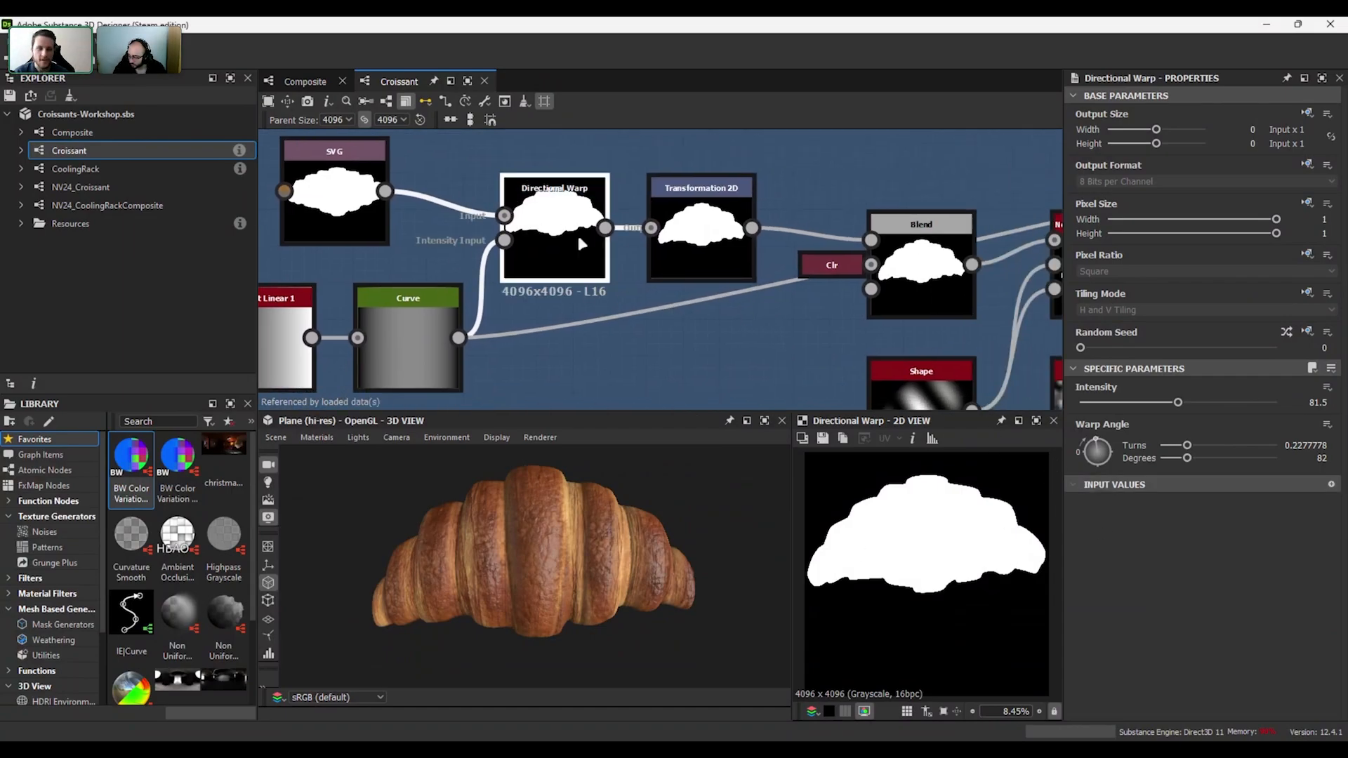
{"action": "middle_click_drag", "start_coordinate": [591, 327], "coordinate": [742, 316]}
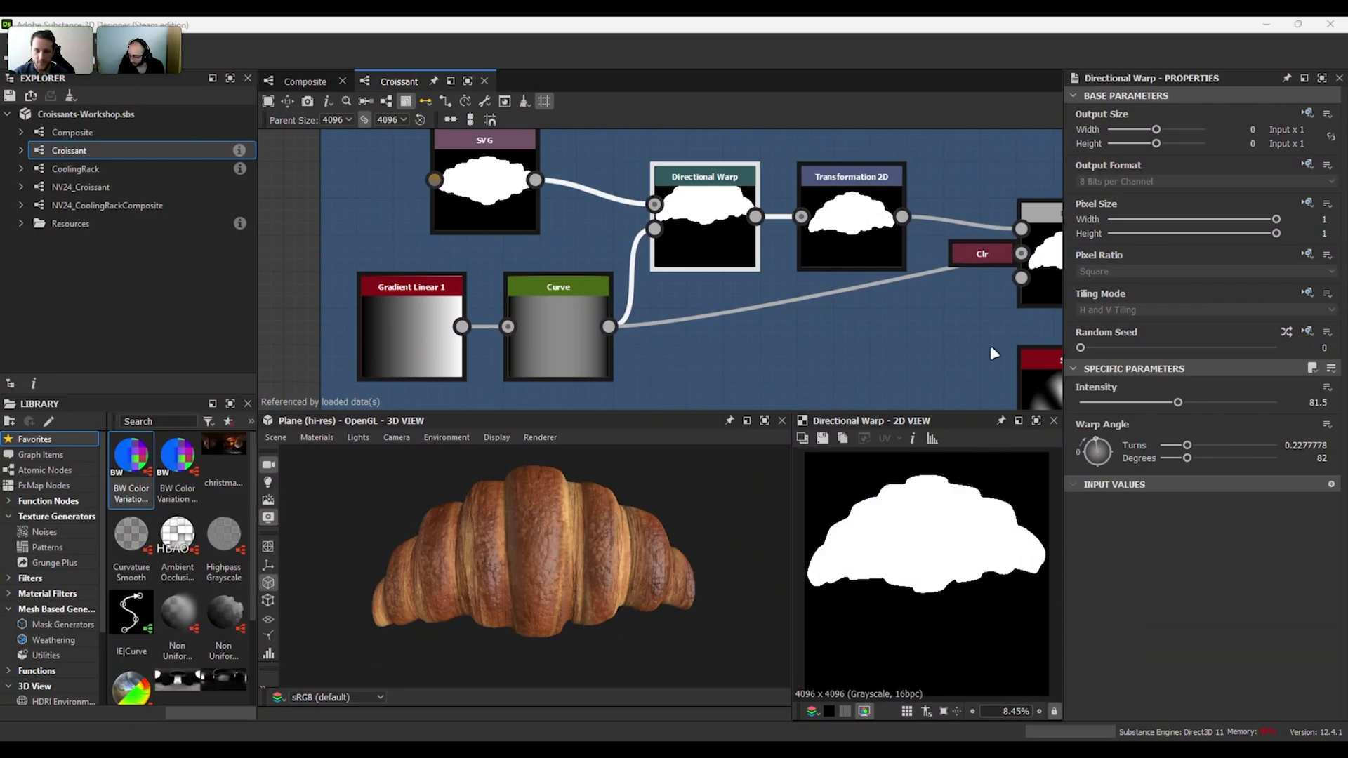
- Show the Multi Dir. Warp Grayscale output that finishes the Silhouette 2 frame, along with its parameters
{"action": "scroll", "coordinate": [1000, 329], "scroll_direction": "down", "scroll_amount": 5}
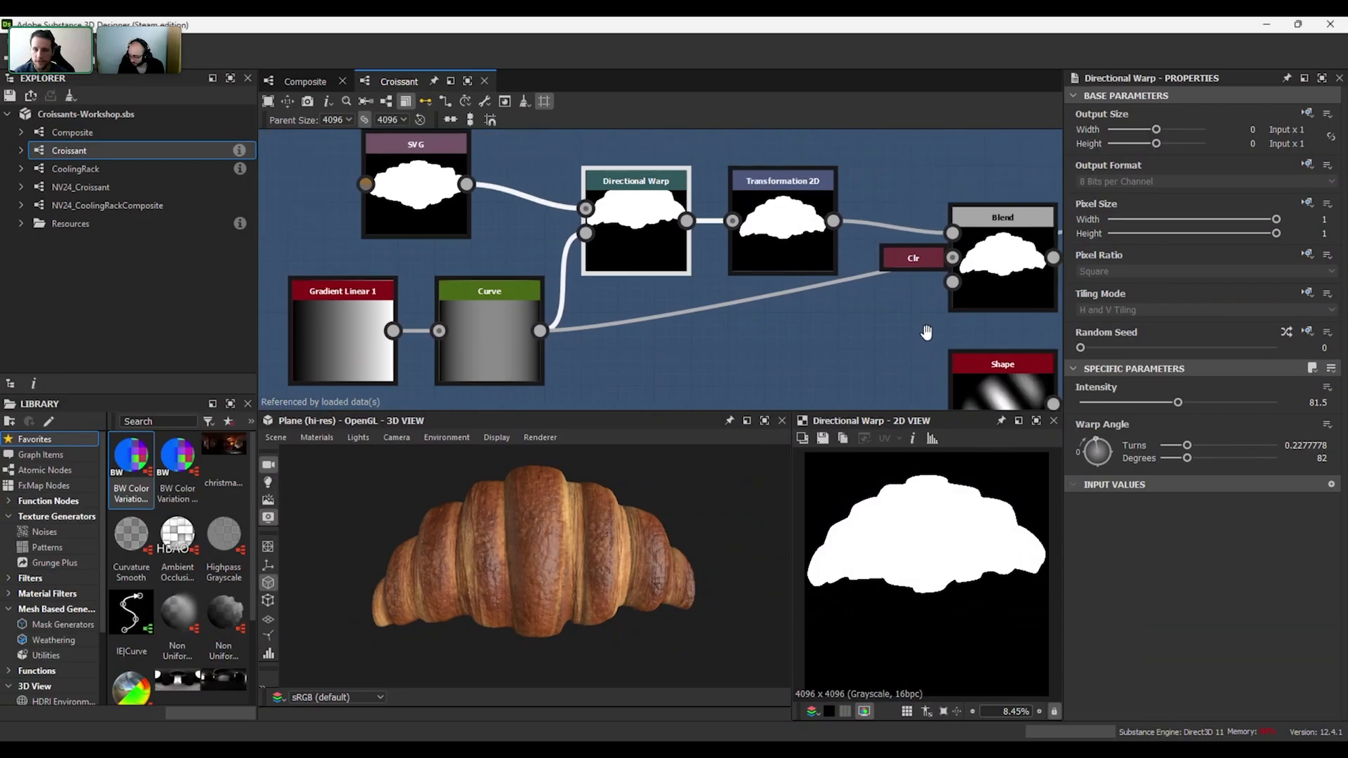
{"action": "left_click", "coordinate": [830, 324]}
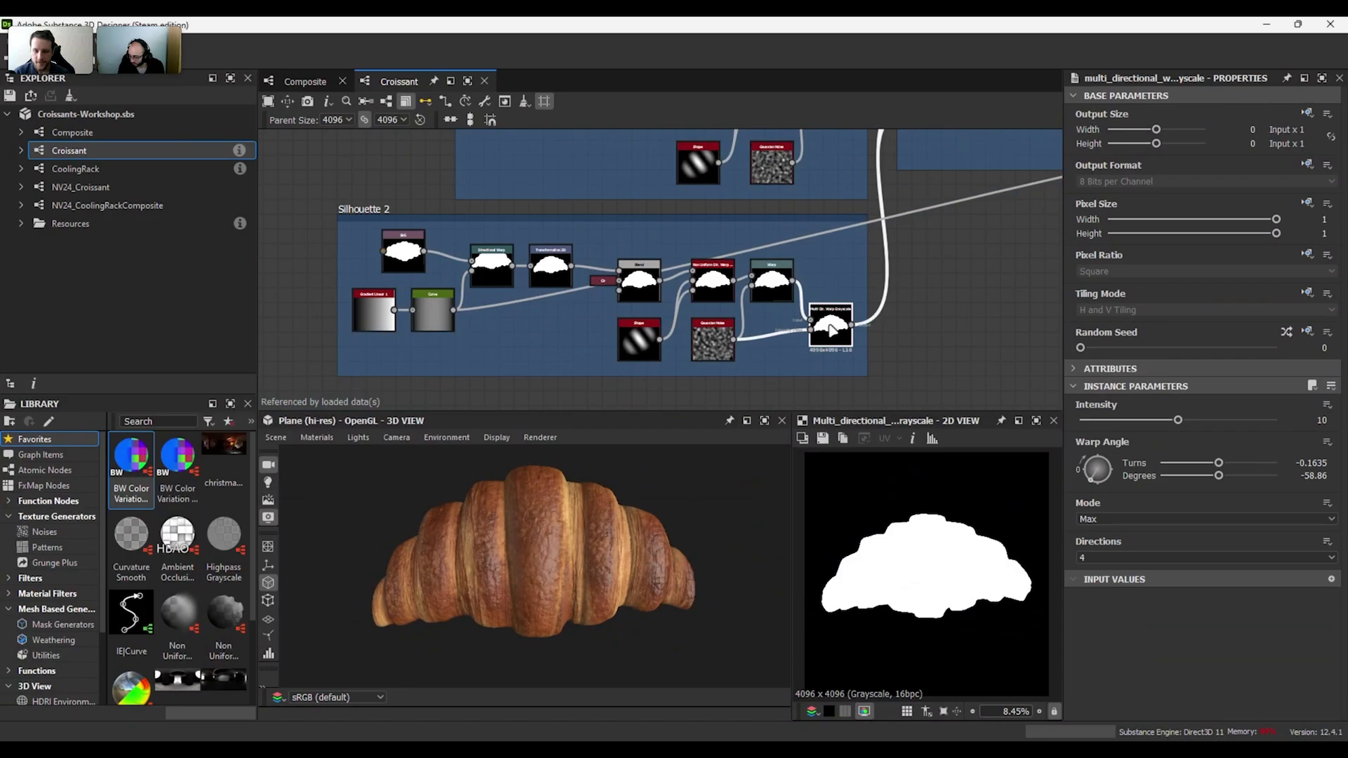
{"action": "scroll", "coordinate": [779, 342], "scroll_direction": "up", "scroll_amount": 3}
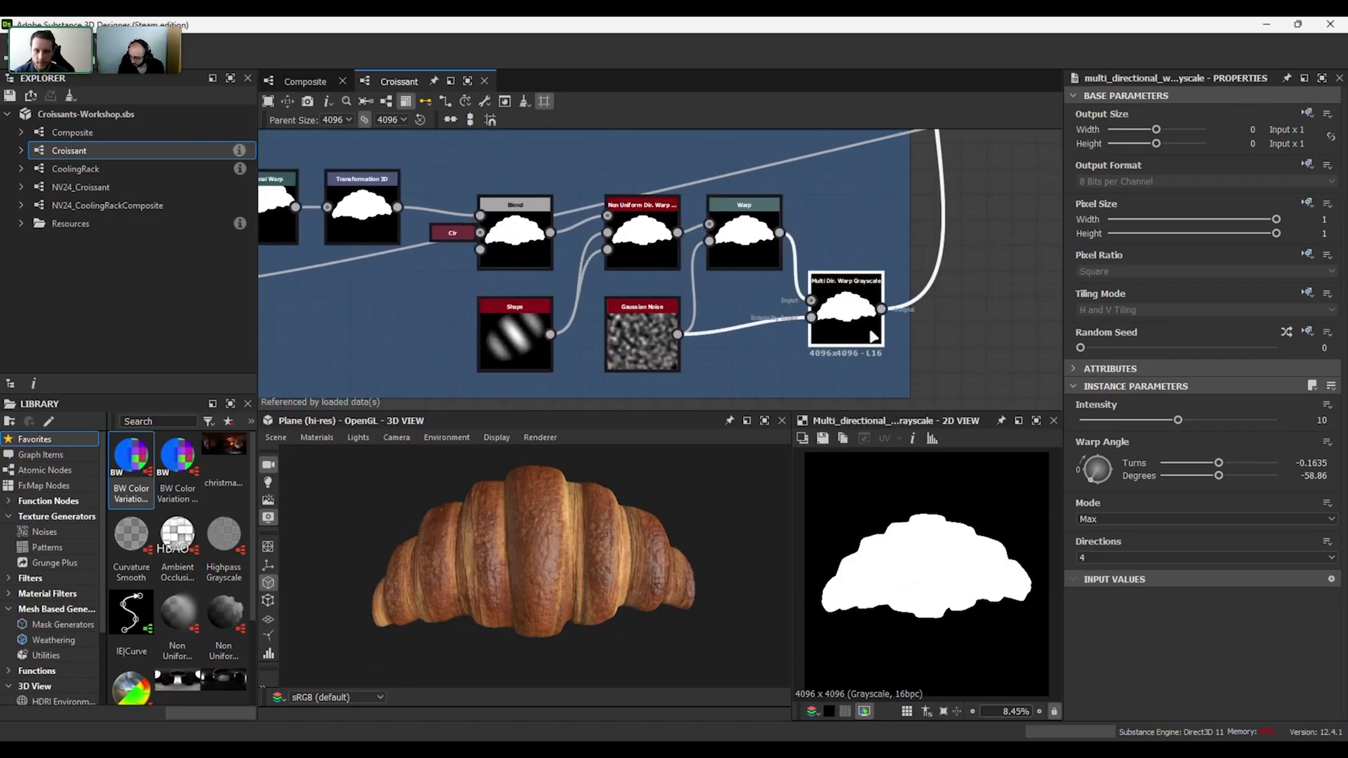
- Follow the silhouette output to the Croissant Form frame and show its Non Uniform Blur Grayscale node in the 2D view
{"action": "middle_click_drag", "start_coordinate": [953, 203], "coordinate": [512, 310]}
{"action": "scroll", "coordinate": [697, 303], "scroll_direction": "down", "scroll_amount": 4}
{"action": "scroll", "coordinate": [572, 252], "scroll_direction": "up", "scroll_amount": 2}
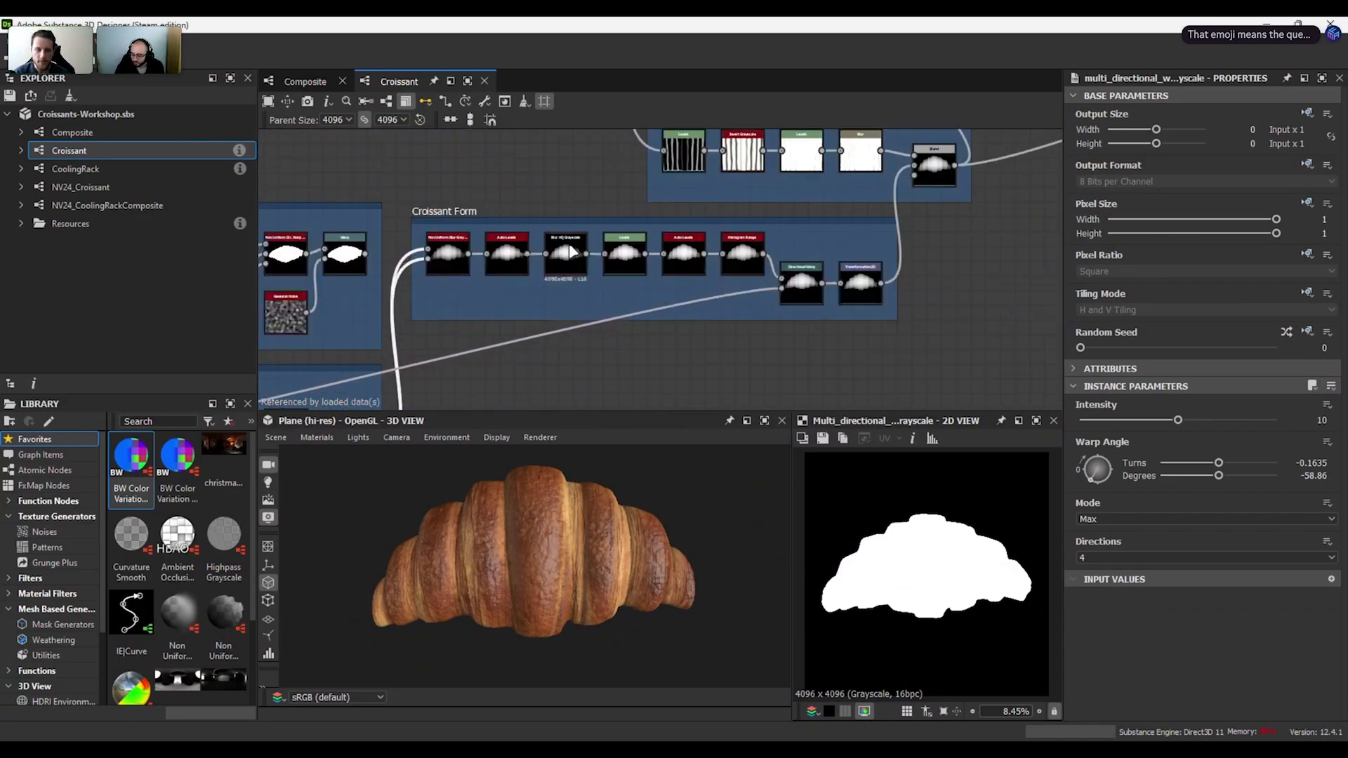
{"action": "scroll", "coordinate": [572, 251], "scroll_direction": "up", "scroll_amount": 3}
{"action": "middle_click_drag", "start_coordinate": [386, 319], "coordinate": [567, 309]}
{"action": "scroll", "coordinate": [313, 280], "scroll_direction": "up", "scroll_amount": 1}
{"action": "double_click", "coordinate": [503, 257]}
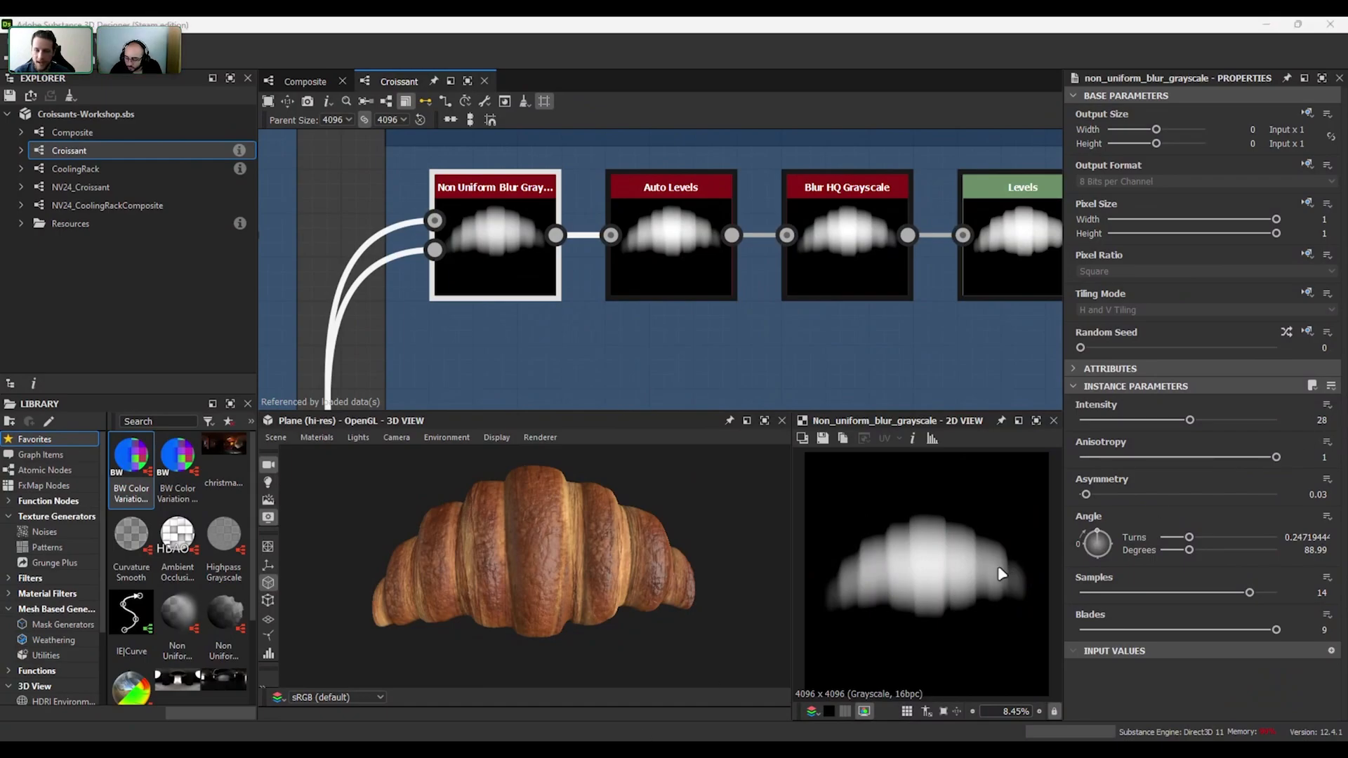
- Inspect the non-uniform blur up close and compare it with the silhouette feeding its Grayscale input
{"action": "scroll", "coordinate": [995, 577], "scroll_direction": "up", "scroll_amount": 1}
{"action": "scroll", "coordinate": [992, 572], "scroll_direction": "up", "scroll_amount": 4}
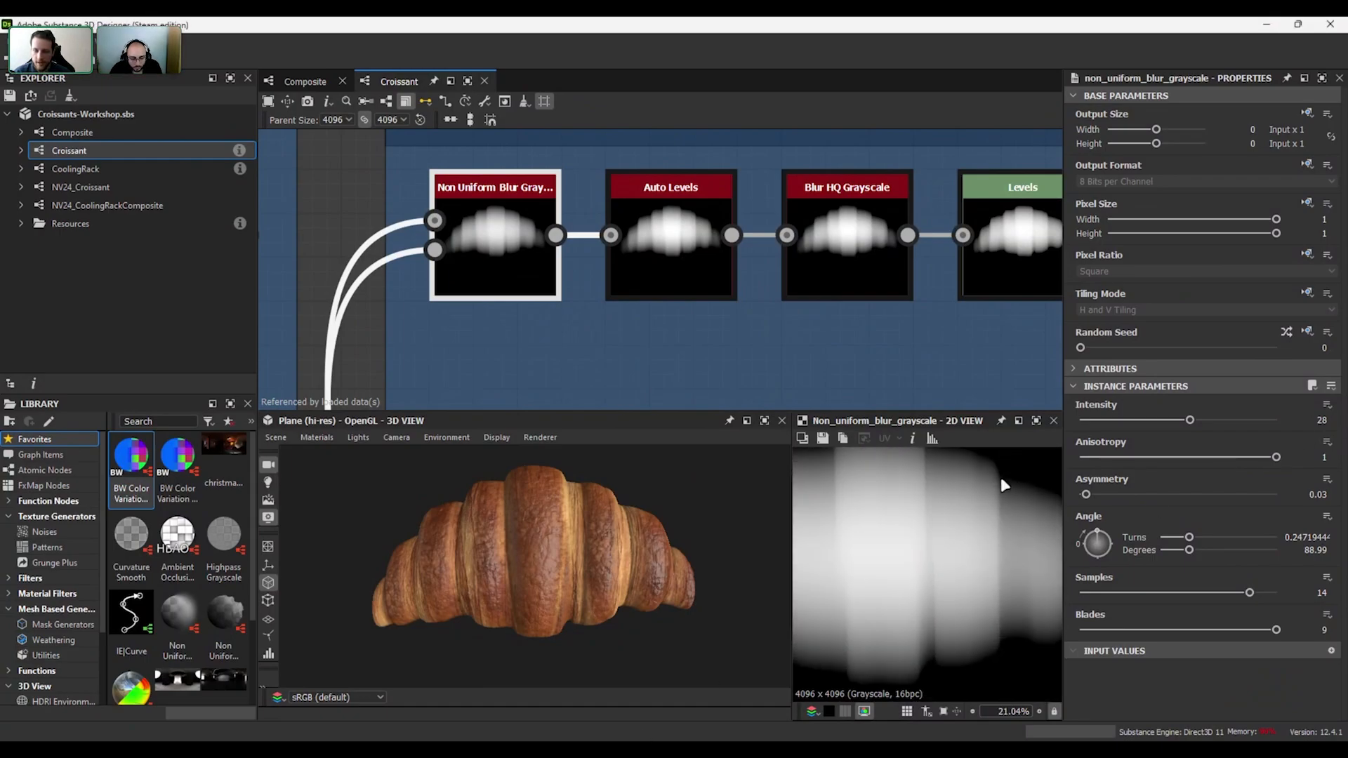
{"action": "scroll", "coordinate": [954, 563], "scroll_direction": "down", "scroll_amount": 3}
{"action": "double_click", "coordinate": [434, 221]}
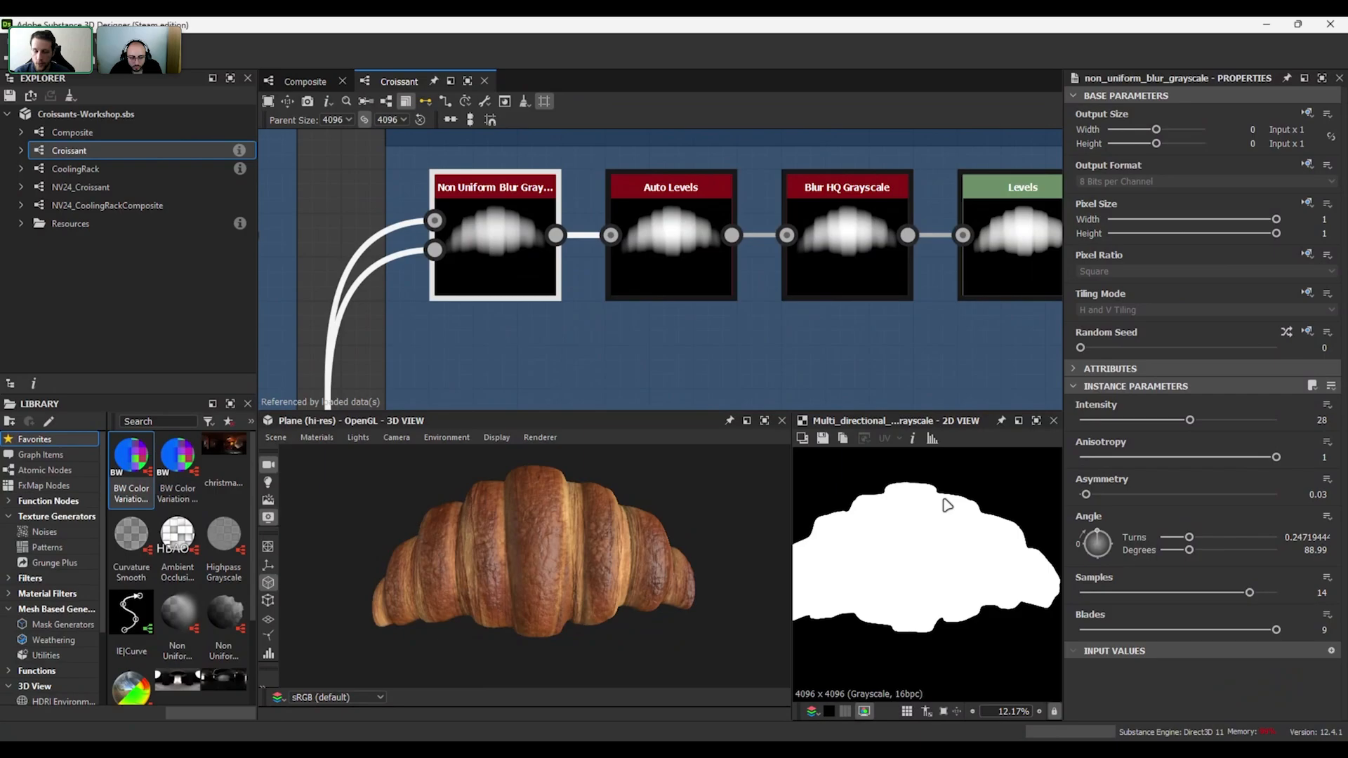
{"action": "scroll", "coordinate": [932, 500], "scroll_direction": "up", "scroll_amount": 3}
{"action": "middle_click_drag", "start_coordinate": [968, 500], "coordinate": [1009, 496]}
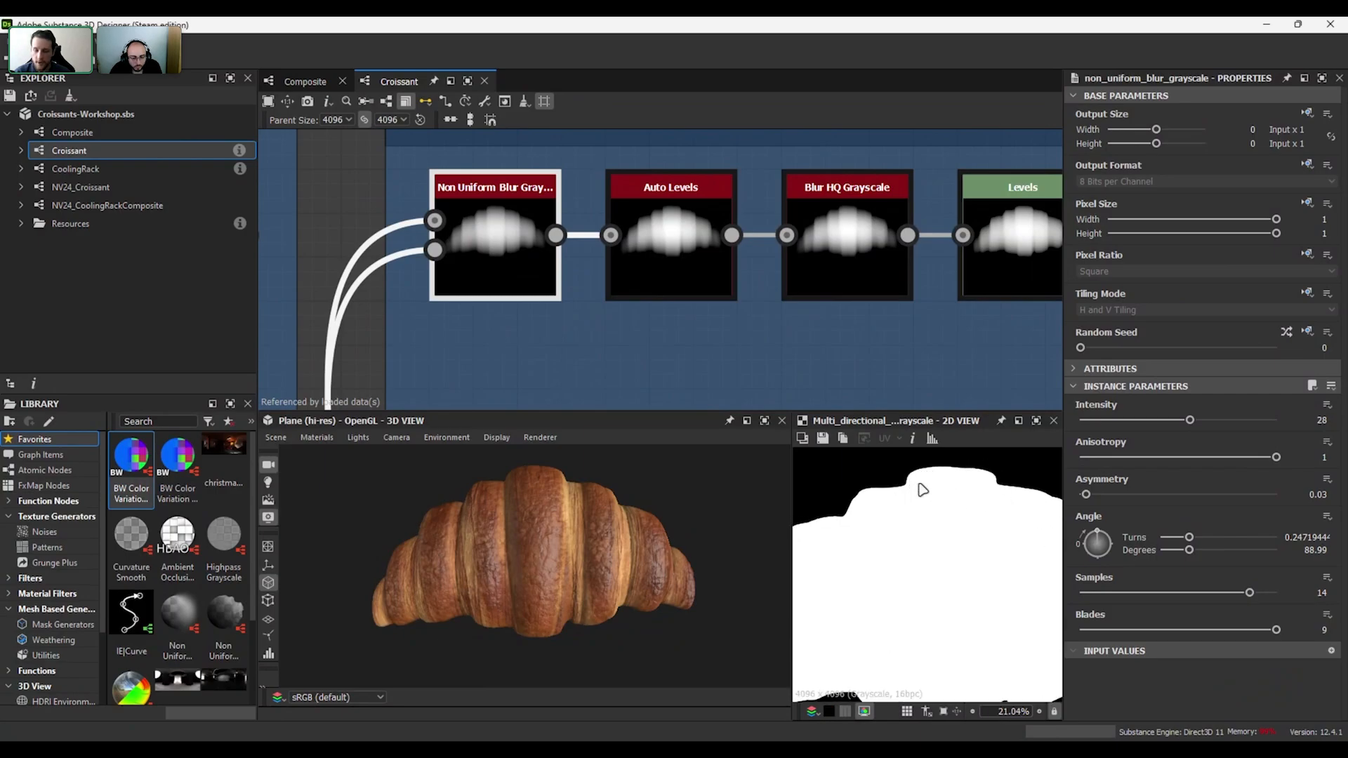
{"action": "scroll", "coordinate": [925, 486], "scroll_direction": "down", "scroll_amount": 1}
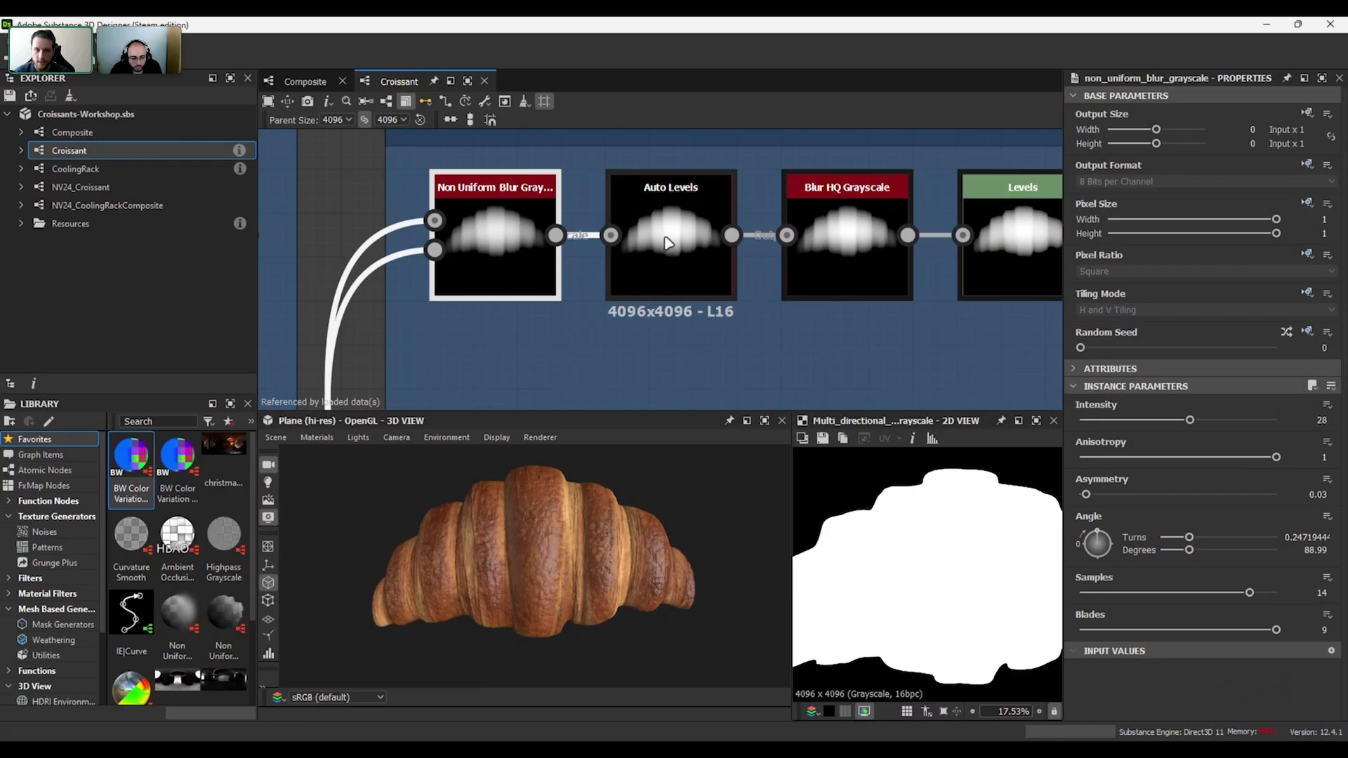
- Compare the first Auto Levels output of Croissant Form with the unblurred silhouette input
{"action": "left_click", "coordinate": [716, 243]}
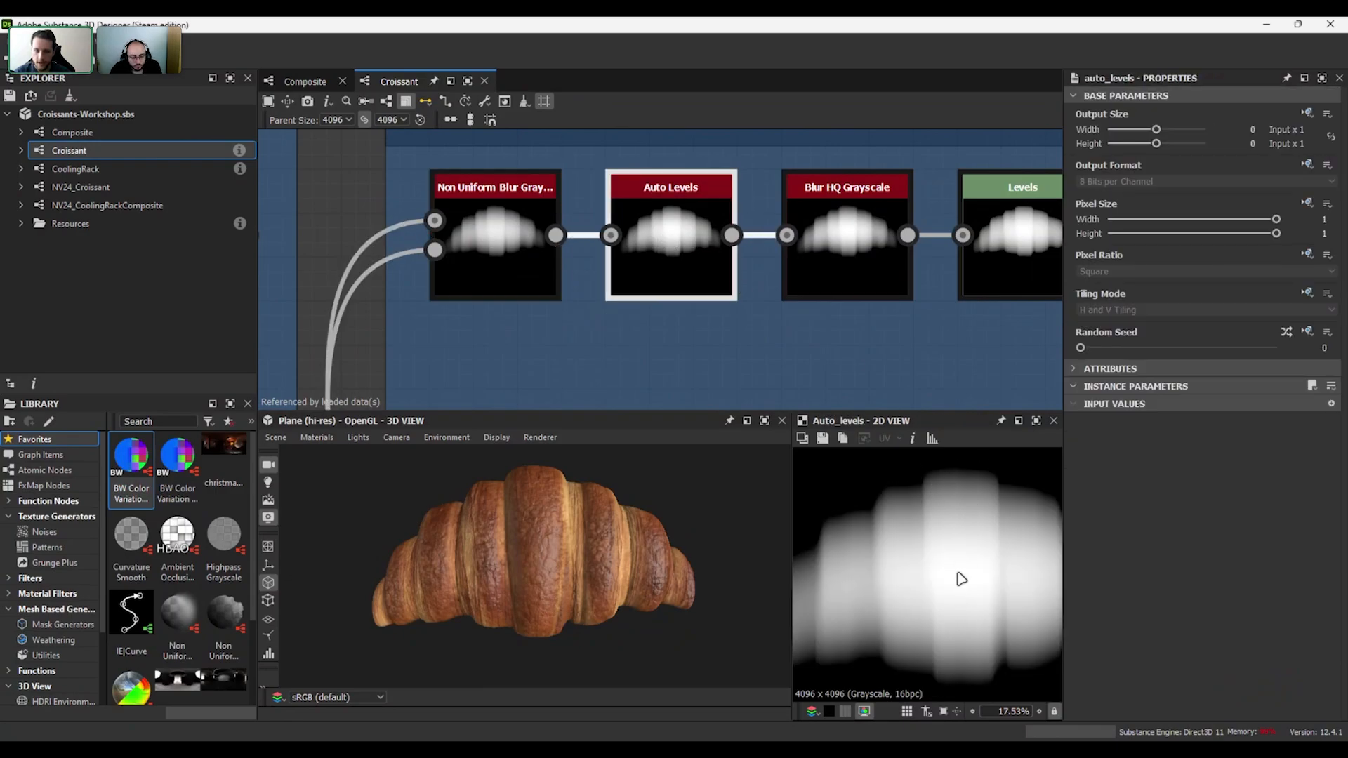
{"action": "left_click", "coordinate": [524, 242]}
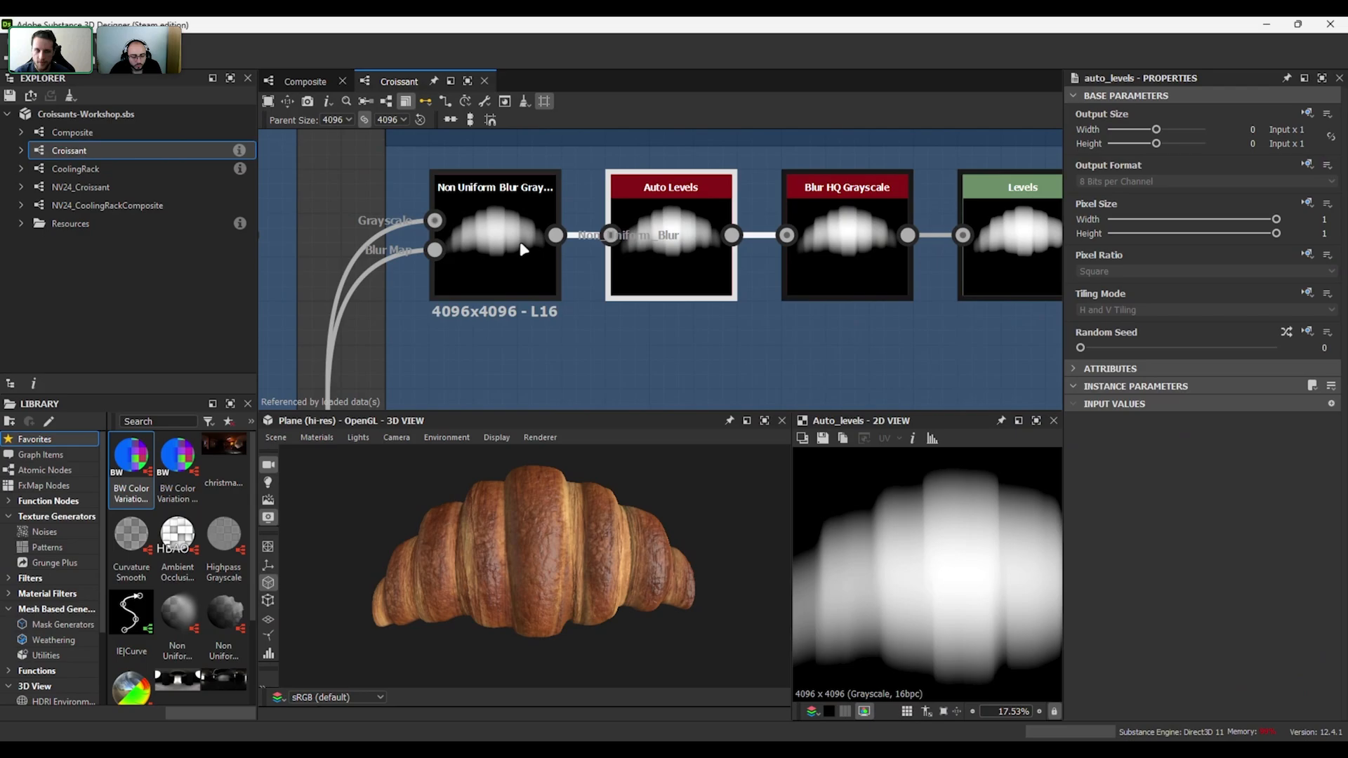
{"action": "left_click", "coordinate": [434, 221]}
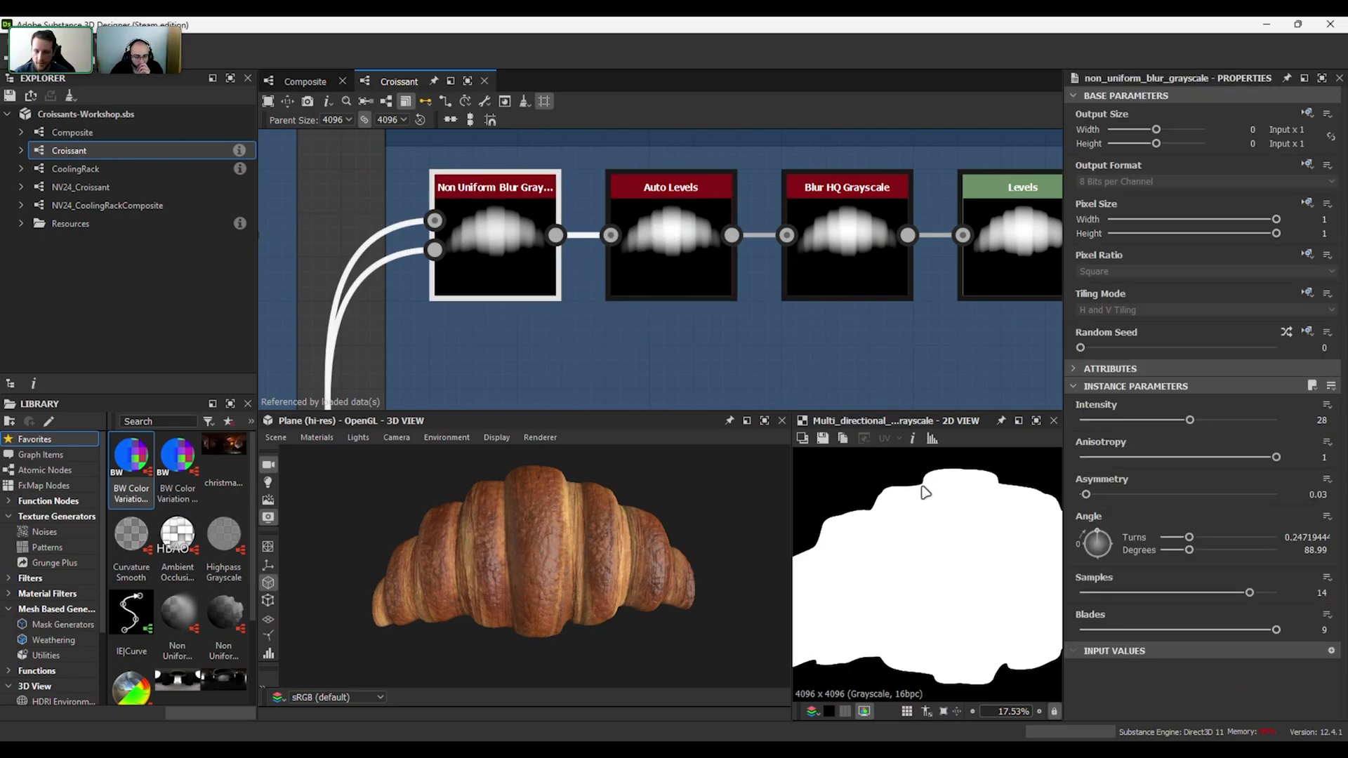
{"action": "left_click", "coordinate": [678, 289]}
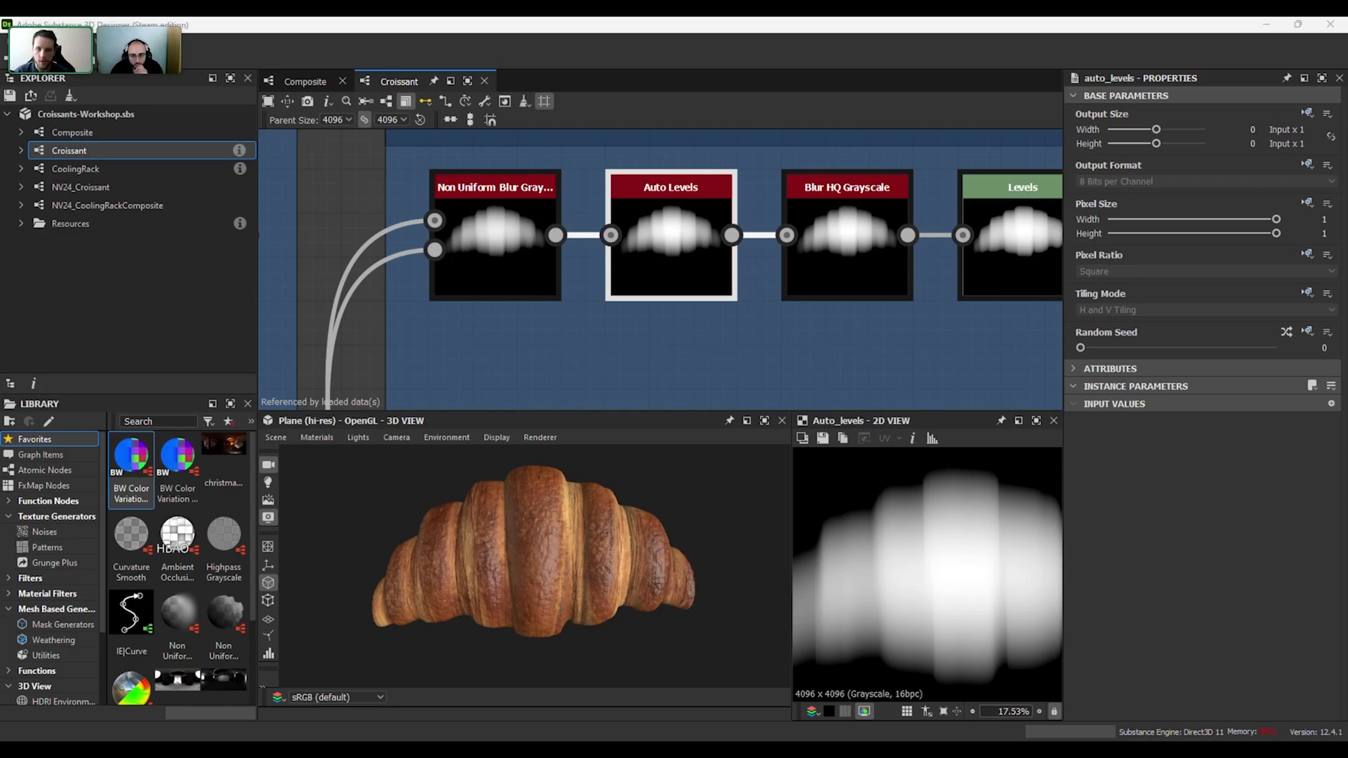
- Show the Transformation 2D ending Croissant Form and the Multiply Blend that combines it with the Mask Depth branch
{"action": "middle_click_drag", "start_coordinate": [1021, 347], "coordinate": [651, 337]}
{"action": "scroll", "coordinate": [652, 337], "scroll_direction": "down", "scroll_amount": 4}
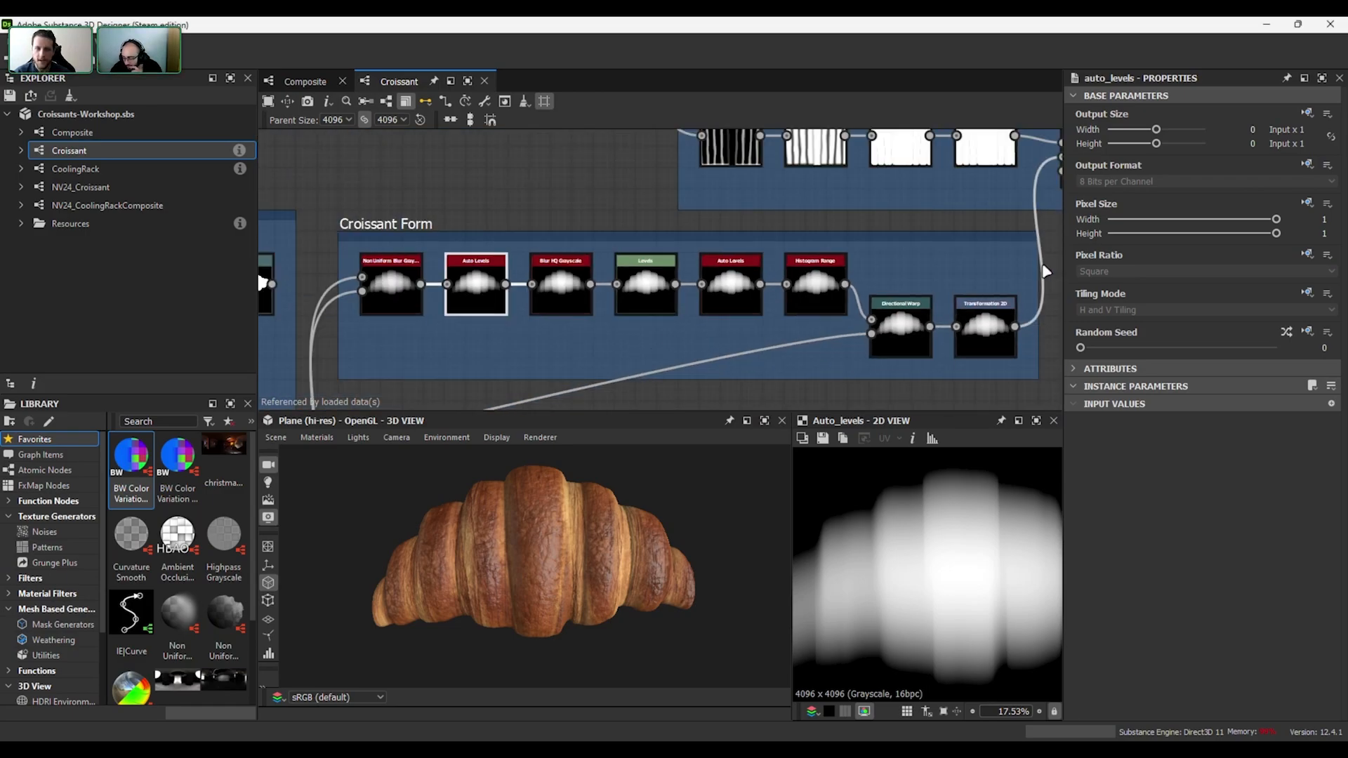
{"action": "middle_click_drag", "start_coordinate": [1025, 308], "coordinate": [815, 298]}
{"action": "left_click", "coordinate": [775, 309]}
{"action": "middle_click_drag", "start_coordinate": [978, 204], "coordinate": [708, 318]}
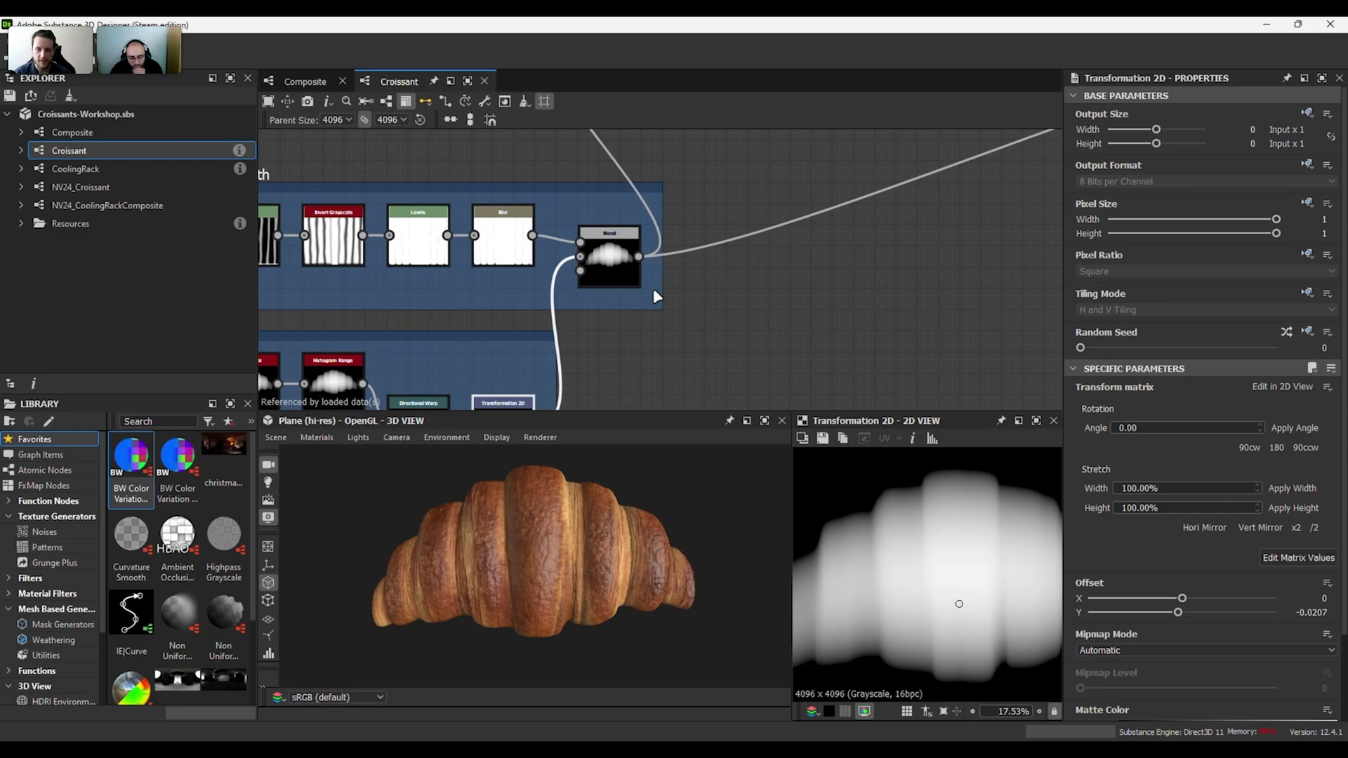
{"action": "left_click", "coordinate": [595, 245]}
{"action": "scroll", "coordinate": [913, 548], "scroll_direction": "down", "scroll_amount": 4}
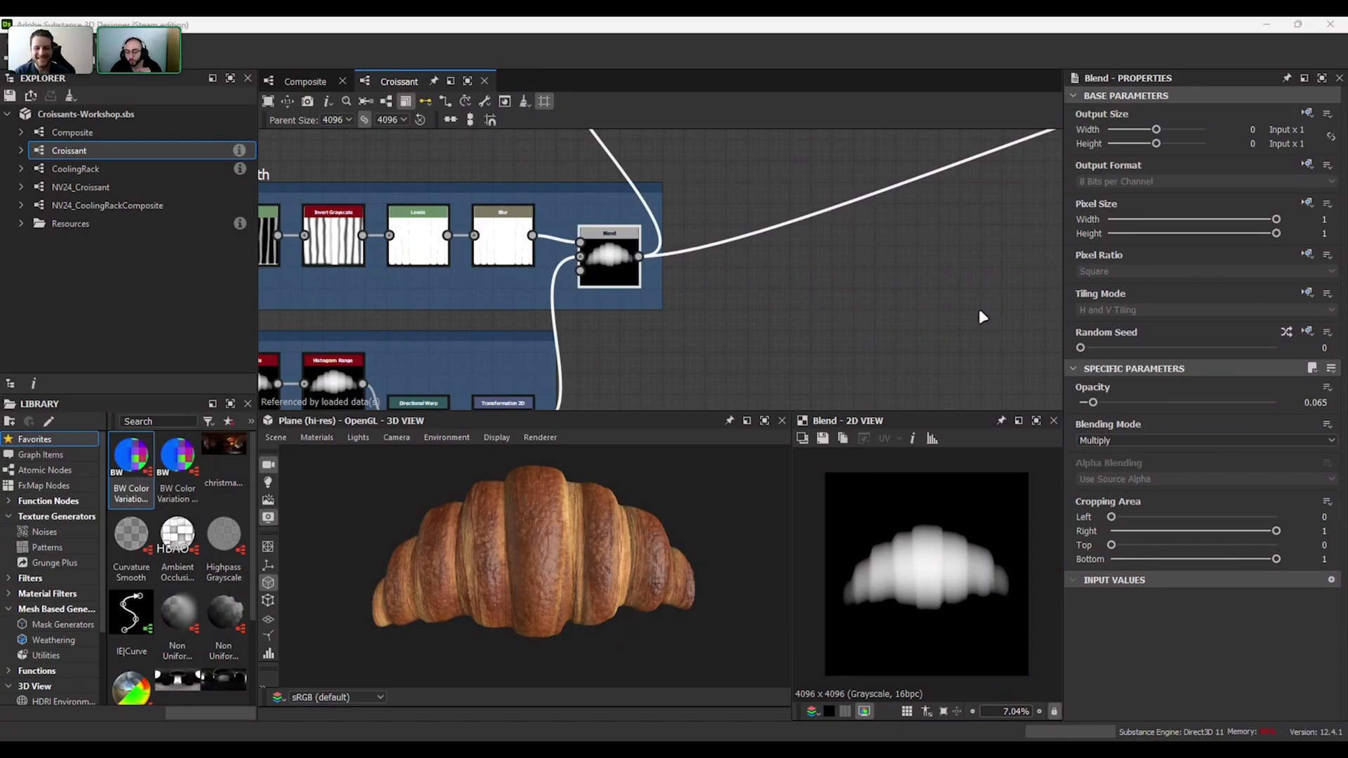
- Look over the Detail Normal frame's node network and inspect the croissant's surface detail up close in the 3D view
{"action": "scroll", "coordinate": [969, 309], "scroll_direction": "down", "scroll_amount": 4}
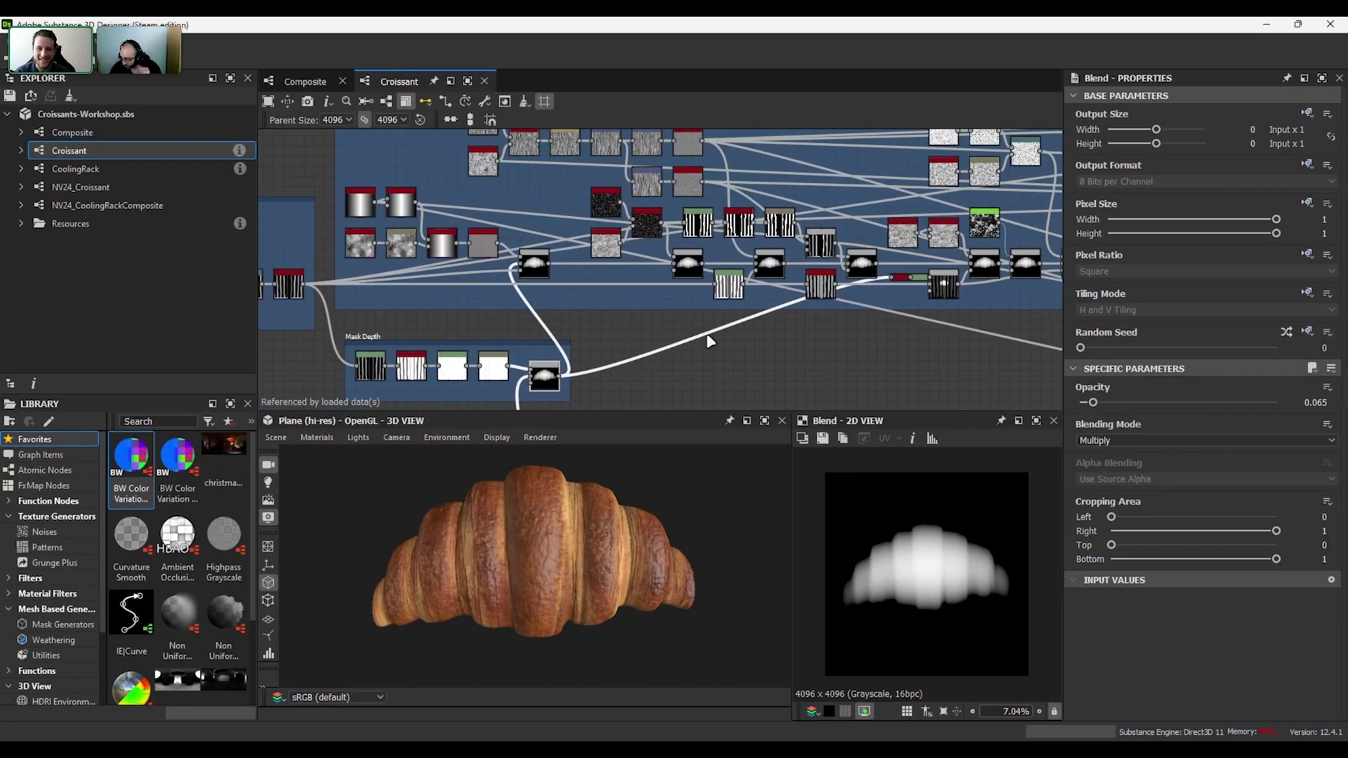
{"action": "scroll", "coordinate": [710, 342], "scroll_direction": "down", "scroll_amount": 3}
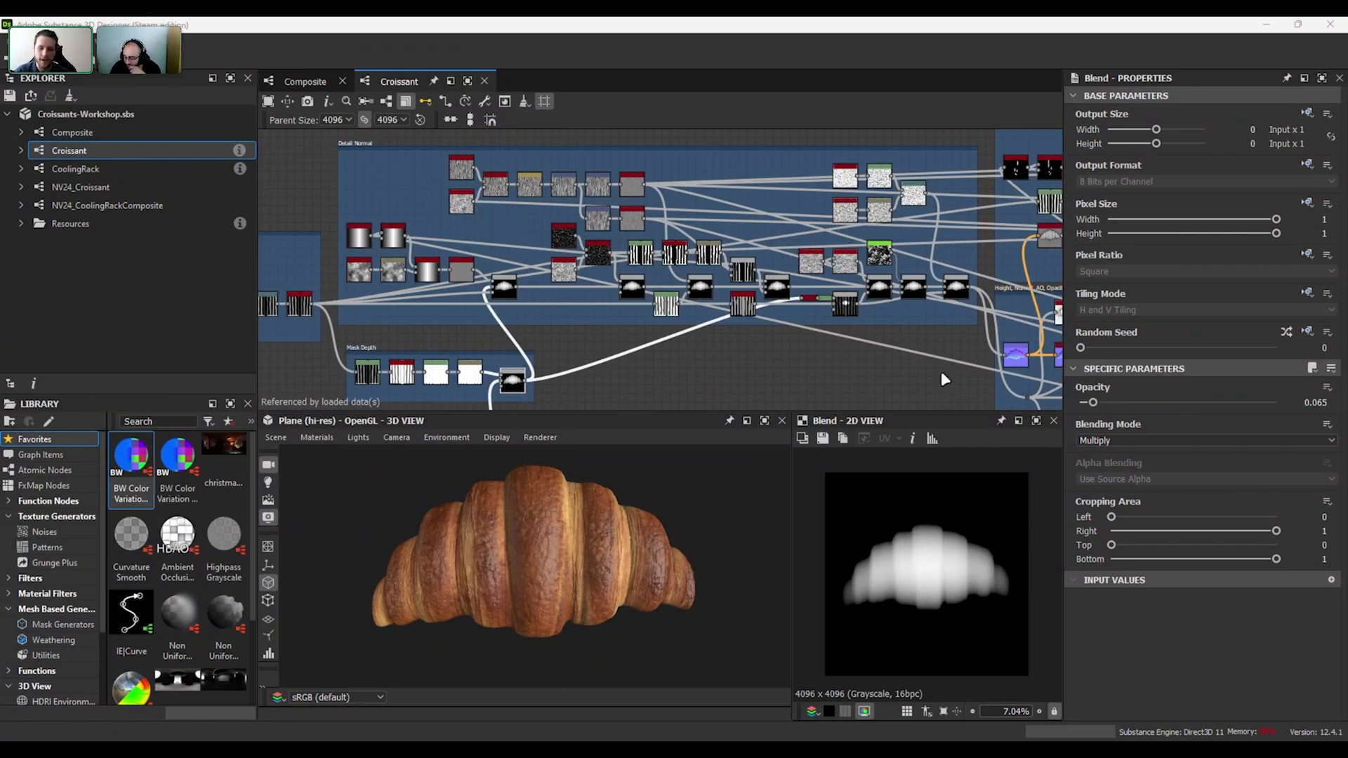
{"action": "middle_click_drag", "start_coordinate": [930, 373], "coordinate": [954, 374]}
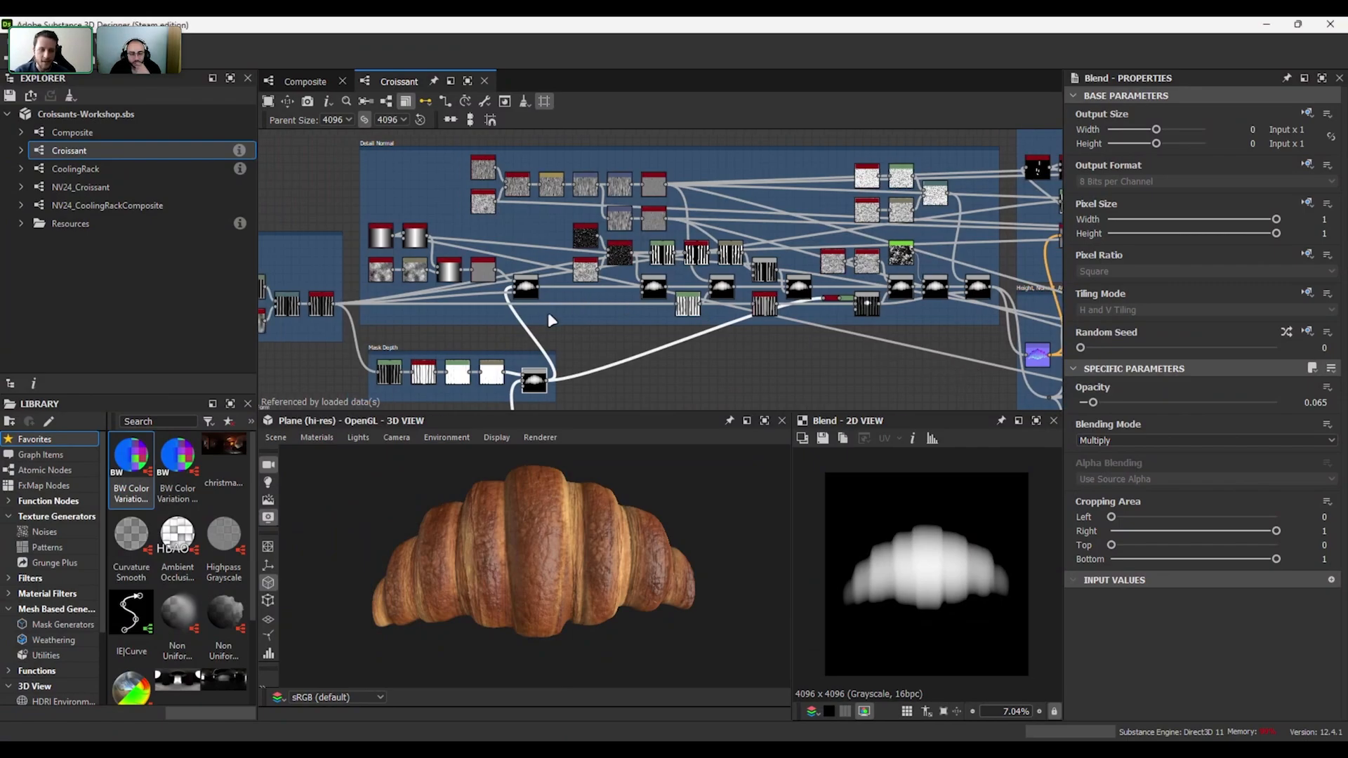
{"action": "right_click_drag", "start_coordinate": [344, 227], "coordinate": [611, 249], "text": "alt"}
{"action": "middle_click_drag", "start_coordinate": [707, 235], "coordinate": [561, 298]}
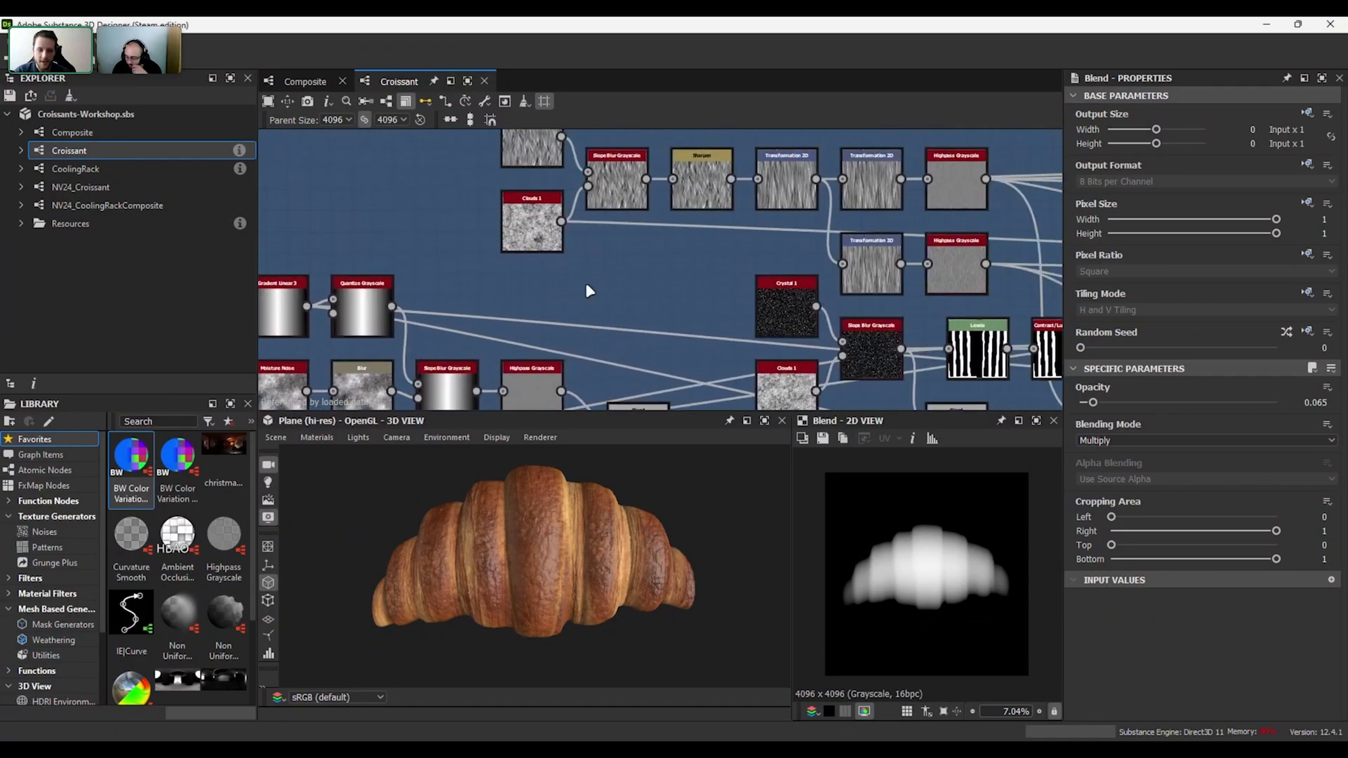
{"action": "scroll", "coordinate": [582, 525], "scroll_direction": "up", "scroll_amount": 5}
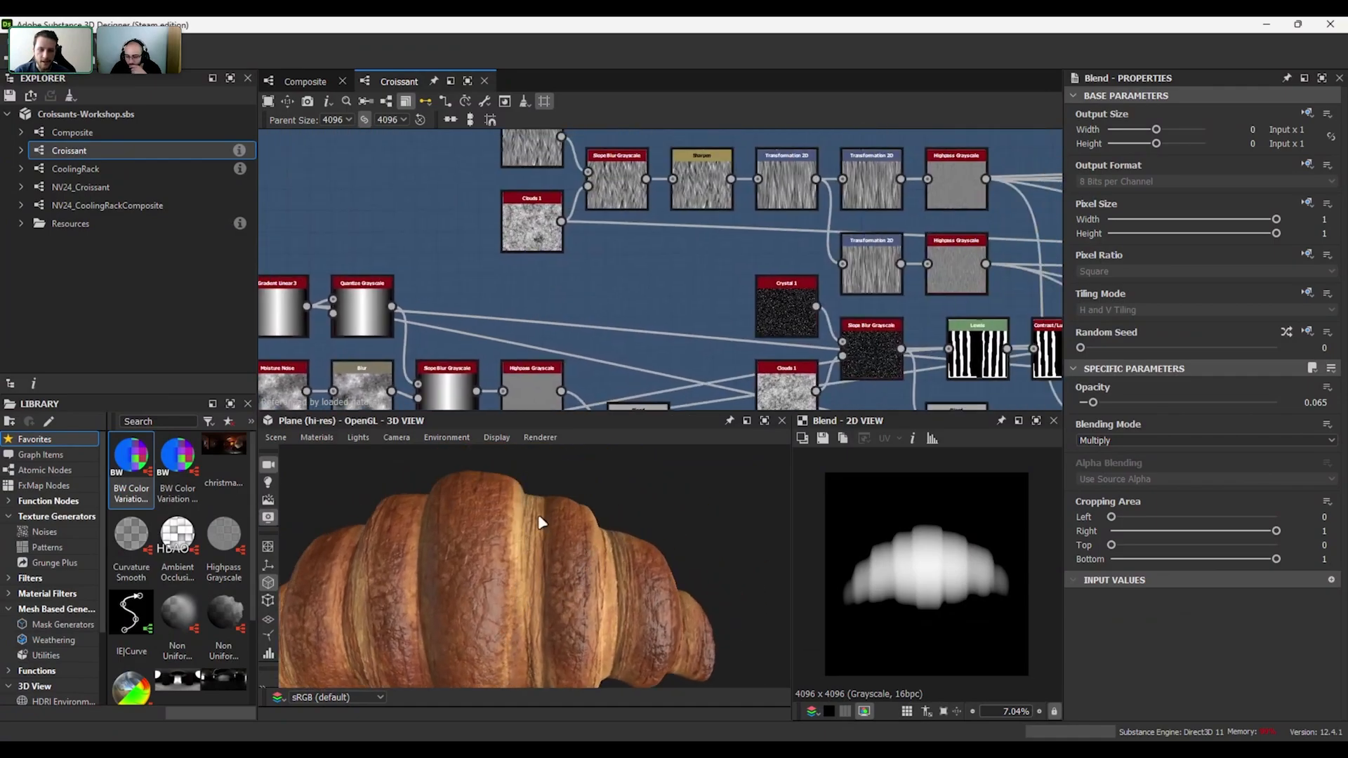
{"action": "scroll", "coordinate": [576, 288], "scroll_direction": "down", "scroll_amount": 4}
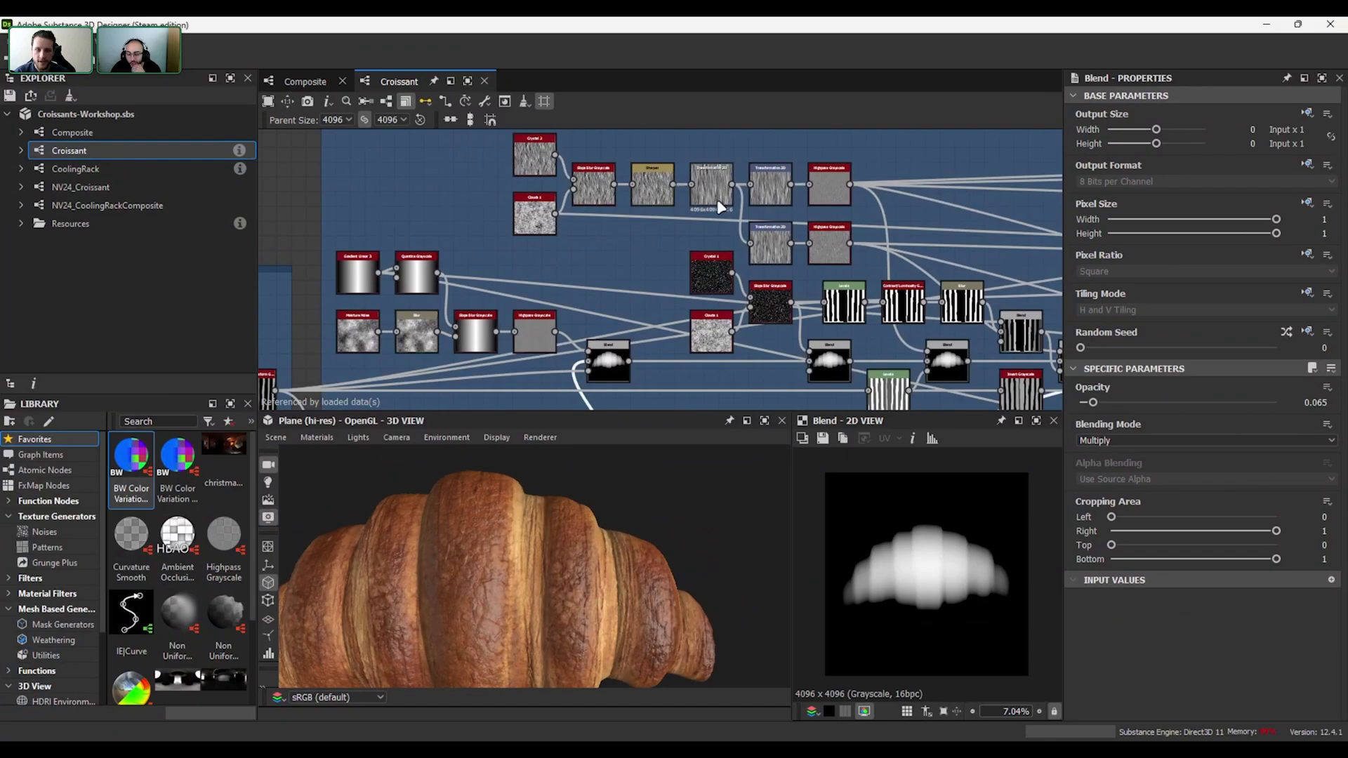
- Examine the Crystal 2 noise in Detail Normal and the first Transformation 2D after its Slope Blur and Sharpen nodes
{"action": "scroll", "coordinate": [561, 176], "scroll_direction": "up", "scroll_amount": 4}
{"action": "left_click", "coordinate": [507, 191]}
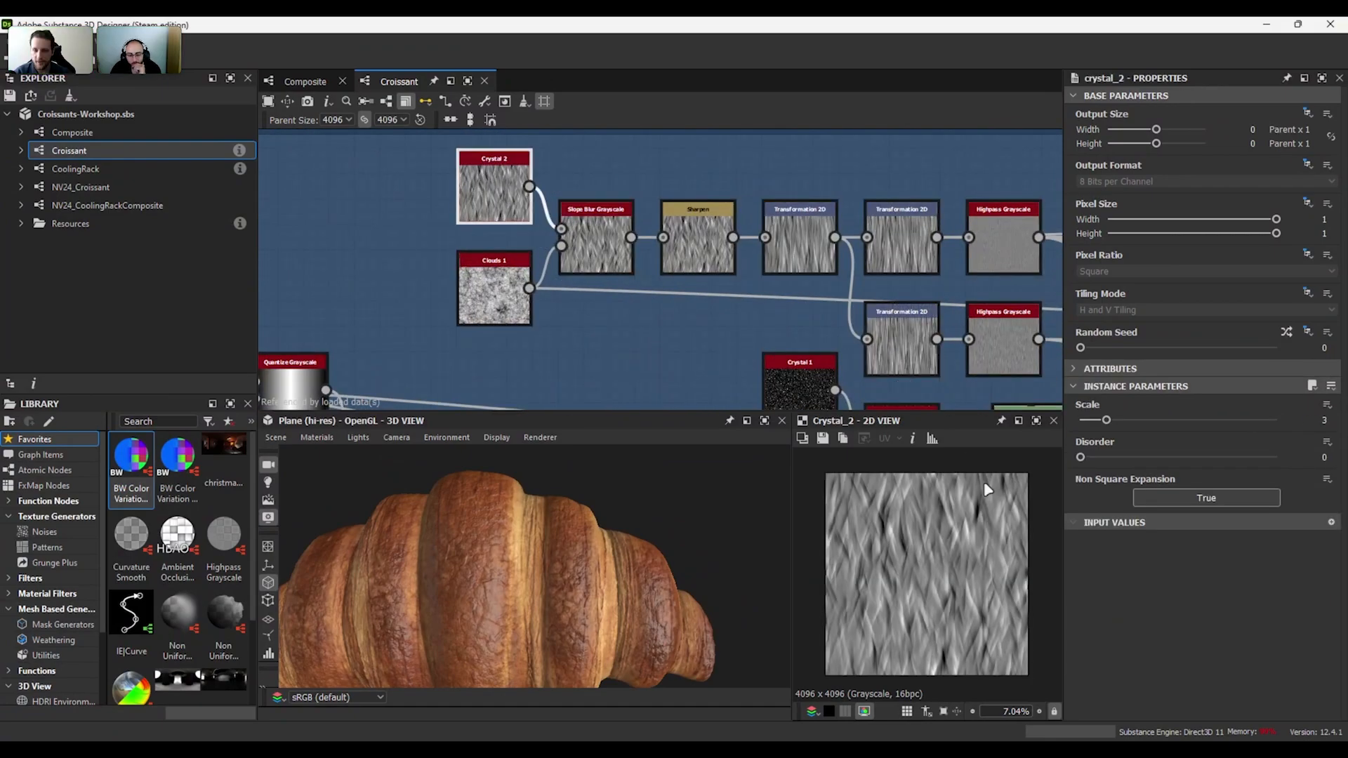
{"action": "scroll", "coordinate": [984, 482], "scroll_direction": "up", "scroll_amount": 2}
{"action": "middle_click_drag", "start_coordinate": [799, 252], "coordinate": [731, 229]}
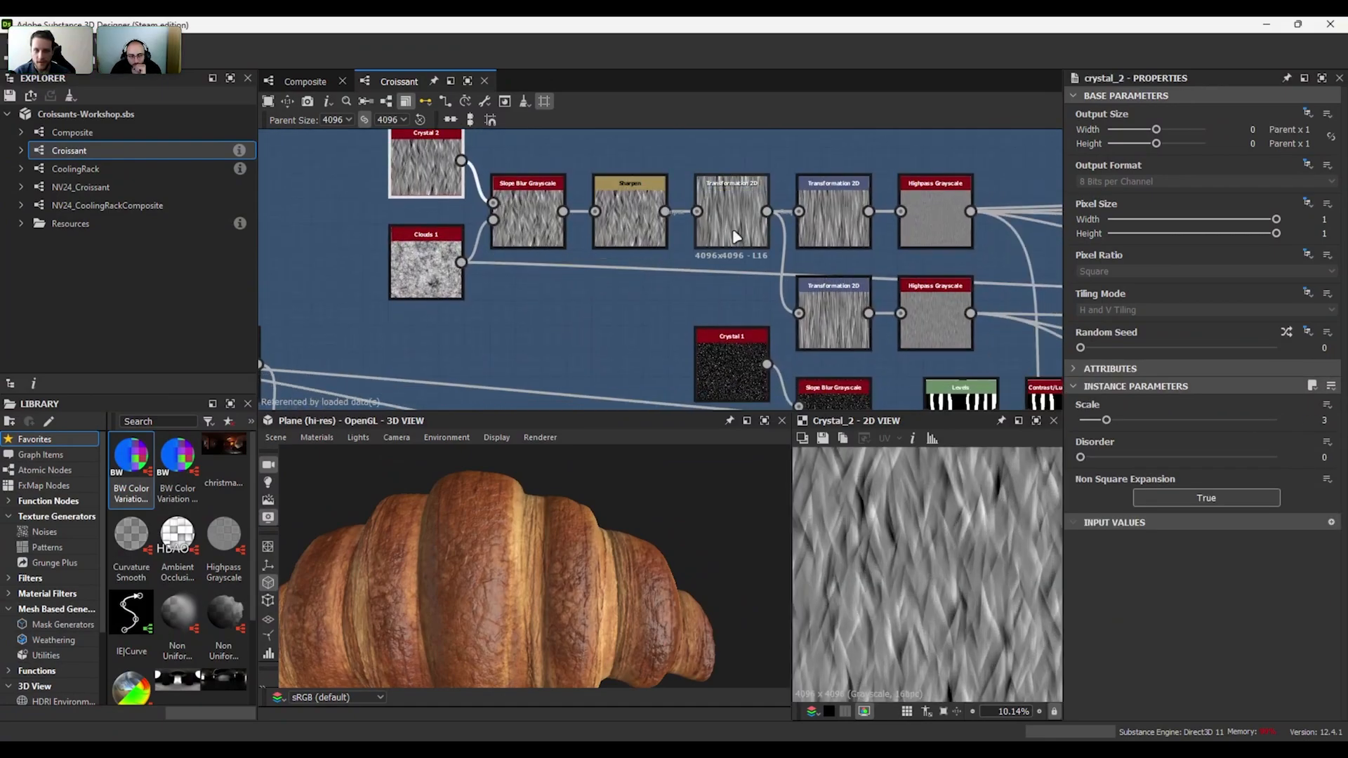
{"action": "left_click", "coordinate": [742, 225]}
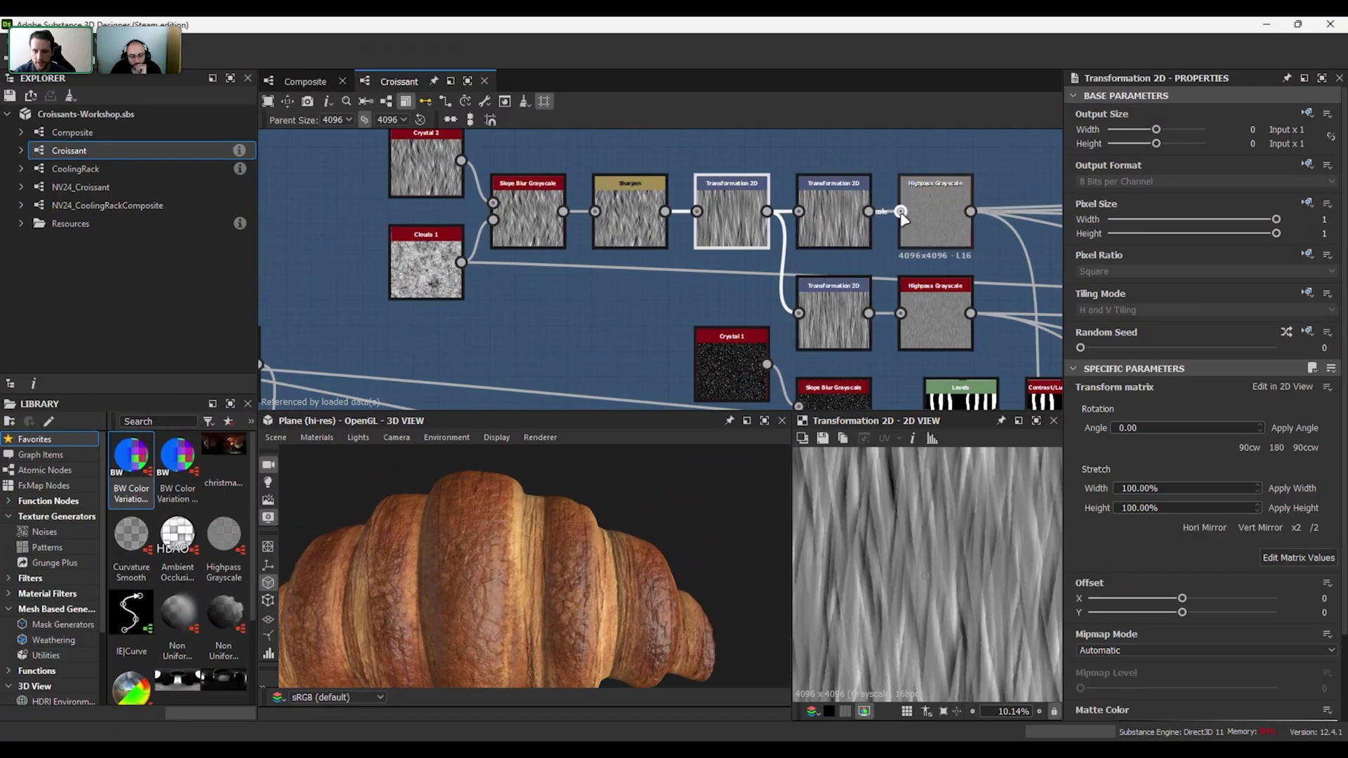
- Compare the two Transformation 2D outputs that feed the Highpass Grayscale nodes in Detail Normal
{"action": "double_click", "coordinate": [860, 217]}
{"action": "double_click", "coordinate": [831, 305]}
{"action": "scroll", "coordinate": [955, 547], "scroll_direction": "up", "scroll_amount": 2}
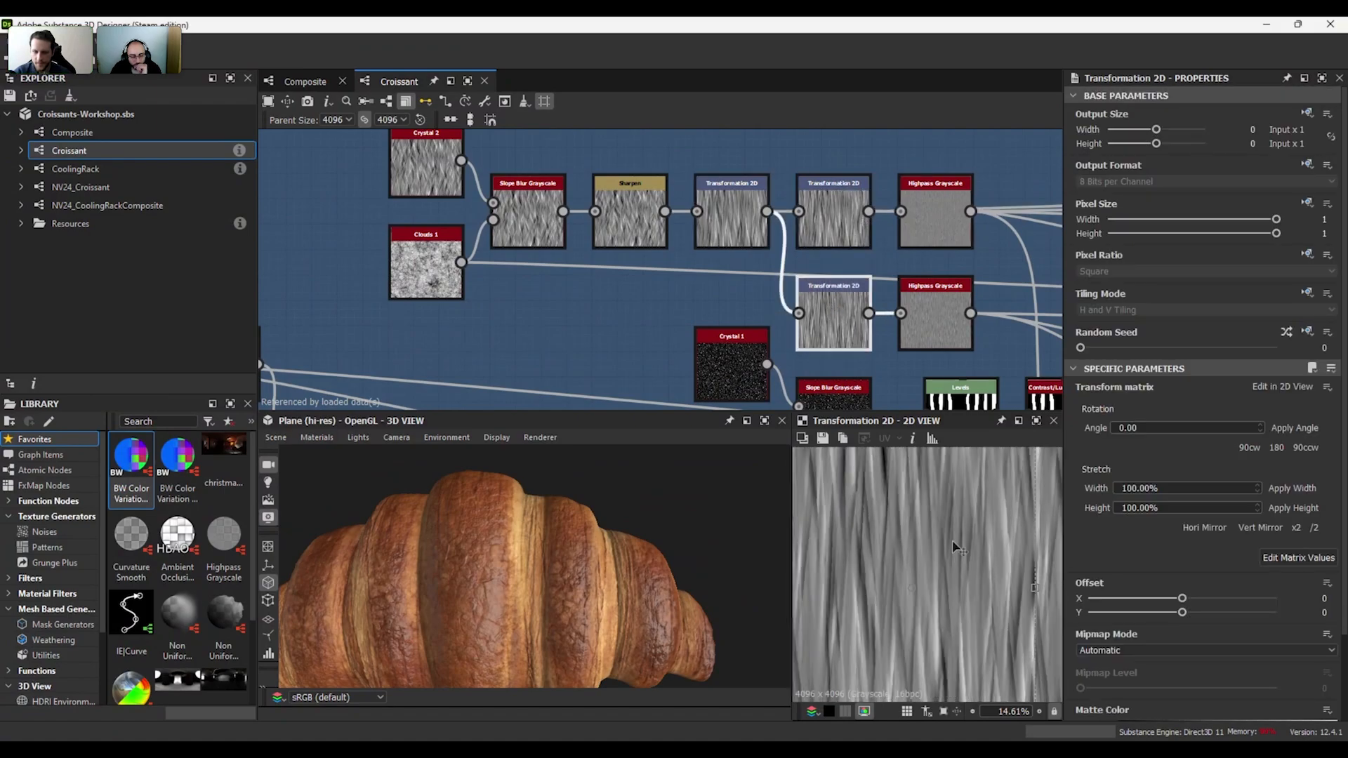
- Show the Overlay Blend fed by the masked fiber detail in Detail Normal, and the lower Highpass Grayscale that supplies it
{"action": "middle_click_drag", "start_coordinate": [864, 344], "coordinate": [612, 181]}
{"action": "scroll", "coordinate": [613, 181], "scroll_direction": "down", "scroll_amount": 1}
{"action": "middle_click_drag", "start_coordinate": [826, 169], "coordinate": [770, 194]}
{"action": "double_click", "coordinate": [980, 351]}
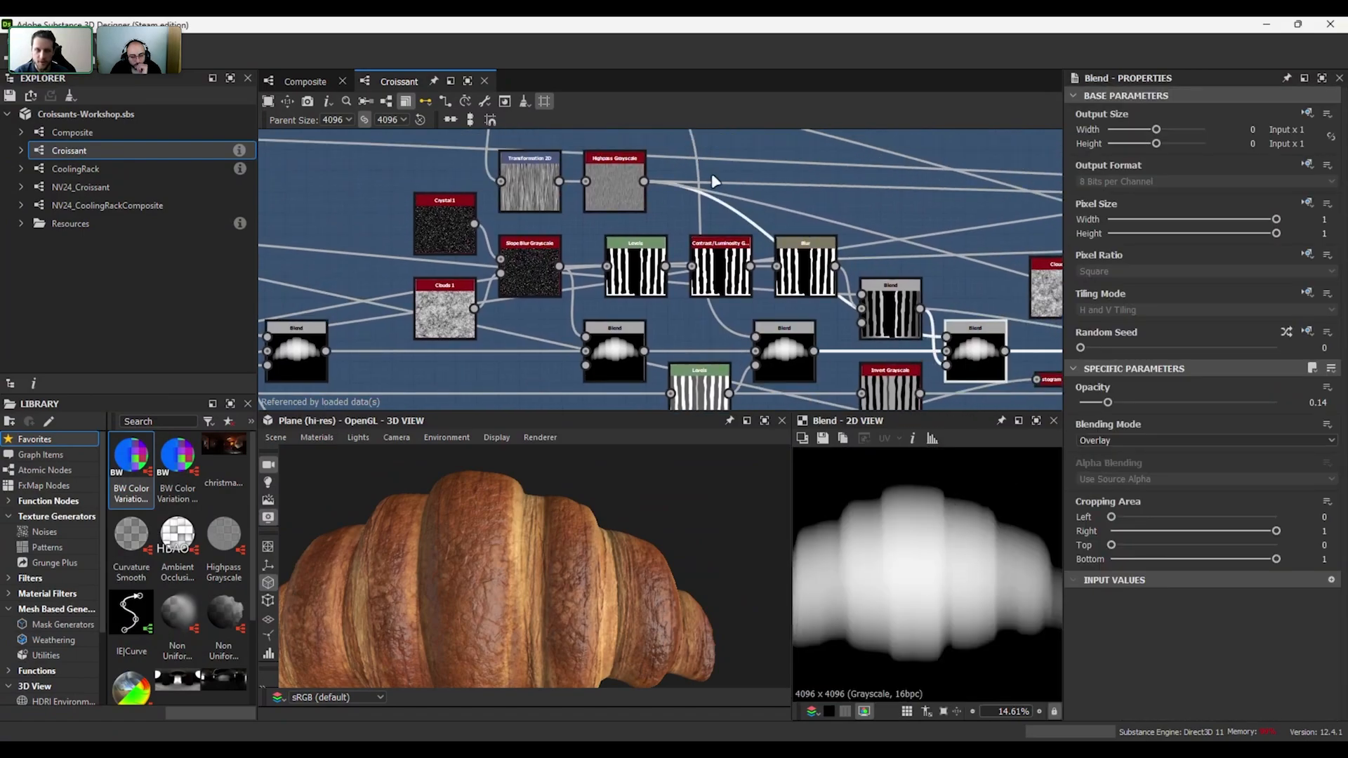
{"action": "left_click", "coordinate": [608, 203]}
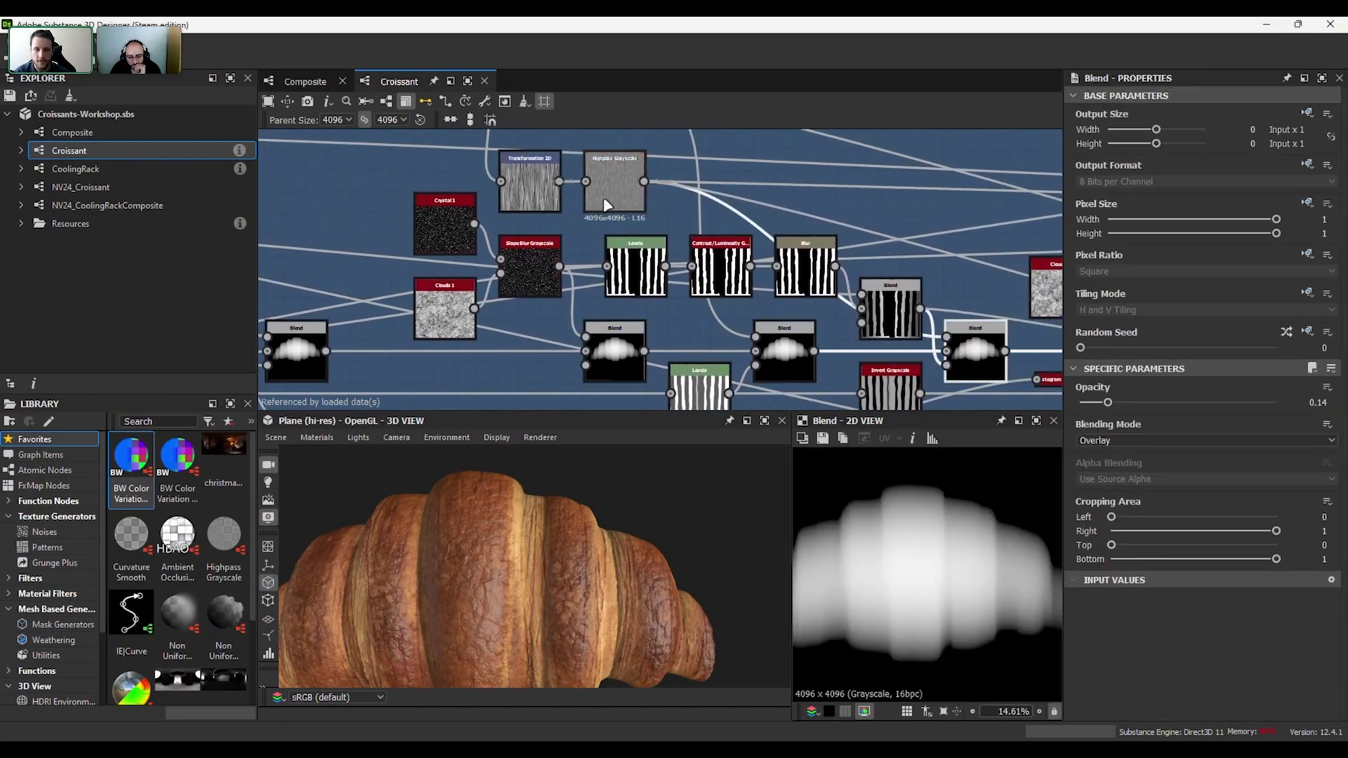
{"action": "double_click", "coordinate": [608, 202]}
{"action": "scroll", "coordinate": [862, 231], "scroll_direction": "down", "scroll_amount": 2}
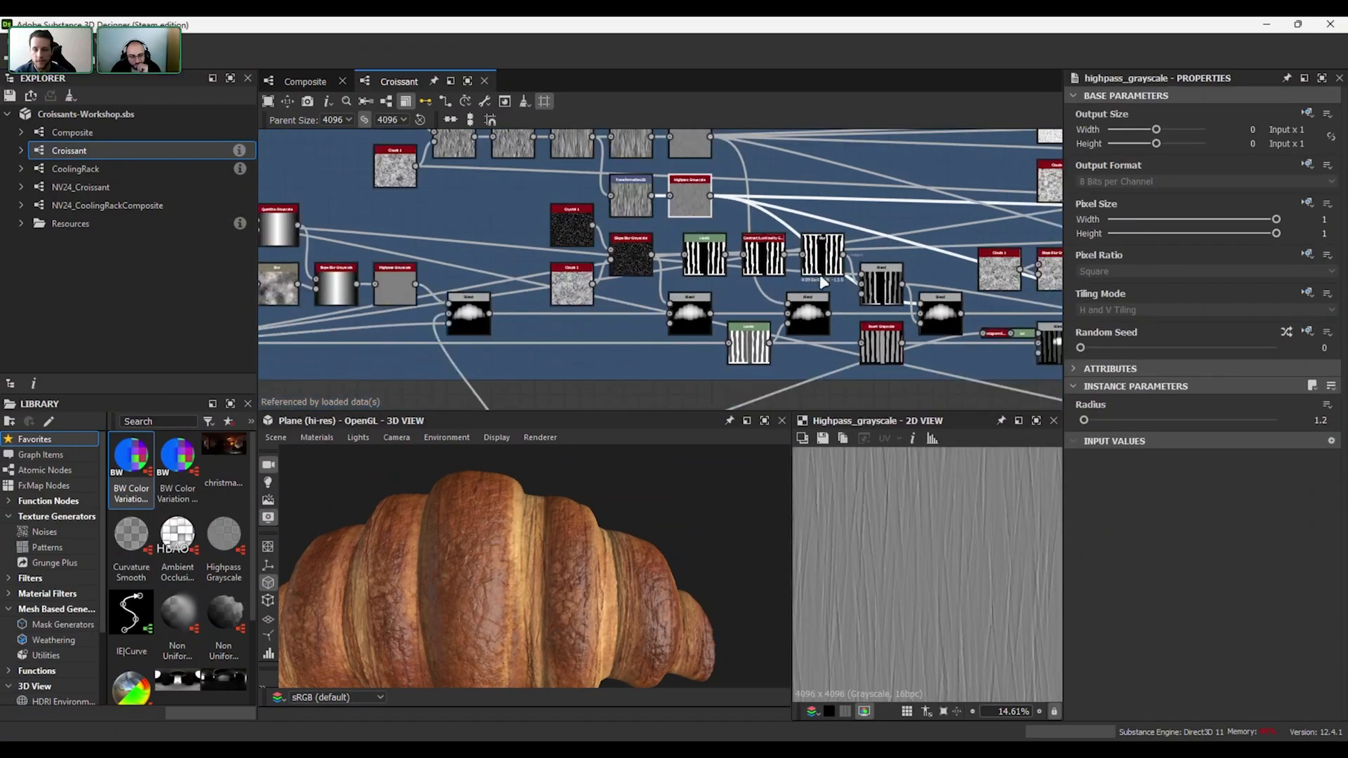
- Show the Trapezoid Transform output of the Masking frame and examine the node chain that builds the stripe mask
{"action": "scroll", "coordinate": [695, 321], "scroll_direction": "down", "scroll_amount": 3}
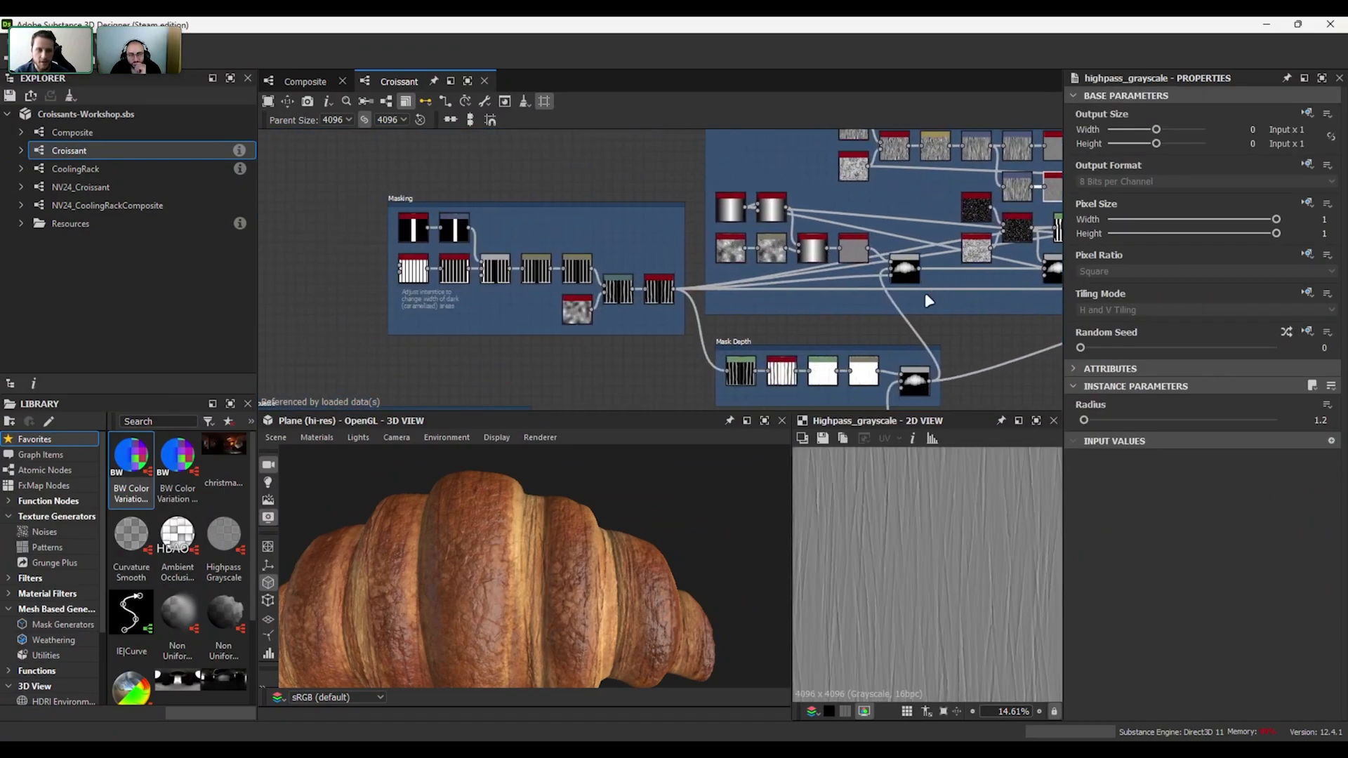
{"action": "scroll", "coordinate": [426, 239], "scroll_direction": "up", "scroll_amount": 4}
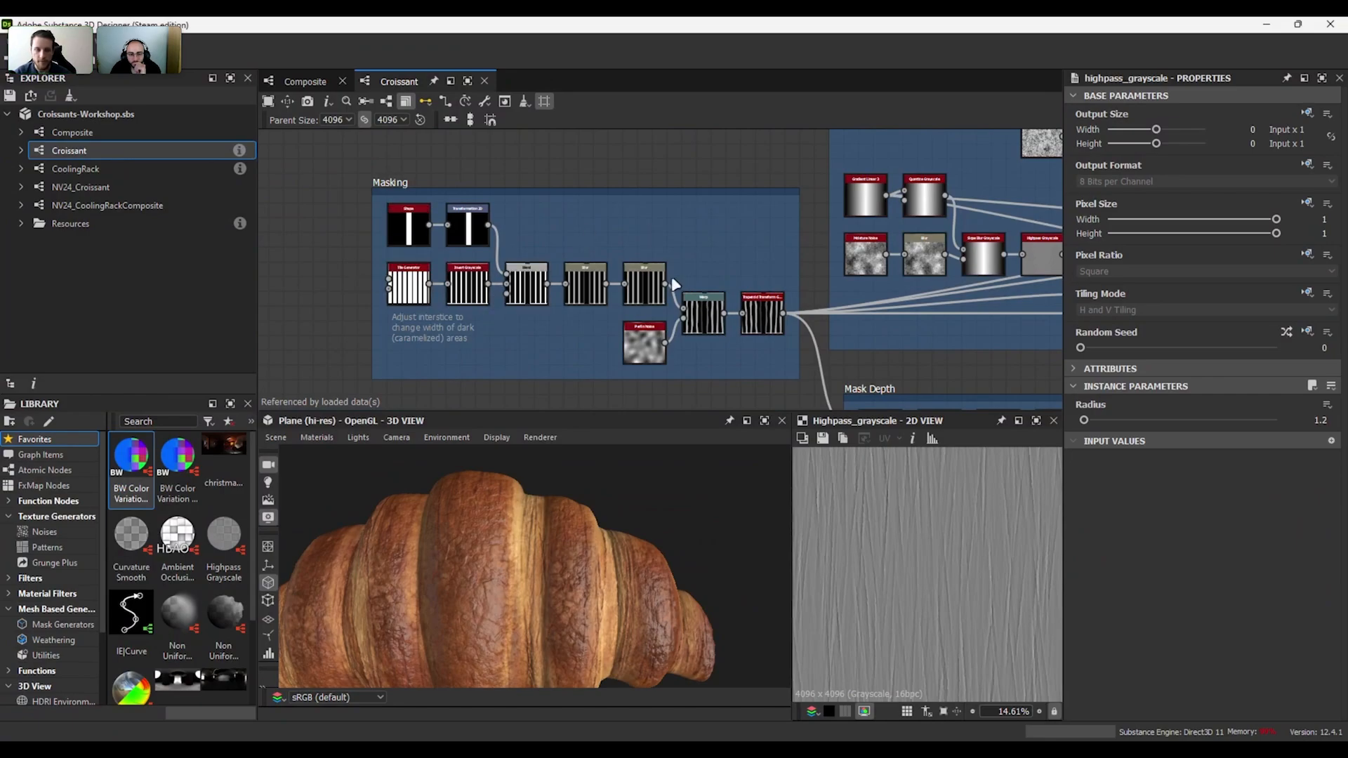
{"action": "left_click", "coordinate": [779, 330]}
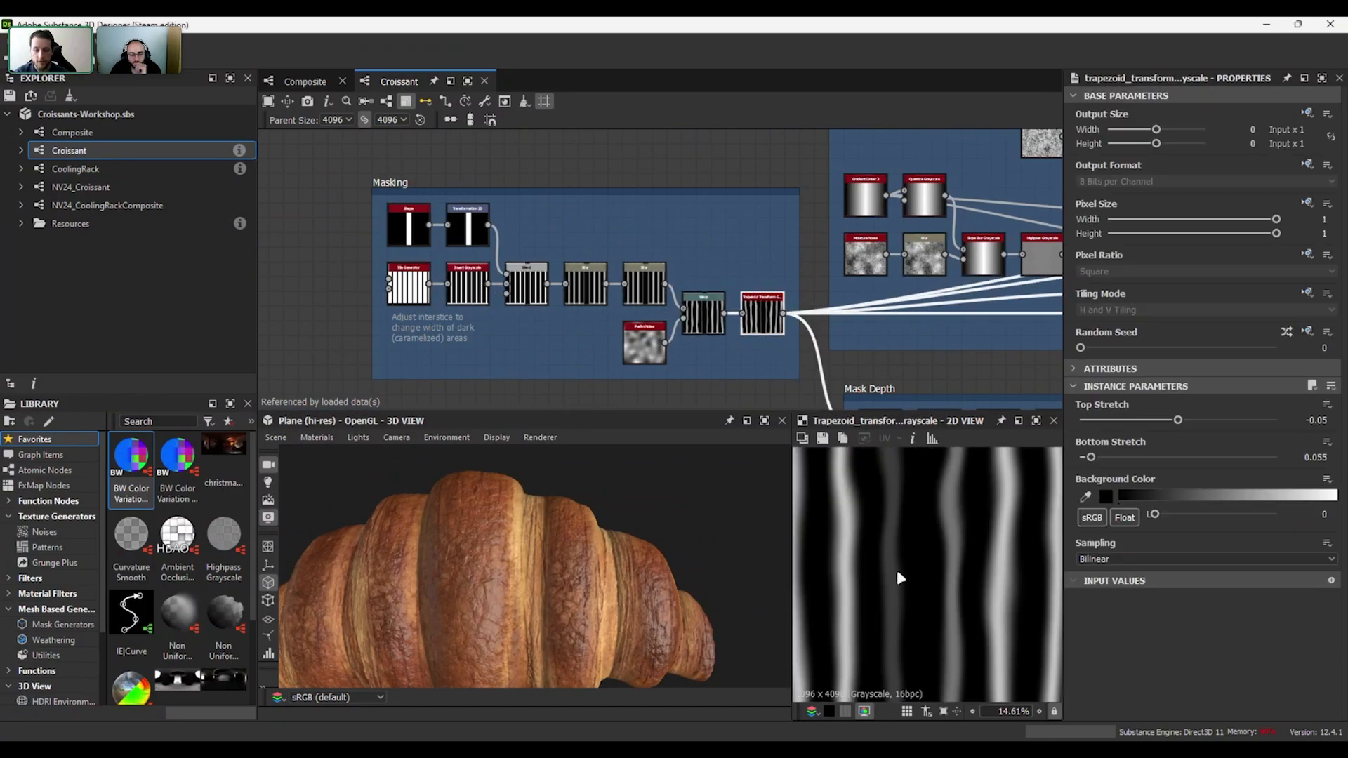
{"action": "scroll", "coordinate": [903, 551], "scroll_direction": "down", "scroll_amount": 3}
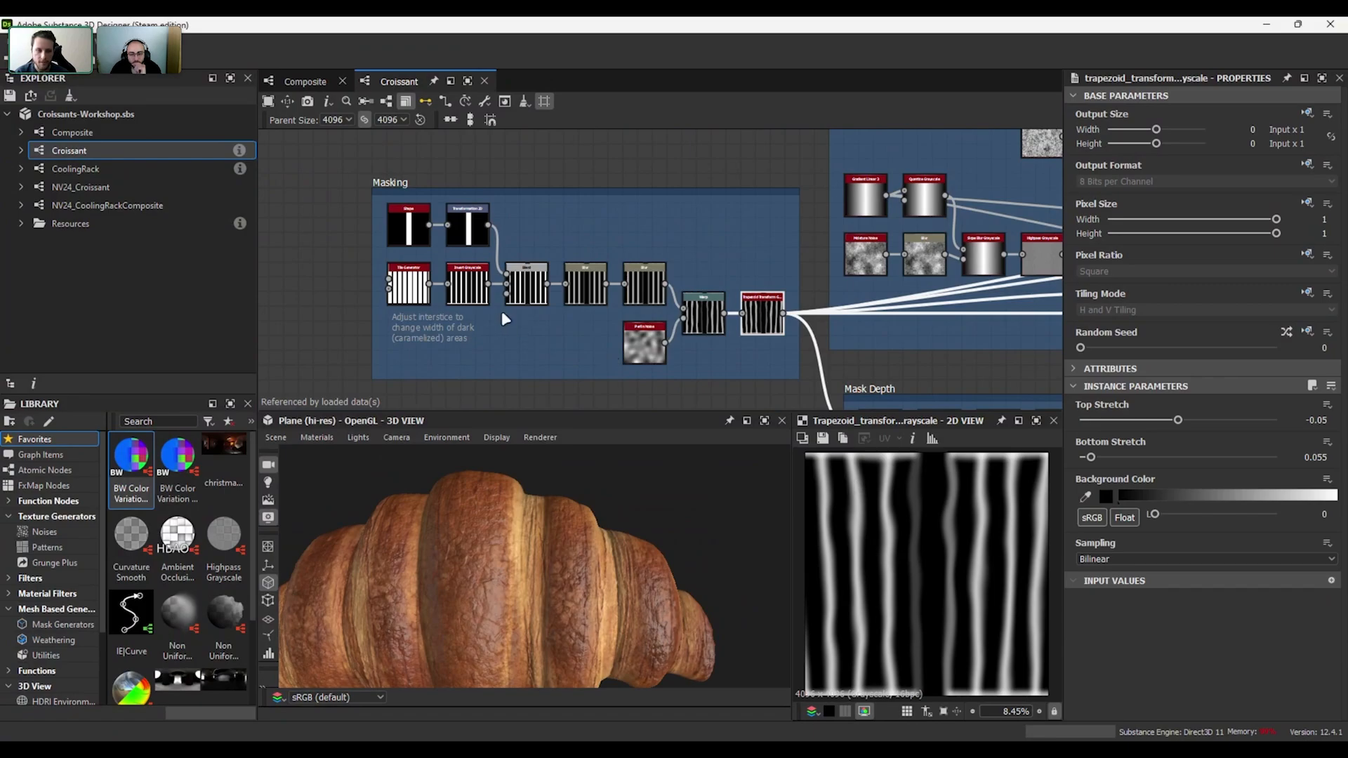
{"action": "scroll", "coordinate": [561, 323], "scroll_direction": "up", "scroll_amount": 3}
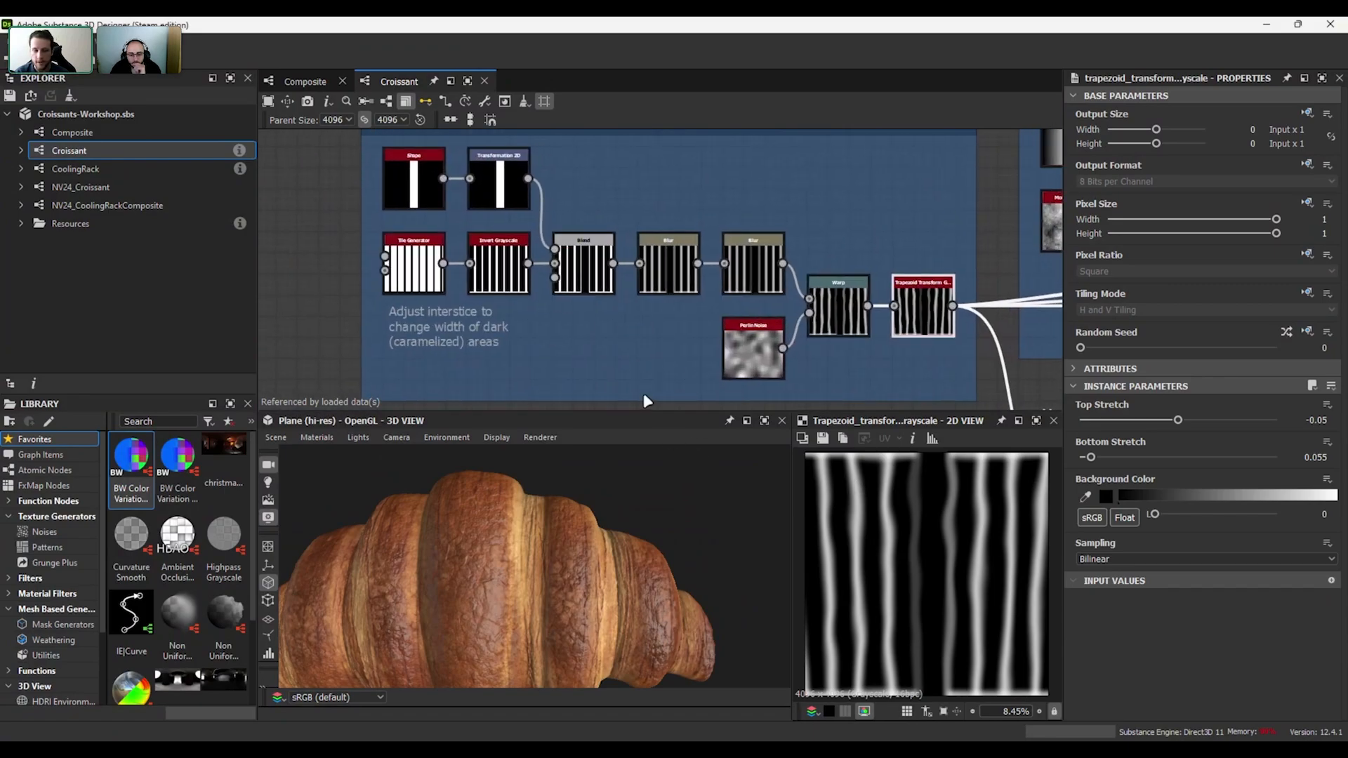
{"action": "middle_click_drag", "start_coordinate": [723, 219], "coordinate": [683, 230]}
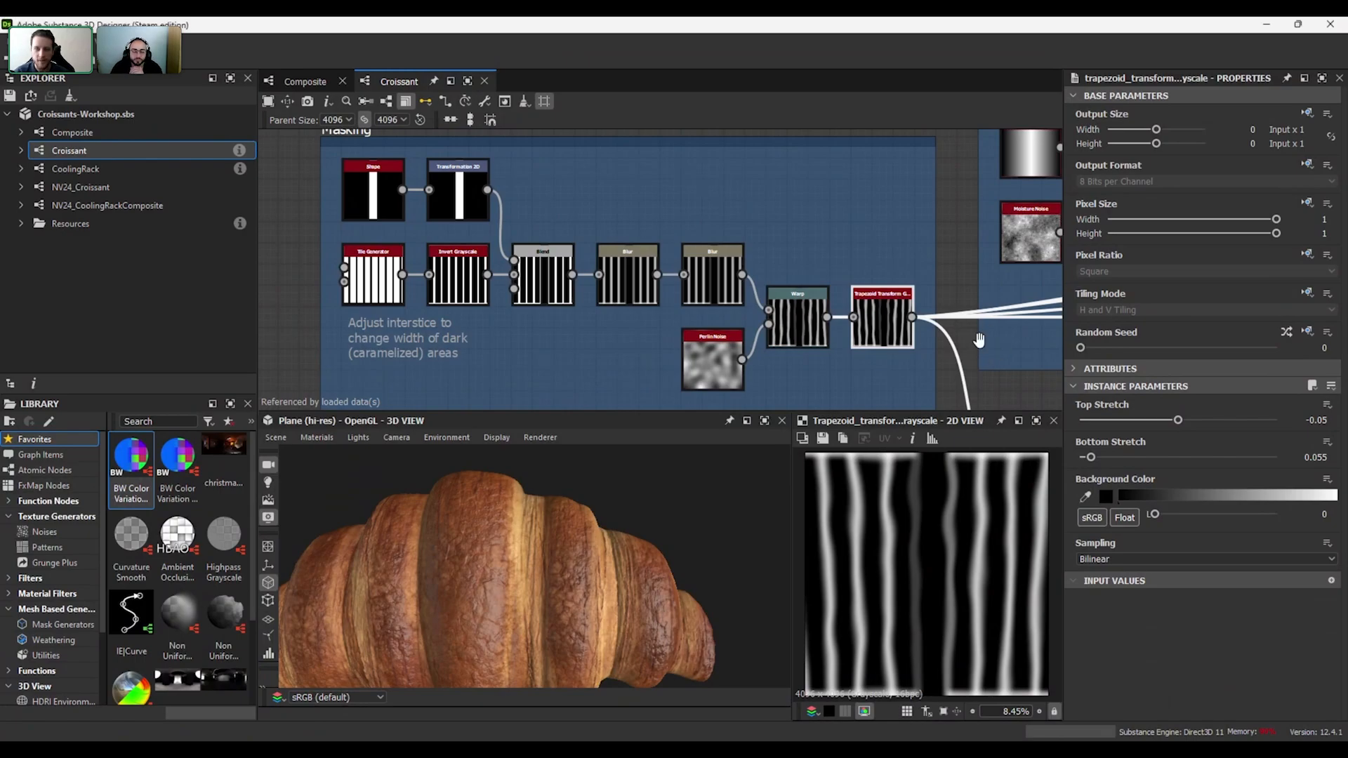
- Return to Detail Normal and compare the outputs of its upper and lower Highpass Grayscale nodes up close
{"action": "middle_click_drag", "start_coordinate": [976, 334], "coordinate": [642, 344]}
{"action": "scroll", "coordinate": [786, 334], "scroll_direction": "down", "scroll_amount": 3}
{"action": "middle_click_drag", "start_coordinate": [843, 335], "coordinate": [614, 369]}
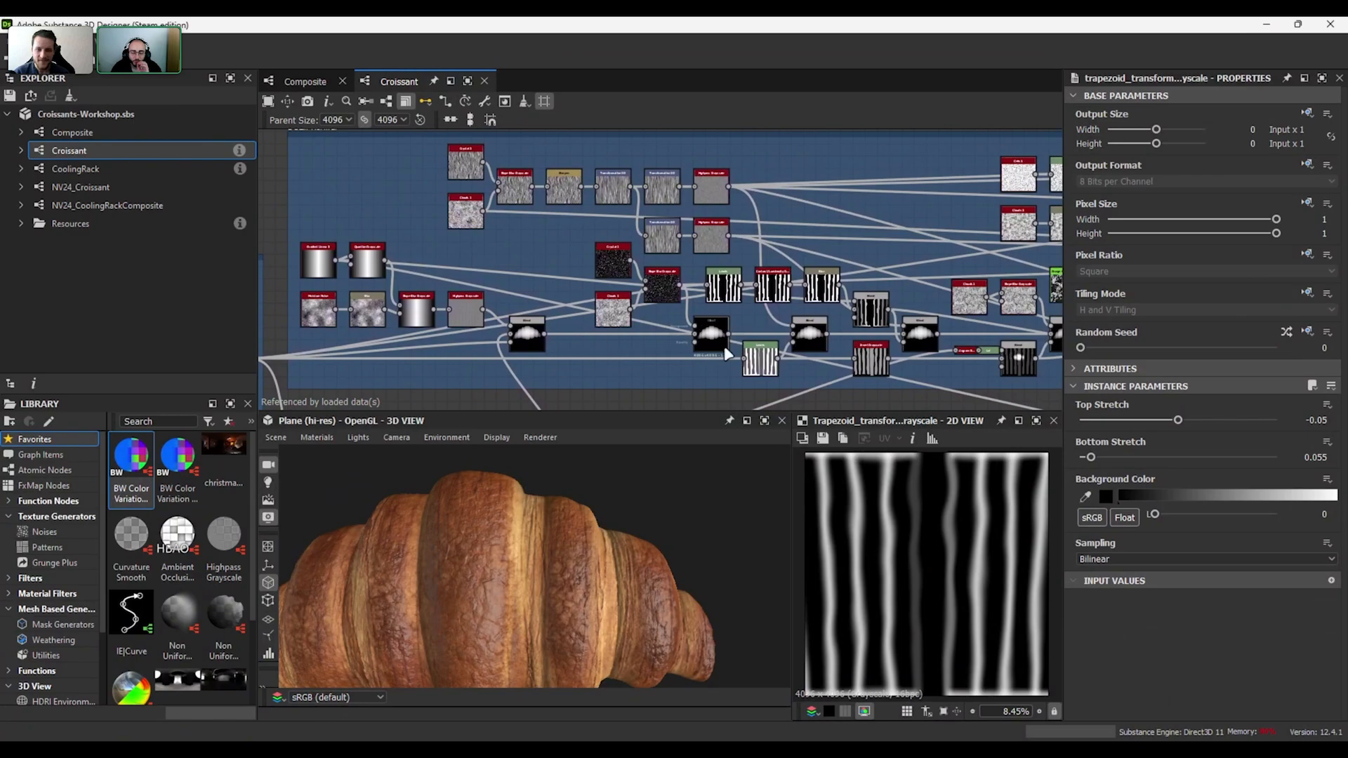
{"action": "scroll", "coordinate": [596, 152], "scroll_direction": "up", "scroll_amount": 4}
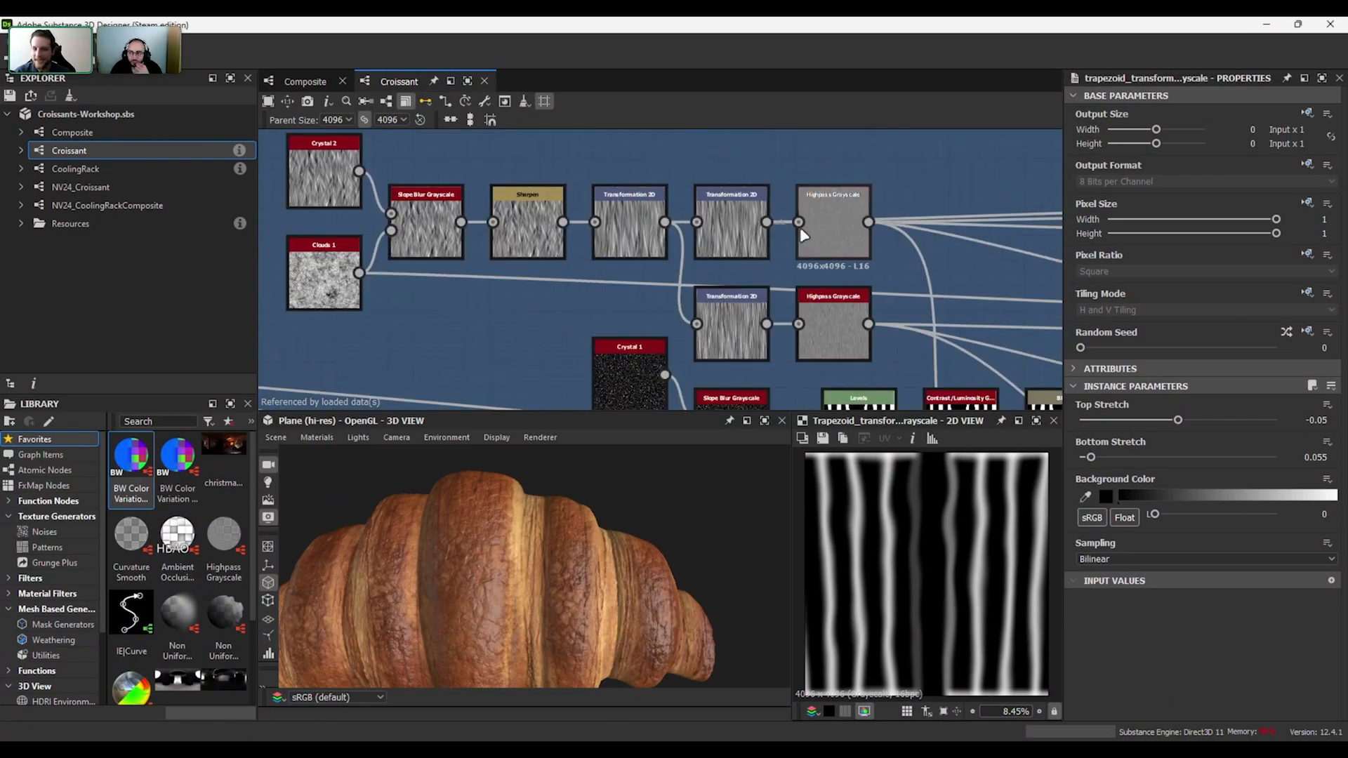
{"action": "middle_click_drag", "start_coordinate": [898, 292], "coordinate": [810, 232]}
{"action": "left_click", "coordinate": [766, 184]}
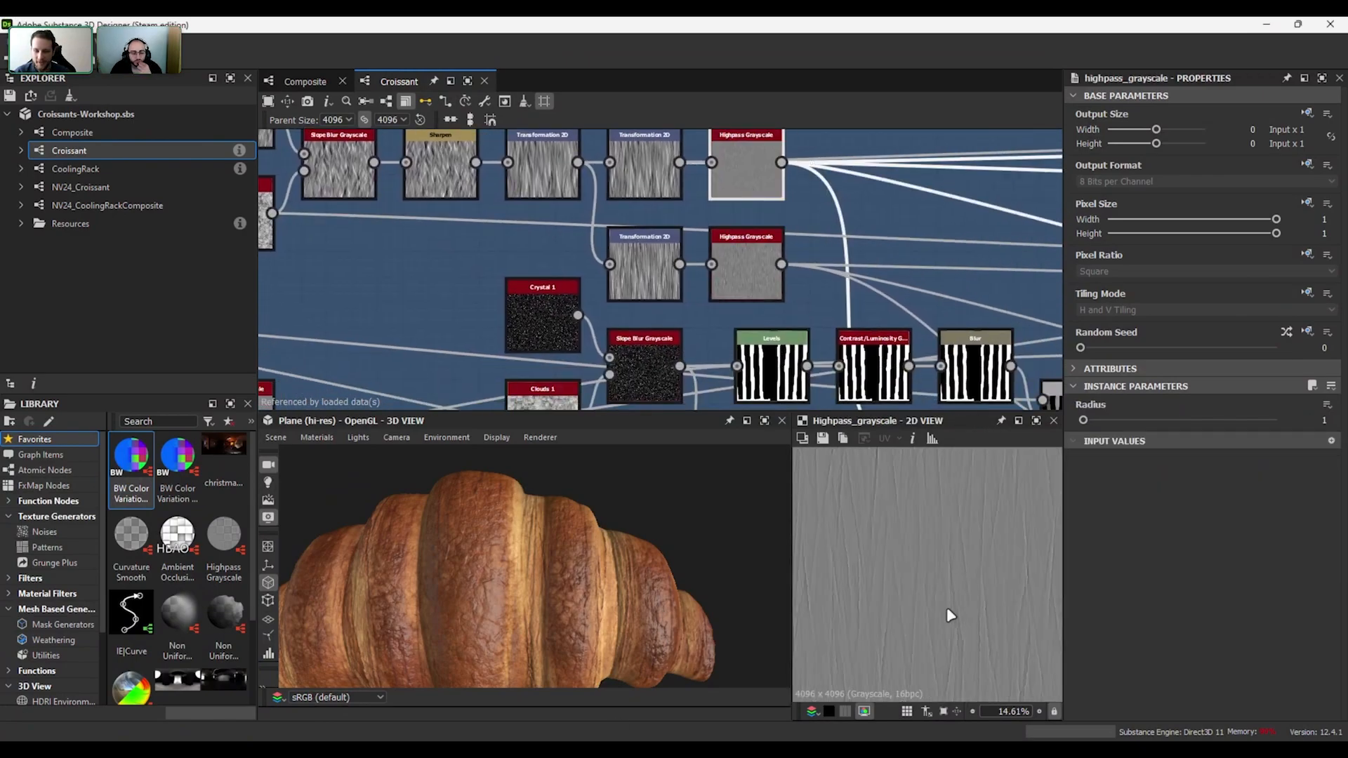
{"action": "scroll", "coordinate": [757, 229], "scroll_direction": "up", "scroll_amount": 3}
{"action": "left_click", "coordinate": [745, 288]}
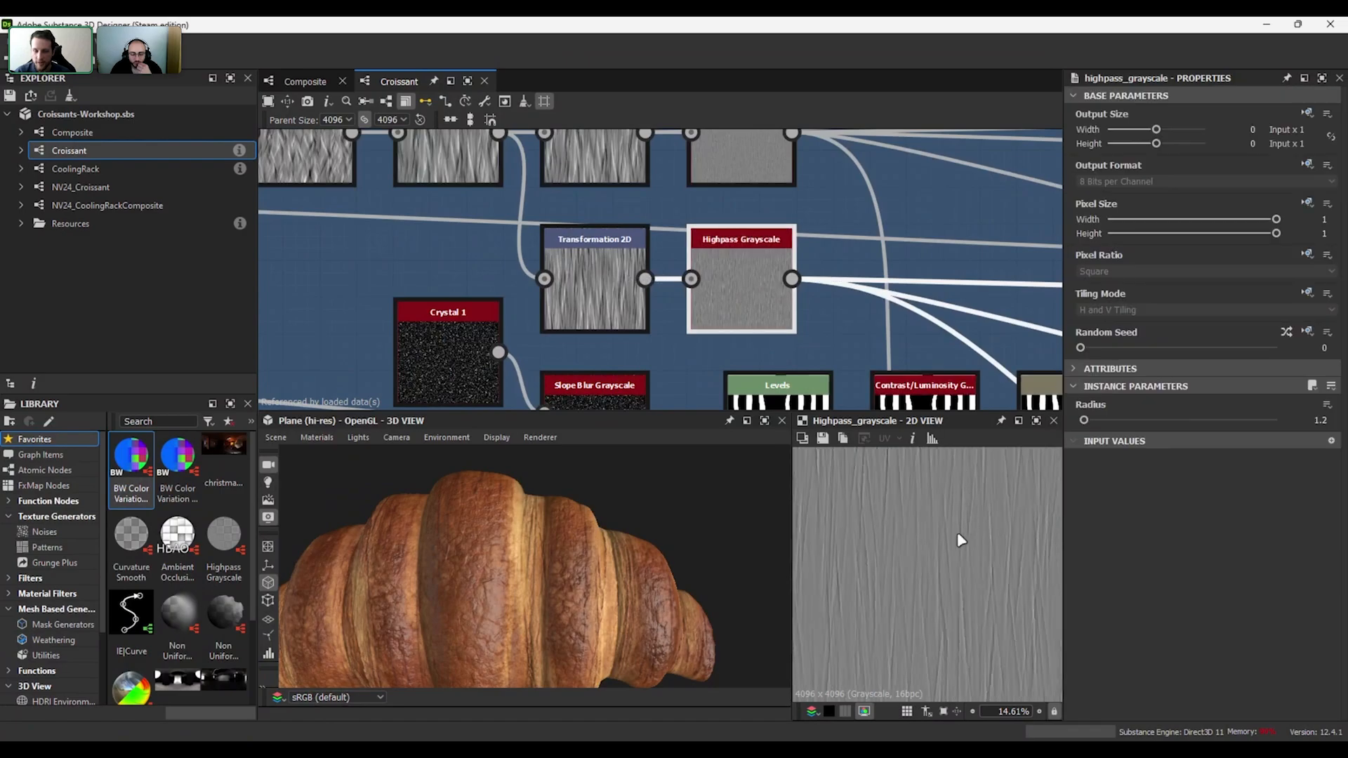
{"action": "scroll", "coordinate": [958, 533], "scroll_direction": "up", "scroll_amount": 3}
{"action": "middle_click_drag", "start_coordinate": [898, 300], "coordinate": [898, 272]}
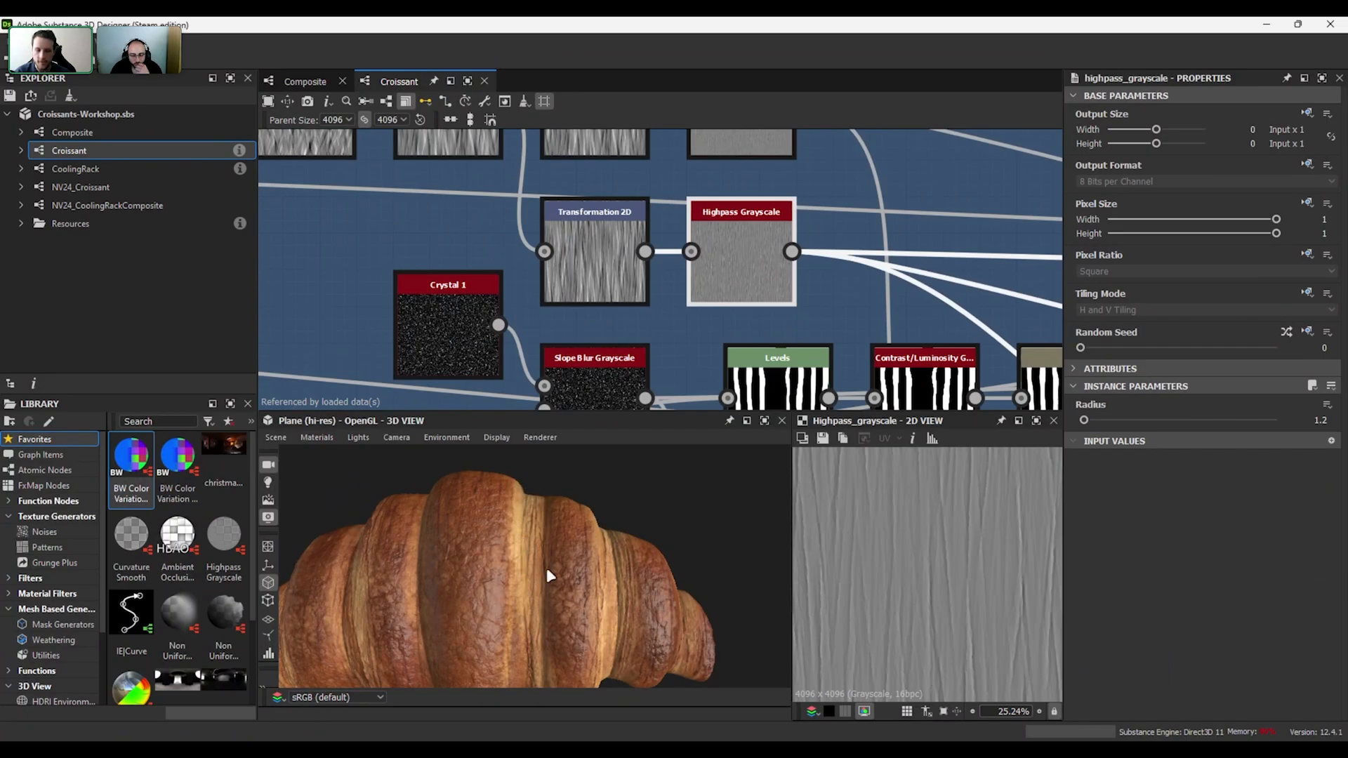
- Show the Cells 1 noise, its Warp output and the Soft Light Blend that adds it at the end of Detail Normal
{"action": "scroll", "coordinate": [559, 560], "scroll_direction": "down", "scroll_amount": 5}
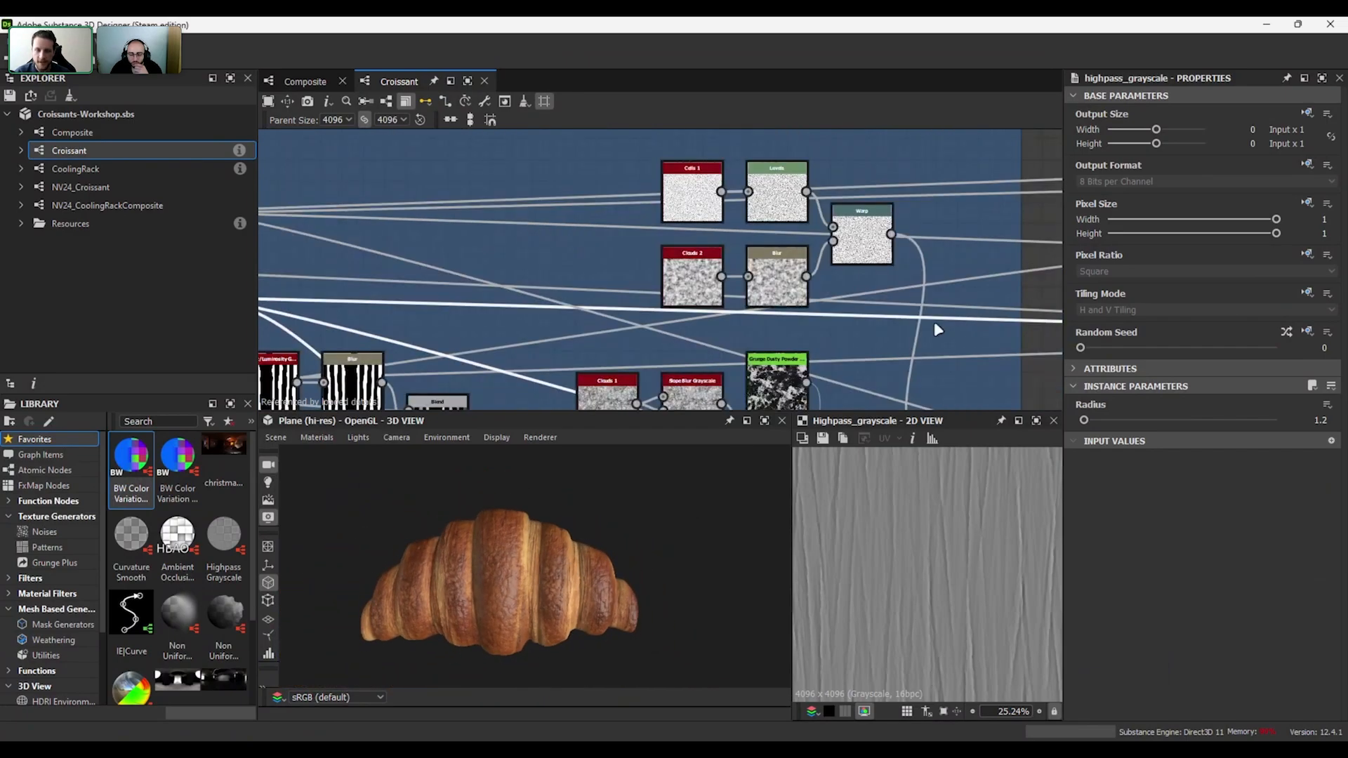
{"action": "left_click", "coordinate": [688, 188]}
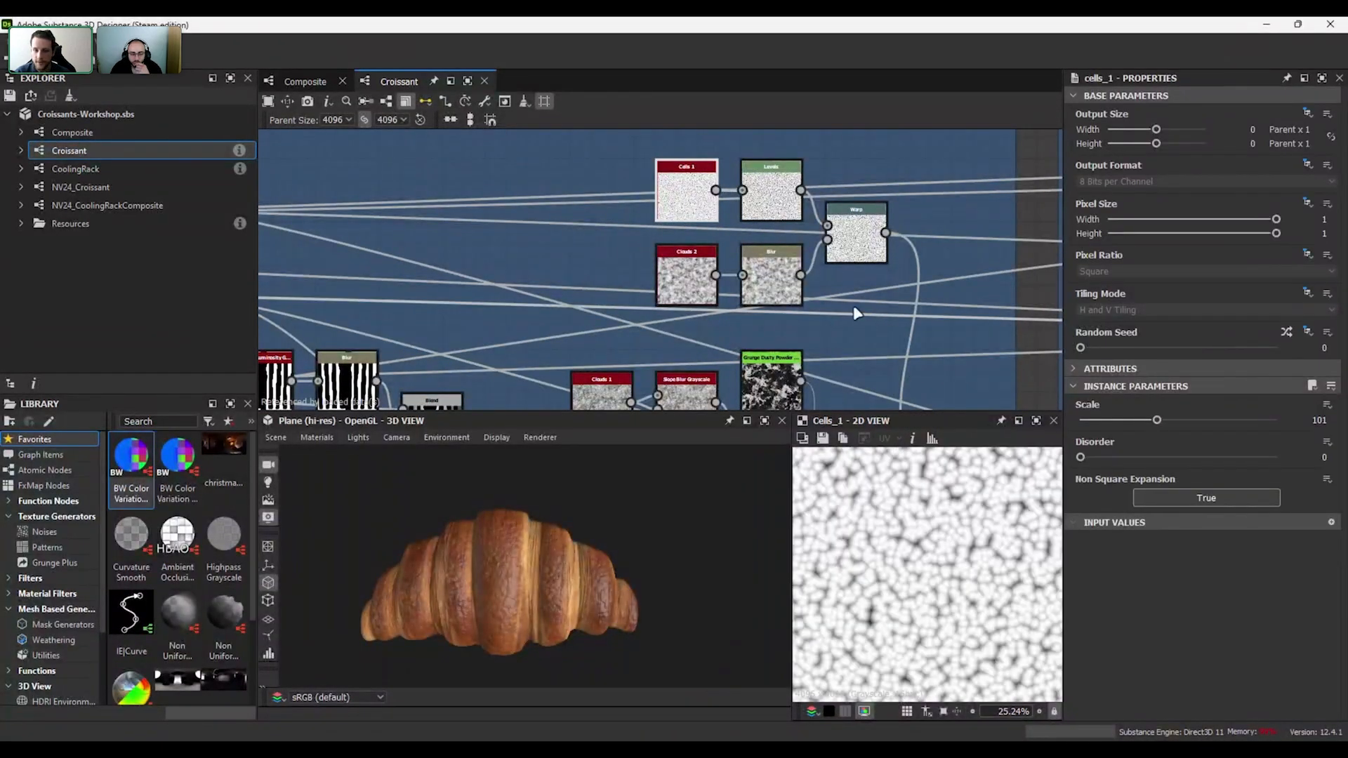
{"action": "left_click", "coordinate": [856, 236]}
{"action": "middle_click_drag", "start_coordinate": [891, 294], "coordinate": [876, 183]}
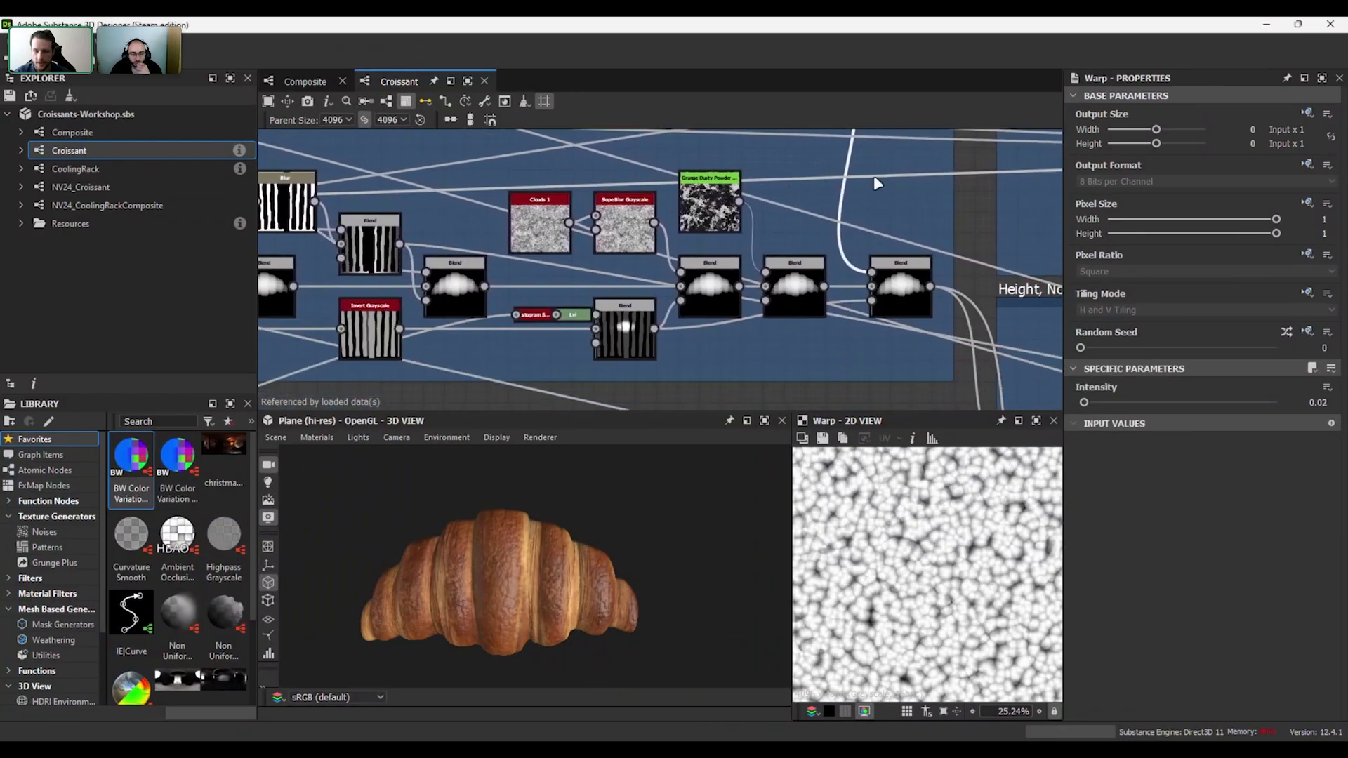
{"action": "left_click", "coordinate": [911, 301]}
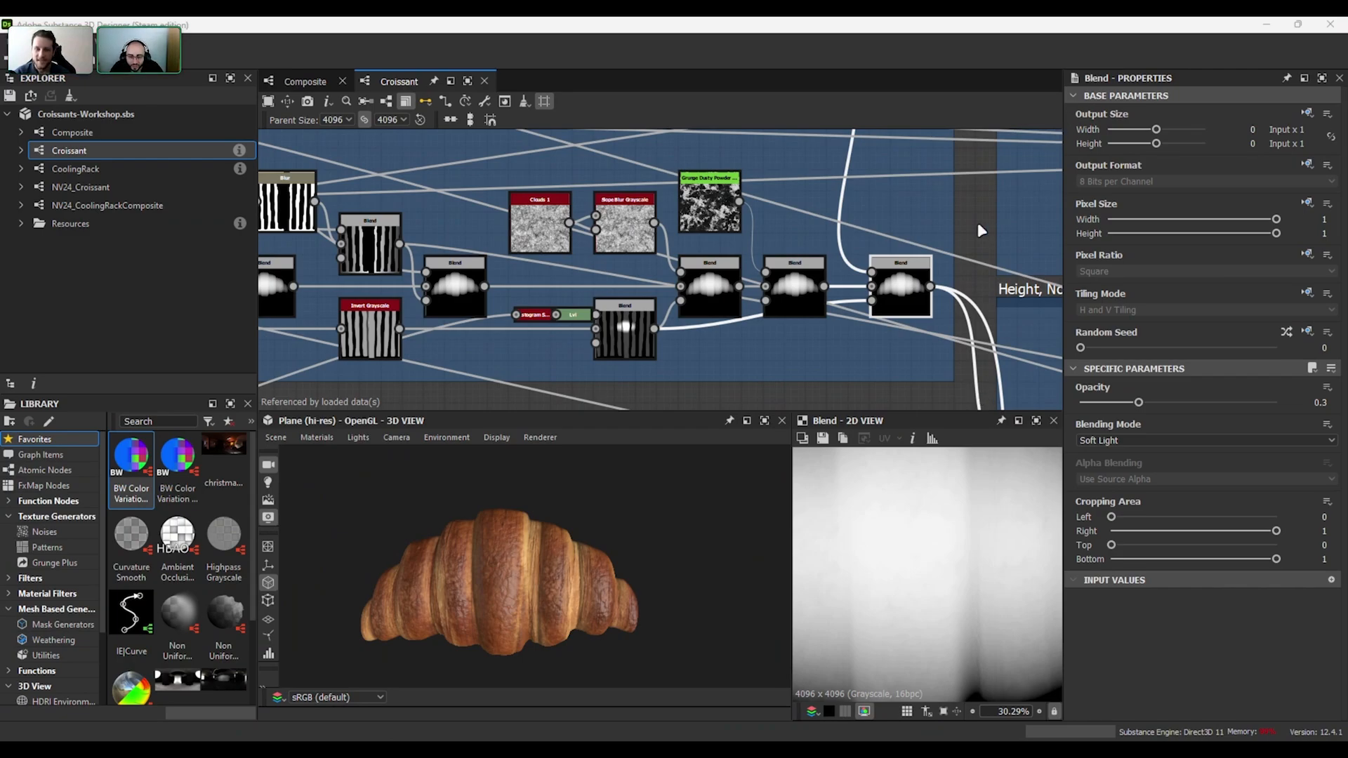
- Look over the whole Detail Normal frame and its outgoing connections, and examine the layout of the Color frame's node network
{"action": "scroll", "coordinate": [978, 225], "scroll_direction": "down", "scroll_amount": 5}
{"action": "scroll", "coordinate": [790, 303], "scroll_direction": "down", "scroll_amount": 2}
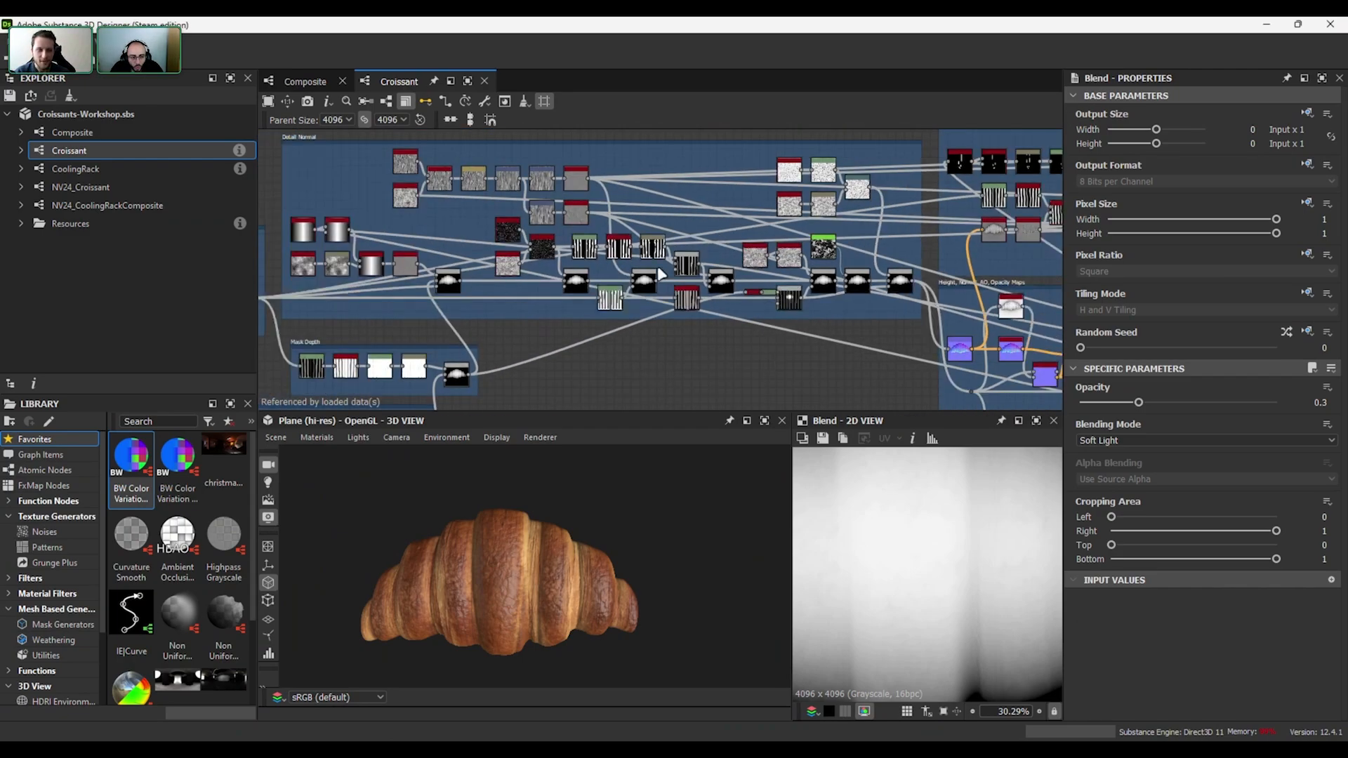
{"action": "middle_click_drag", "start_coordinate": [702, 215], "coordinate": [608, 235]}
{"action": "scroll", "coordinate": [510, 225], "scroll_direction": "down", "scroll_amount": 2}
{"action": "scroll", "coordinate": [453, 294], "scroll_direction": "up", "scroll_amount": 1}
{"action": "middle_click_drag", "start_coordinate": [516, 304], "coordinate": [555, 333]}
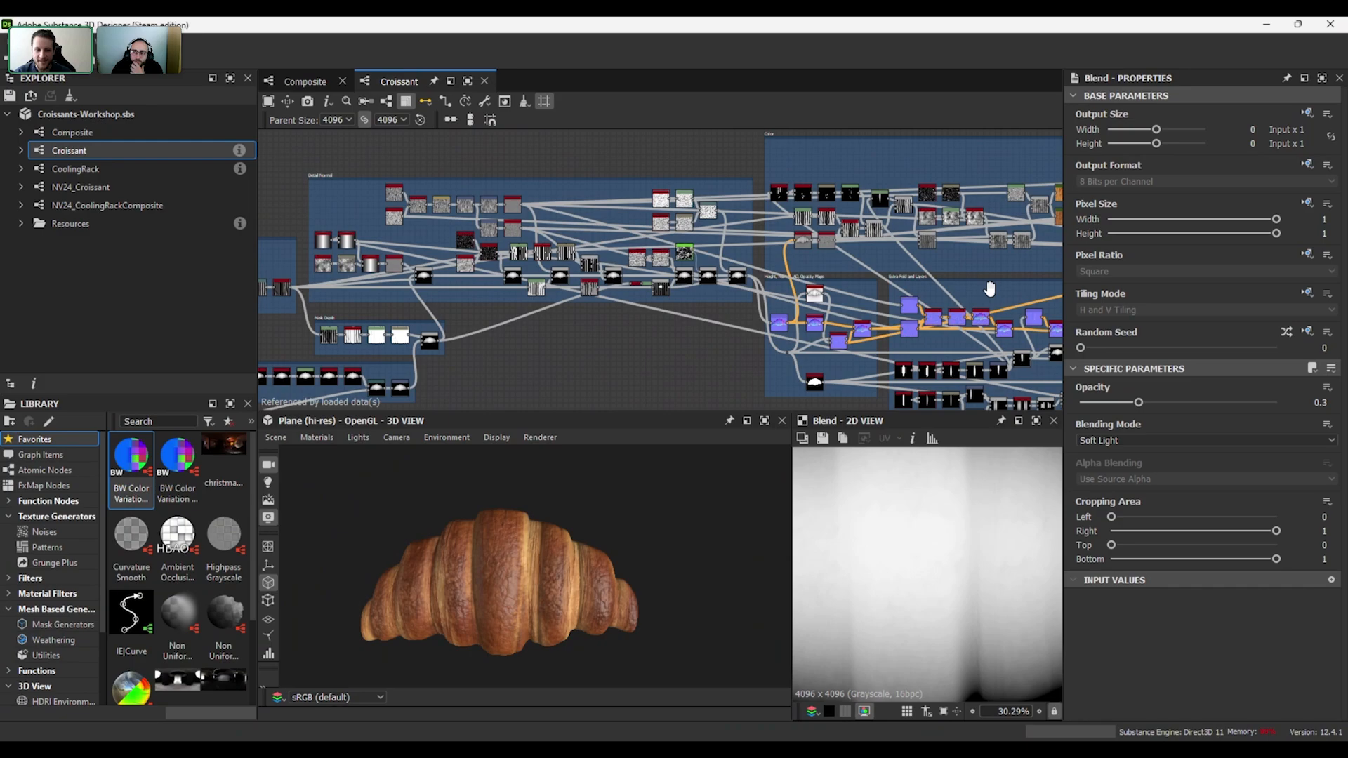
{"action": "scroll", "coordinate": [988, 290], "scroll_direction": "up", "scroll_amount": 5}
{"action": "middle_click_drag", "start_coordinate": [908, 304], "coordinate": [752, 318]}
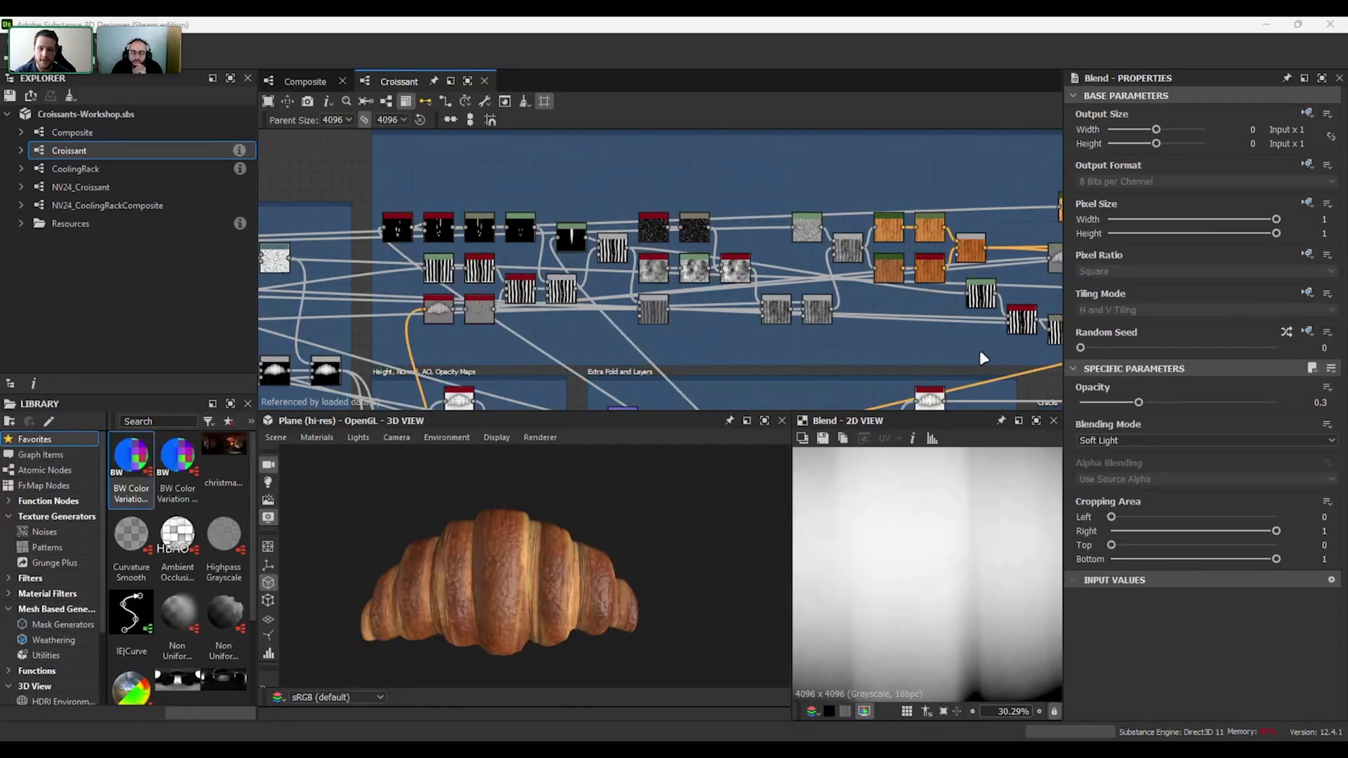
{"action": "middle_click_drag", "start_coordinate": [939, 353], "coordinate": [828, 358]}
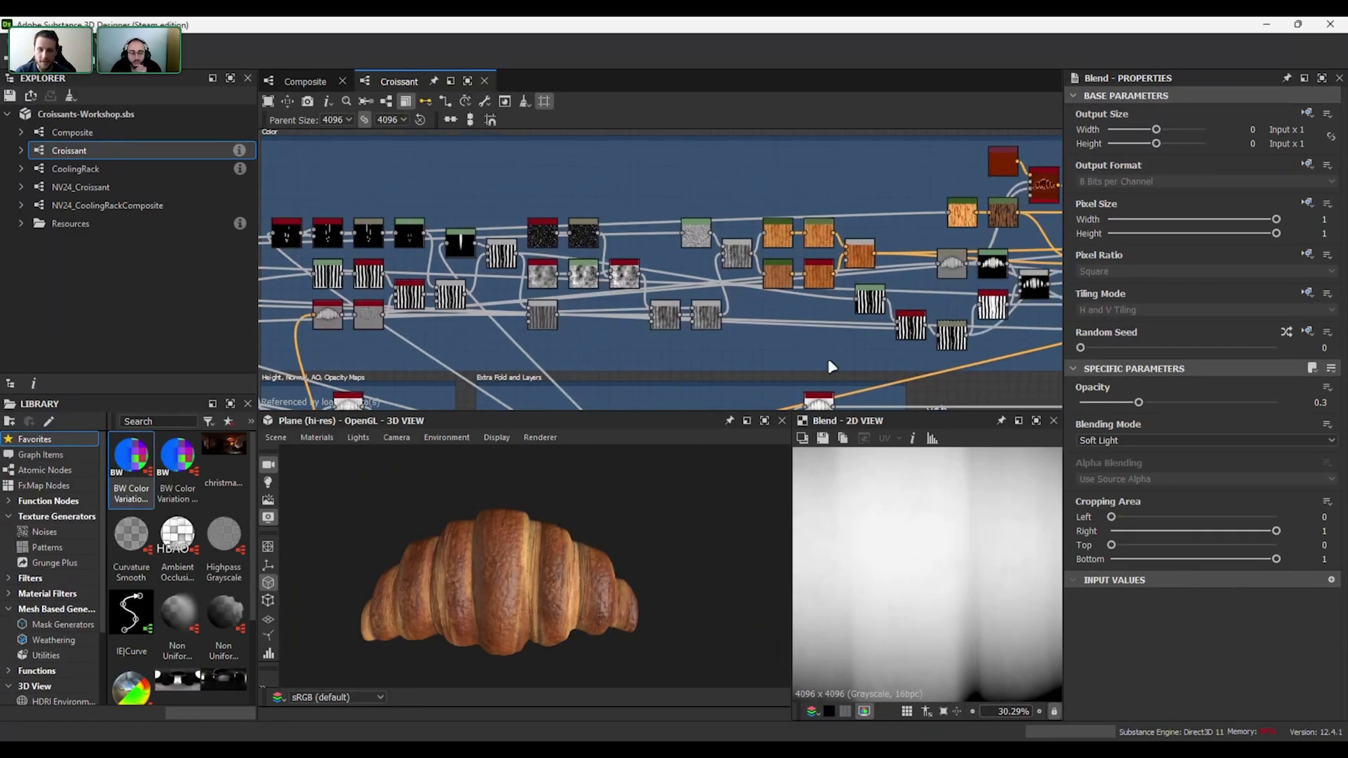
- Show the Max (Lighten) Blend of the stripe mask in the Color frame and compare it with the croissant's bands in 3D
{"action": "scroll", "coordinate": [823, 279], "scroll_direction": "up", "scroll_amount": 4}
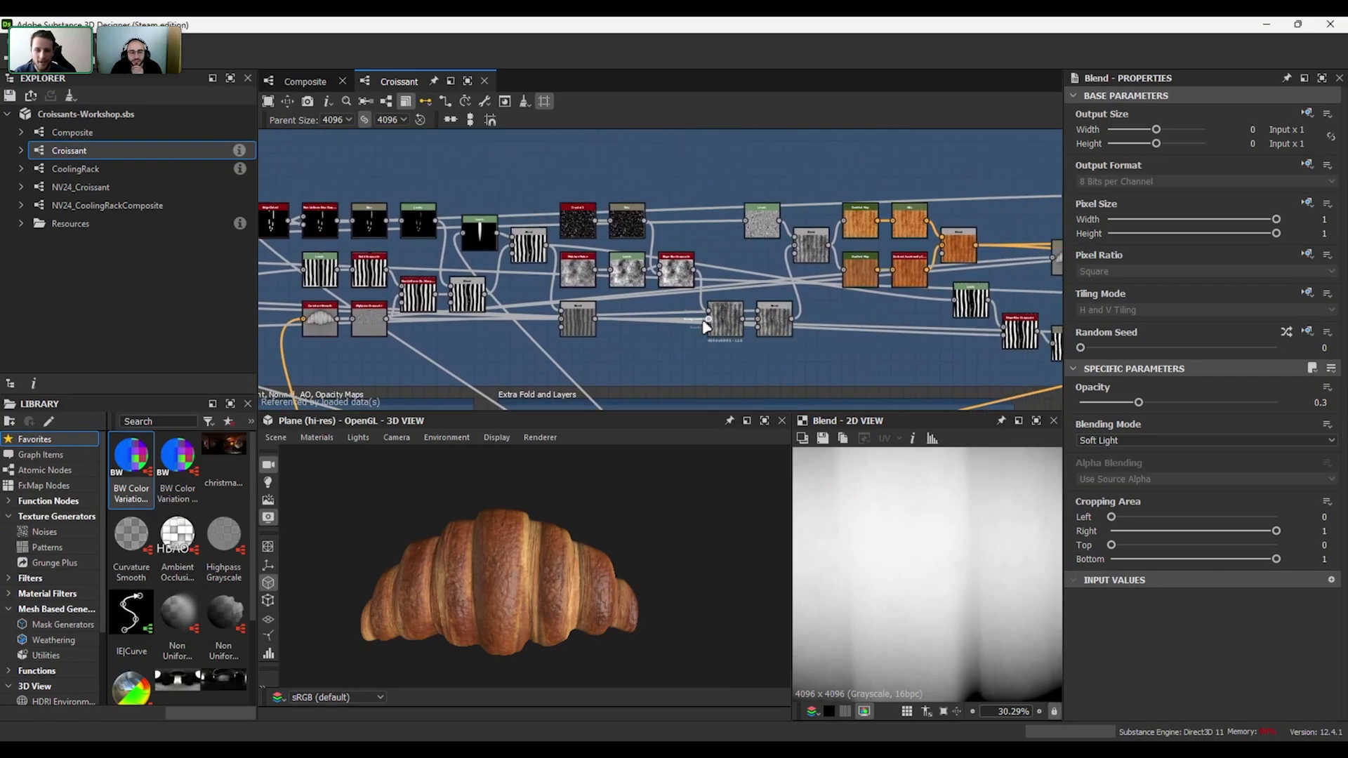
{"action": "middle_click_drag", "start_coordinate": [551, 313], "coordinate": [699, 267]}
{"action": "left_click", "coordinate": [574, 245]}
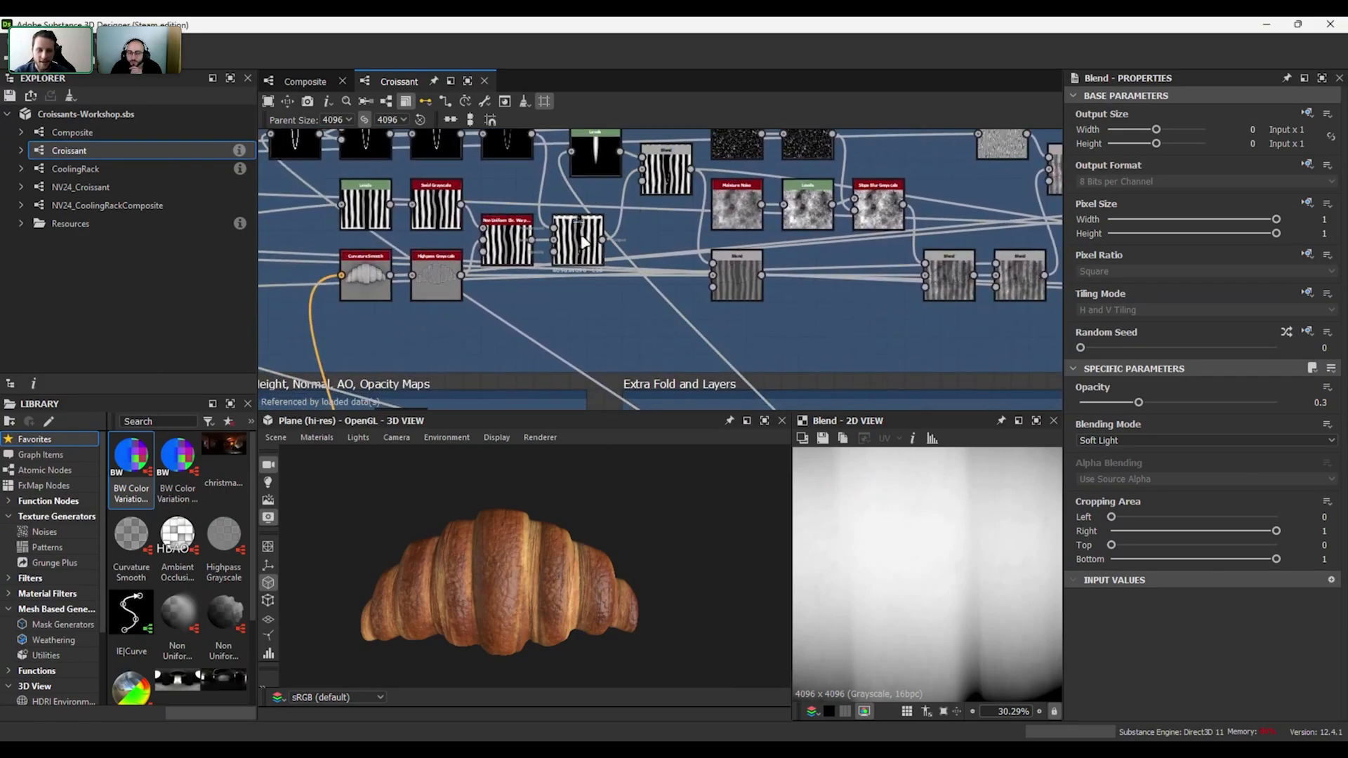
{"action": "scroll", "coordinate": [916, 552], "scroll_direction": "down", "scroll_amount": 3}
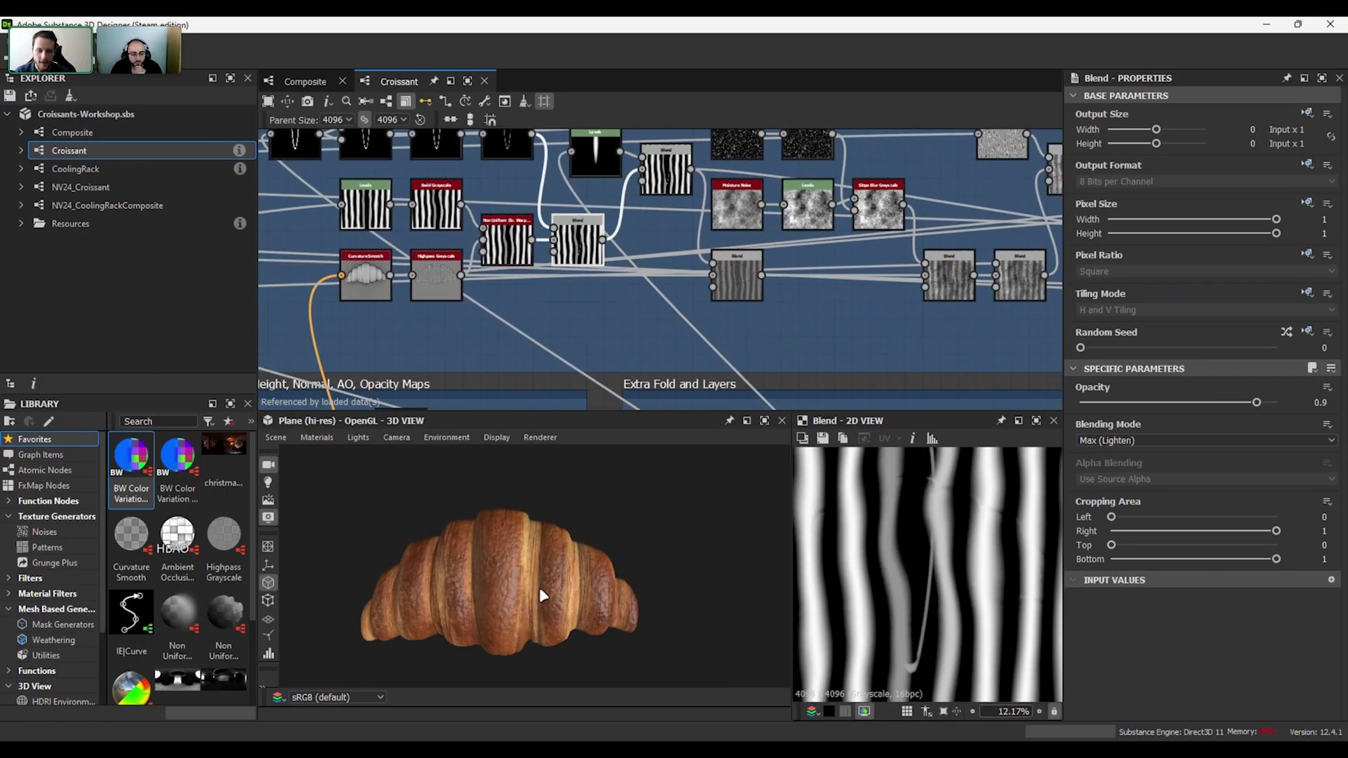
{"action": "scroll", "coordinate": [542, 561], "scroll_direction": "up", "scroll_amount": 2}
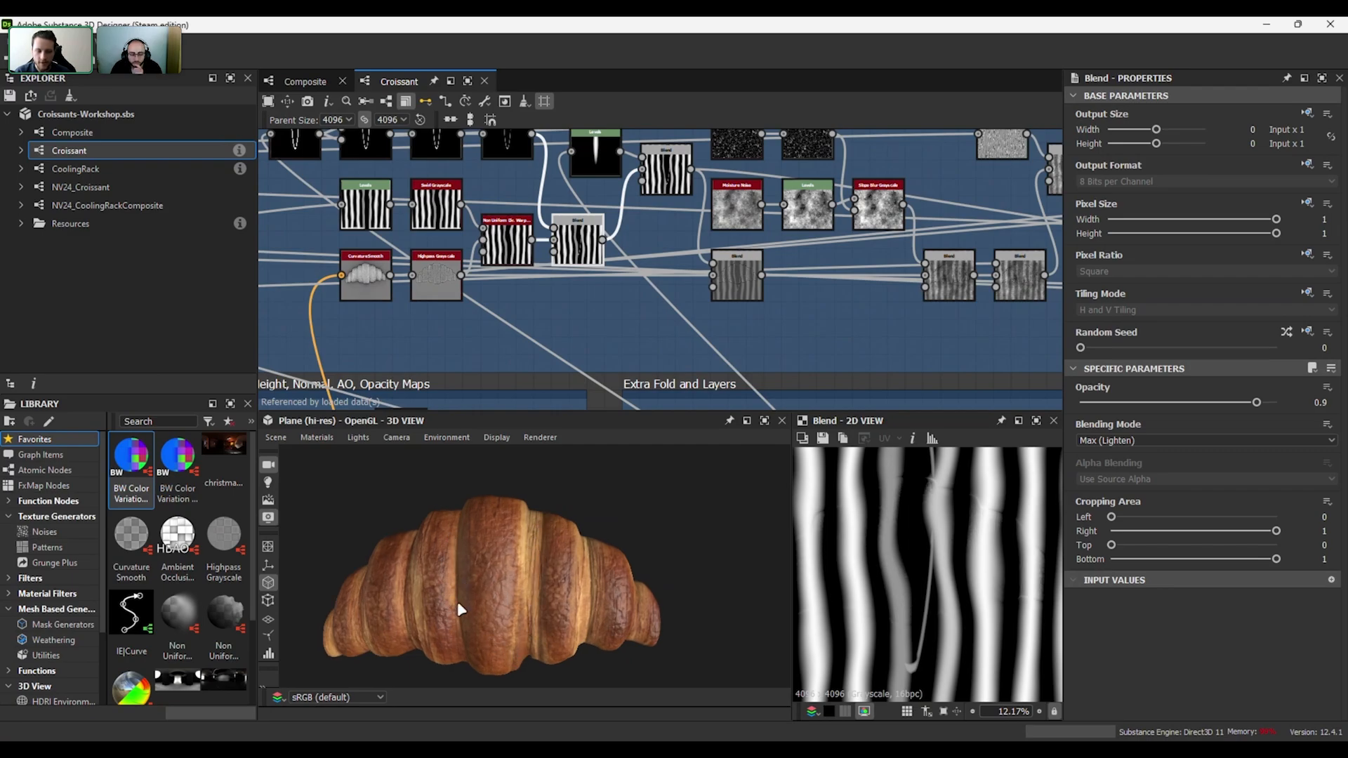
{"action": "left_click_drag", "start_coordinate": [588, 538], "coordinate": [596, 538]}
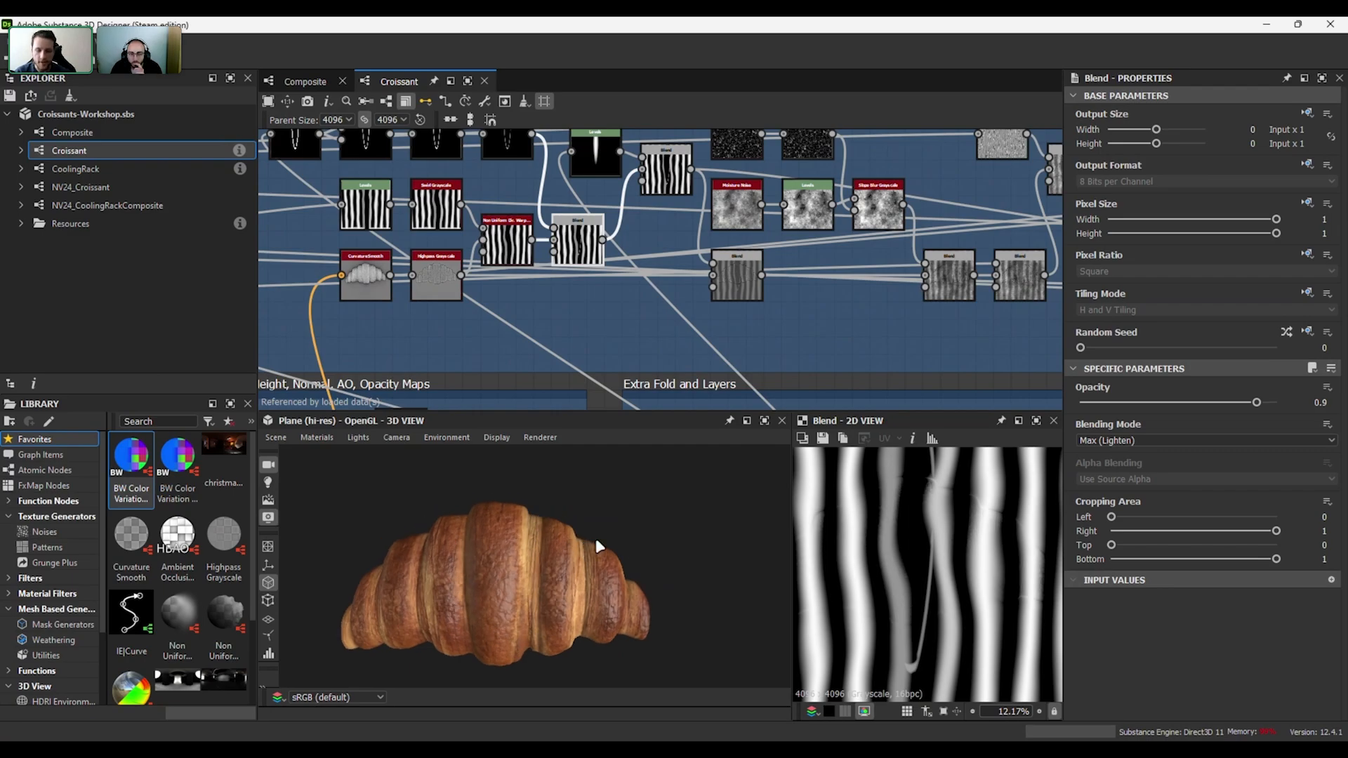
{"action": "mouse_move", "coordinate": [517, 514]}
{"action": "left_mouse_down"}
{"action": "mouse_move", "coordinate": [530, 537]}
{"action": "mouse_move", "coordinate": [514, 513]}
{"action": "left_mouse_up"}
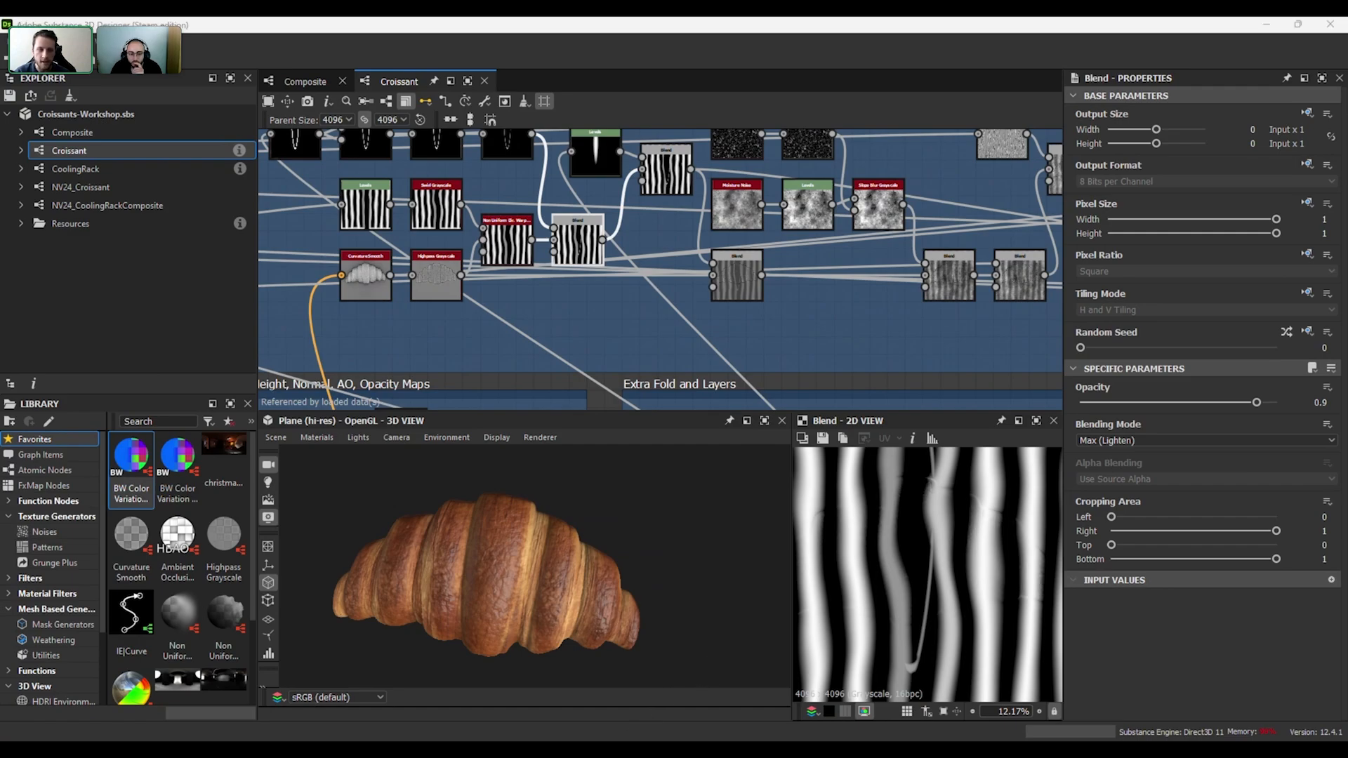
- Examine the Soft Light Blend that feeds the two Gradient Map nodes in the Color frame, checking its grayscale detail up close
{"action": "middle_click_drag", "start_coordinate": [987, 337], "coordinate": [843, 382]}
{"action": "scroll", "coordinate": [840, 235], "scroll_direction": "down", "scroll_amount": 1}
{"action": "middle_click_drag", "start_coordinate": [841, 235], "coordinate": [738, 261]}
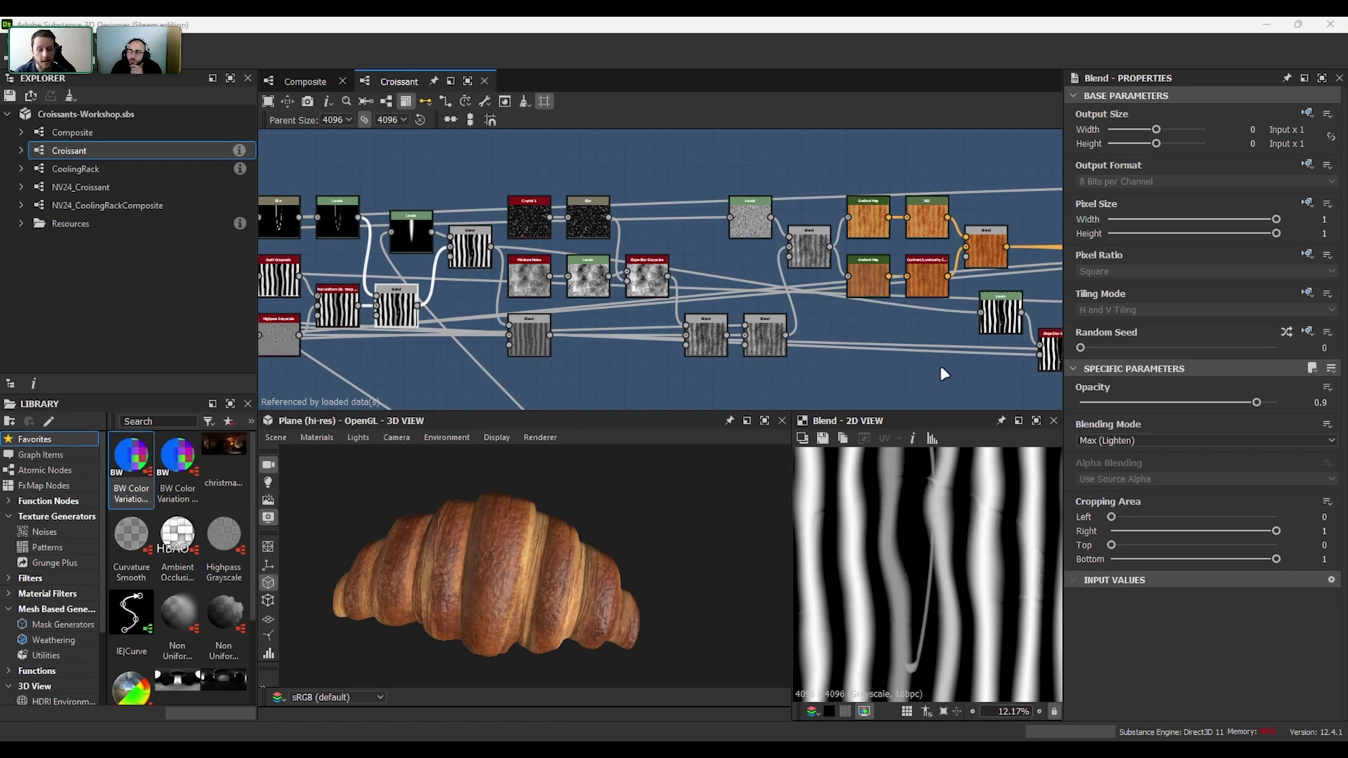
{"action": "scroll", "coordinate": [720, 335], "scroll_direction": "up", "scroll_amount": 4}
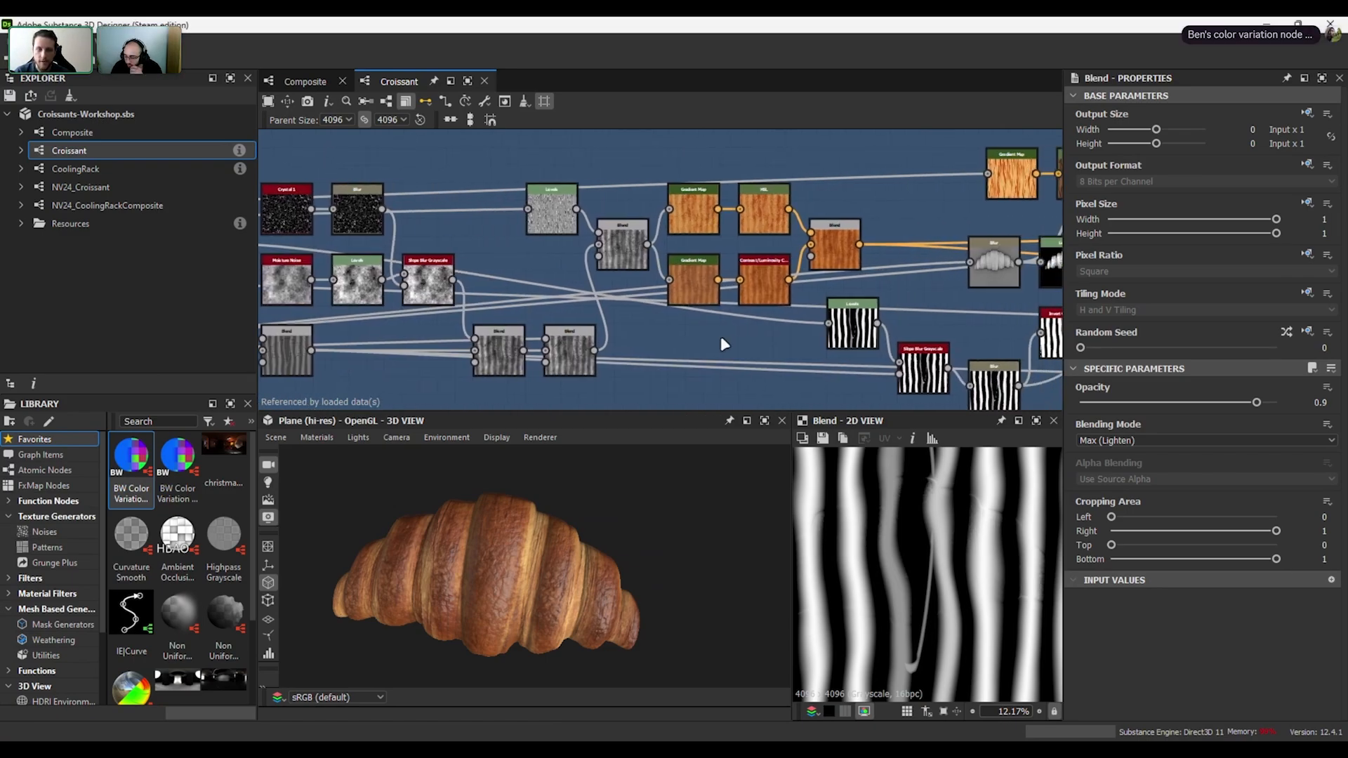
{"action": "left_click", "coordinate": [637, 254]}
{"action": "scroll", "coordinate": [906, 562], "scroll_direction": "up", "scroll_amount": 2}
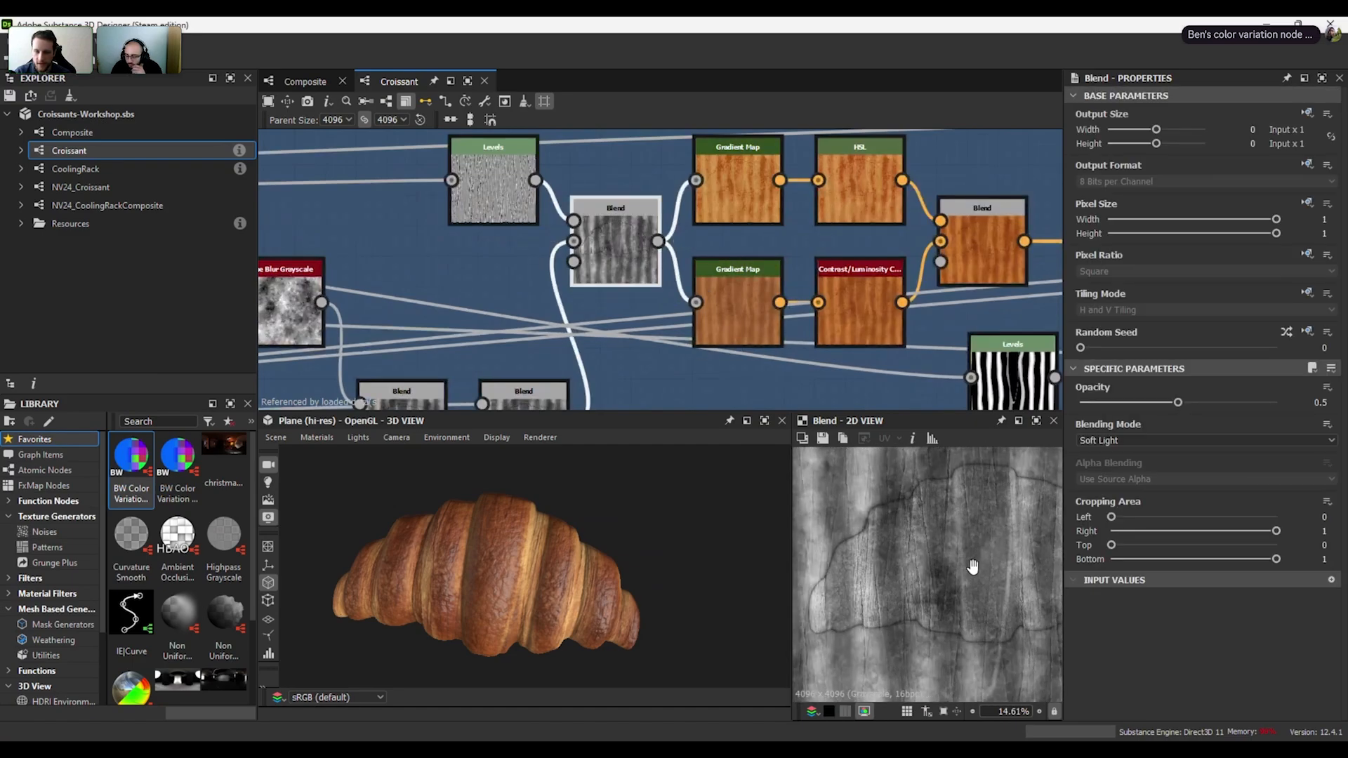
{"action": "scroll", "coordinate": [899, 557], "scroll_direction": "up", "scroll_amount": 1}
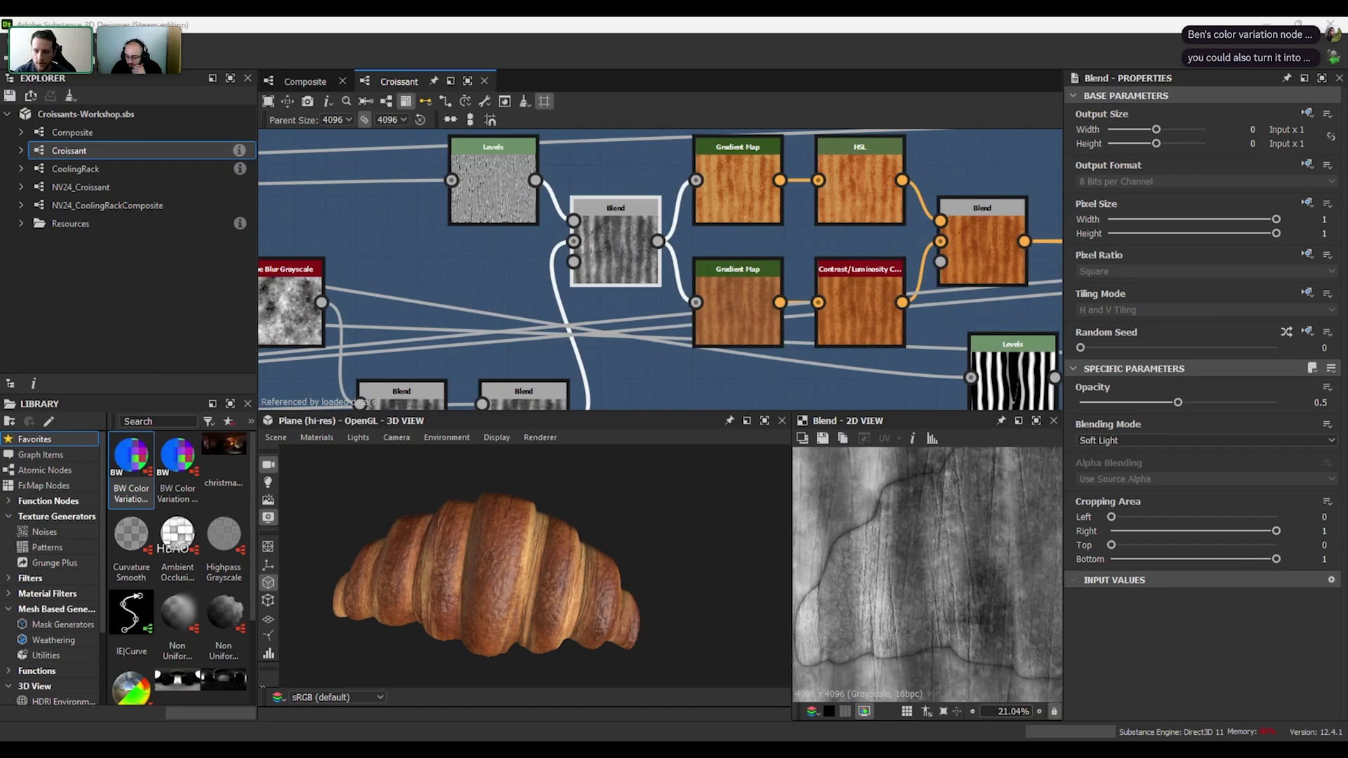
{"action": "scroll", "coordinate": [980, 650], "scroll_direction": "down", "scroll_amount": 2}
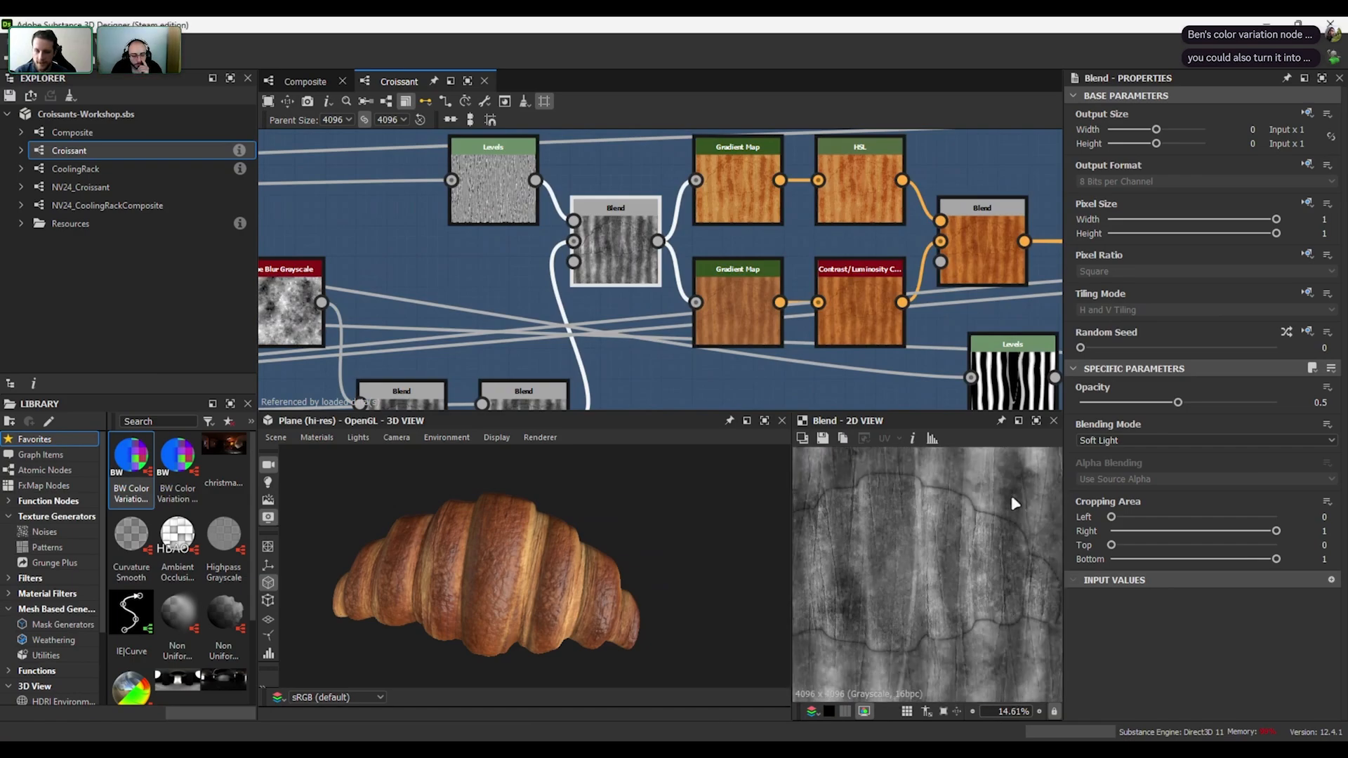
{"action": "scroll", "coordinate": [917, 539], "scroll_direction": "down", "scroll_amount": 2}
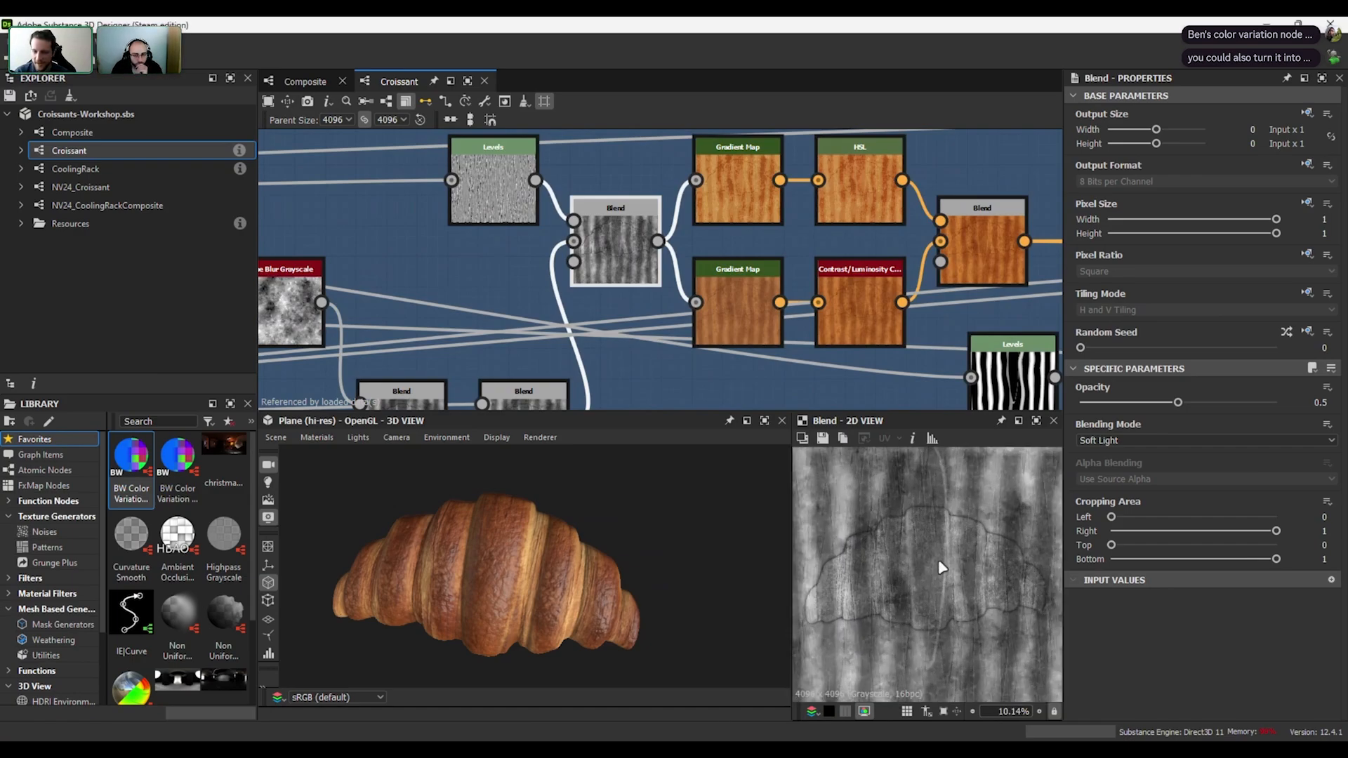
- Compare the two Gradient Map nodes in the Color frame and show the Soft Light Blend that combines their outputs
{"action": "scroll", "coordinate": [884, 533], "scroll_direction": "up", "scroll_amount": 4}
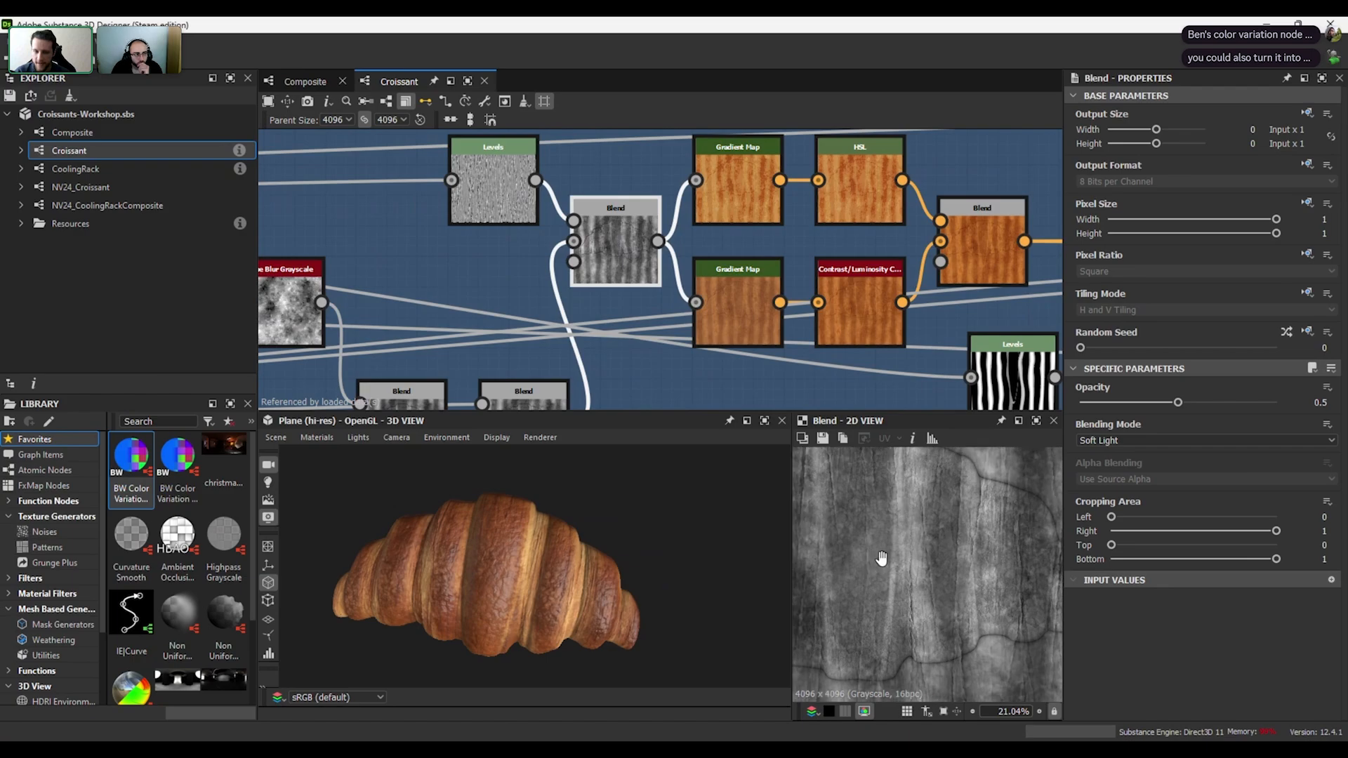
{"action": "scroll", "coordinate": [1016, 534], "scroll_direction": "down", "scroll_amount": 3}
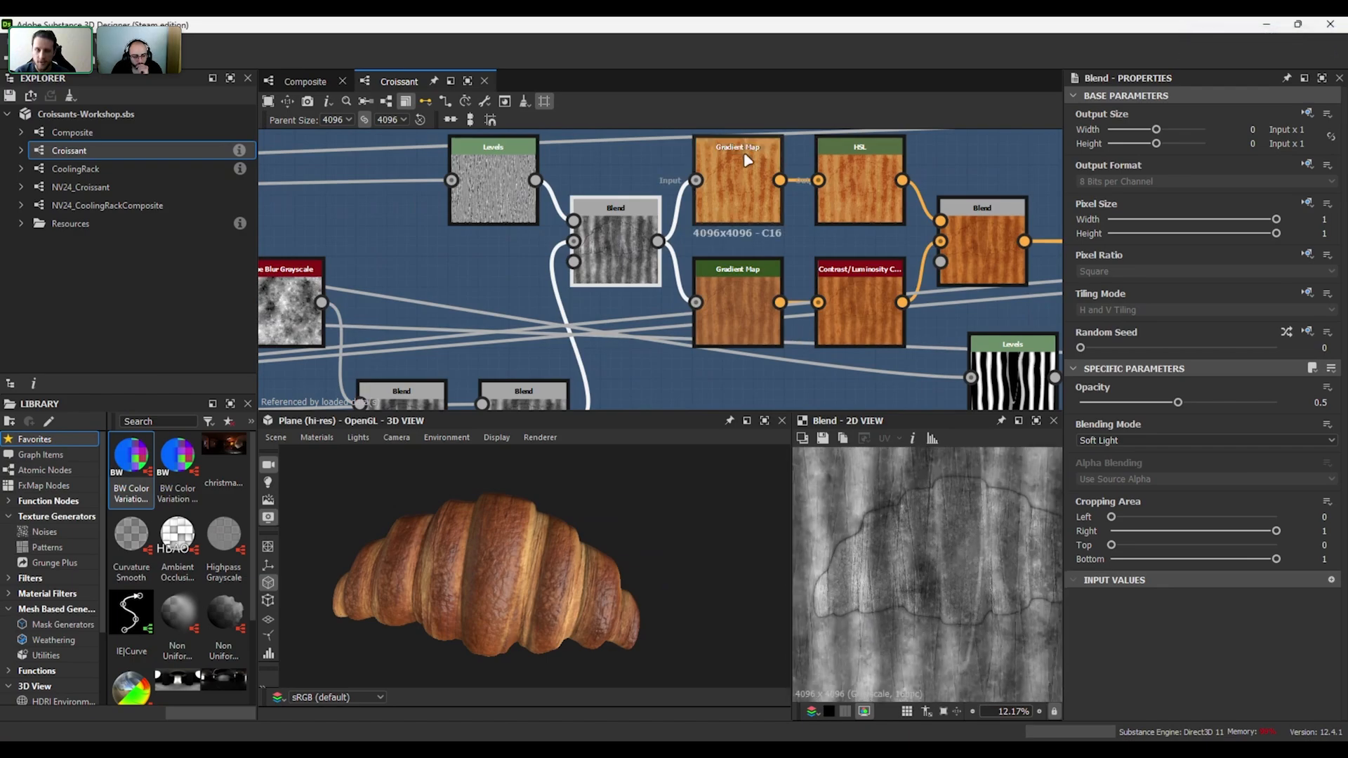
{"action": "left_click", "coordinate": [756, 194]}
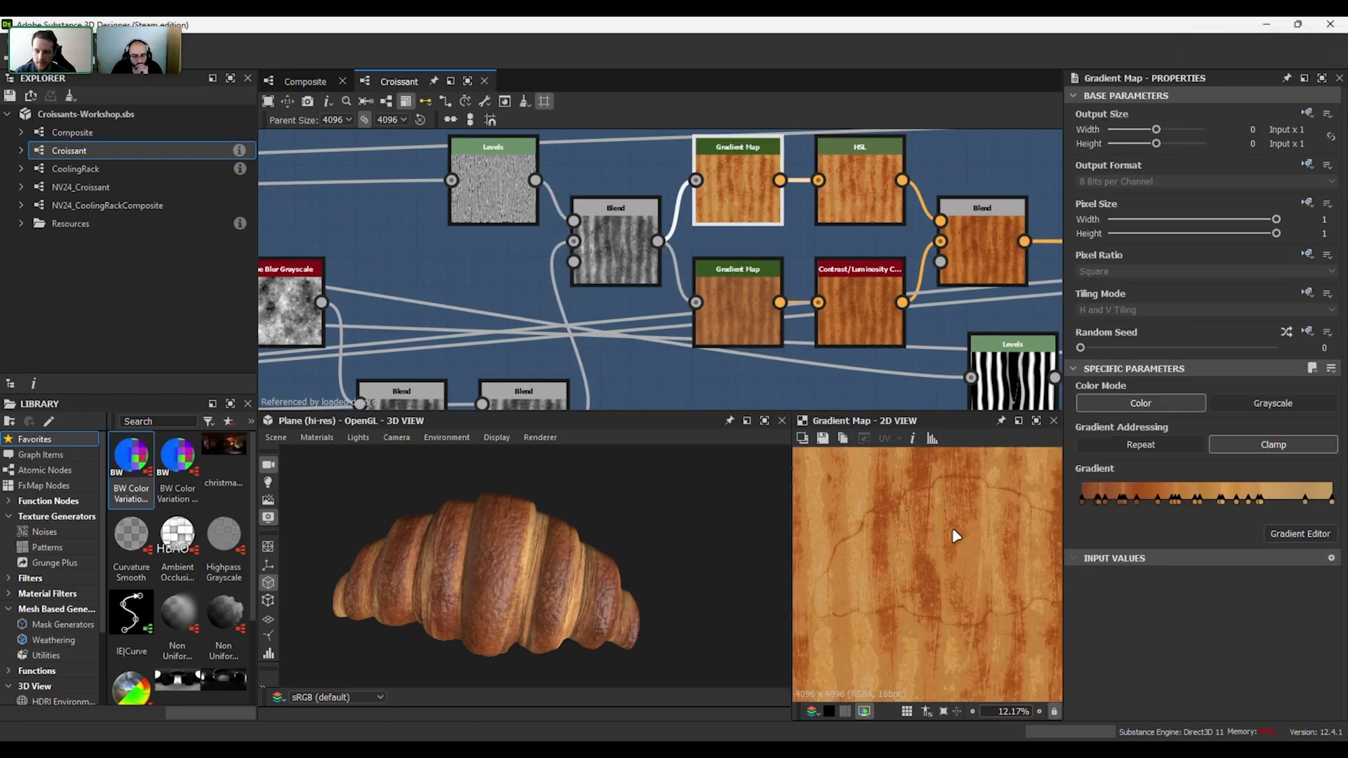
{"action": "left_click", "coordinate": [739, 311]}
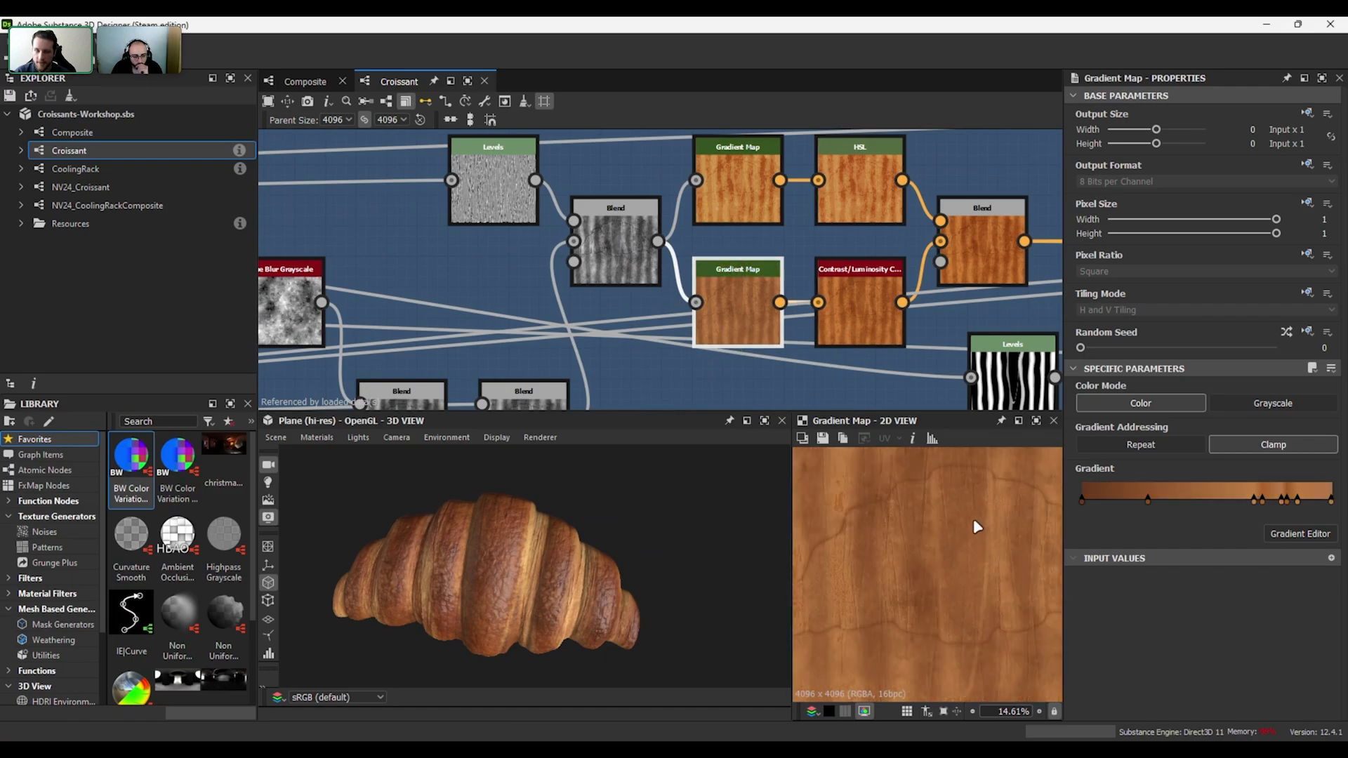
{"action": "left_click", "coordinate": [761, 225]}
{"action": "middle_click_drag", "start_coordinate": [845, 246], "coordinate": [720, 239]}
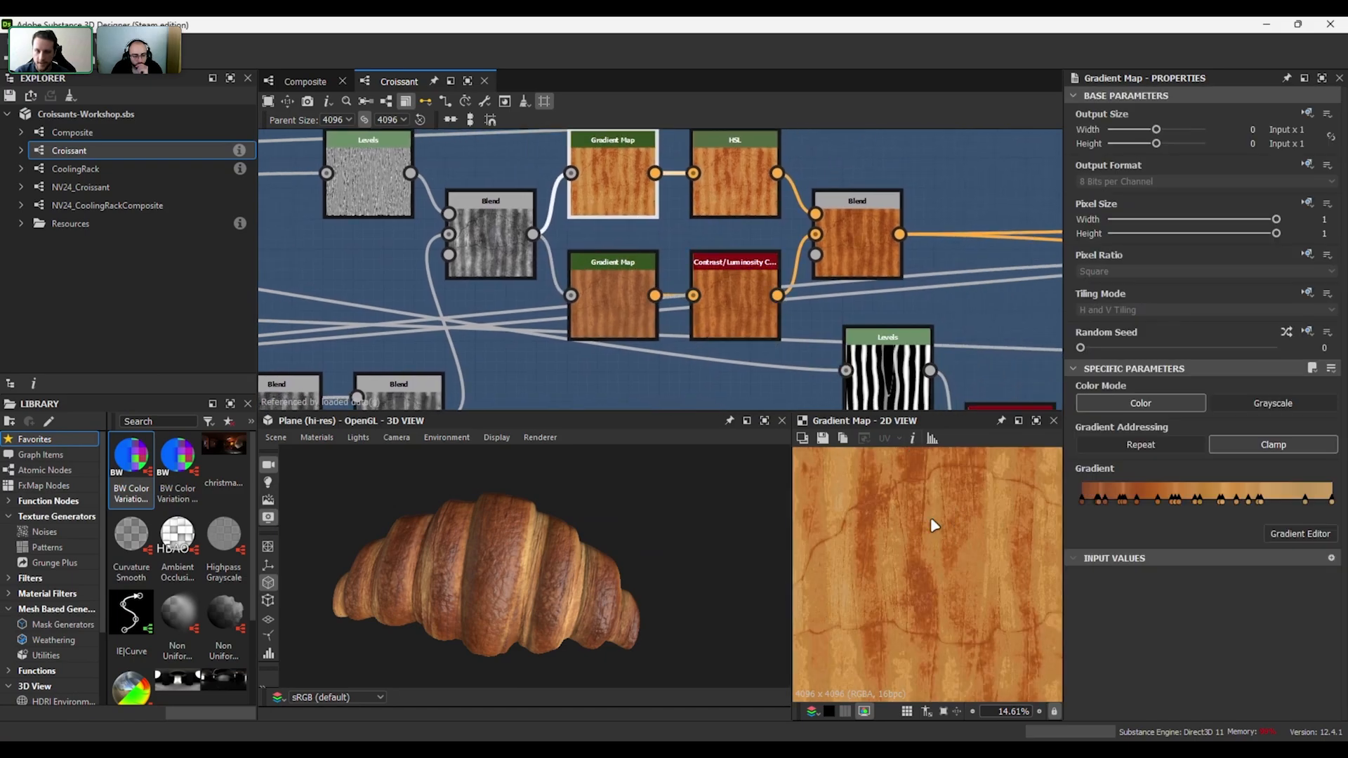
{"action": "left_click", "coordinate": [858, 247]}
{"action": "middle_click_drag", "start_coordinate": [979, 275], "coordinate": [664, 262]}
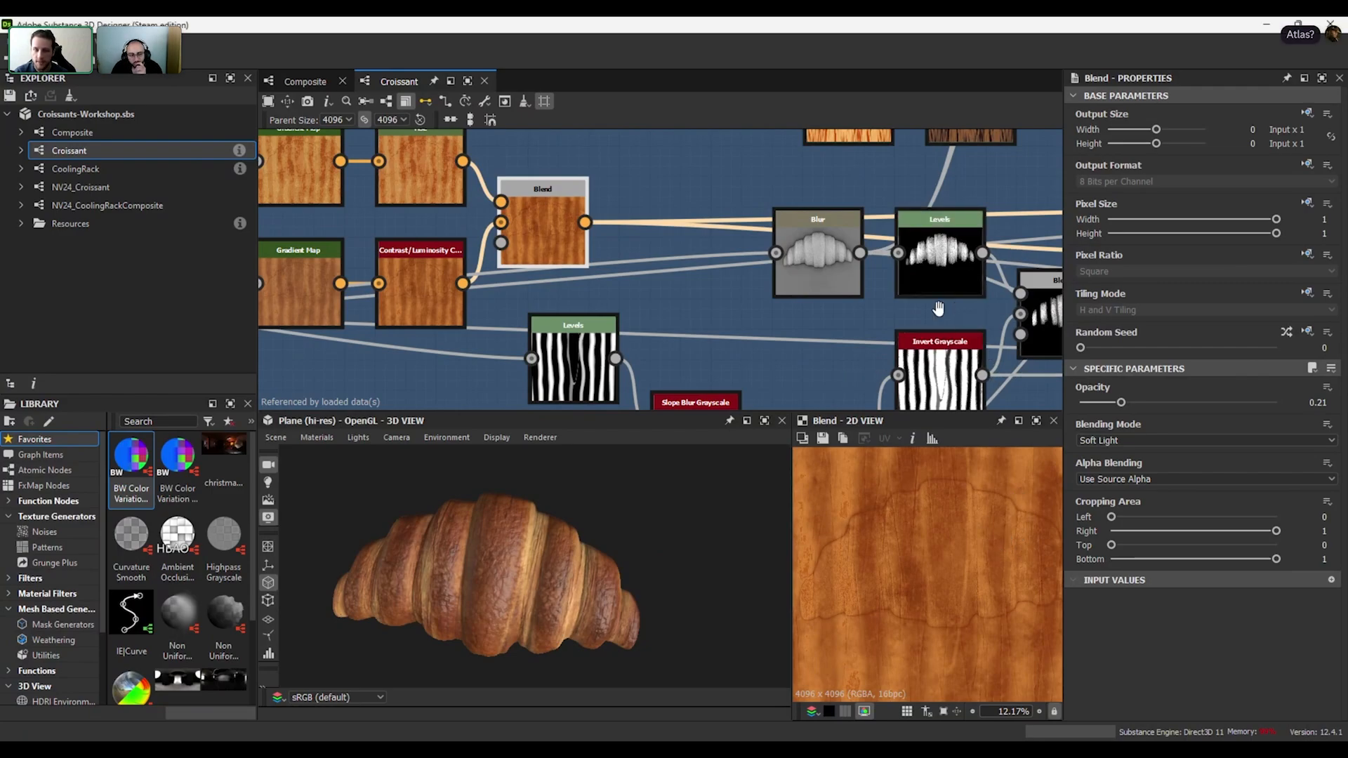
- Show the Multiply Blend that masks the croissant's bands in the Color frame, inspect it up close and follow it to the color Blend
{"action": "middle_click_drag", "start_coordinate": [966, 266], "coordinate": [680, 242]}
{"action": "scroll", "coordinate": [681, 243], "scroll_direction": "up", "scroll_amount": 2}
{"action": "double_click", "coordinate": [871, 309]}
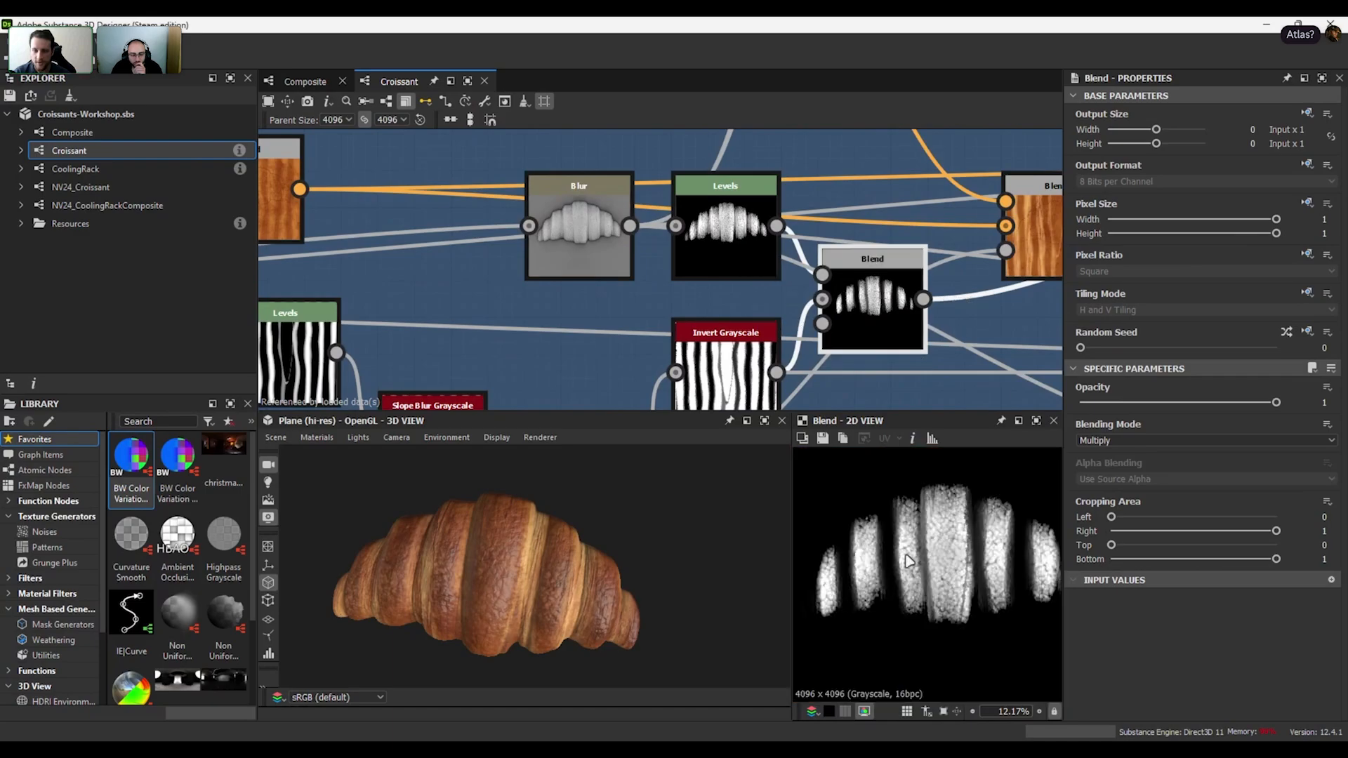
{"action": "scroll", "coordinate": [997, 569], "scroll_direction": "up", "scroll_amount": 3}
{"action": "scroll", "coordinate": [1003, 577], "scroll_direction": "down", "scroll_amount": 2}
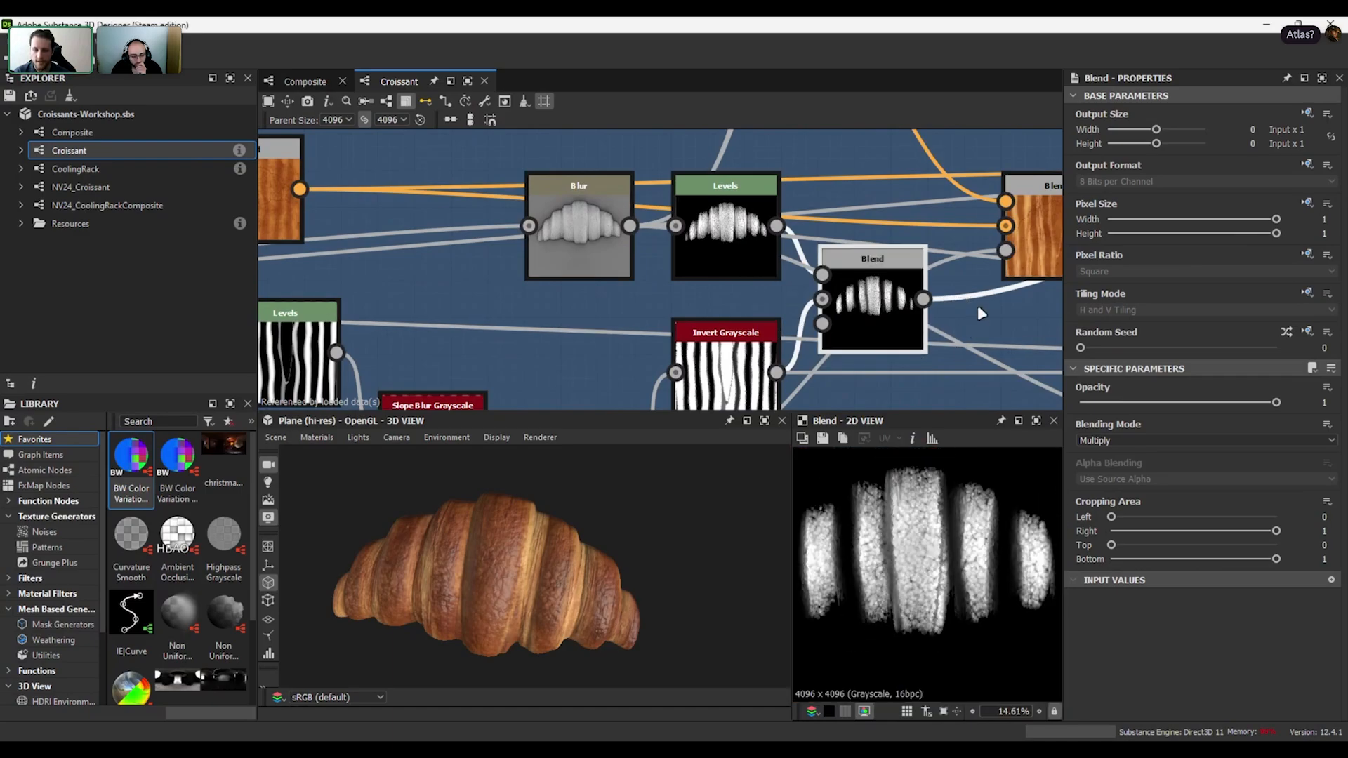
{"action": "middle_click_drag", "start_coordinate": [977, 305], "coordinate": [874, 320]}
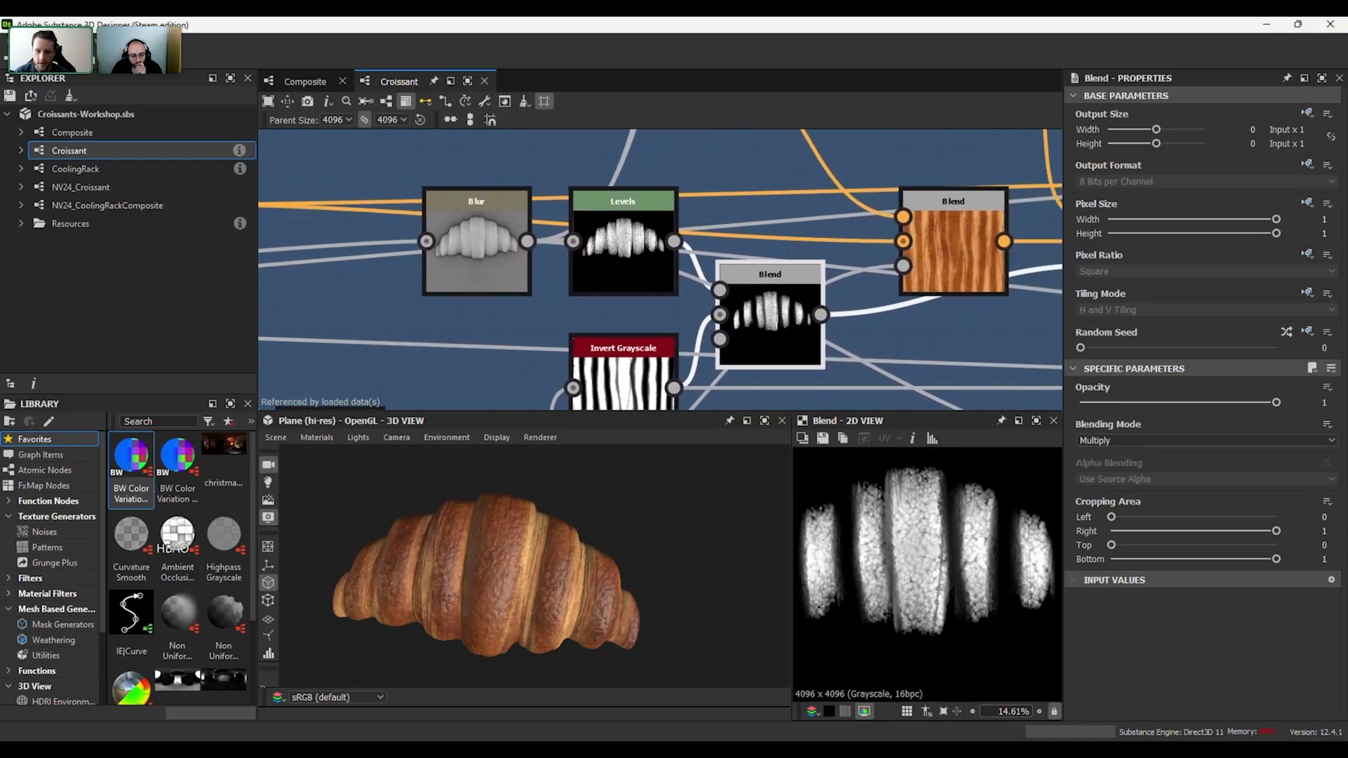
{"action": "scroll", "coordinate": [1004, 295], "scroll_direction": "down", "scroll_amount": 1}
{"action": "middle_click_drag", "start_coordinate": [1004, 295], "coordinate": [770, 336]}
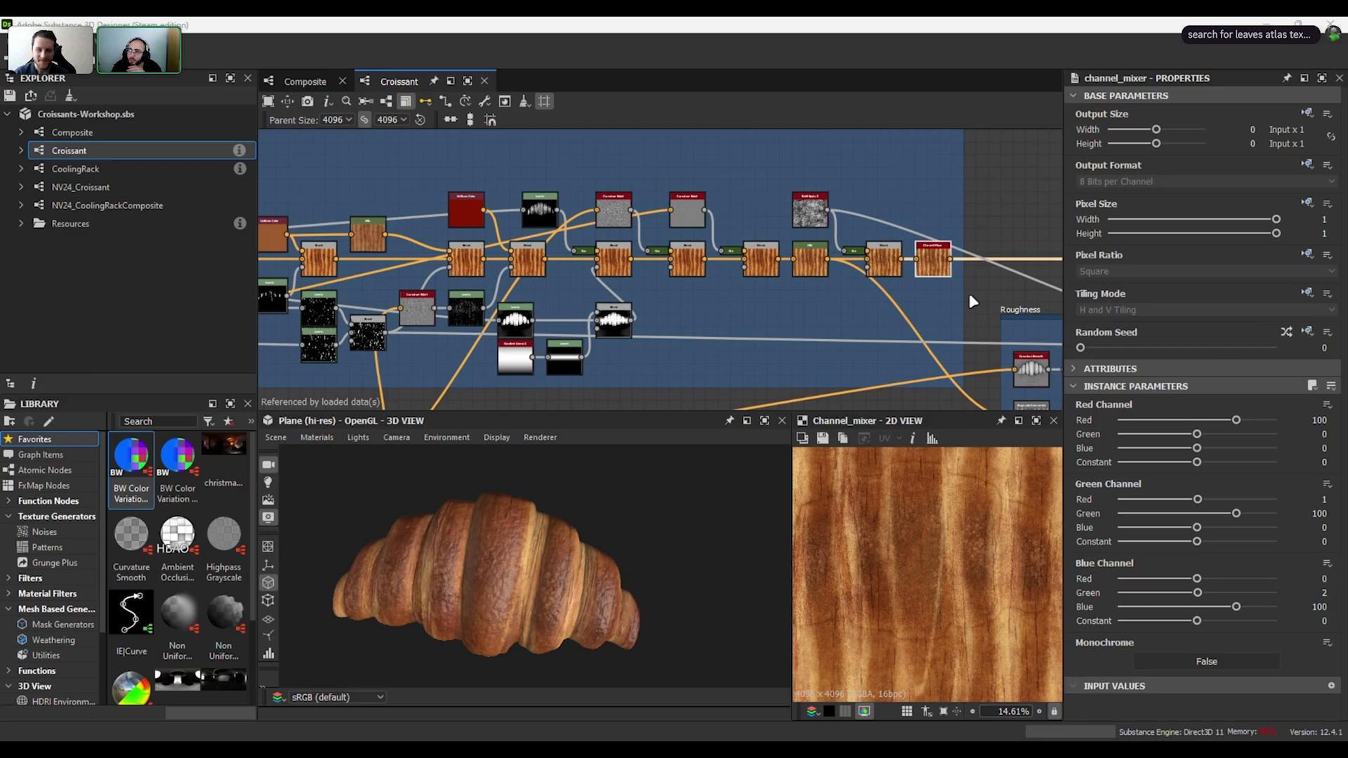
- Show the HSL node near the end of the Color frame's main chain, just before the last Blend and Channel Mixer
{"action": "scroll", "coordinate": [973, 571], "scroll_direction": "down", "scroll_amount": 1}
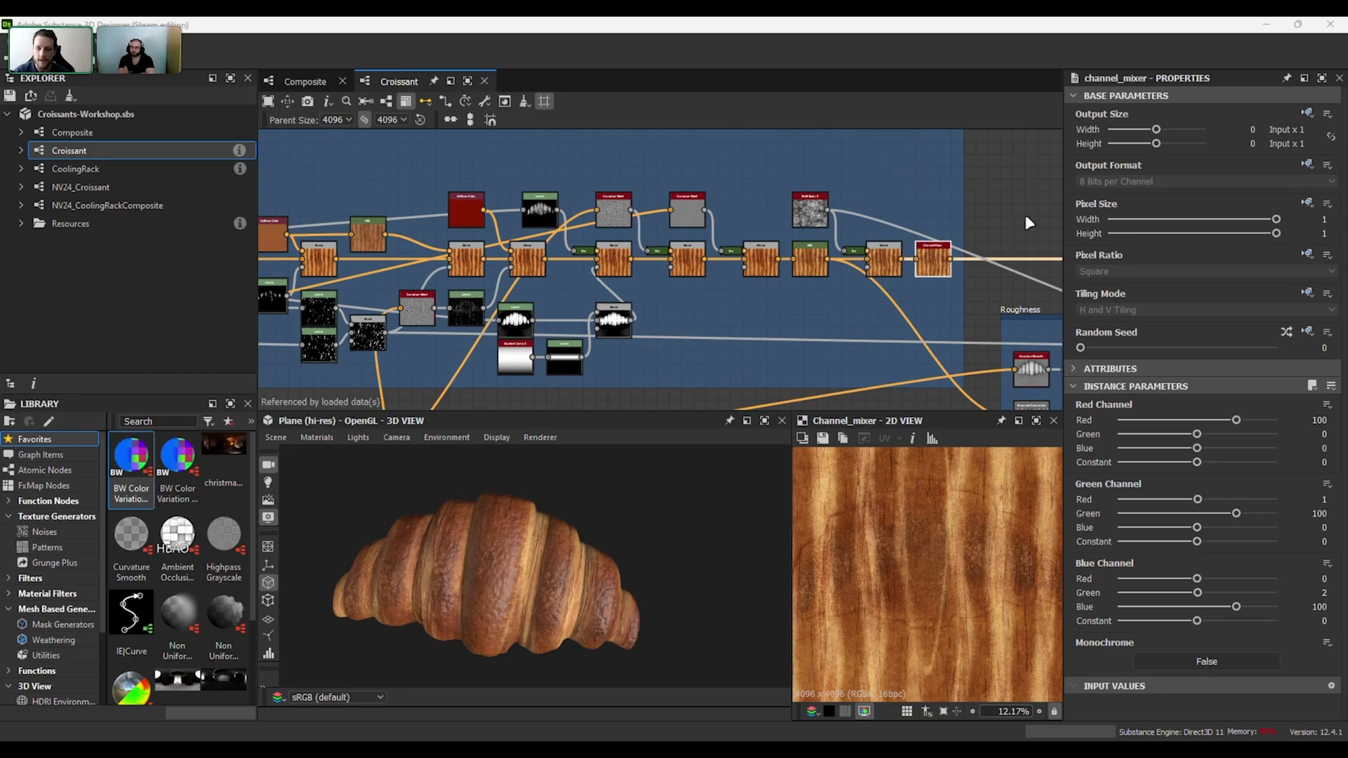
{"action": "scroll", "coordinate": [818, 276], "scroll_direction": "down", "scroll_amount": 1}
{"action": "middle_click_drag", "start_coordinate": [818, 276], "coordinate": [614, 249]}
{"action": "scroll", "coordinate": [580, 223], "scroll_direction": "up", "scroll_amount": 4}
{"action": "double_click", "coordinate": [587, 202]}
{"action": "scroll", "coordinate": [608, 227], "scroll_direction": "up", "scroll_amount": 1}
{"action": "scroll", "coordinate": [672, 268], "scroll_direction": "down", "scroll_amount": 3}
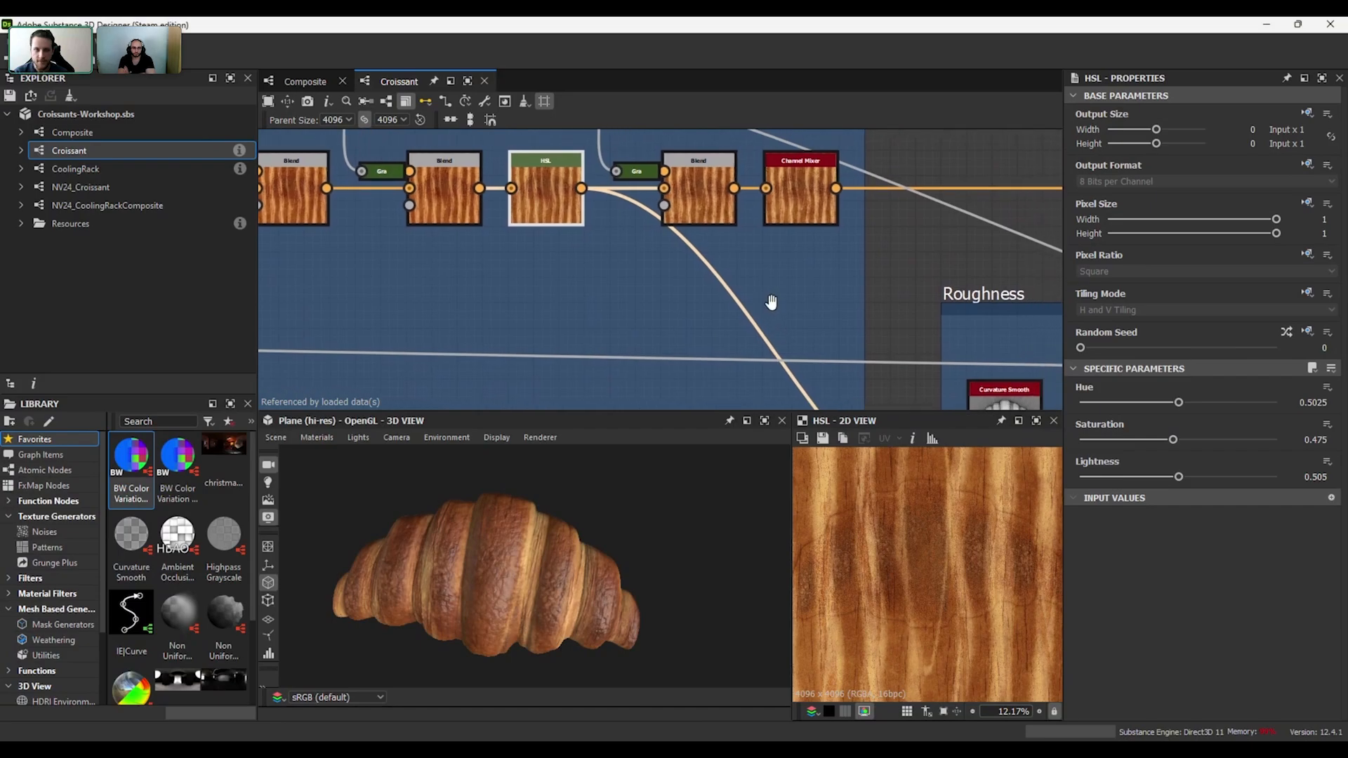
- Follow the HSL output into the Roughness frame and show its Grayscale Conversion and Levels nodes
{"action": "scroll", "coordinate": [673, 268], "scroll_direction": "down", "scroll_amount": 2}
{"action": "middle_click_drag", "start_coordinate": [739, 299], "coordinate": [541, 234]}
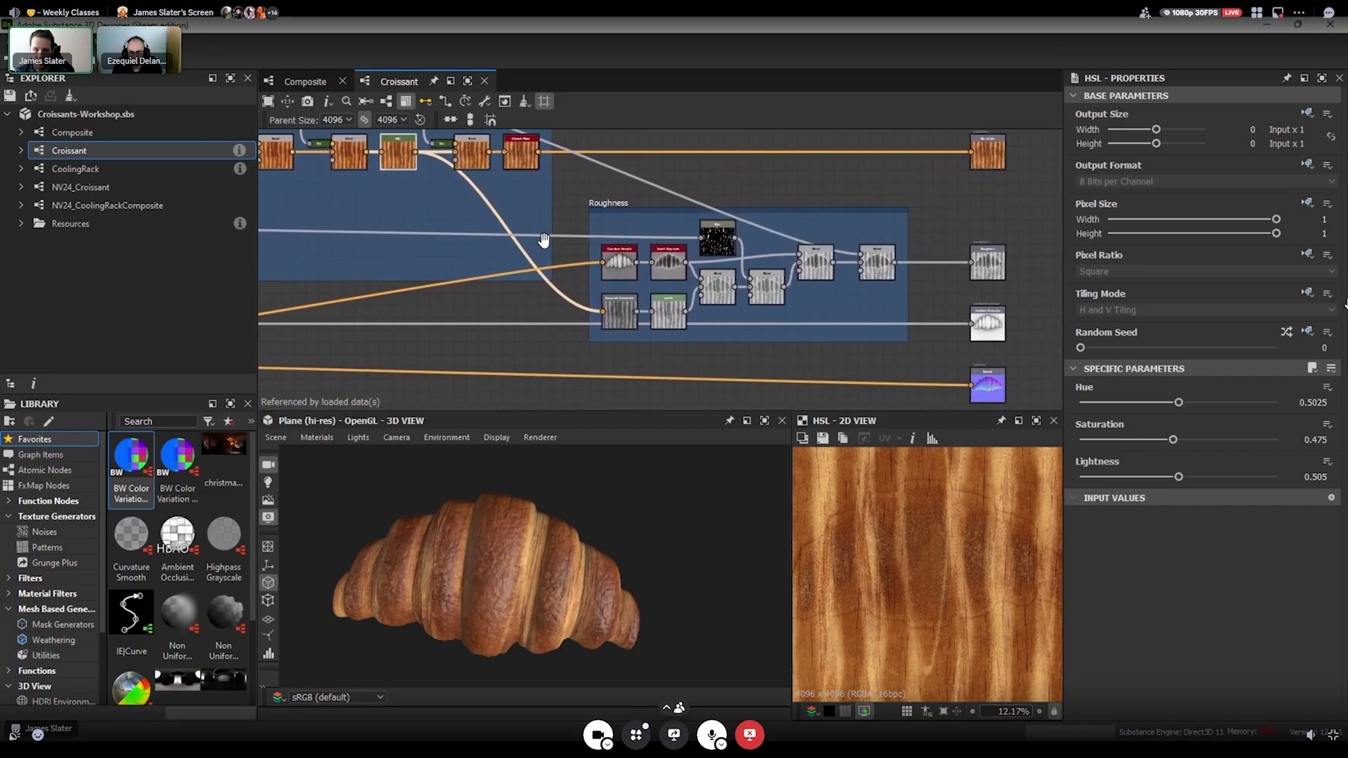
{"action": "scroll", "coordinate": [858, 289], "scroll_direction": "up", "scroll_amount": 2}
{"action": "middle_click_drag", "start_coordinate": [857, 291], "coordinate": [884, 306]}
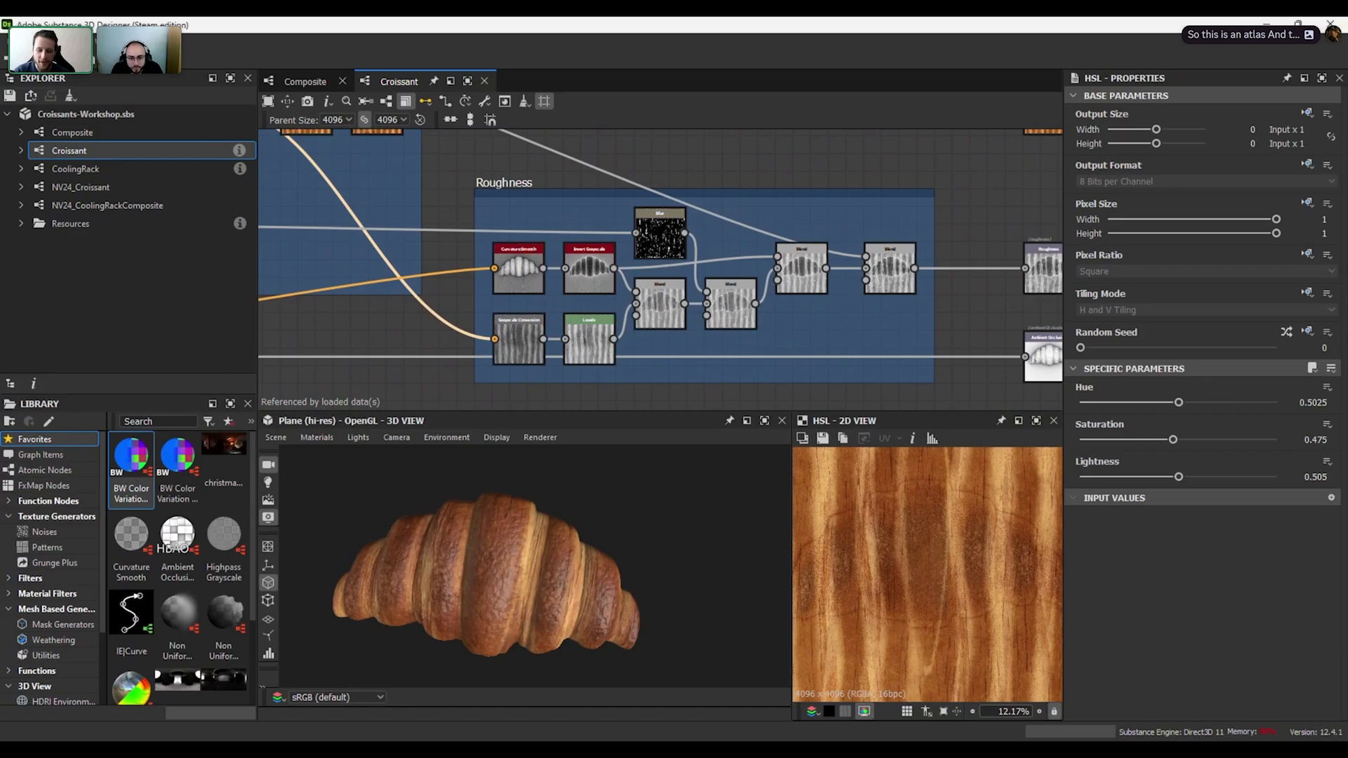
{"action": "middle_click_drag", "start_coordinate": [754, 271], "coordinate": [780, 240]}
{"action": "scroll", "coordinate": [830, 260], "scroll_direction": "up", "scroll_amount": 2}
{"action": "scroll", "coordinate": [780, 241], "scroll_direction": "down", "scroll_amount": 1}
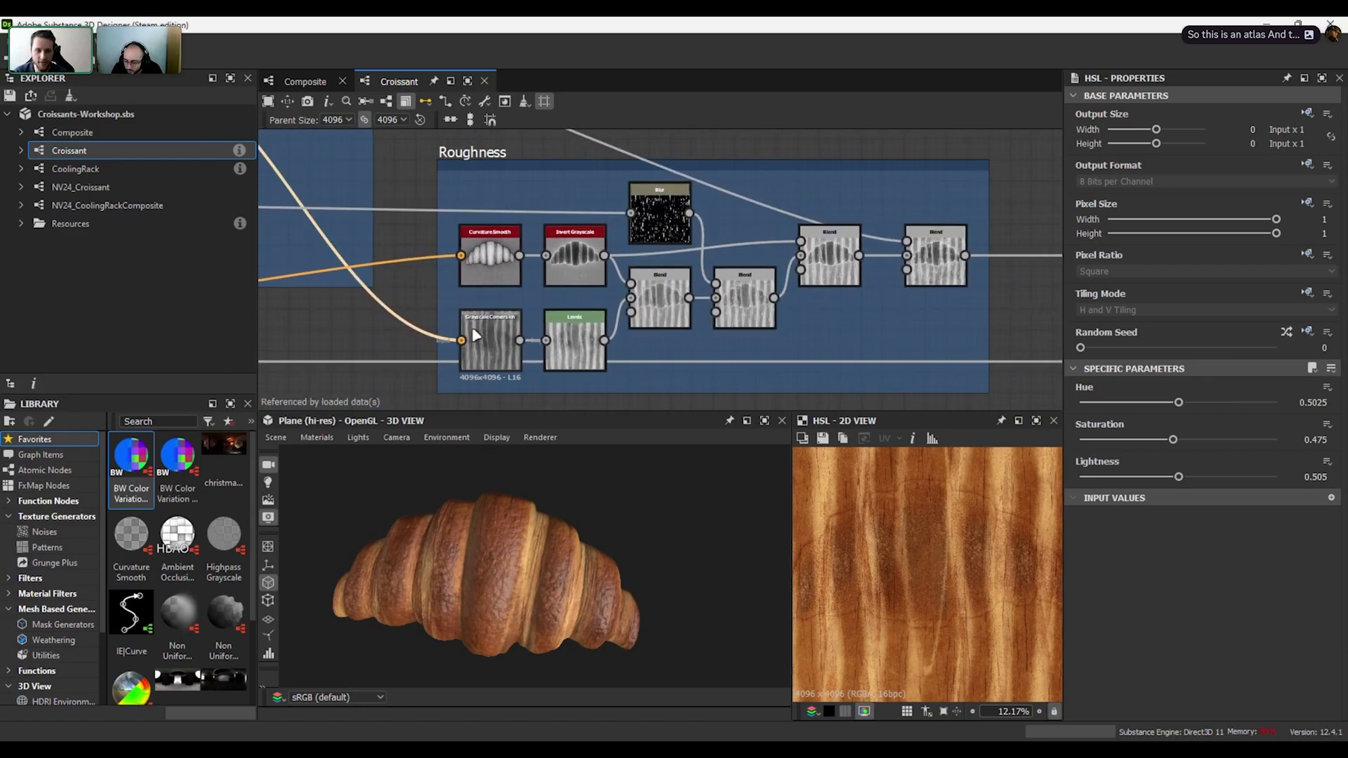
{"action": "double_click", "coordinate": [486, 341]}
{"action": "scroll", "coordinate": [920, 547], "scroll_direction": "up", "scroll_amount": 2}
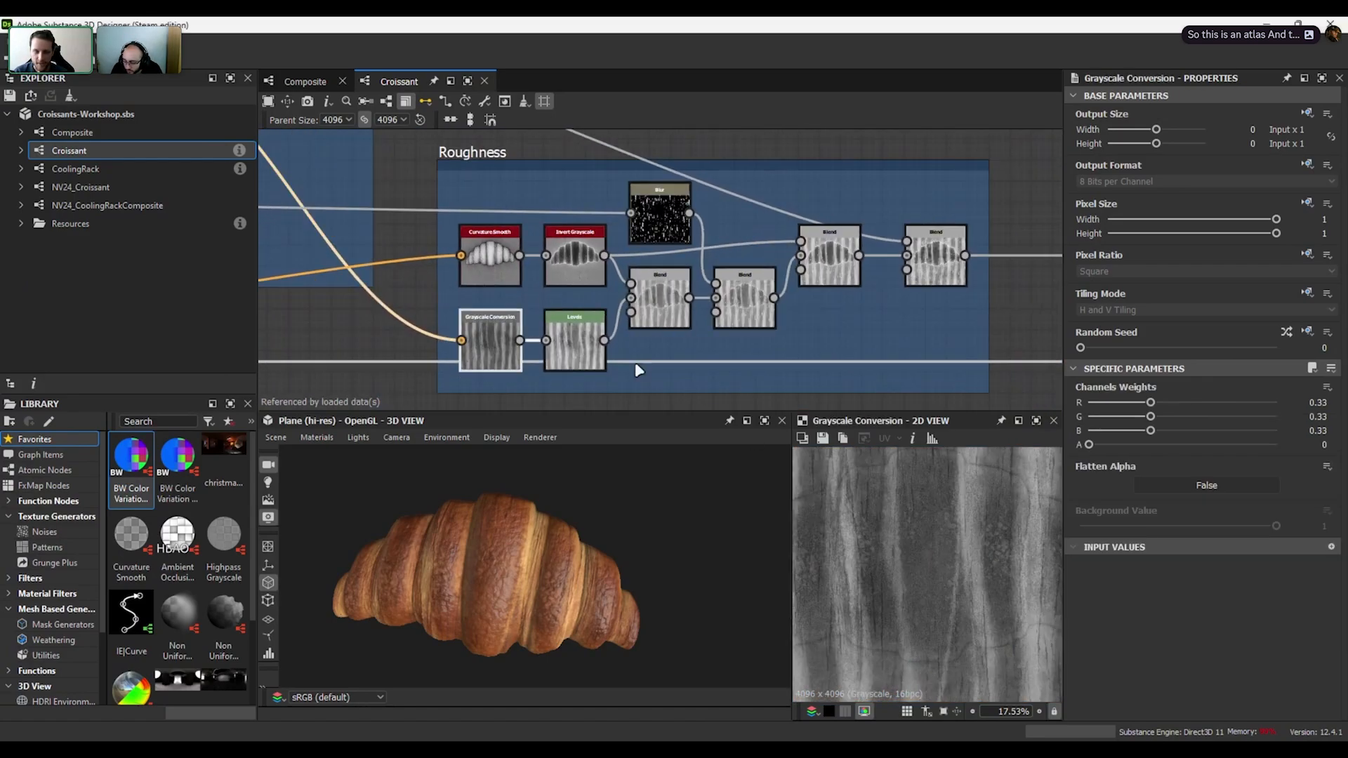
{"action": "double_click", "coordinate": [576, 347]}
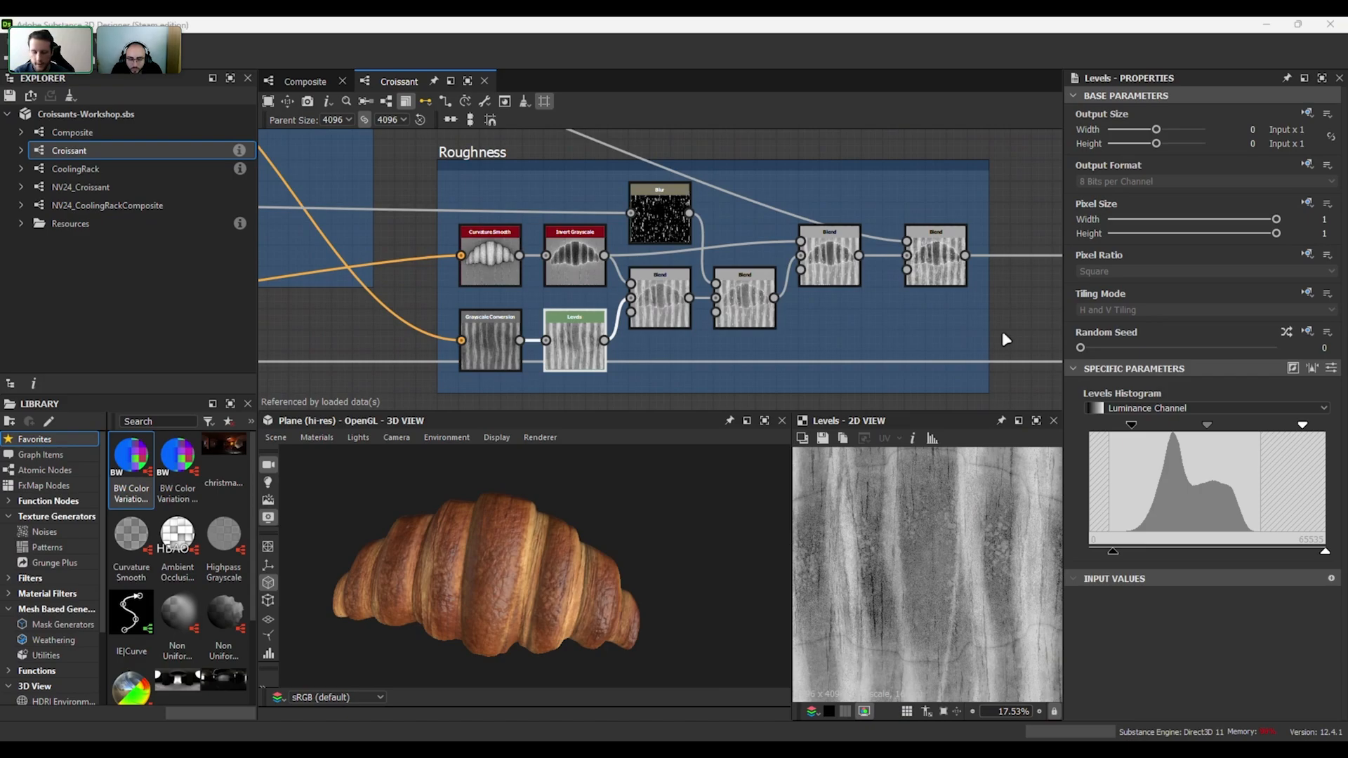
- Show the Max (Lighten) Blend that combines the inverted Curvature Smooth with the Levels output, examining the croissant's edges
{"action": "middle_click_drag", "start_coordinate": [1010, 306], "coordinate": [1013, 327]}
{"action": "scroll", "coordinate": [529, 306], "scroll_direction": "up", "scroll_amount": 5}
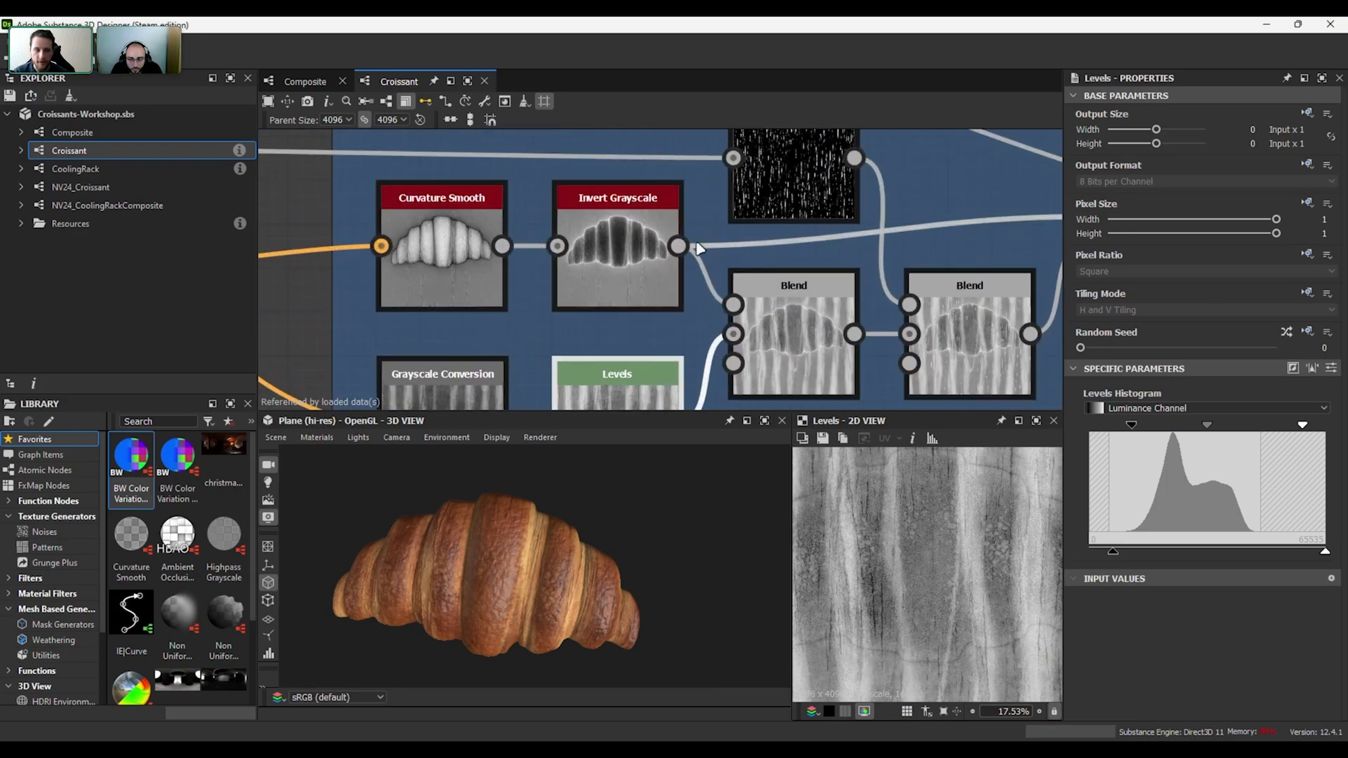
{"action": "middle_click_drag", "start_coordinate": [480, 230], "coordinate": [406, 214]}
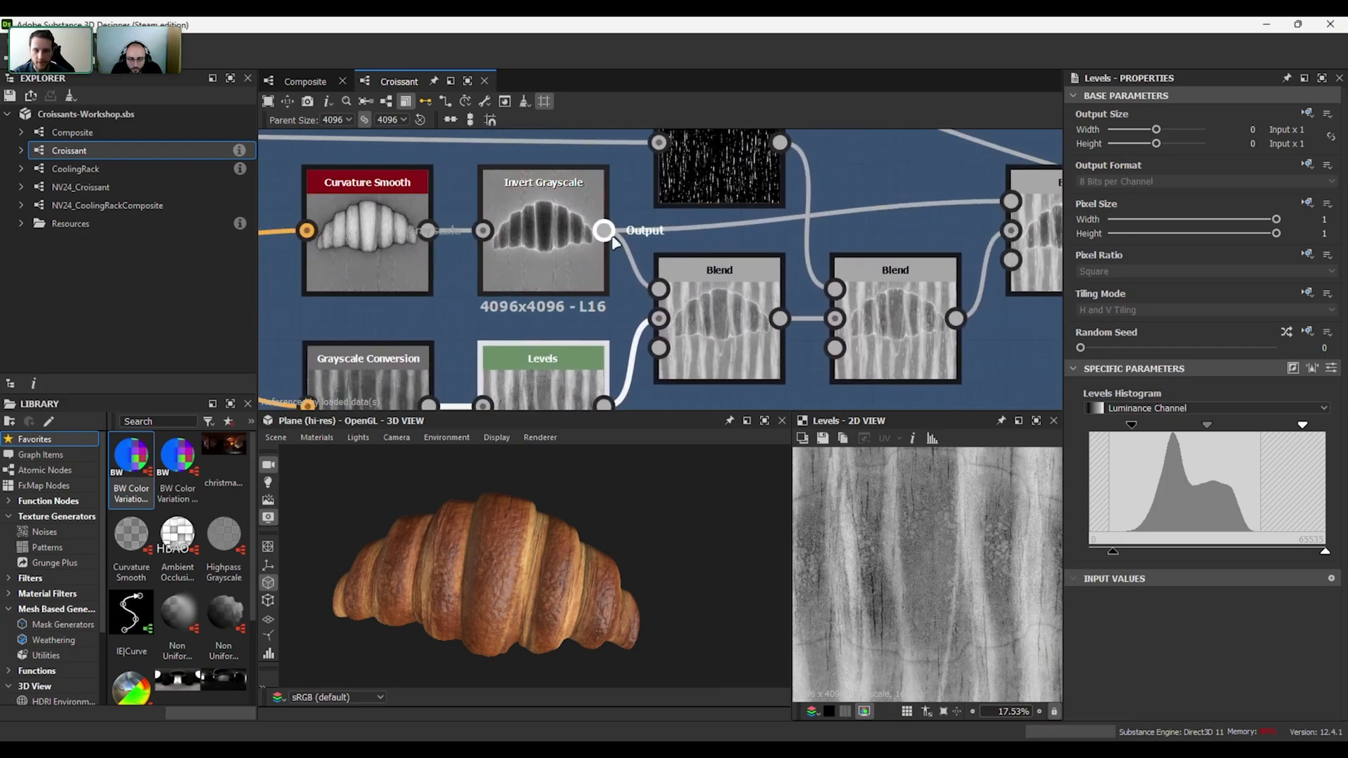
{"action": "left_click", "coordinate": [702, 309]}
{"action": "scroll", "coordinate": [880, 482], "scroll_direction": "up", "scroll_amount": 2}
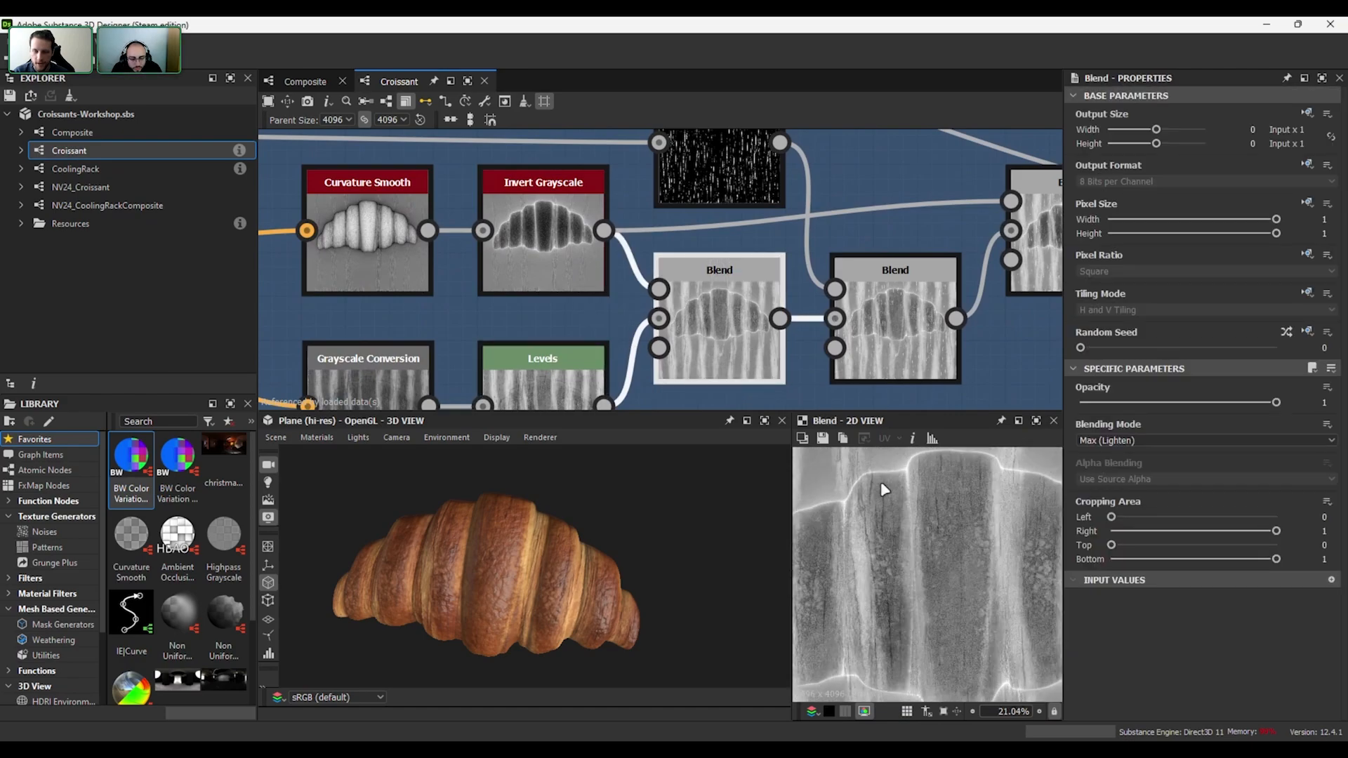
{"action": "scroll", "coordinate": [864, 365], "scroll_direction": "down", "scroll_amount": 2}
- Show the final Overlay Blend of the Roughness frame and look over its connections to the graph outputs
{"action": "middle_click_drag", "start_coordinate": [835, 283], "coordinate": [522, 245]}
{"action": "double_click", "coordinate": [831, 254]}
{"action": "scroll", "coordinate": [904, 514], "scroll_direction": "down", "scroll_amount": 3}
{"action": "scroll", "coordinate": [903, 511], "scroll_direction": "down", "scroll_amount": 1}
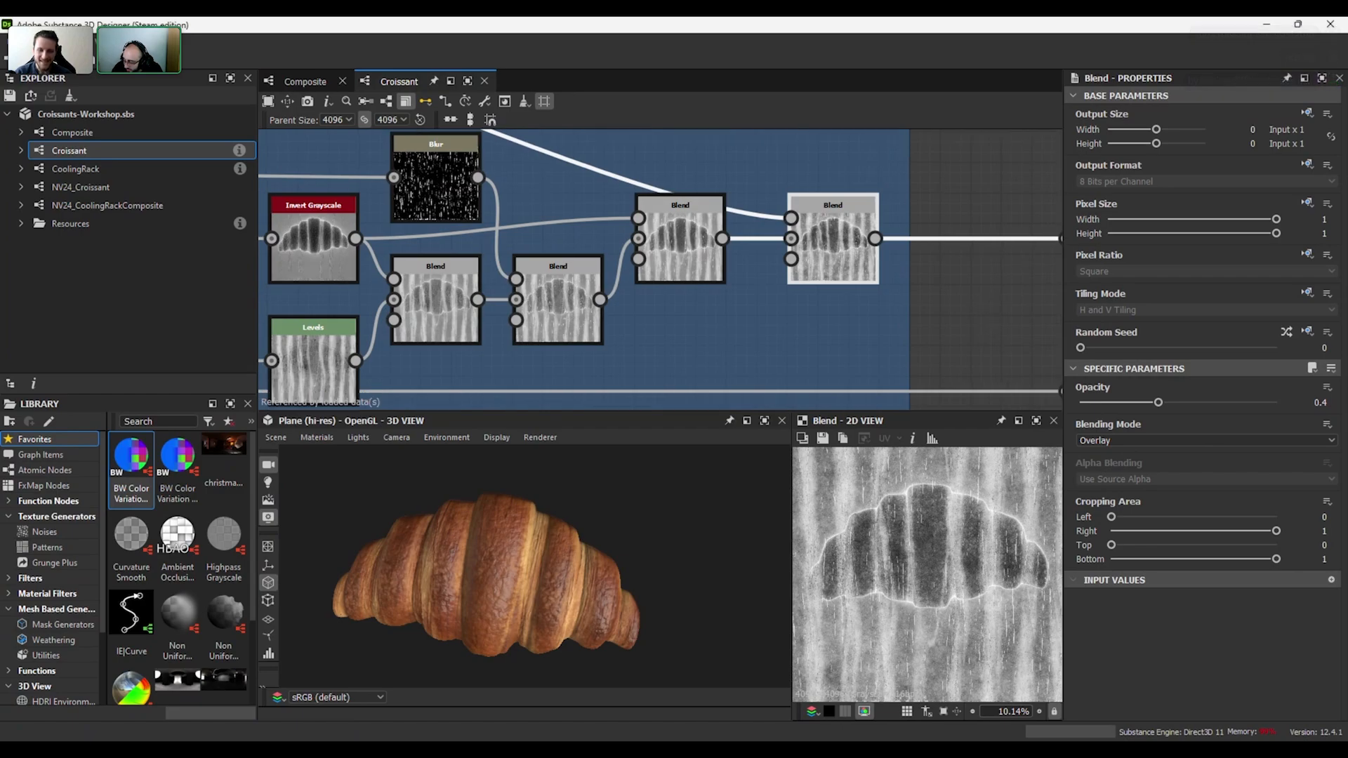
{"action": "scroll", "coordinate": [930, 327], "scroll_direction": "down", "scroll_amount": 2}
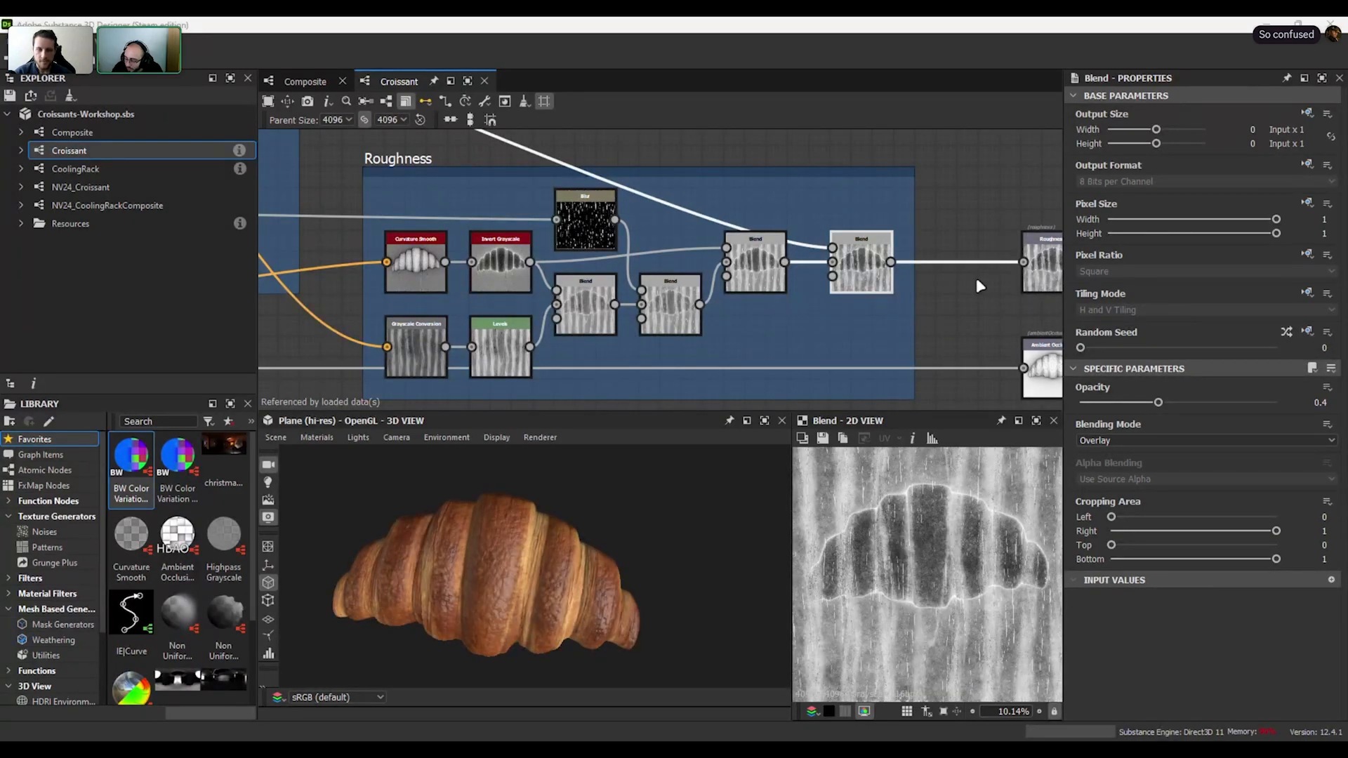
{"action": "scroll", "coordinate": [989, 285], "scroll_direction": "down", "scroll_amount": 4}
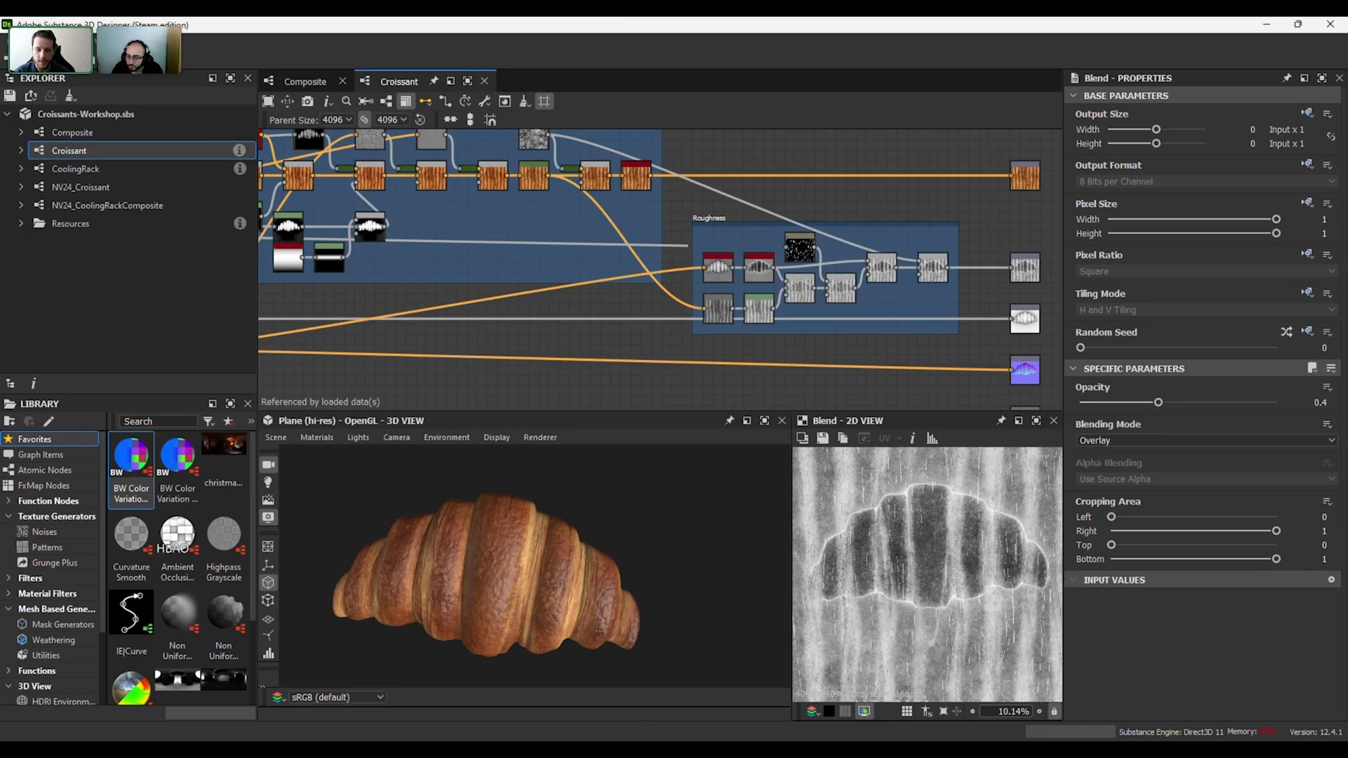
- Inspect the croissant in 3D from several angles and distances, checking the surface and relief alongside the graph outputs
{"action": "left_click", "coordinate": [634, 745]}
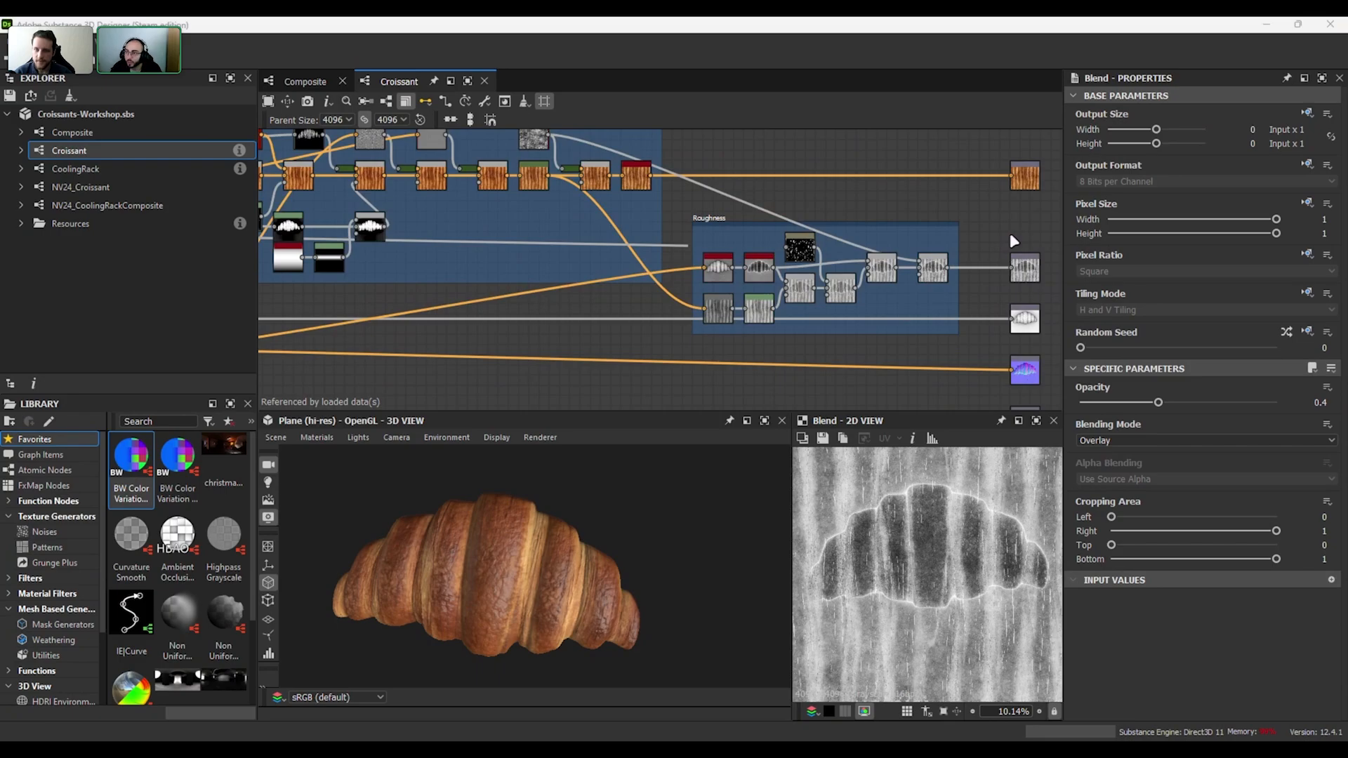
{"action": "left_click_drag", "start_coordinate": [459, 633], "coordinate": [485, 558]}
{"action": "scroll", "coordinate": [583, 575], "scroll_direction": "up", "scroll_amount": 4}
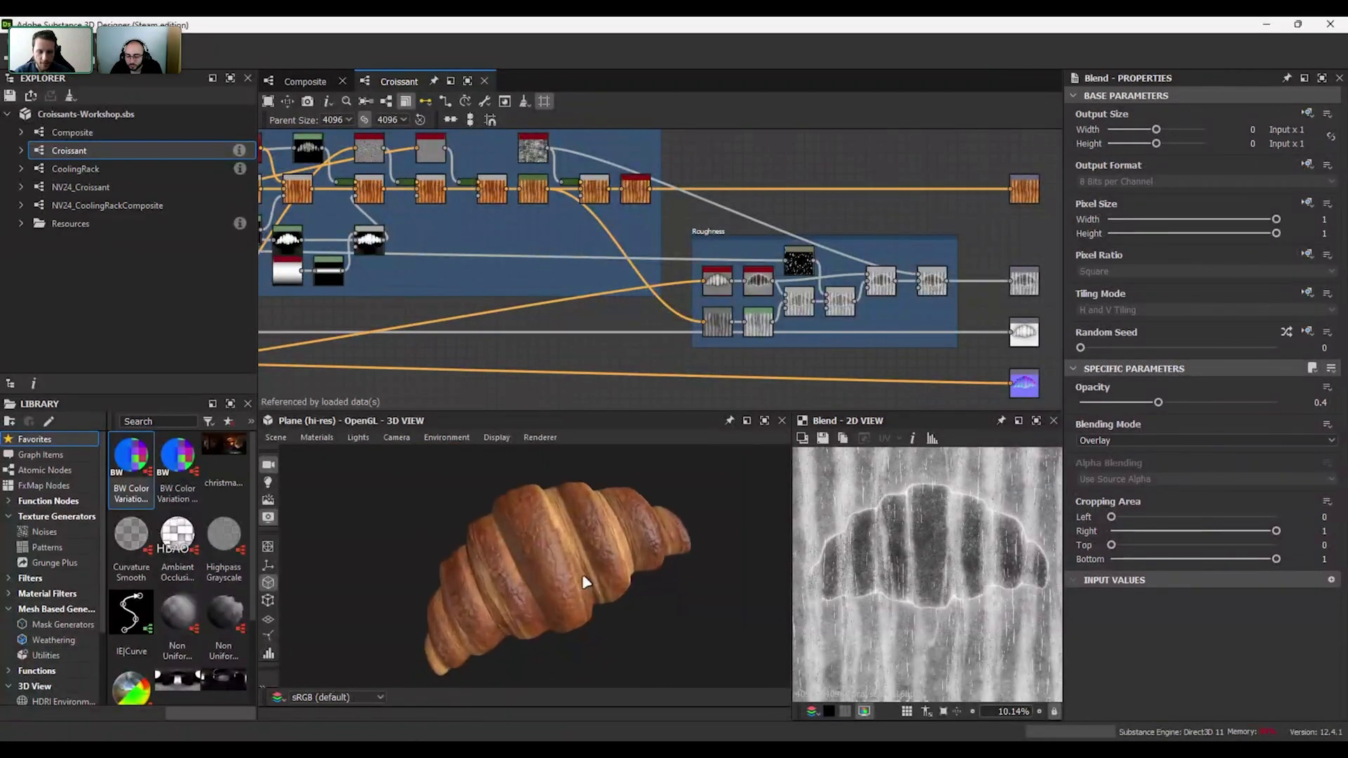
{"action": "left_click_drag", "start_coordinate": [582, 574], "coordinate": [613, 657]}
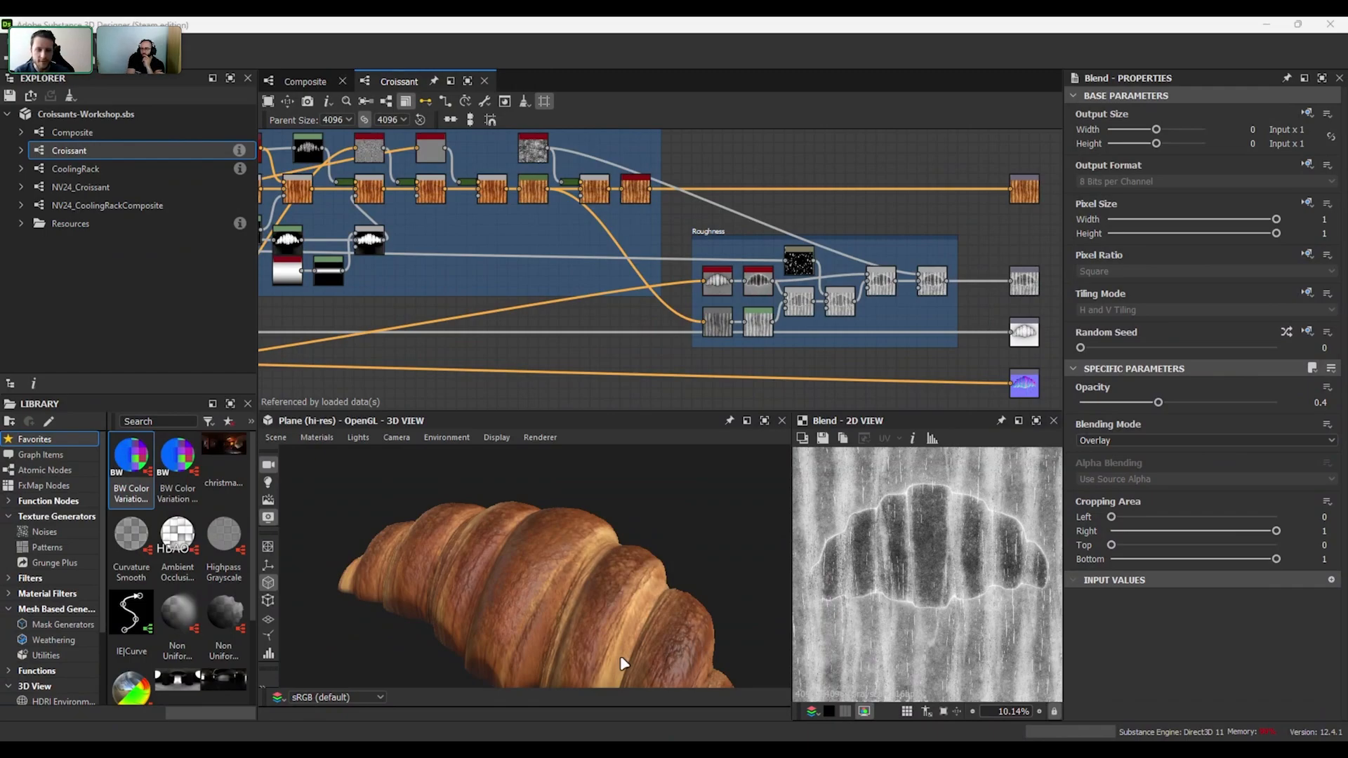
{"action": "left_click_drag", "start_coordinate": [621, 659], "coordinate": [646, 529]}
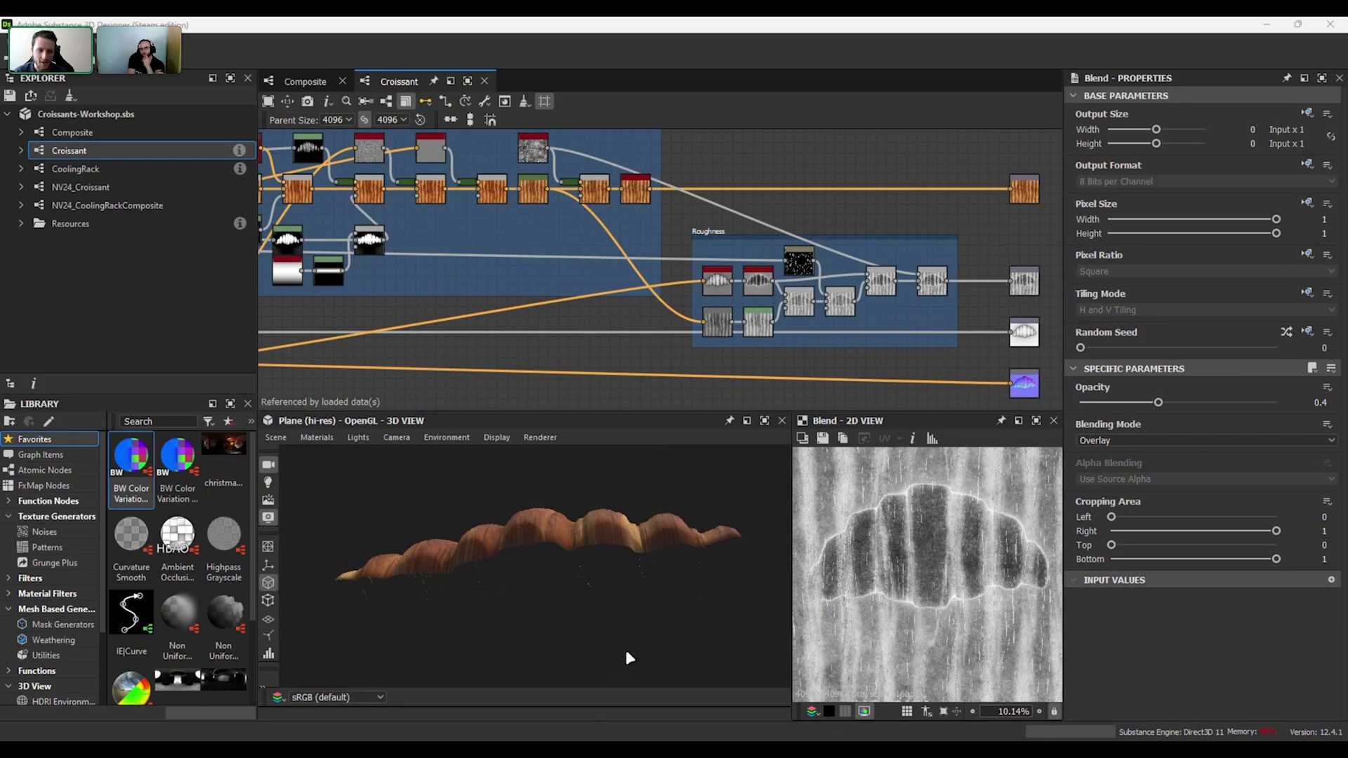
{"action": "left_click_drag", "start_coordinate": [625, 650], "coordinate": [608, 608]}
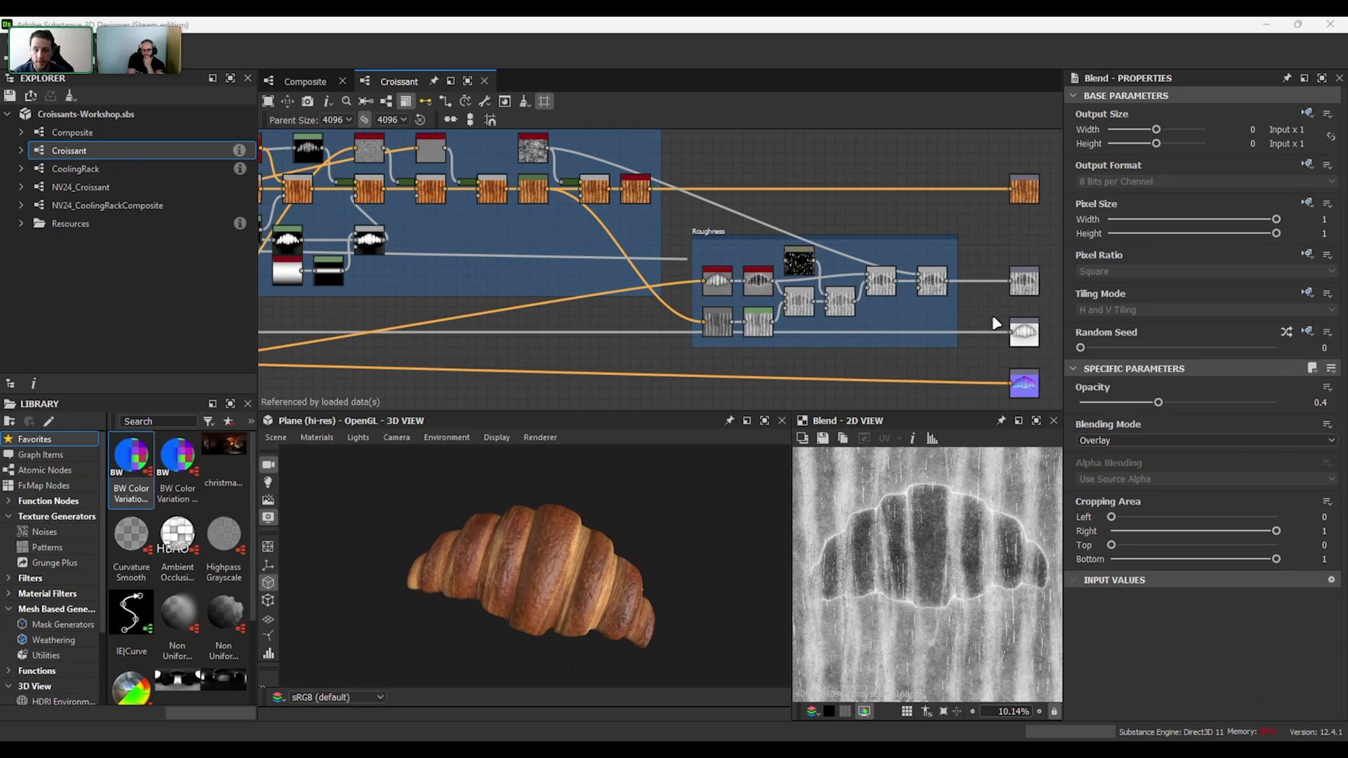
{"action": "middle_click_drag", "start_coordinate": [997, 306], "coordinate": [1004, 299]}
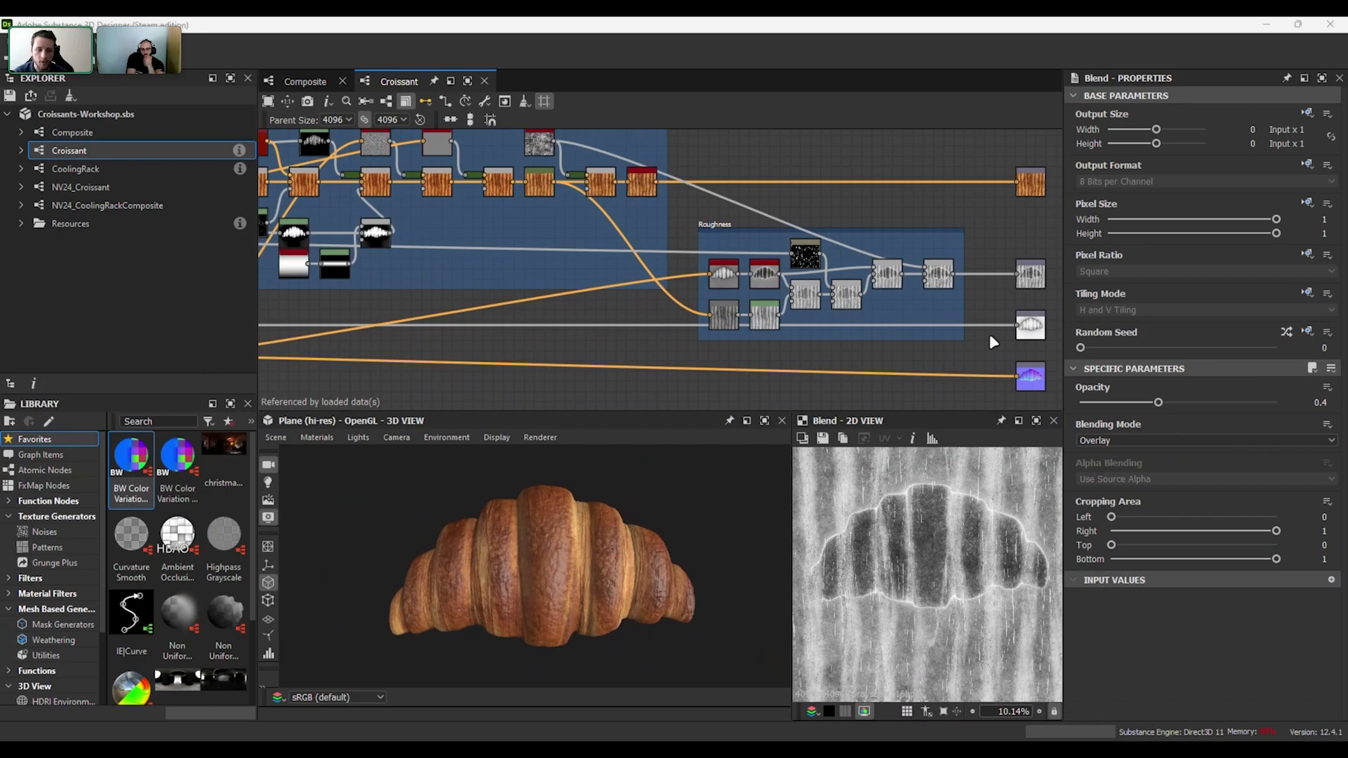
{"action": "left_click_drag", "start_coordinate": [604, 658], "coordinate": [621, 656]}
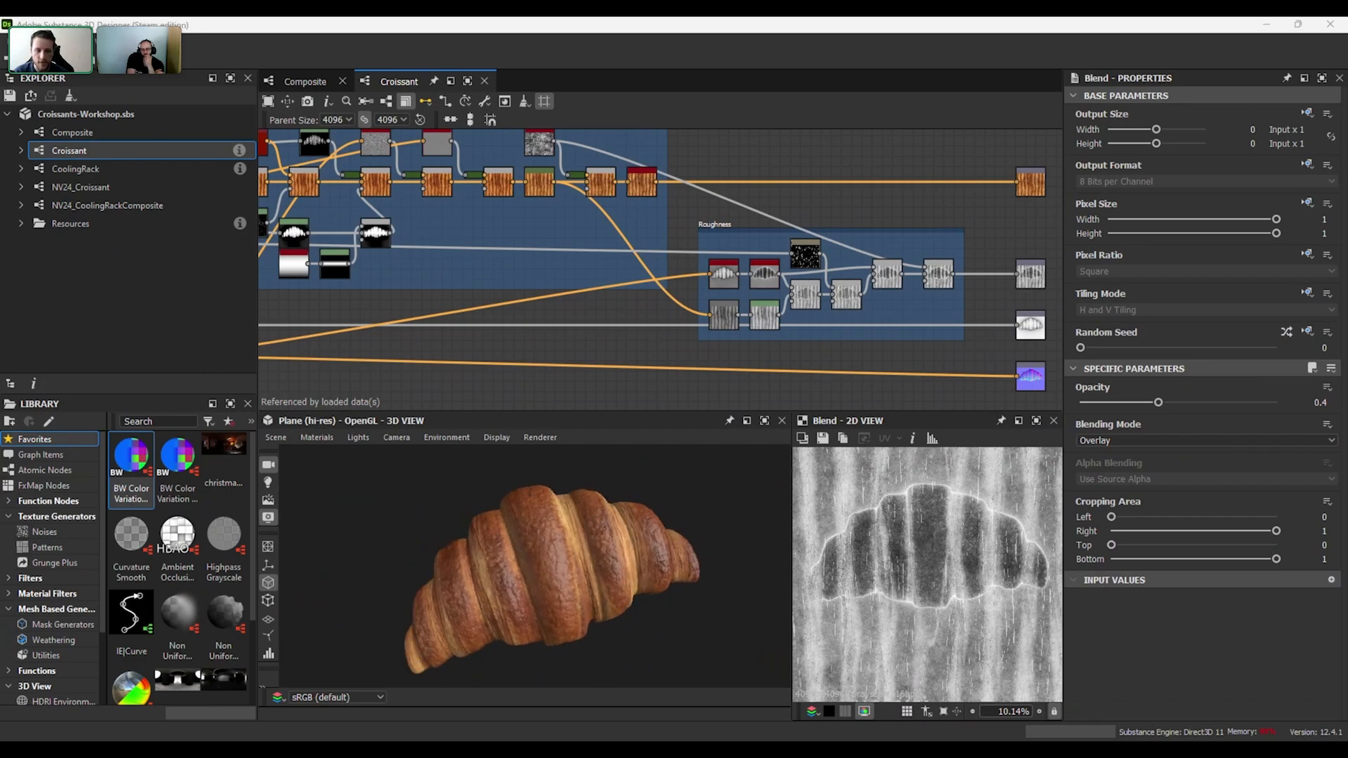
{"action": "middle_click_drag", "start_coordinate": [1006, 301], "coordinate": [1011, 293]}
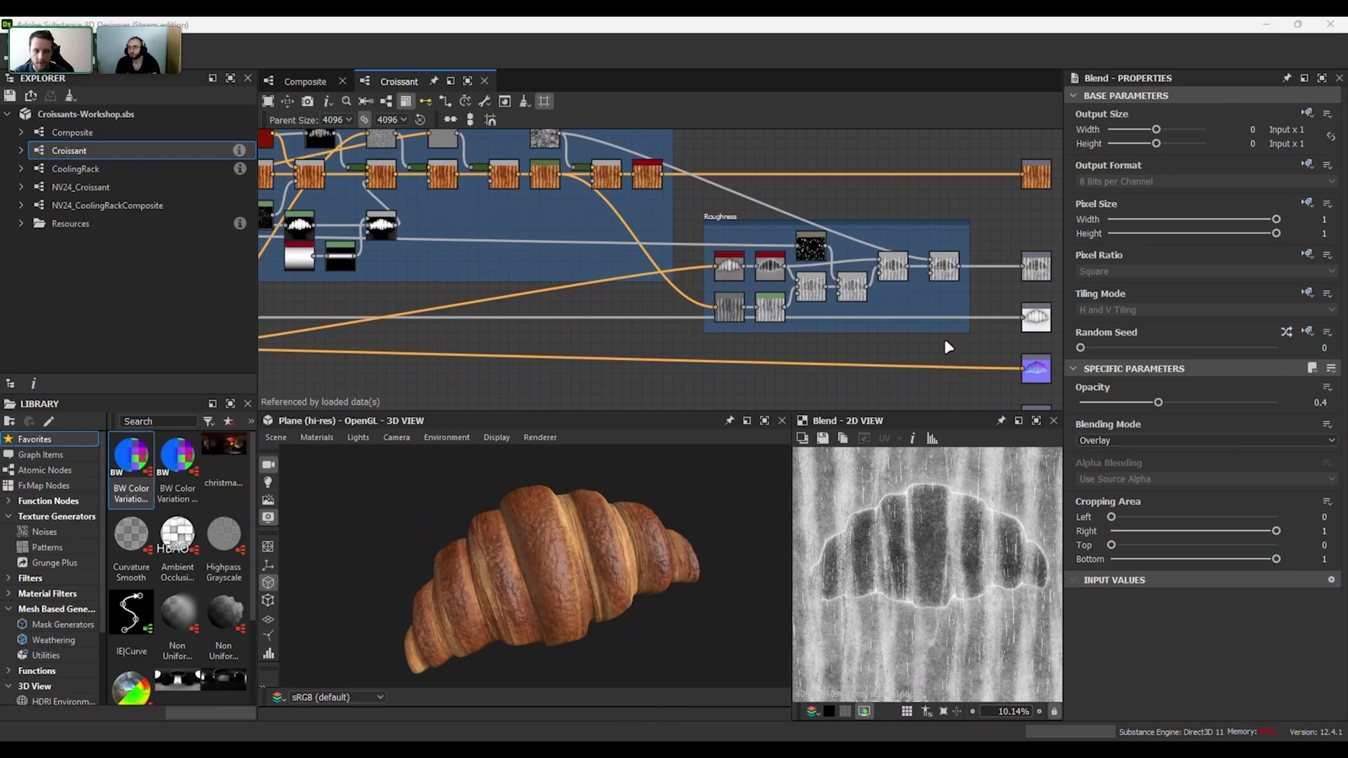
{"action": "middle_click_drag", "start_coordinate": [1001, 225], "coordinate": [939, 255]}
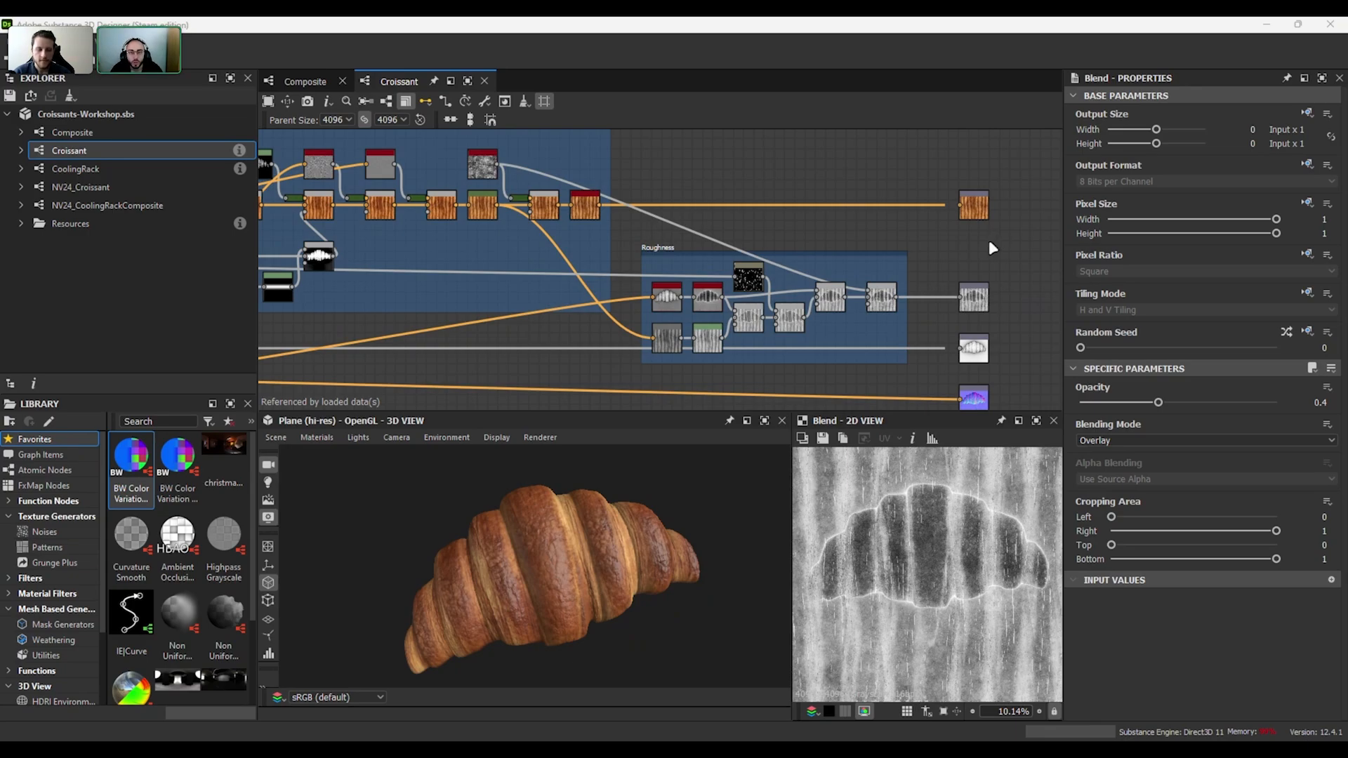
- Return to the silhouette frames at the start of the graph and show the Multi Directional Warp node that feeds Croissant Form
{"action": "scroll", "coordinate": [1020, 248], "scroll_direction": "down", "scroll_amount": 6}
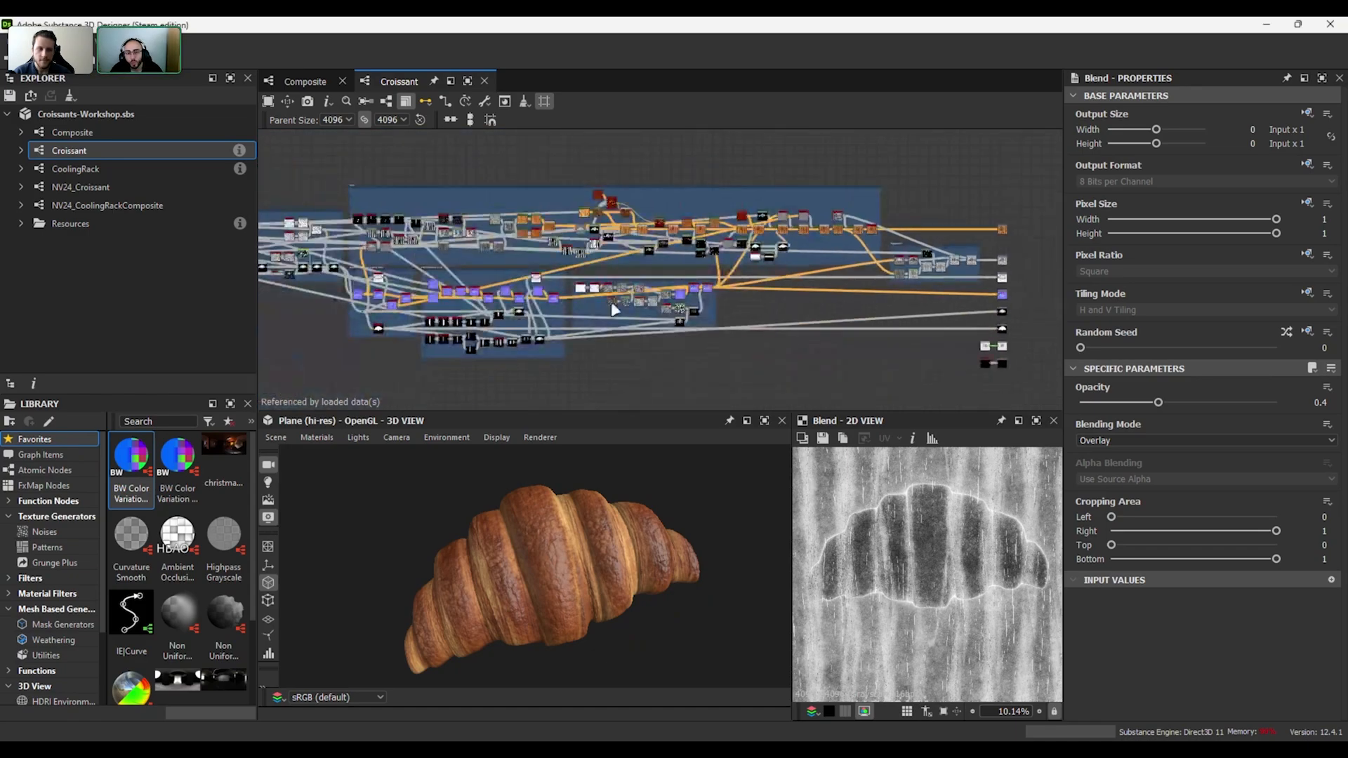
{"action": "middle_click_drag", "start_coordinate": [393, 356], "coordinate": [972, 322]}
{"action": "scroll", "coordinate": [654, 331], "scroll_direction": "up", "scroll_amount": 6}
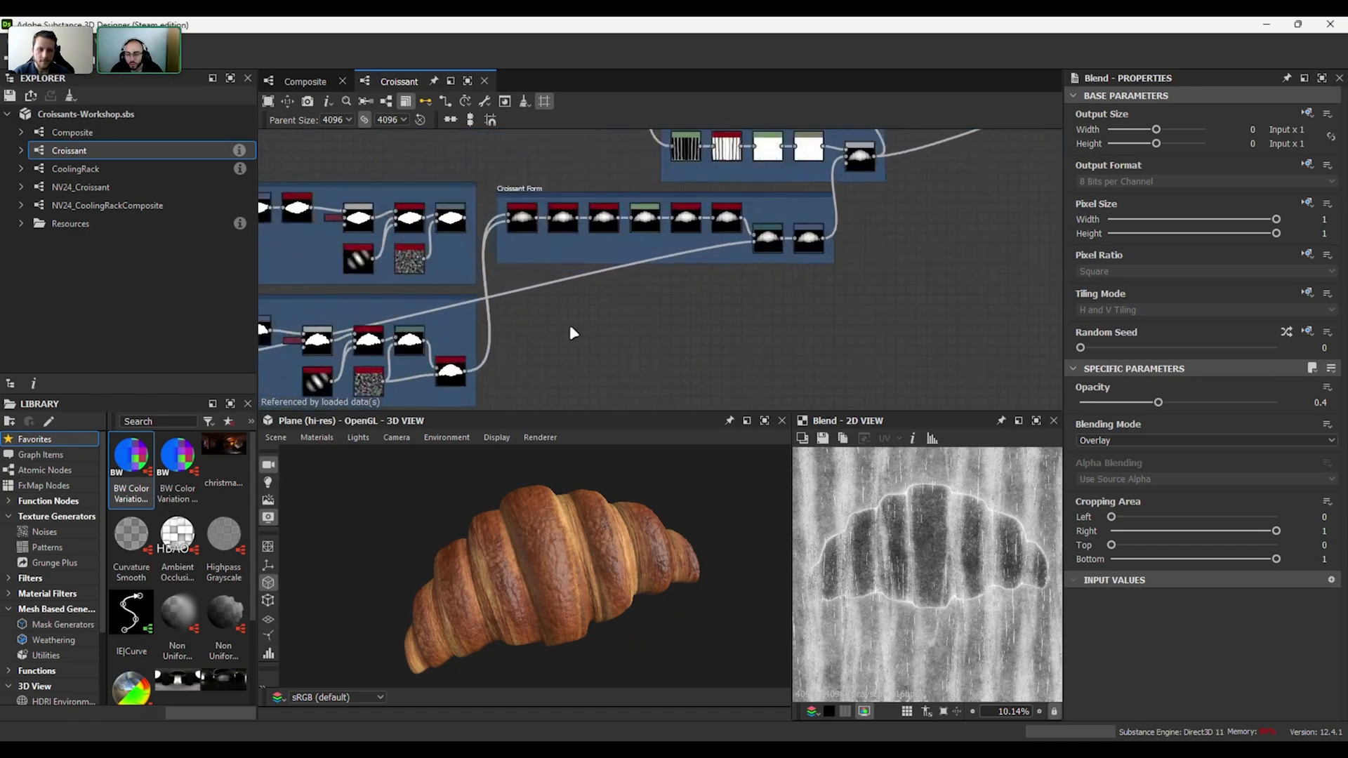
{"action": "middle_click_drag", "start_coordinate": [571, 327], "coordinate": [643, 319]}
{"action": "double_click", "coordinate": [517, 365]}
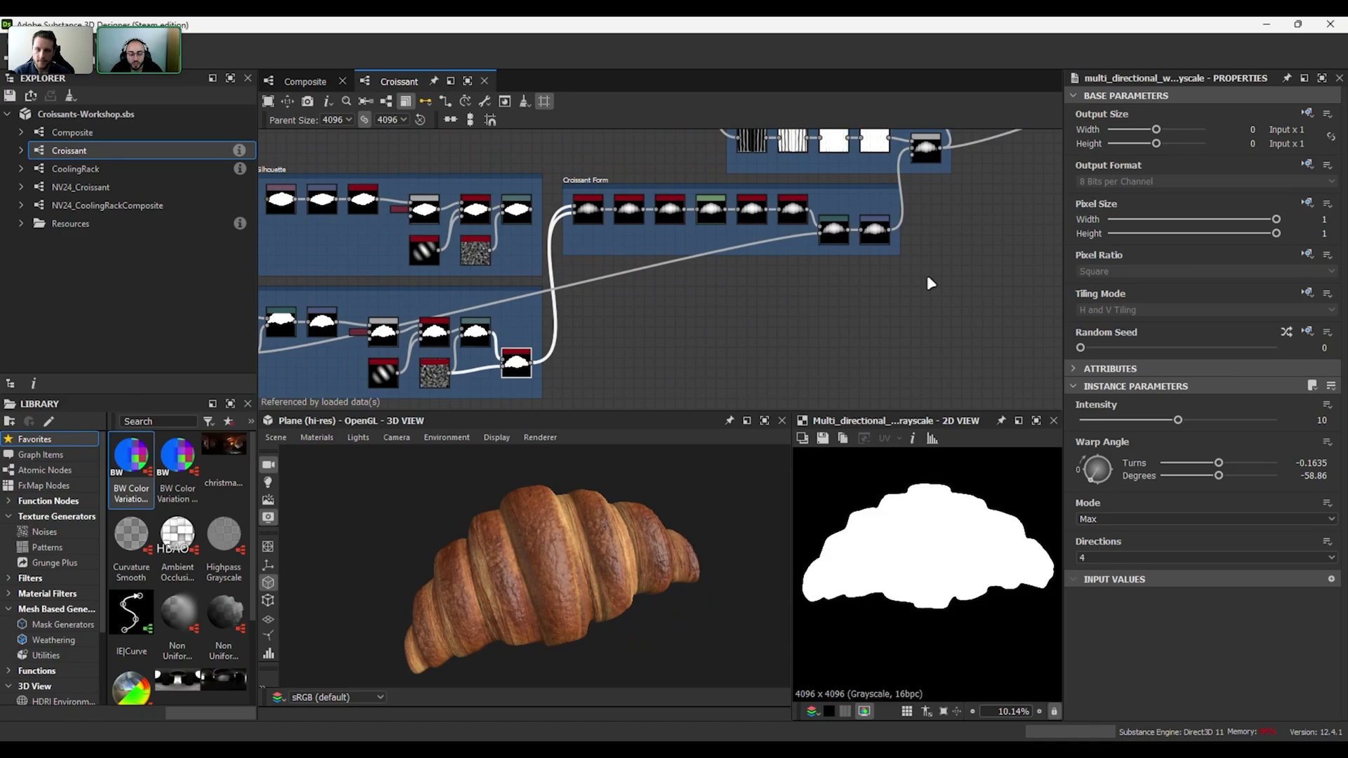
- Show the last node of the Croissant Form frame, followed by the Soft Light Blend that ends the height detail chain
{"action": "middle_click_drag", "start_coordinate": [927, 275], "coordinate": [800, 291]}
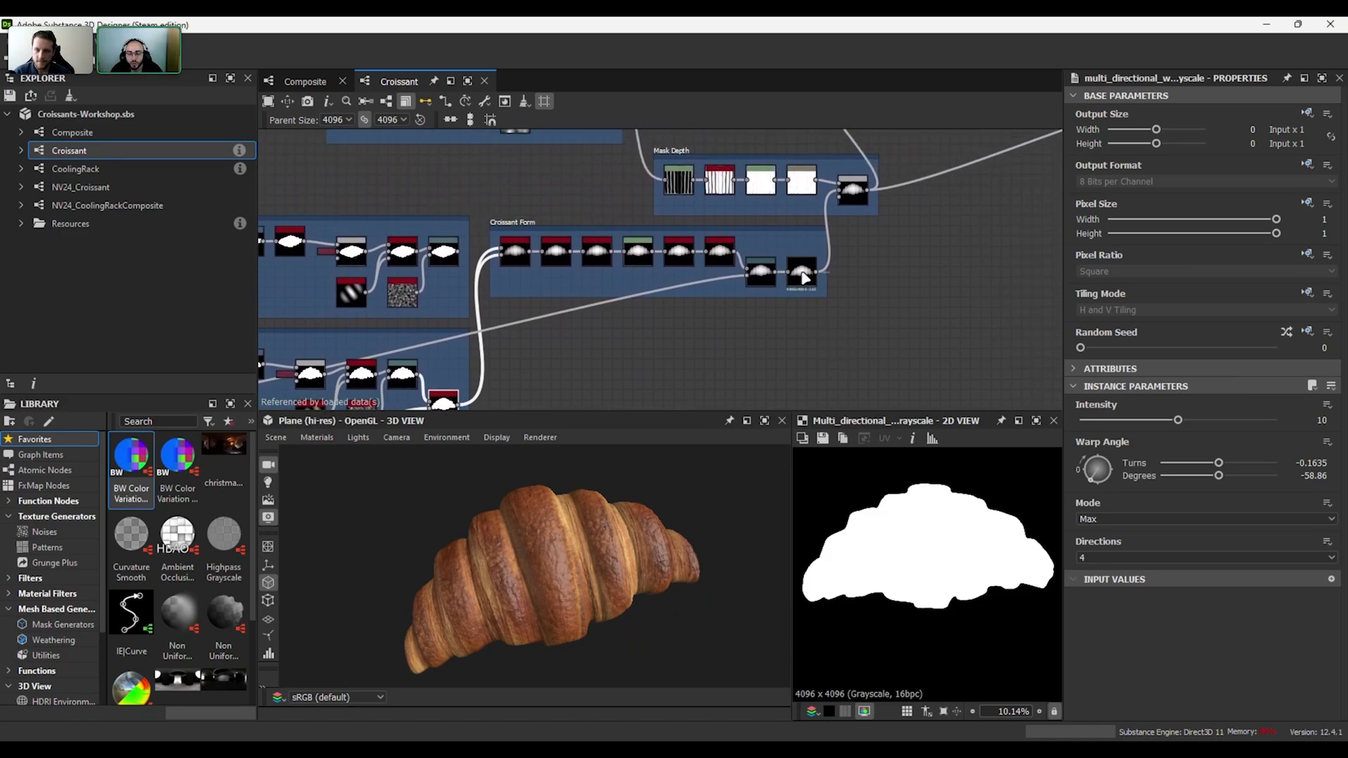
{"action": "double_click", "coordinate": [803, 275]}
{"action": "middle_click_drag", "start_coordinate": [952, 268], "coordinate": [545, 358]}
{"action": "scroll", "coordinate": [545, 358], "scroll_direction": "down", "scroll_amount": 3}
{"action": "double_click", "coordinate": [840, 230]}
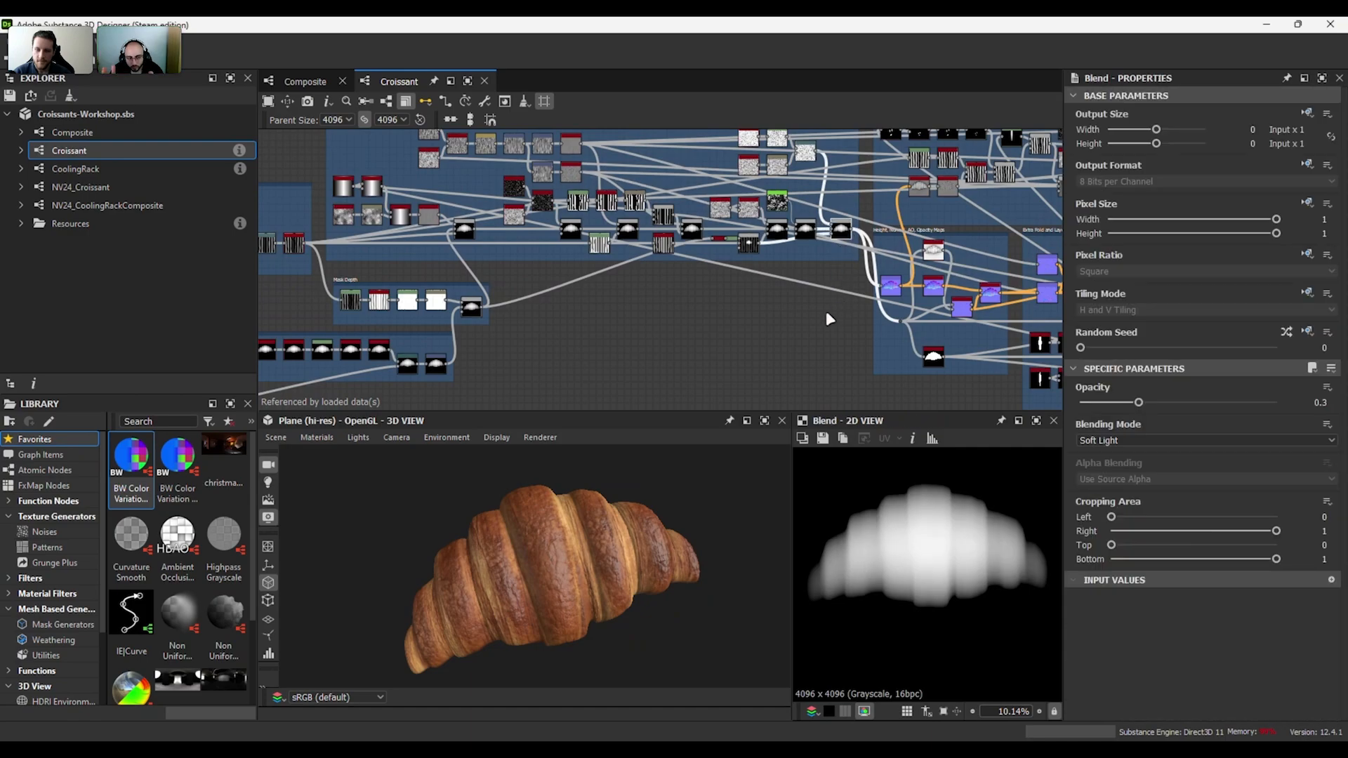
- Show the Height Scale output with its connected input node at the end of the graph, and inspect the croissant's relief in 3D
{"action": "middle_click_drag", "start_coordinate": [826, 312], "coordinate": [286, 344]}
{"action": "scroll", "coordinate": [287, 343], "scroll_direction": "down", "scroll_amount": 3}
{"action": "middle_click_drag", "start_coordinate": [892, 344], "coordinate": [664, 328]}
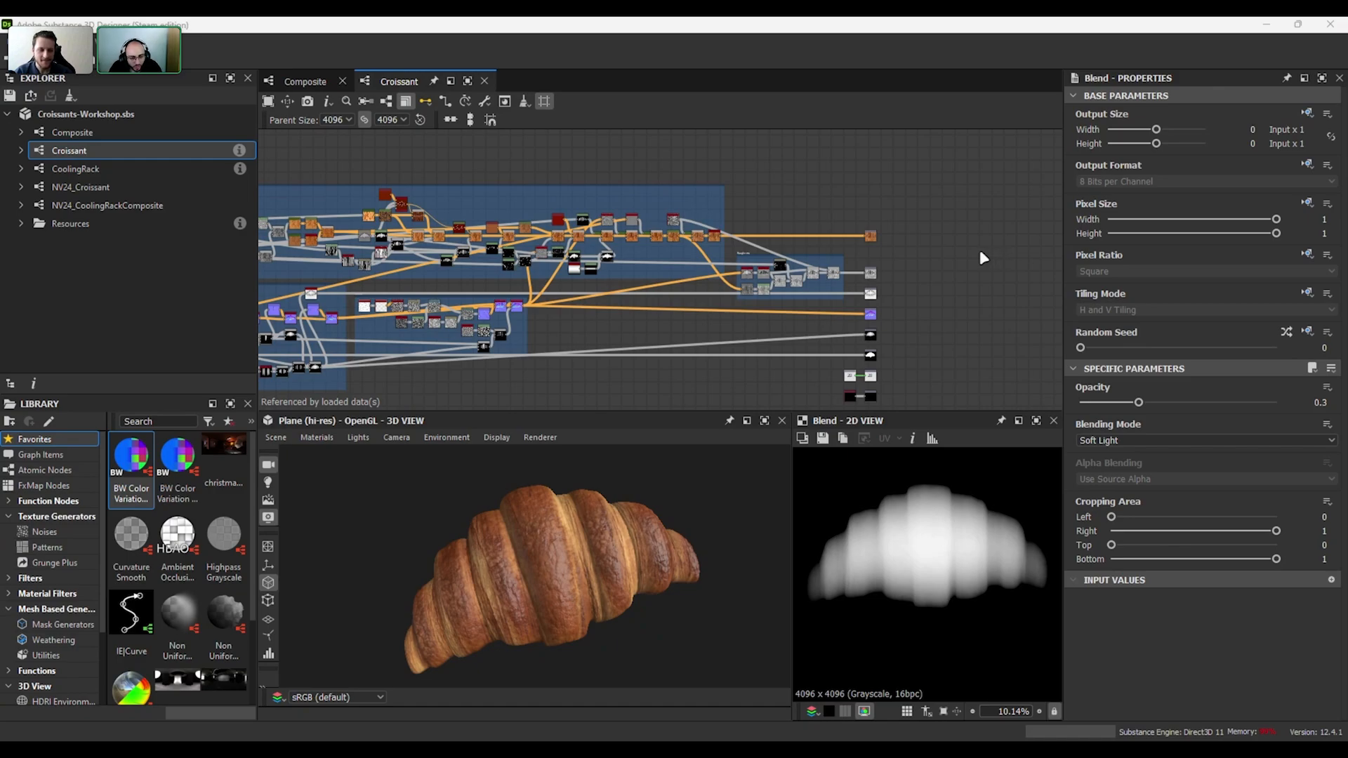
{"action": "middle_click_drag", "start_coordinate": [968, 252], "coordinate": [983, 246]}
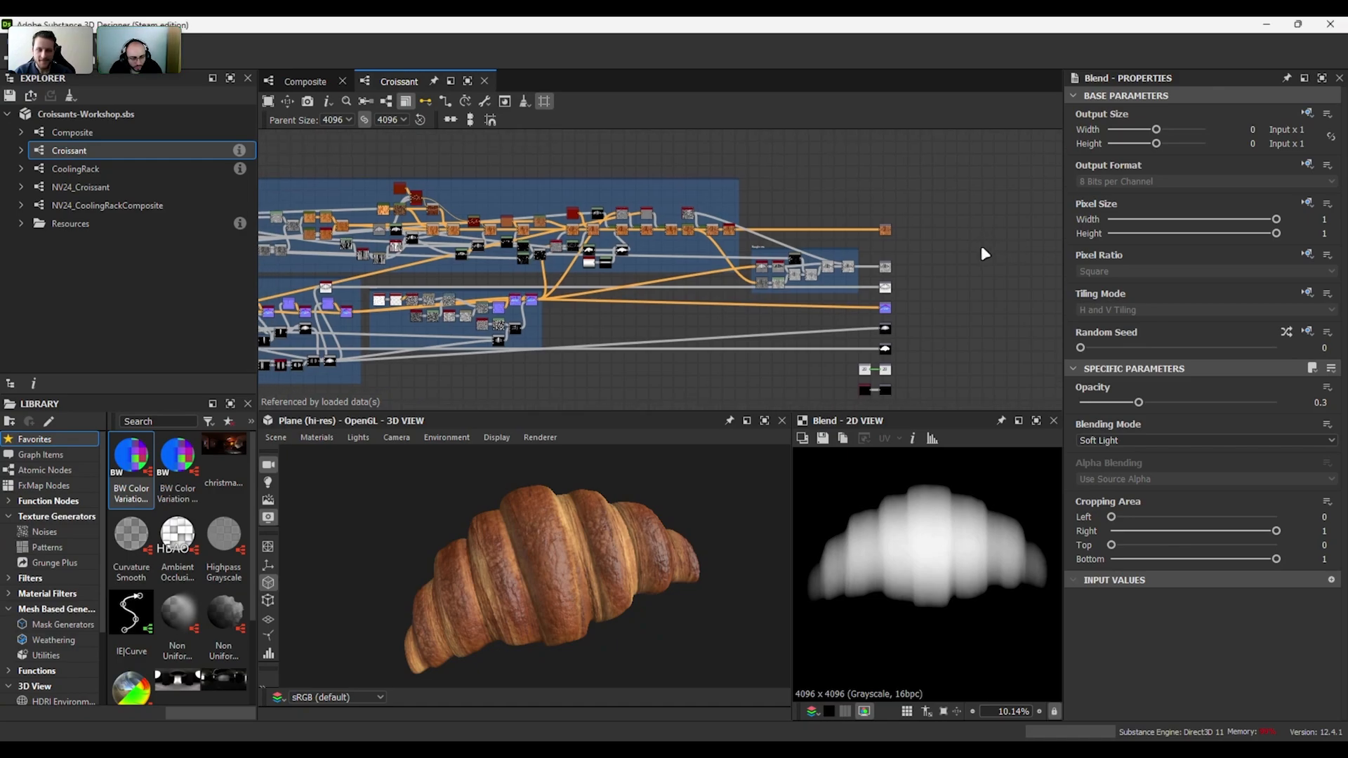
{"action": "scroll", "coordinate": [907, 281], "scroll_direction": "up", "scroll_amount": 4}
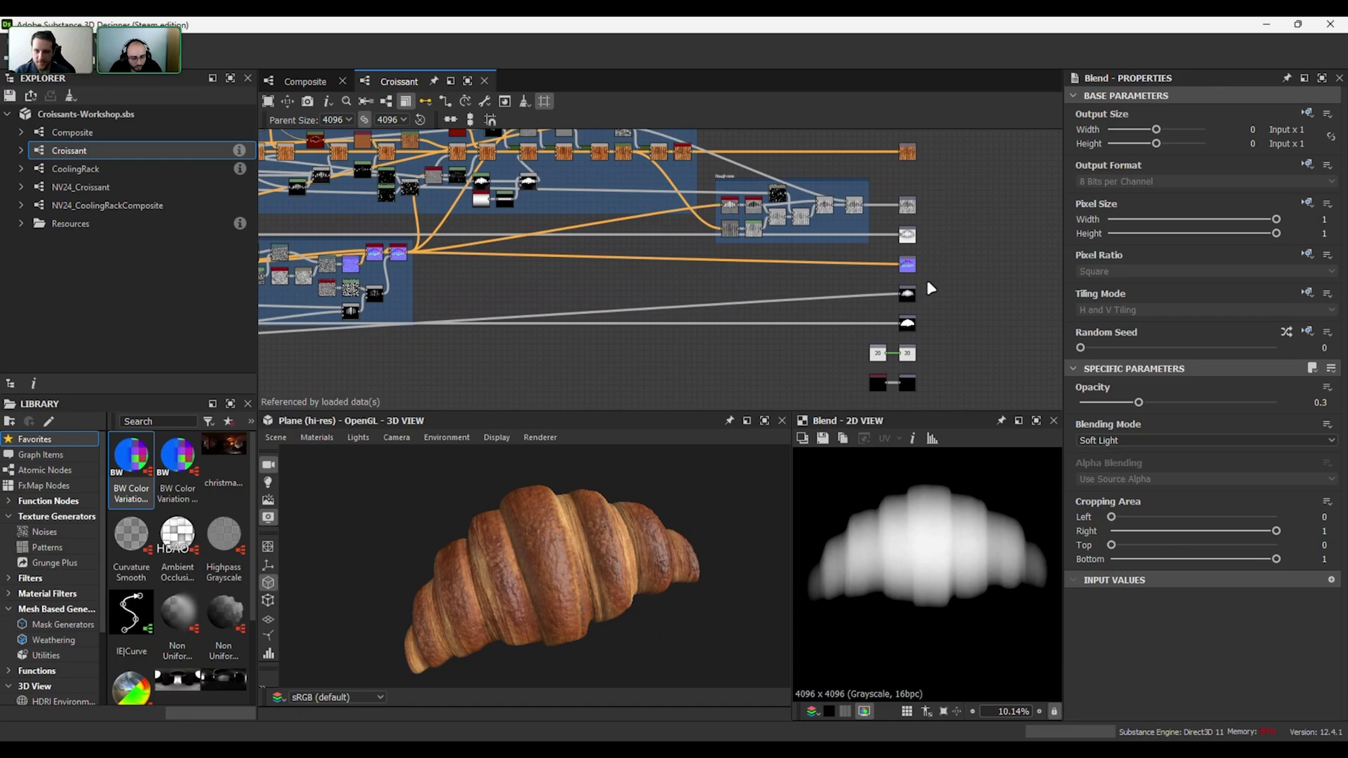
{"action": "key", "text": "f"}
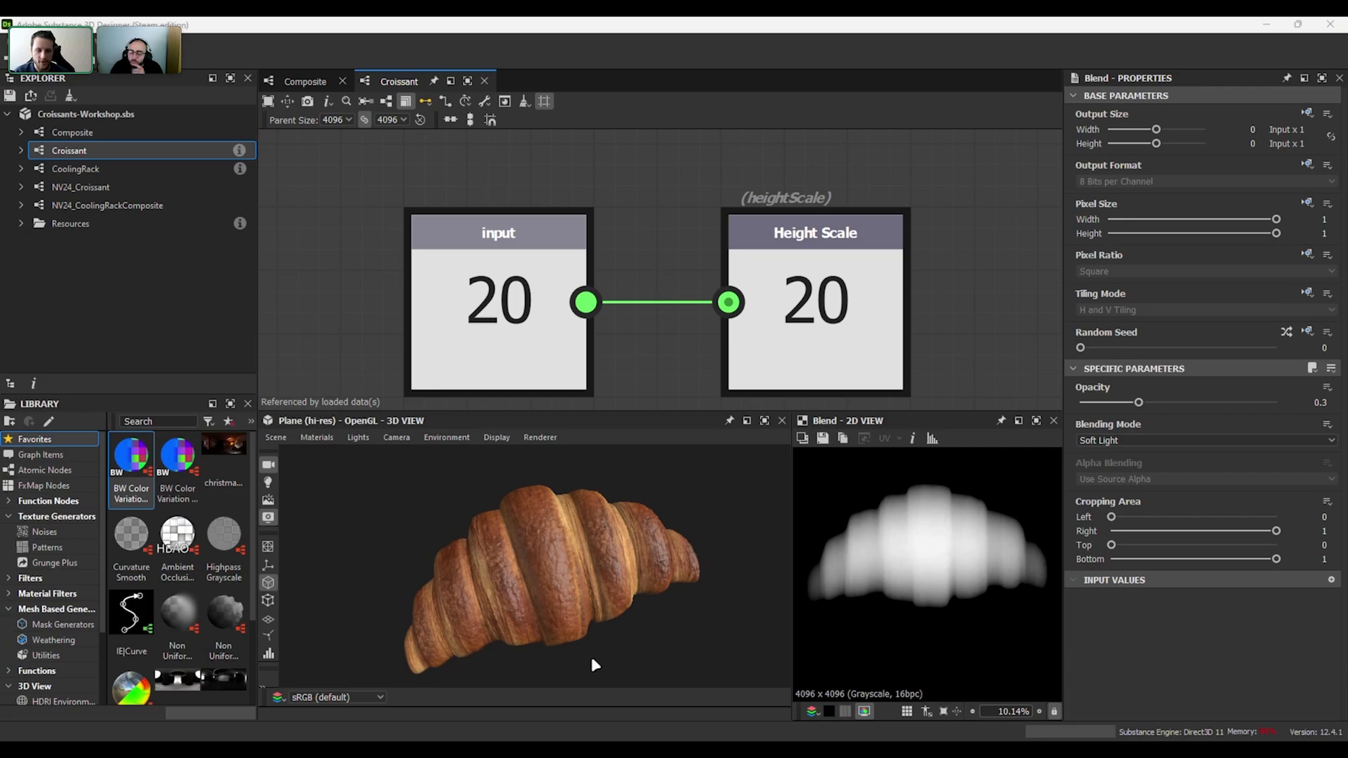
{"action": "left_click_drag", "start_coordinate": [591, 658], "coordinate": [575, 539]}
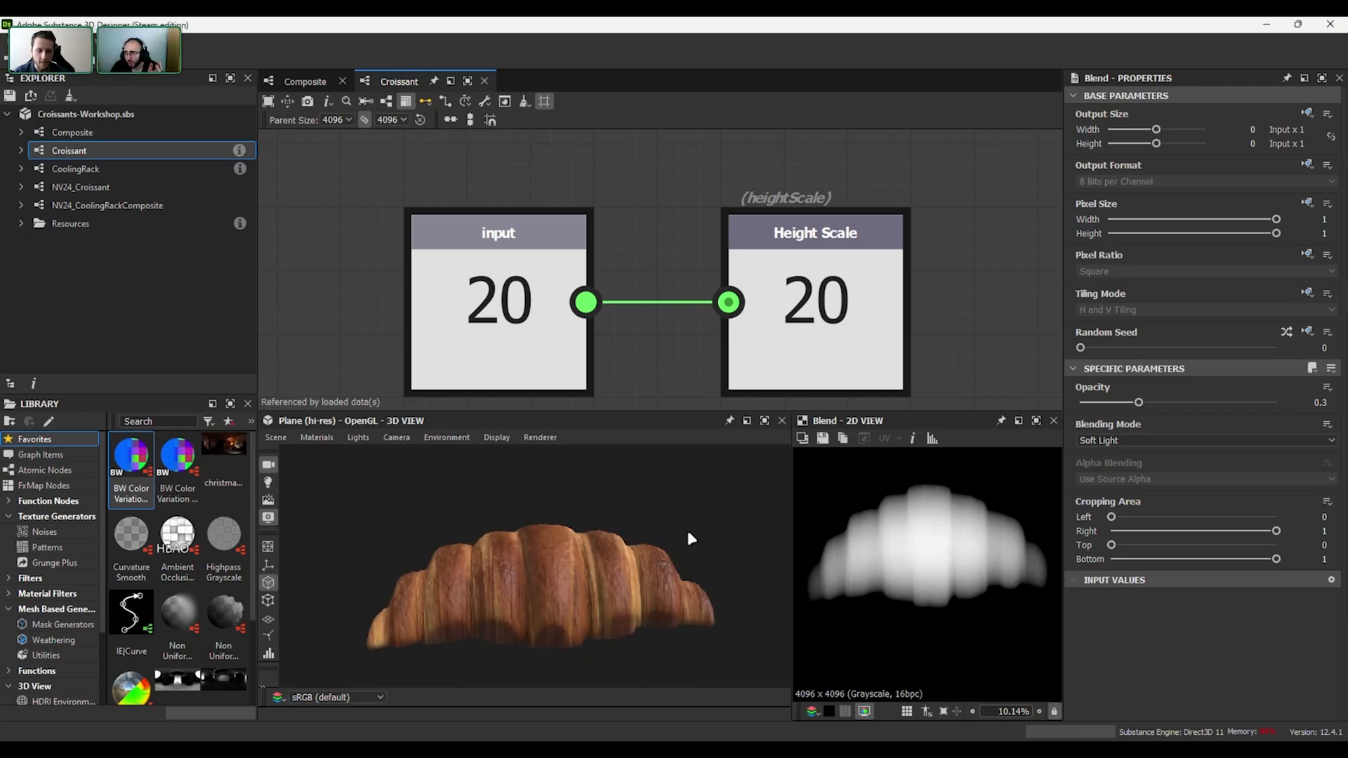
{"action": "left_click_drag", "start_coordinate": [688, 538], "coordinate": [646, 657]}
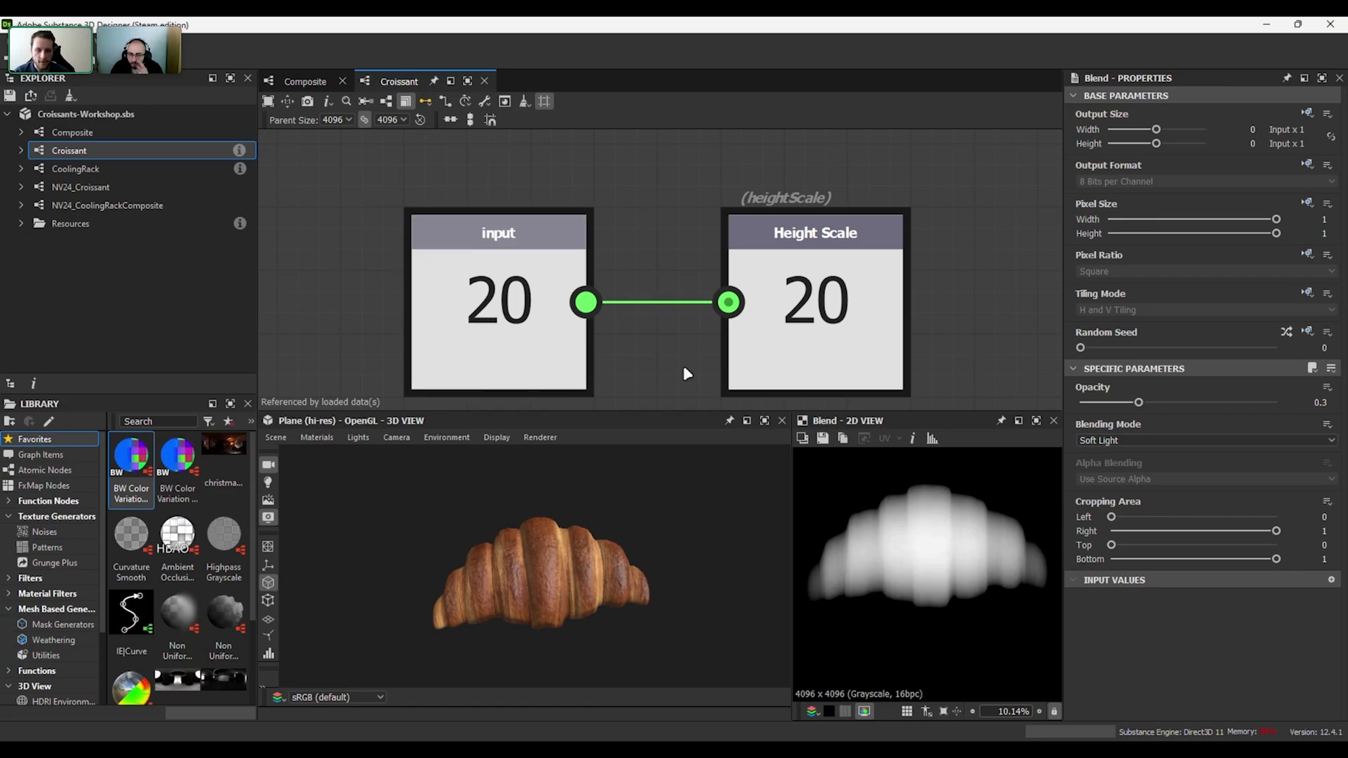
{"action": "left_click_drag", "start_coordinate": [596, 564], "coordinate": [562, 519]}
- Try a default of 1.71 on the input node feeding Height Scale, inspect the croissant's relief, and restore the default to 20
{"action": "left_click", "coordinate": [488, 273]}
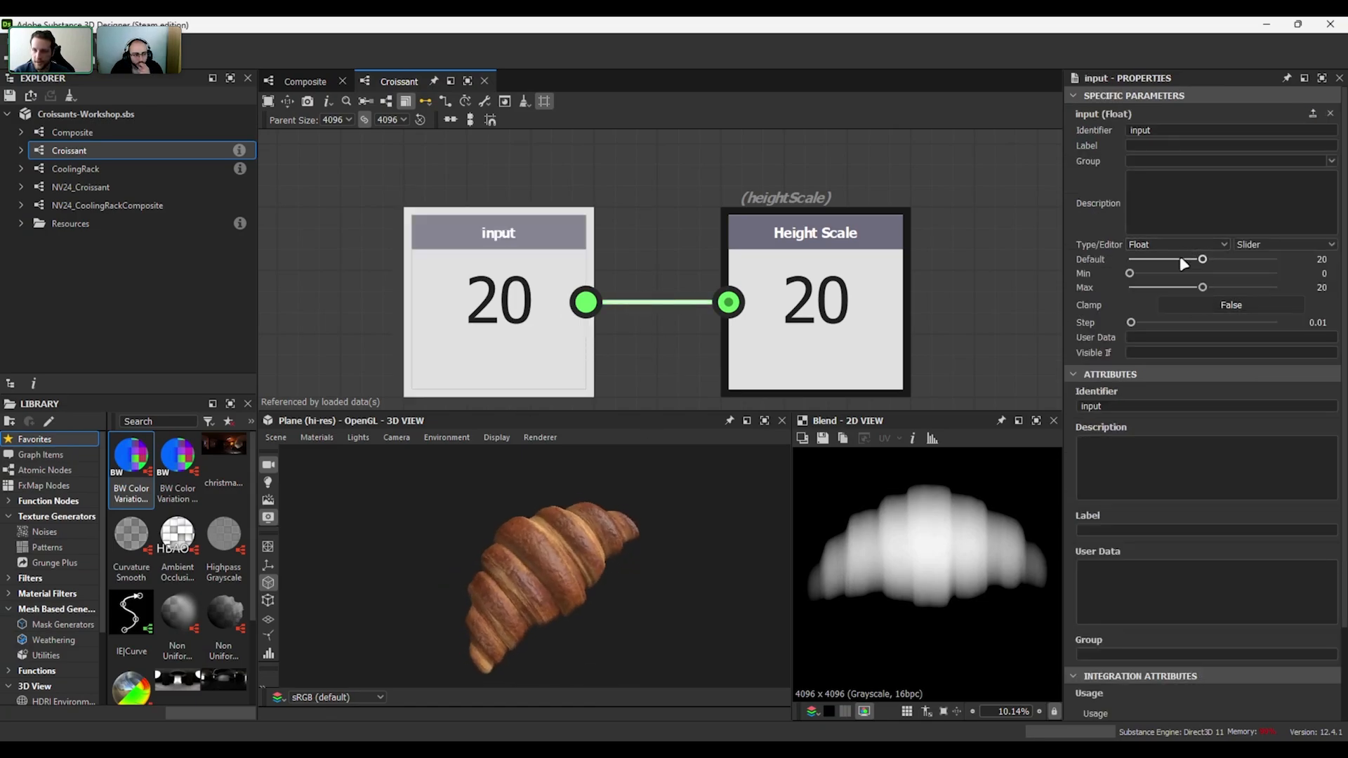
{"action": "left_click_drag", "start_coordinate": [1186, 266], "coordinate": [1138, 266]}
{"action": "mouse_move", "coordinate": [612, 552]}
{"action": "left_mouse_down"}
{"action": "mouse_move", "coordinate": [588, 508]}
{"action": "mouse_move", "coordinate": [605, 546]}
{"action": "left_mouse_up"}
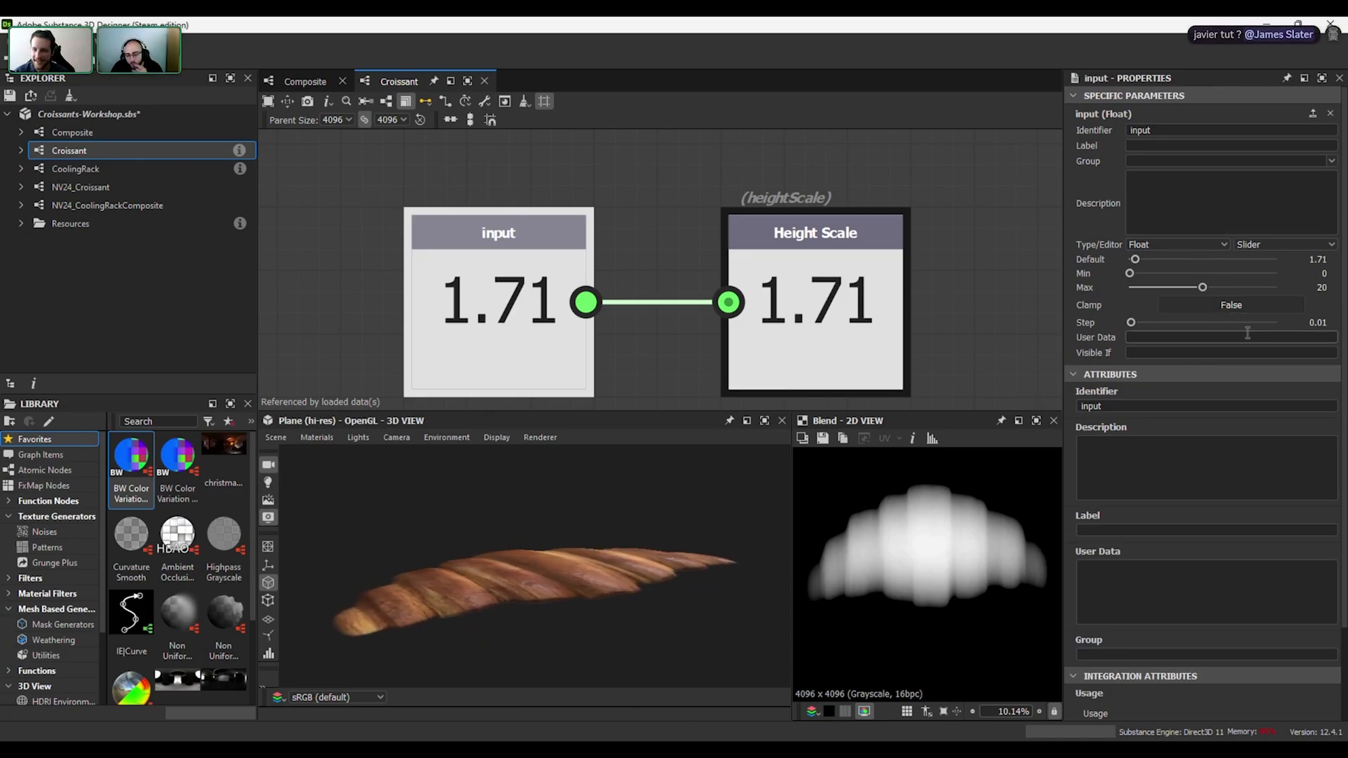
{"action": "left_click", "coordinate": [1315, 259]}
{"action": "type", "text": "20"}
{"action": "key", "text": "Return"}
{"action": "left_click_drag", "start_coordinate": [632, 583], "coordinate": [605, 734]}
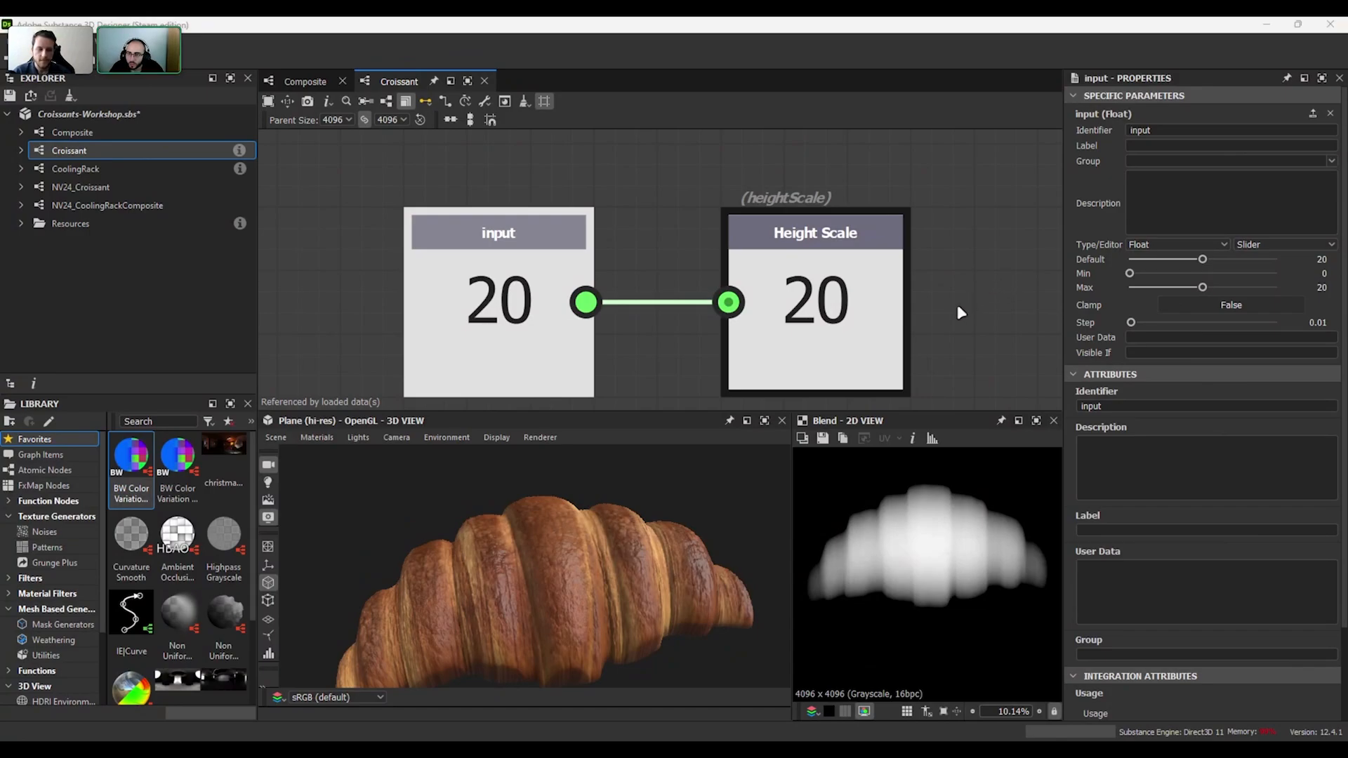
- Look over the whole Croissant graph, from the silhouette frames to the outputs
{"action": "scroll", "coordinate": [974, 288], "scroll_direction": "down", "scroll_amount": 8}
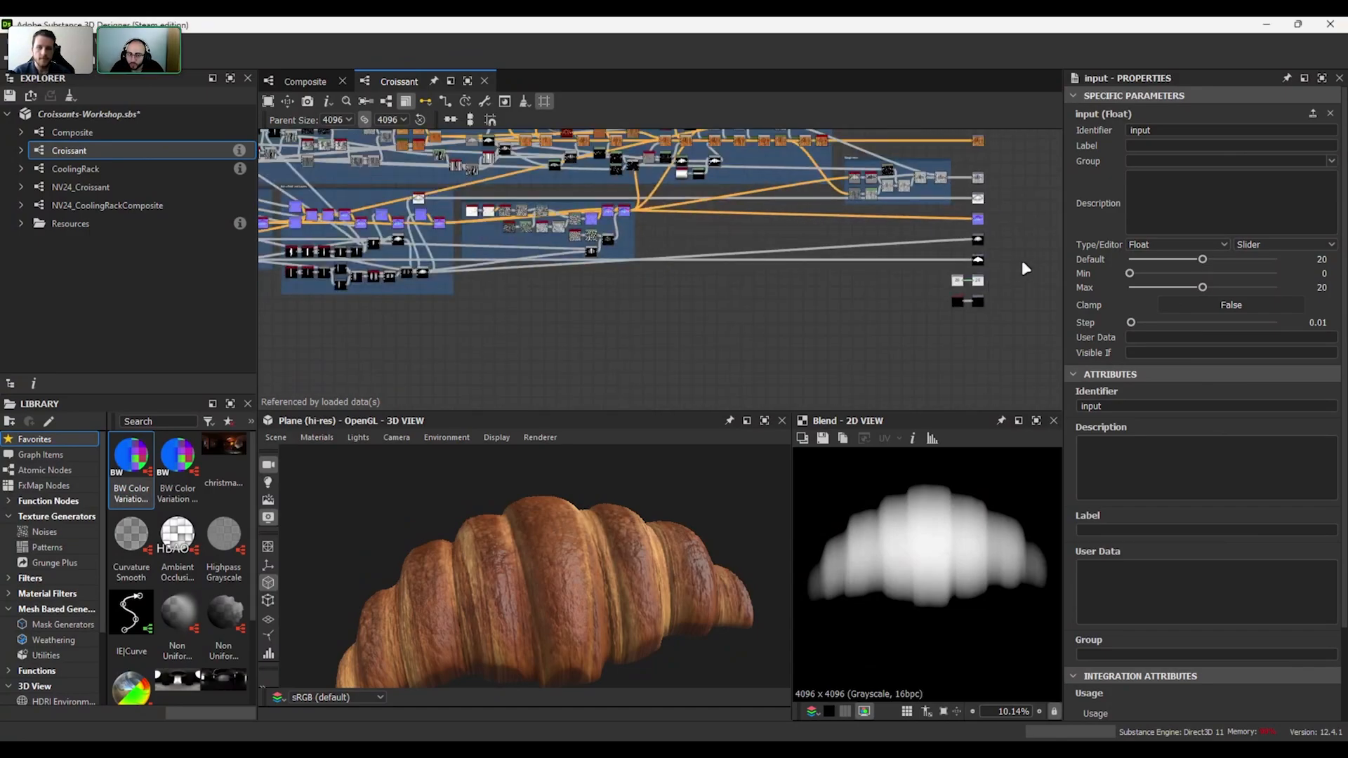
{"action": "middle_click_drag", "start_coordinate": [1022, 261], "coordinate": [1021, 324]}
{"action": "scroll", "coordinate": [886, 309], "scroll_direction": "down", "scroll_amount": 3}
{"action": "middle_click_drag", "start_coordinate": [824, 309], "coordinate": [938, 321]}
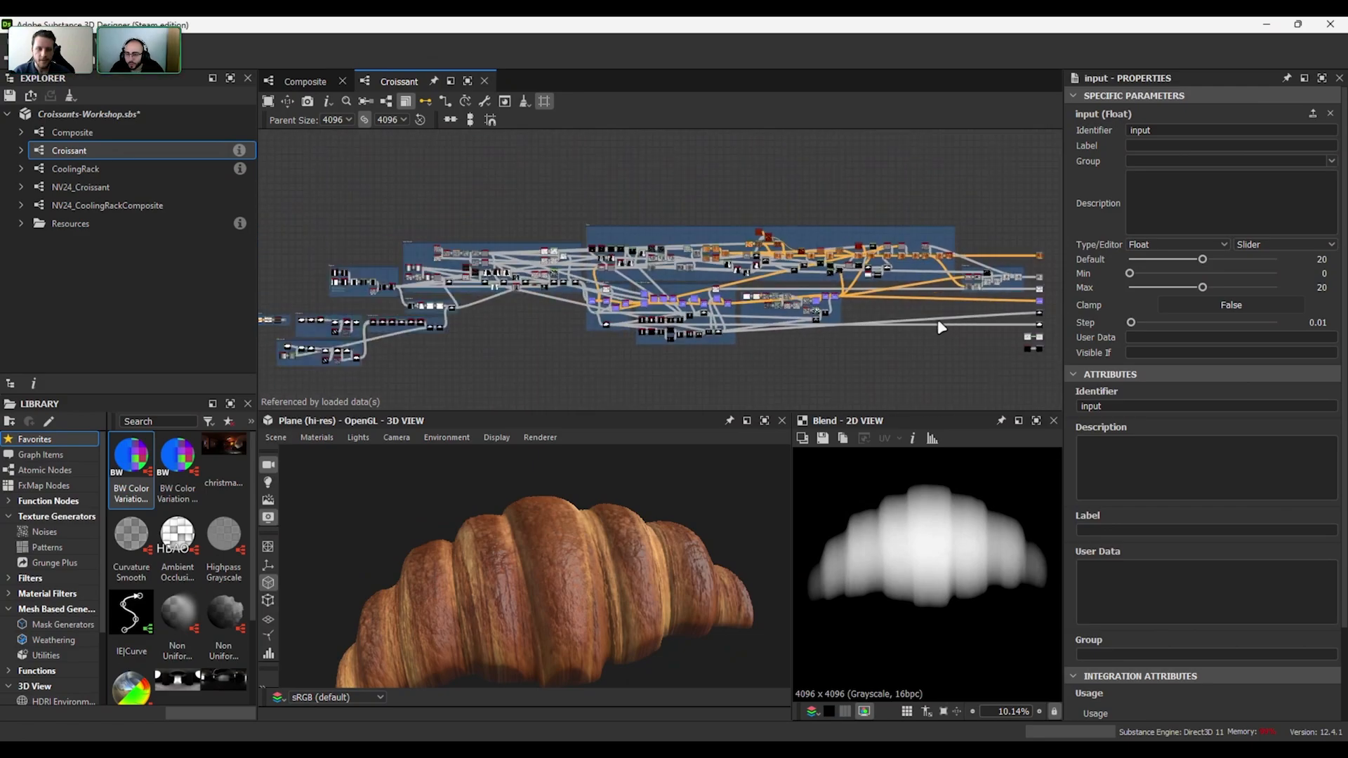
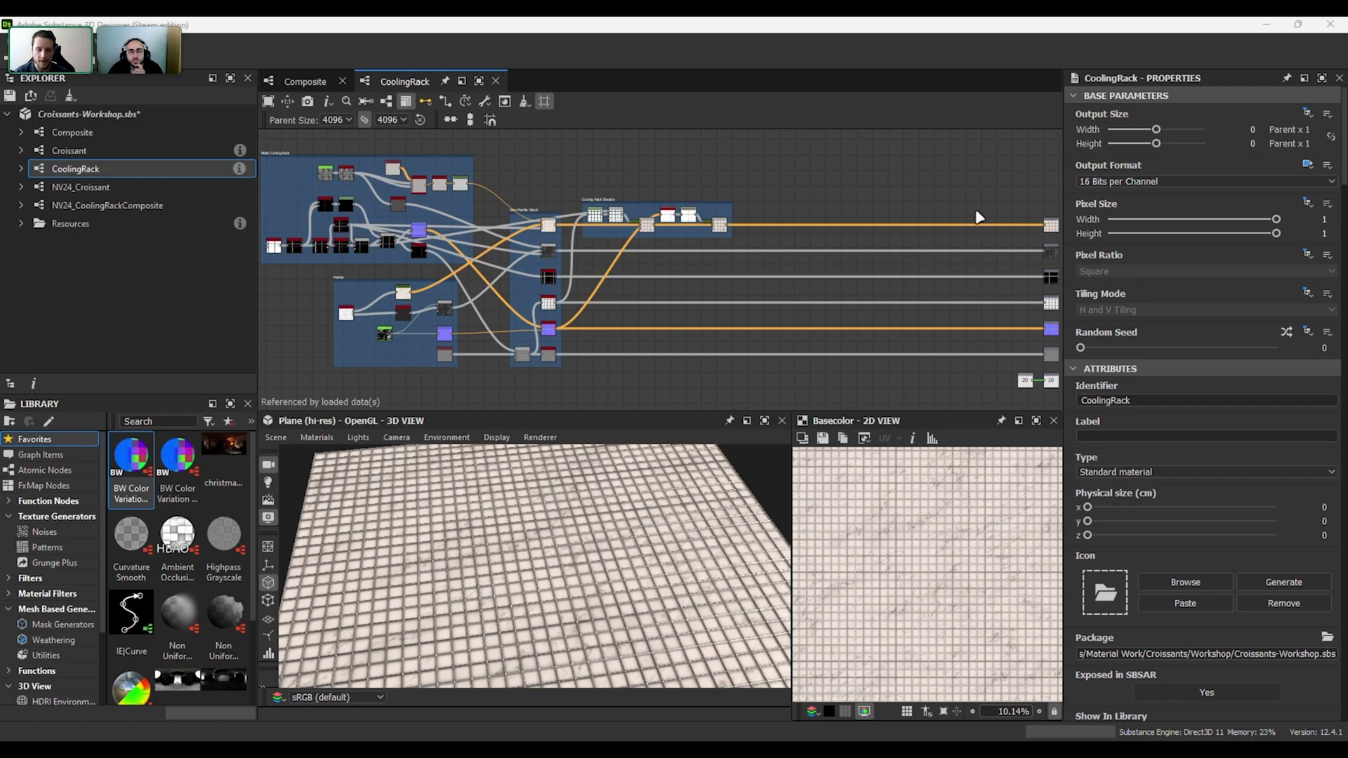
- Show the JS_Marble Pattern node in the CoolingRack graph's Marble frame and review its output and instance parameters
{"action": "scroll", "coordinate": [321, 318], "scroll_direction": "up", "scroll_amount": 10}
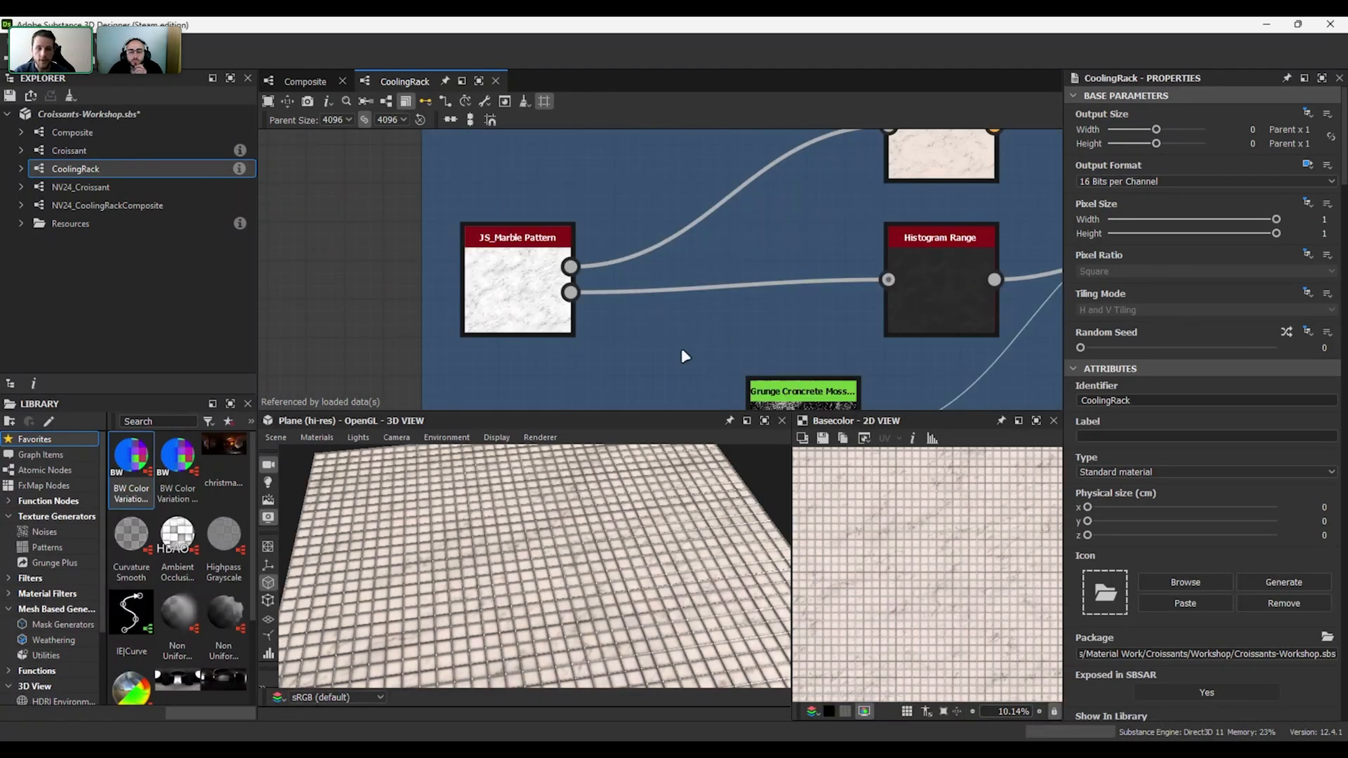
{"action": "middle_click_drag", "start_coordinate": [686, 280], "coordinate": [709, 276]}
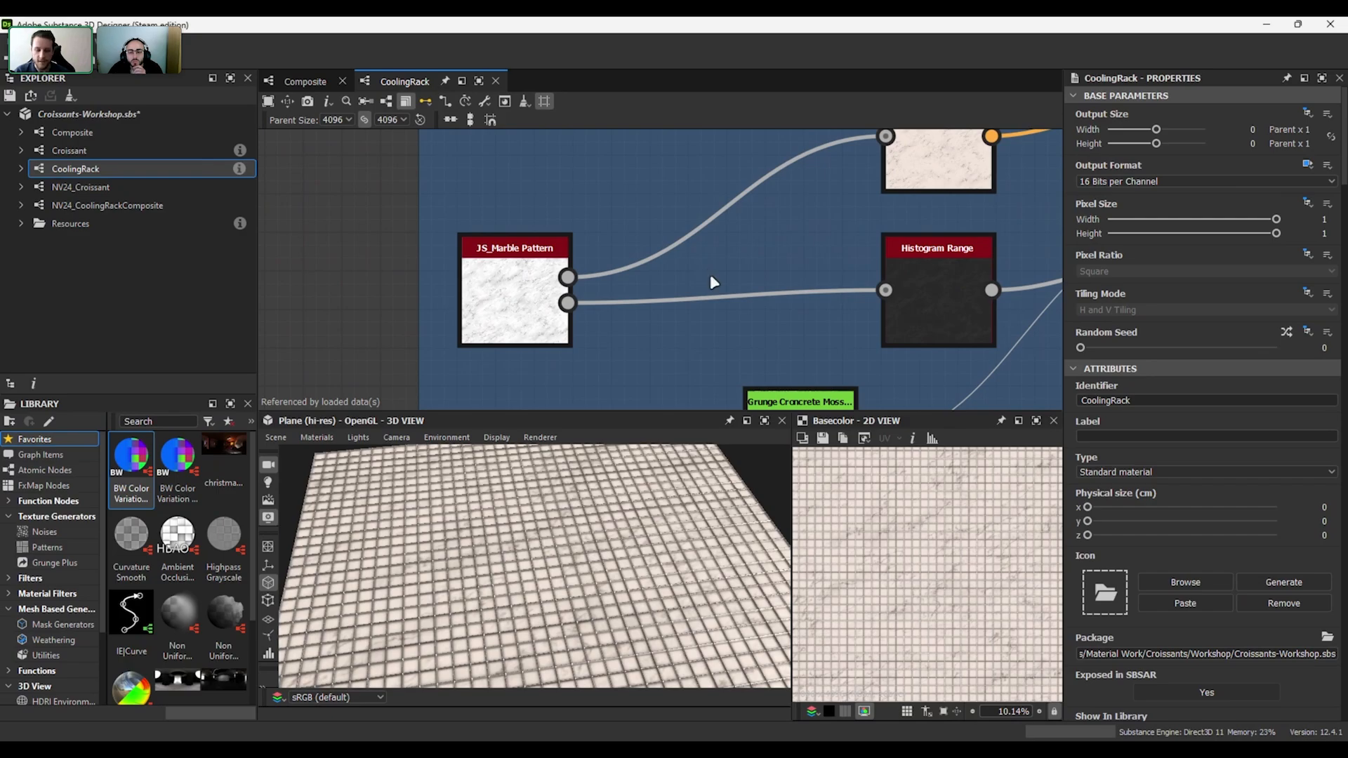
{"action": "scroll", "coordinate": [573, 628], "scroll_direction": "up", "scroll_amount": 5}
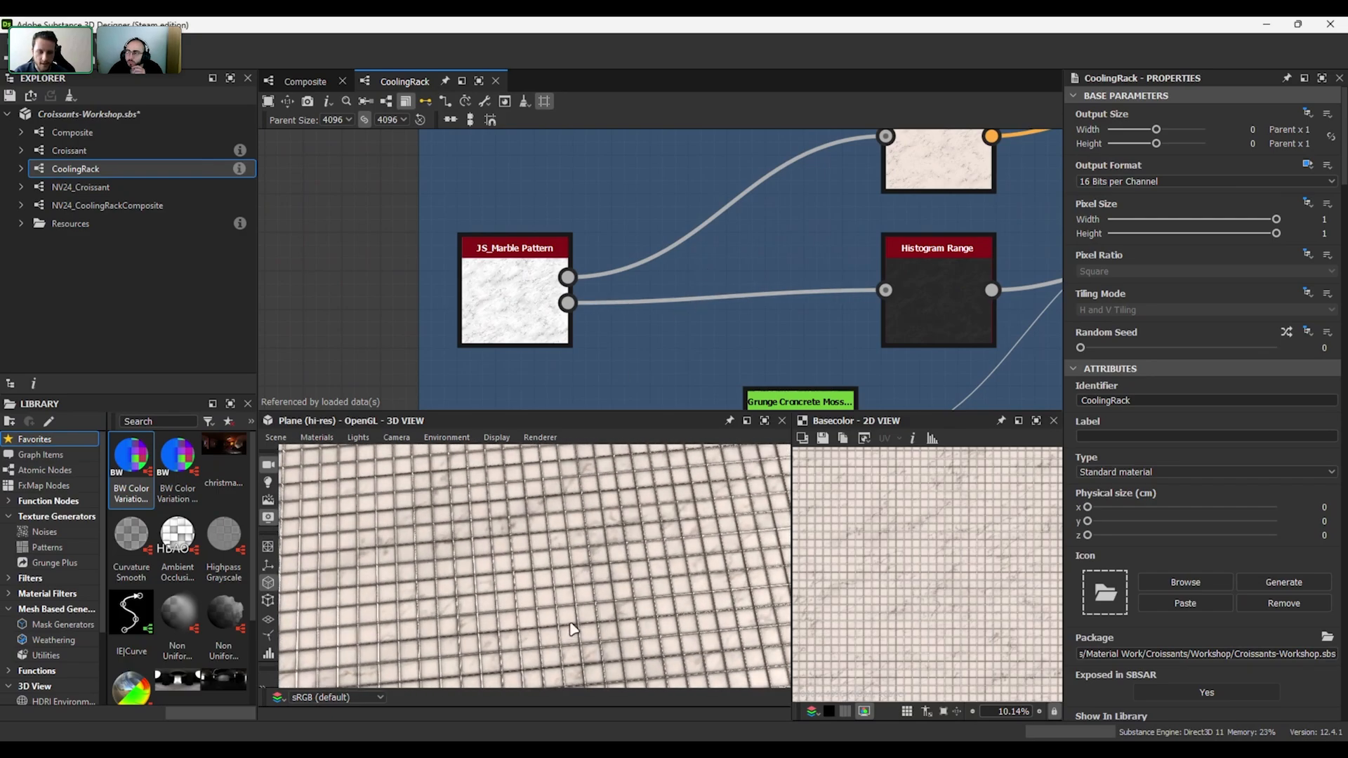
{"action": "double_click", "coordinate": [493, 308]}
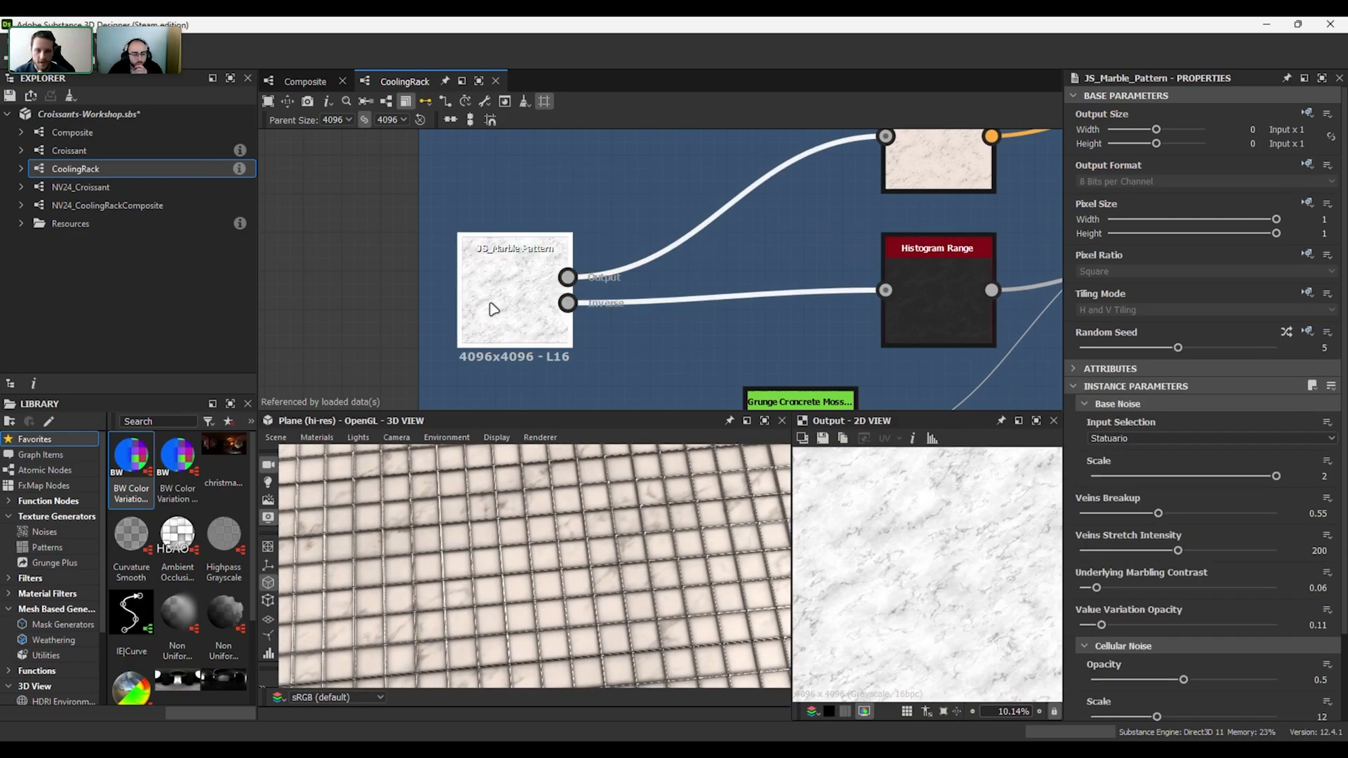
{"action": "scroll", "coordinate": [919, 531], "scroll_direction": "down", "scroll_amount": 1}
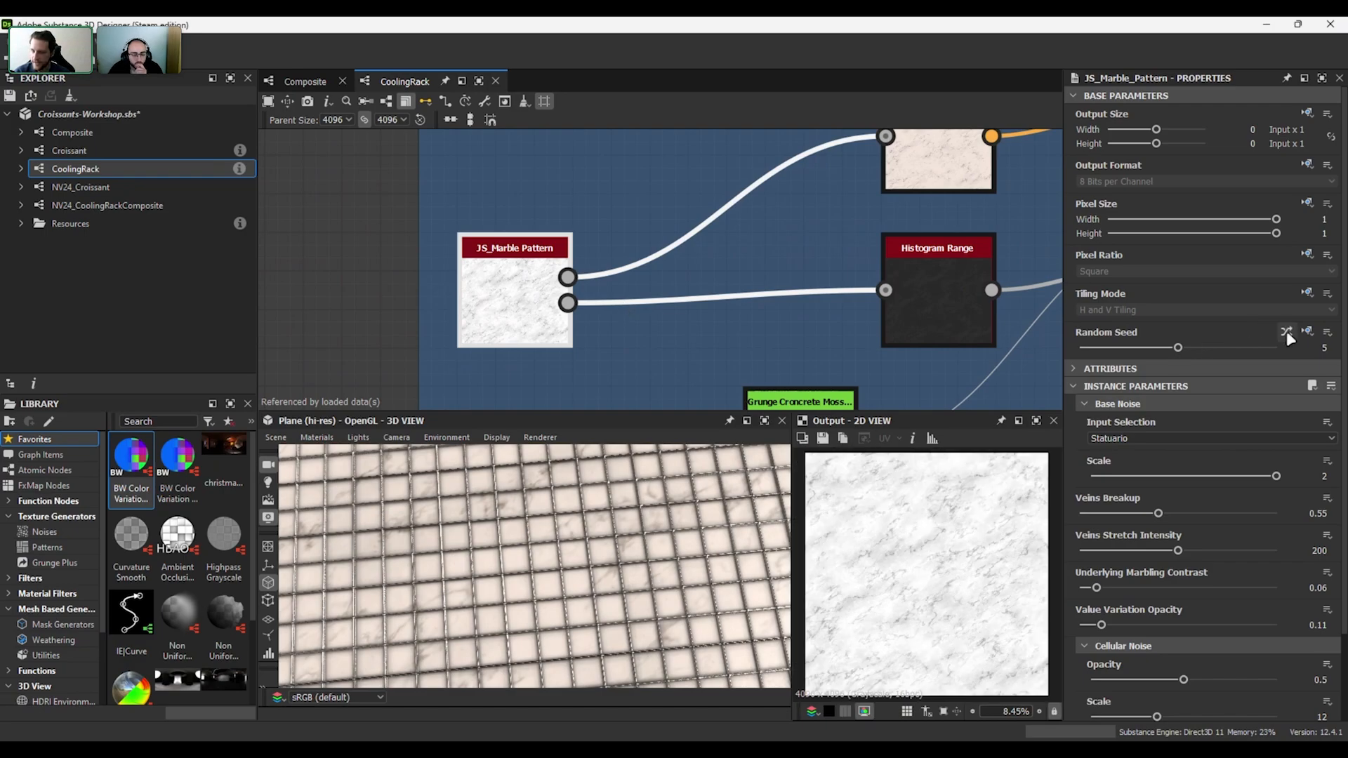
{"action": "scroll", "coordinate": [1259, 413], "scroll_direction": "down", "scroll_amount": 2}
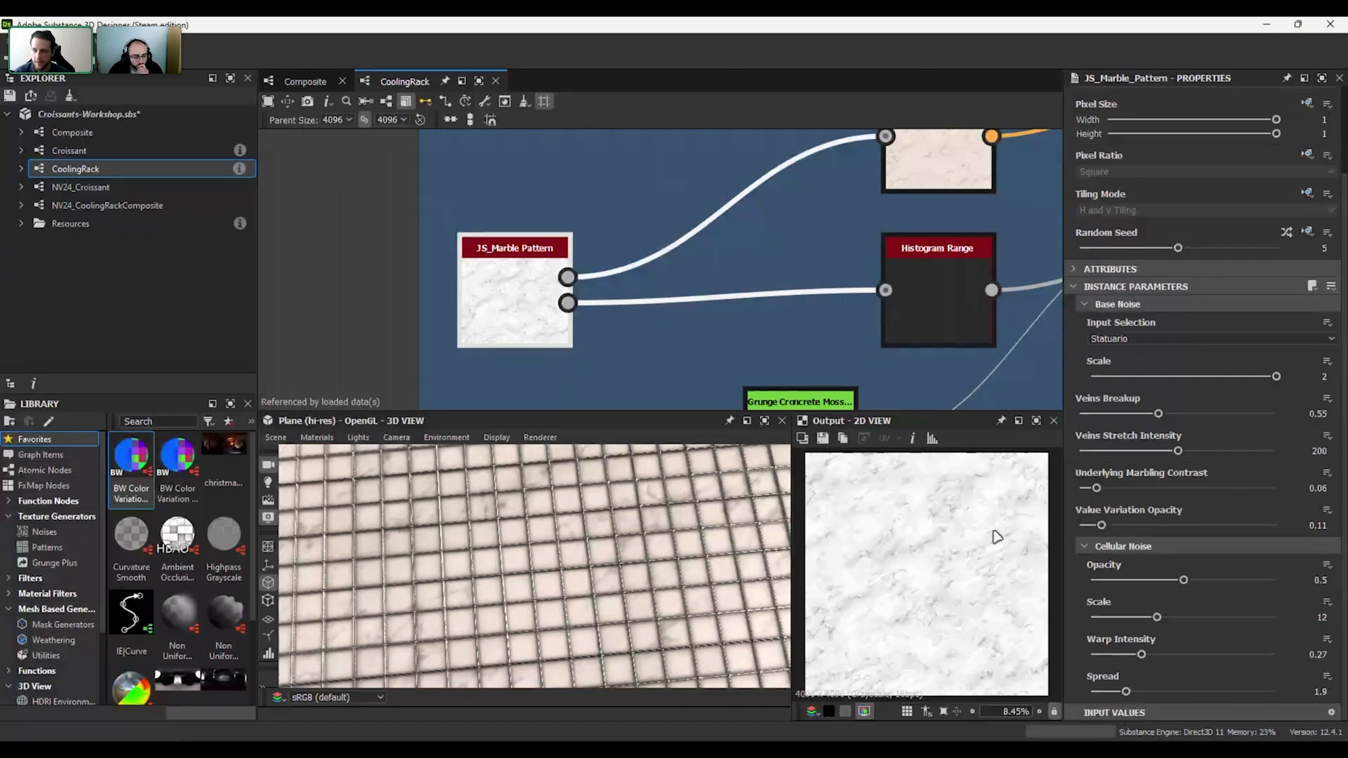
- Try Albeta as the marble pattern's Input Selection, check the tiled surface in 3D, and return the selection to Statuario
{"action": "left_click", "coordinate": [1129, 333]}
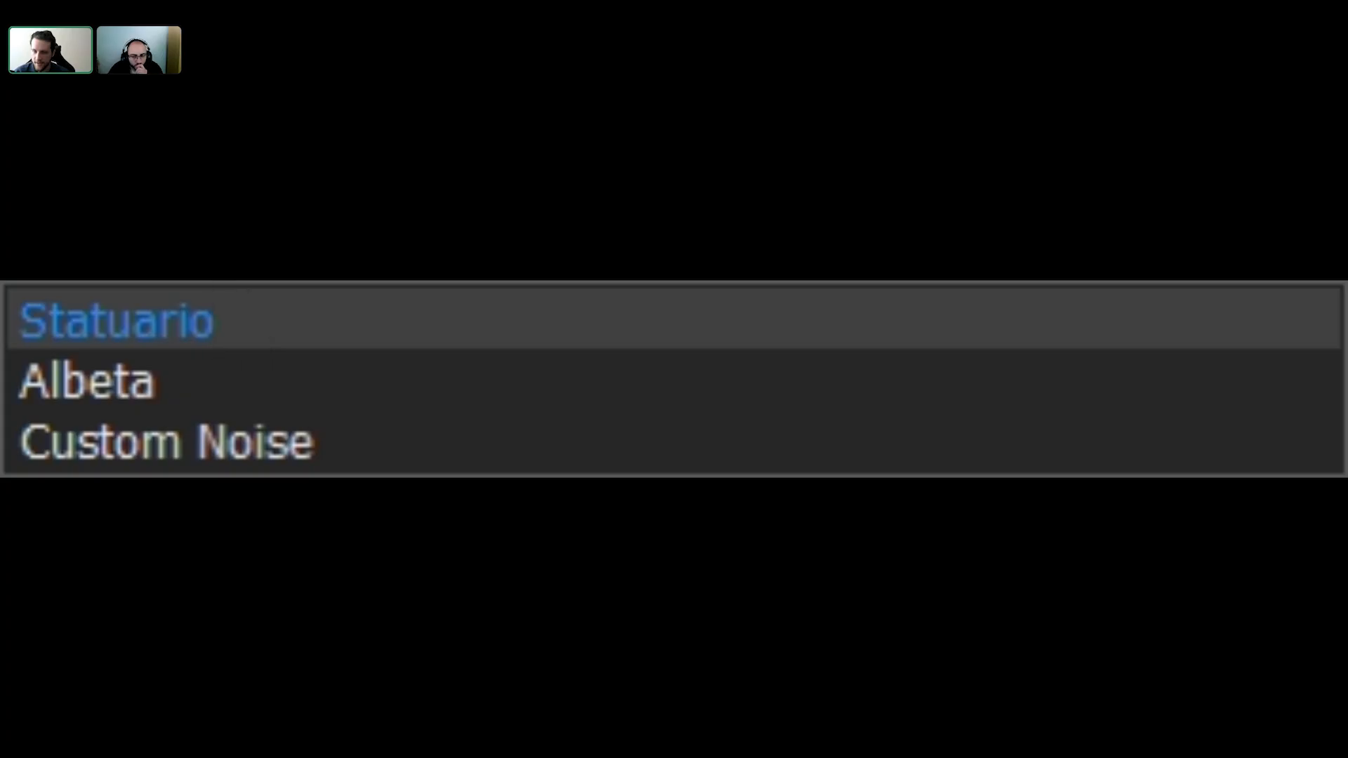
{"action": "left_click", "coordinate": [1129, 333]}
{"action": "left_click", "coordinate": [1130, 335]}
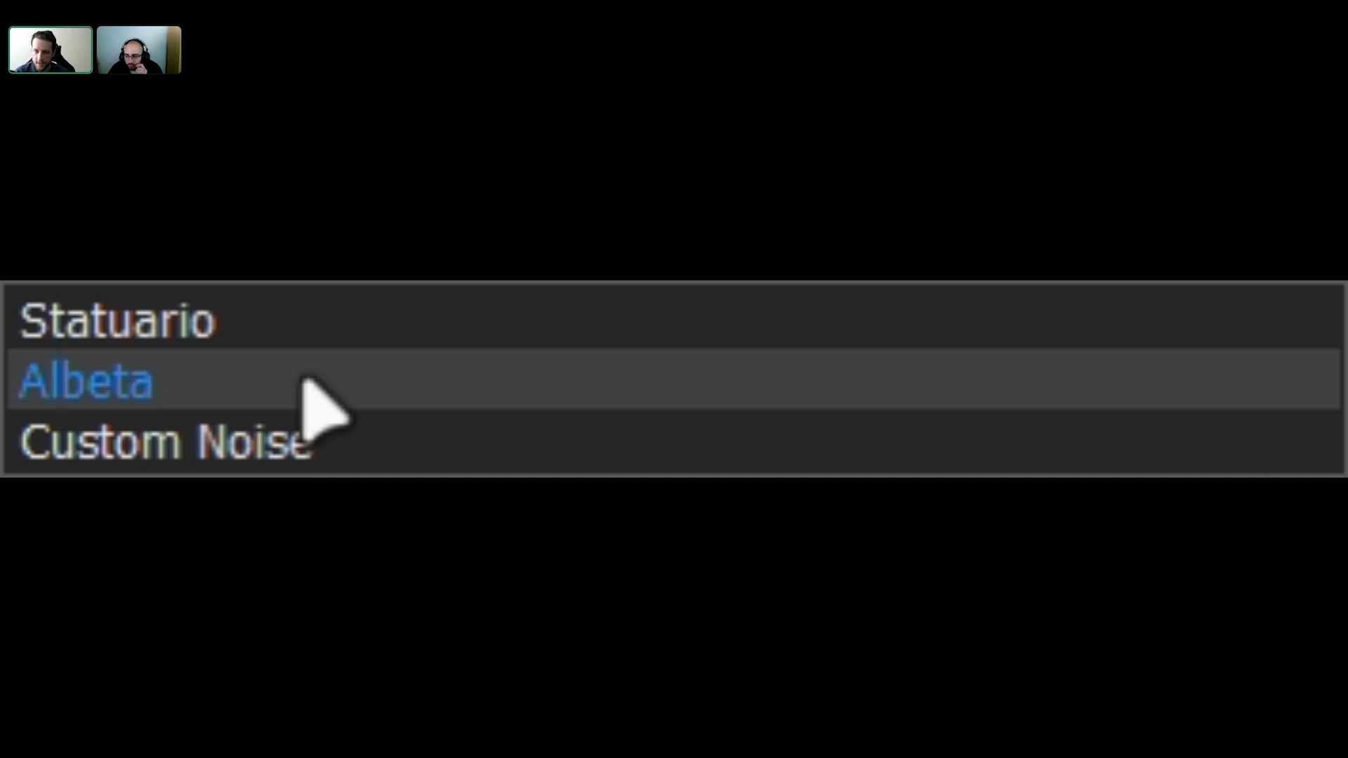
{"action": "left_click", "coordinate": [375, 397]}
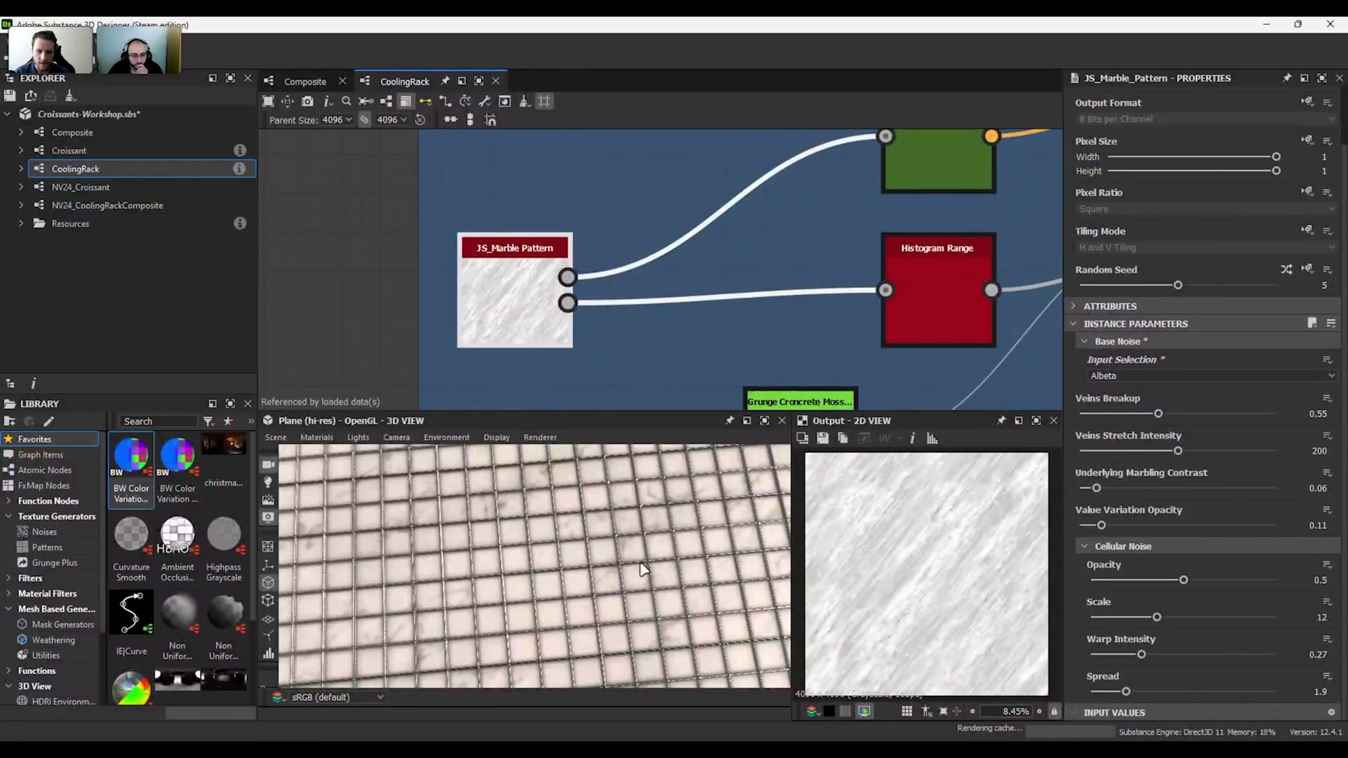
{"action": "left_click_drag", "start_coordinate": [649, 584], "coordinate": [720, 530]}
{"action": "left_click", "coordinate": [1194, 375]}
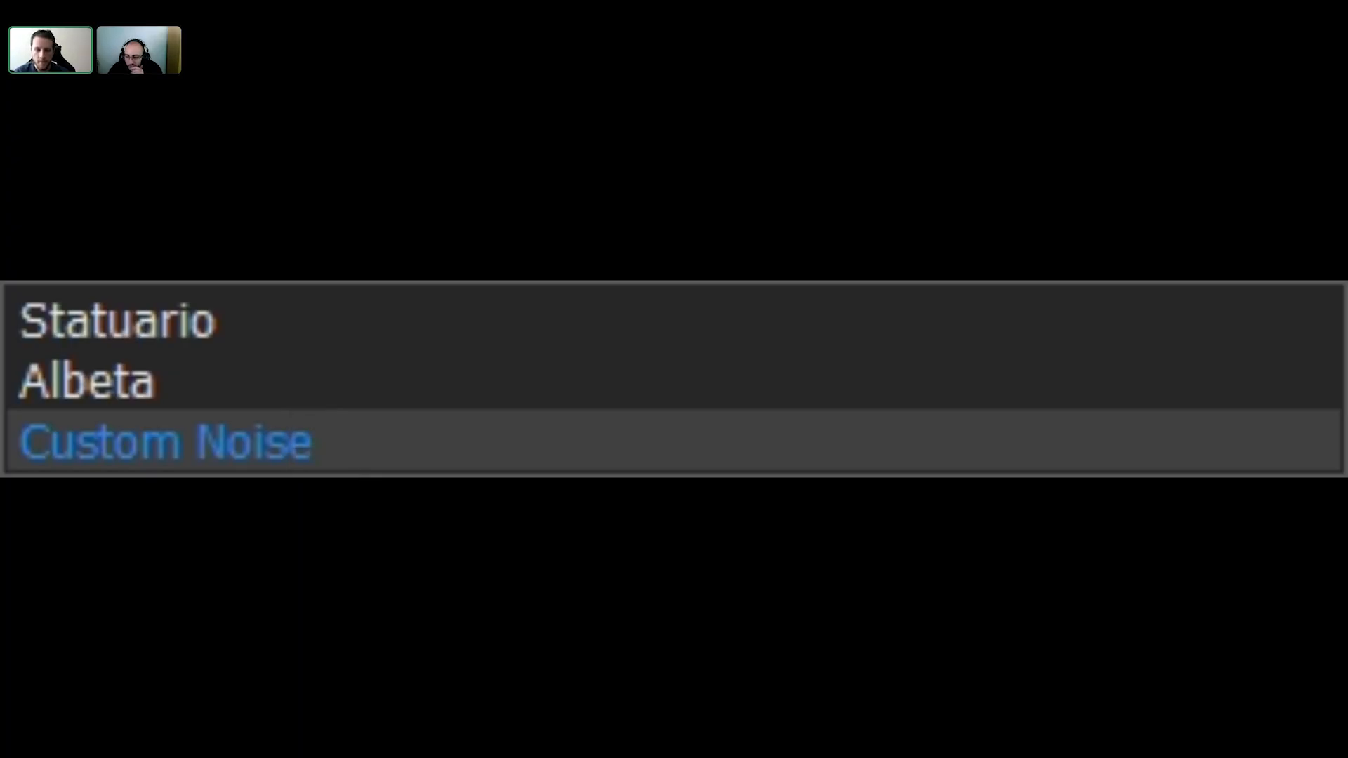
{"action": "left_click", "coordinate": [250, 316]}
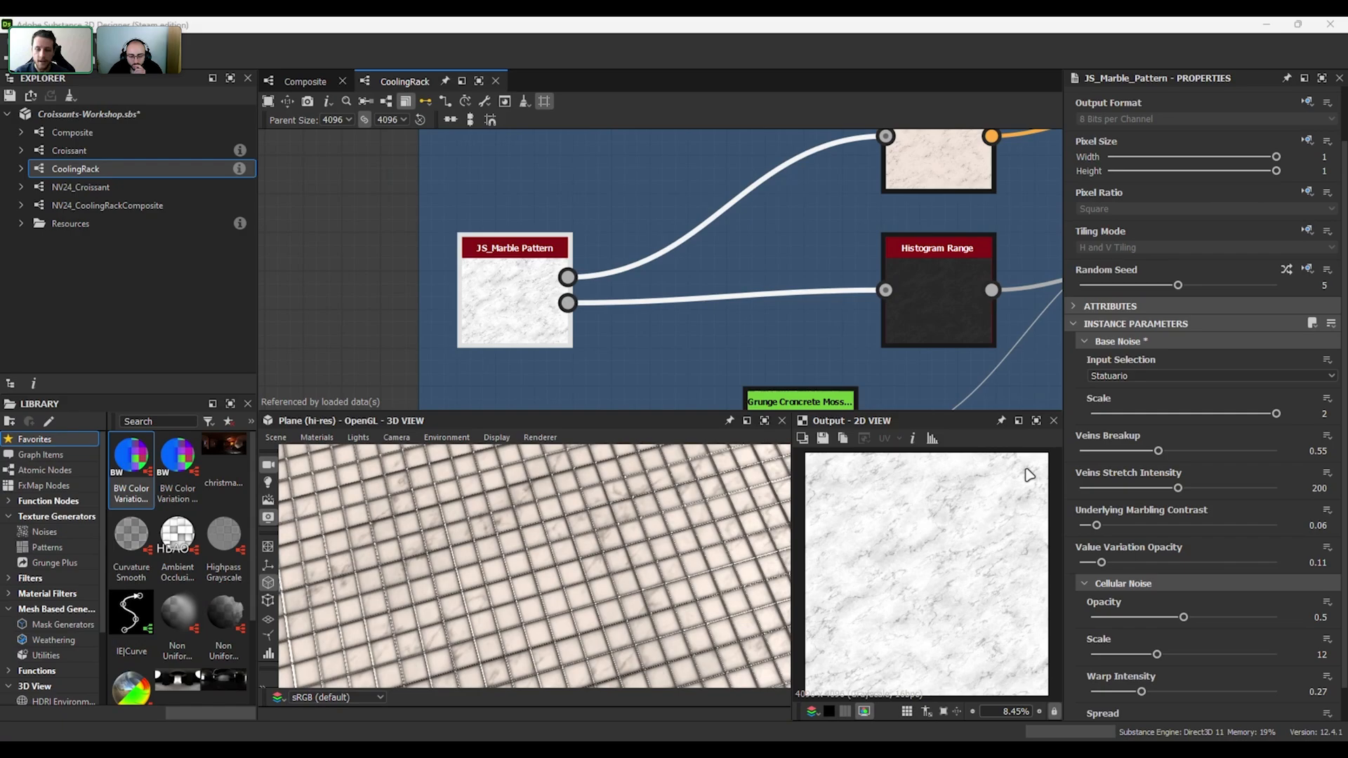
- Examine the Statuario marble pattern's veins close up and at a distance, alongside the Marble frame's nodes and the pattern's parameters
{"action": "scroll", "coordinate": [954, 551], "scroll_direction": "up", "scroll_amount": 1}
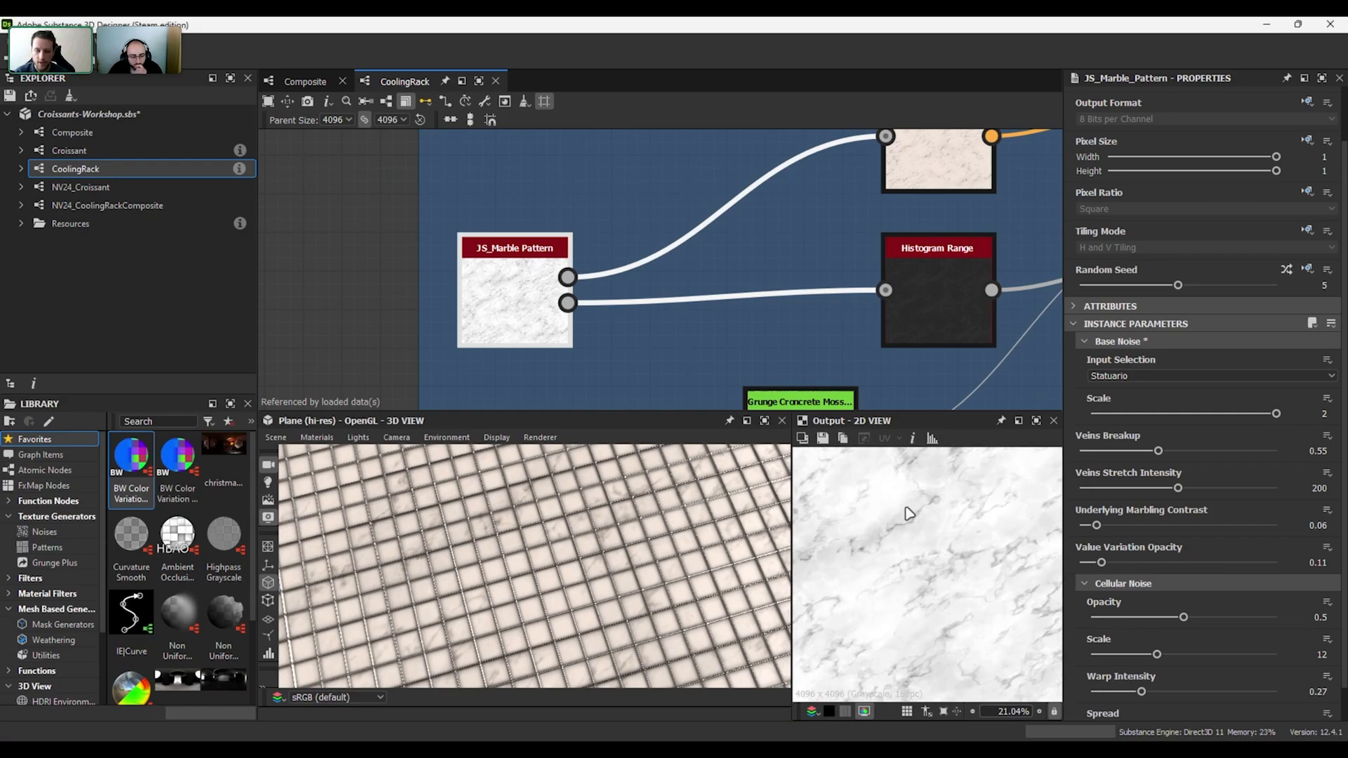
{"action": "scroll", "coordinate": [920, 545], "scroll_direction": "up", "scroll_amount": 6}
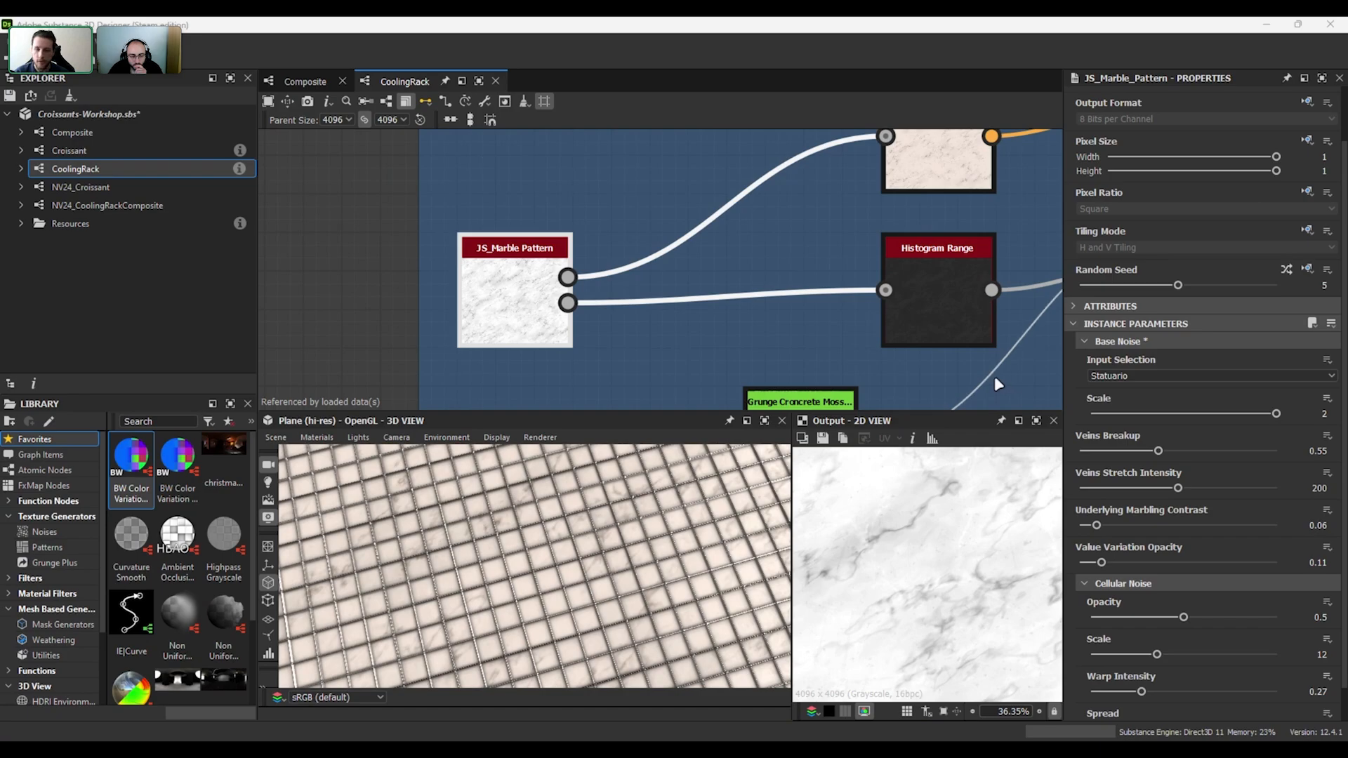
{"action": "middle_click_drag", "start_coordinate": [942, 376], "coordinate": [817, 373]}
{"action": "scroll", "coordinate": [467, 320], "scroll_direction": "down", "scroll_amount": 3}
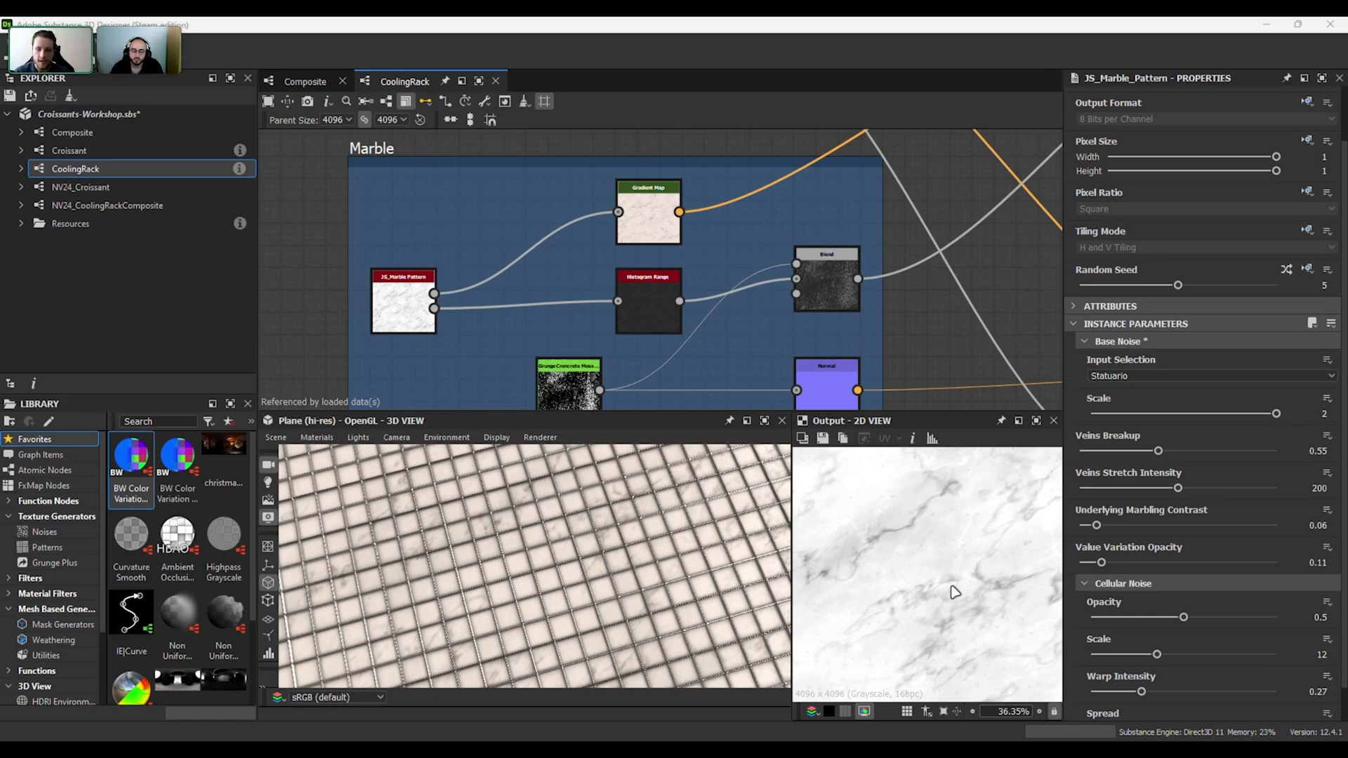
{"action": "scroll", "coordinate": [979, 551], "scroll_direction": "down", "scroll_amount": 5}
{"action": "scroll", "coordinate": [987, 549], "scroll_direction": "up", "scroll_amount": 1}
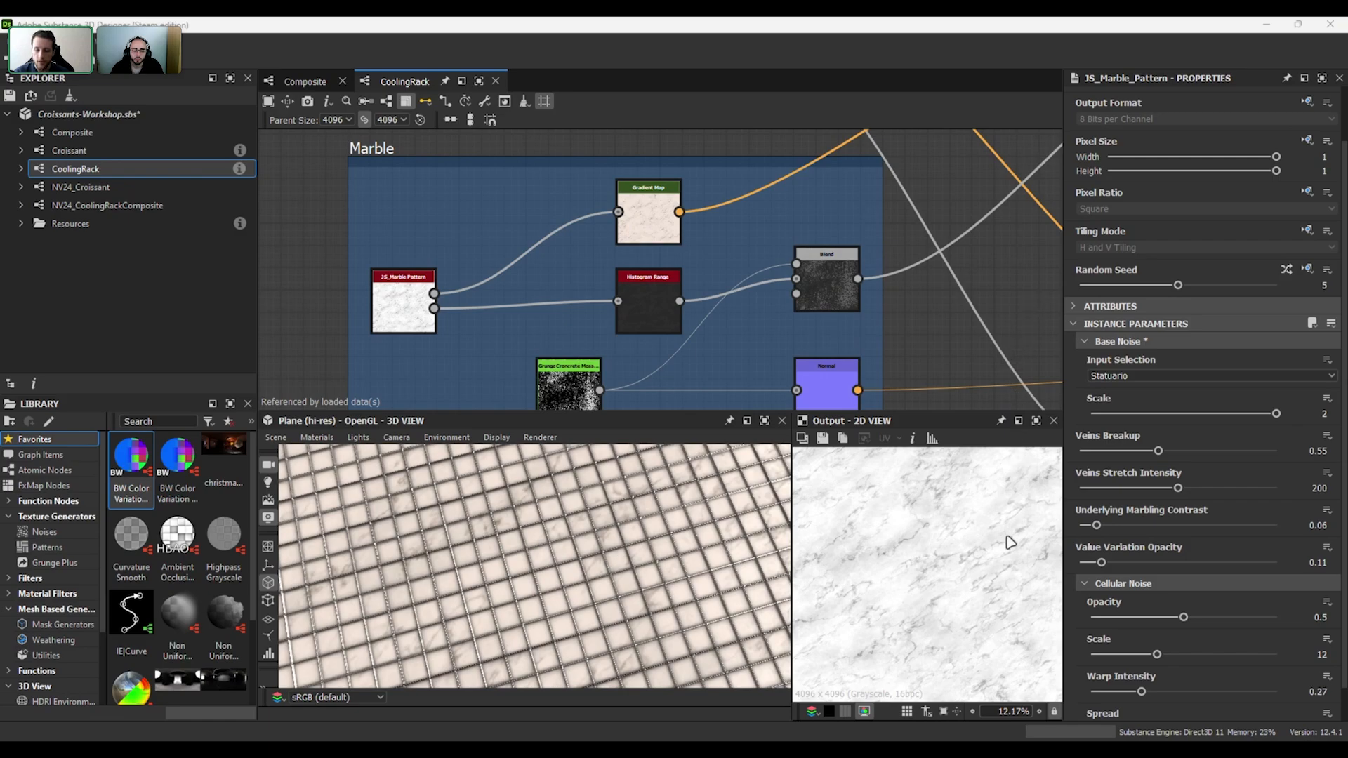
{"action": "scroll", "coordinate": [1010, 543], "scroll_direction": "up", "scroll_amount": 5}
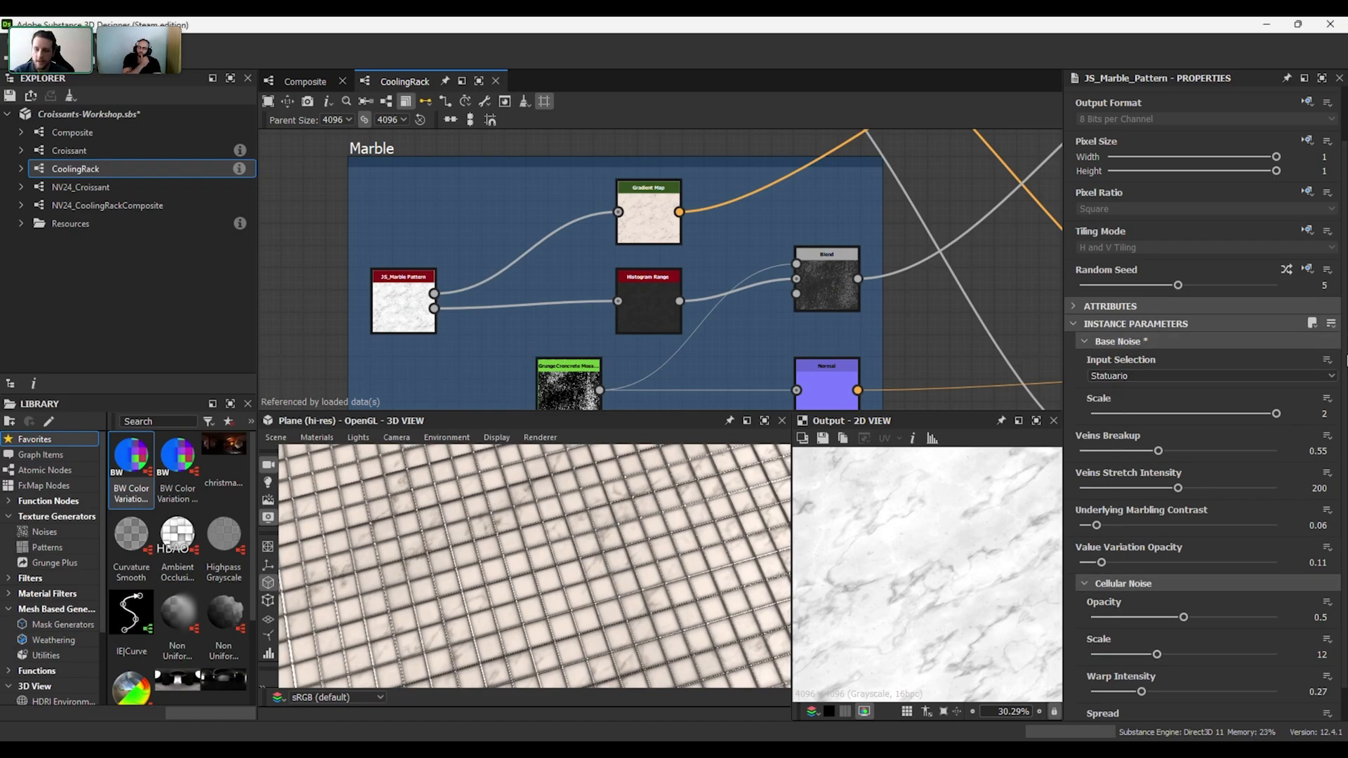
{"action": "scroll", "coordinate": [1068, 340], "scroll_direction": "down", "scroll_amount": 1}
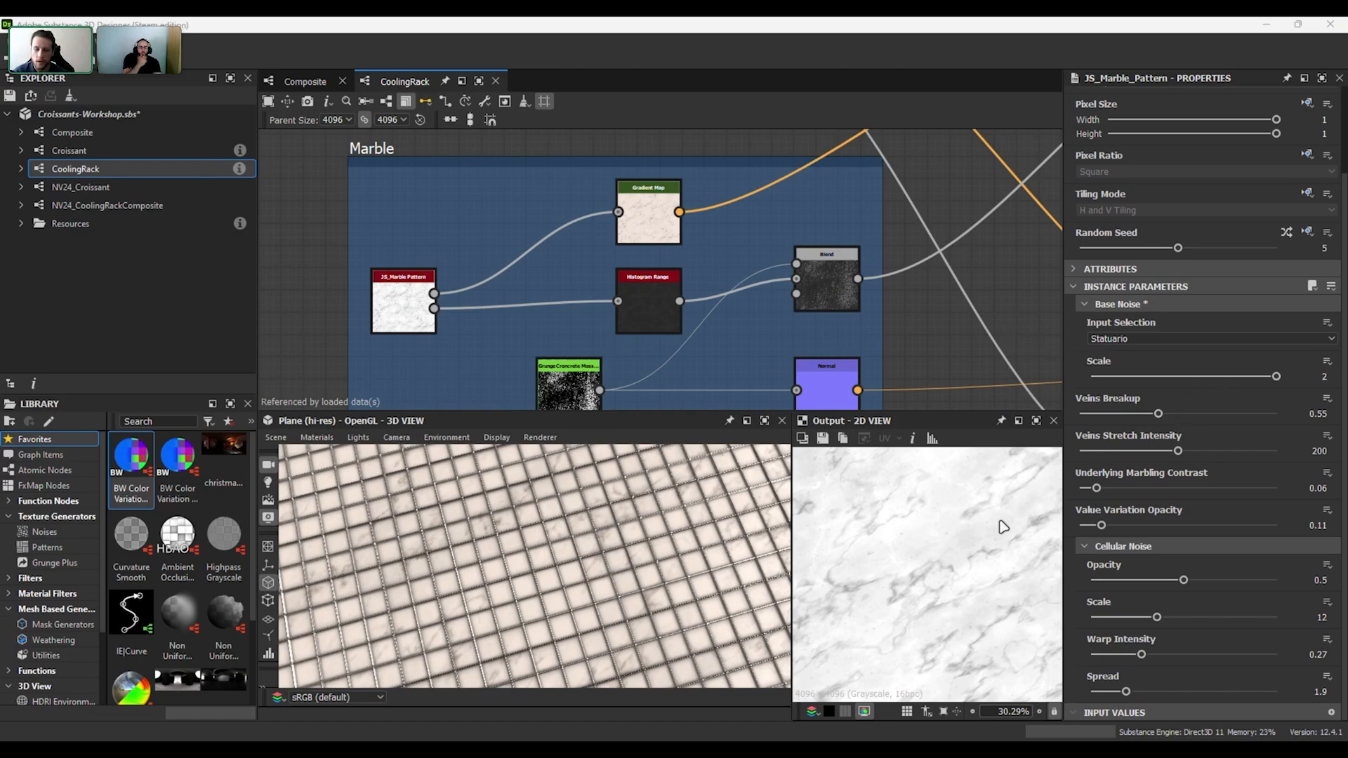
{"action": "scroll", "coordinate": [1011, 562], "scroll_direction": "down", "scroll_amount": 2}
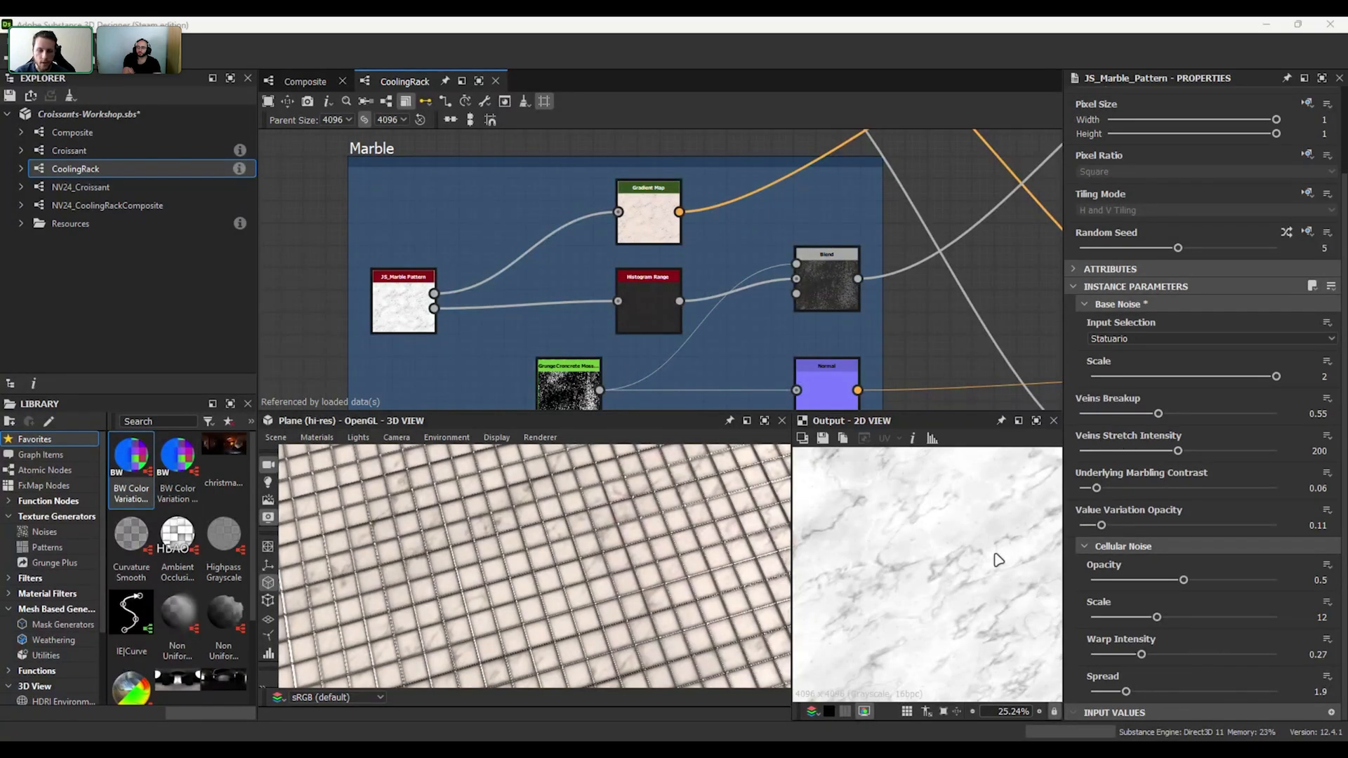
{"action": "scroll", "coordinate": [1007, 537], "scroll_direction": "down", "scroll_amount": 2}
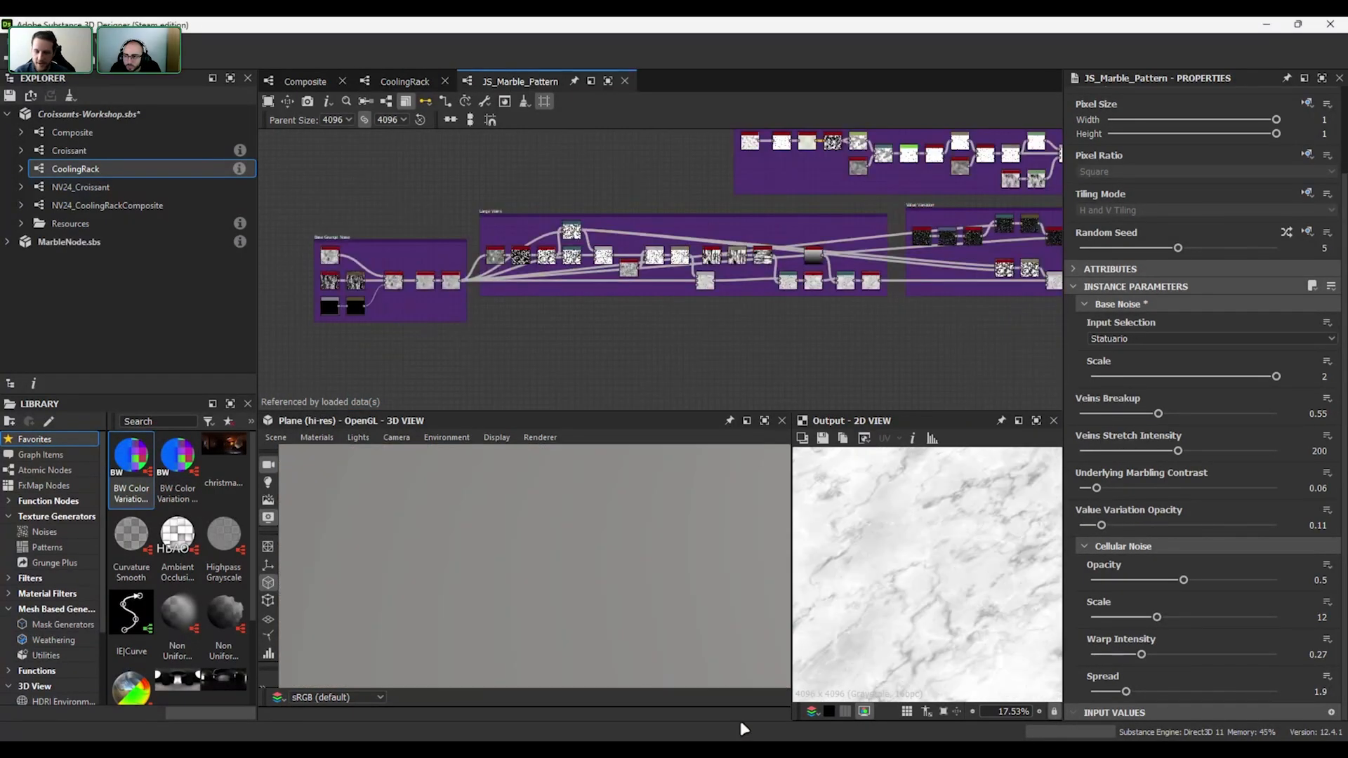
- Look over the Base Grunge Noise frame in the marble pattern graph and preview its Swirl Grayscale output in 2D
{"action": "scroll", "coordinate": [618, 341], "scroll_direction": "up", "scroll_amount": 3}
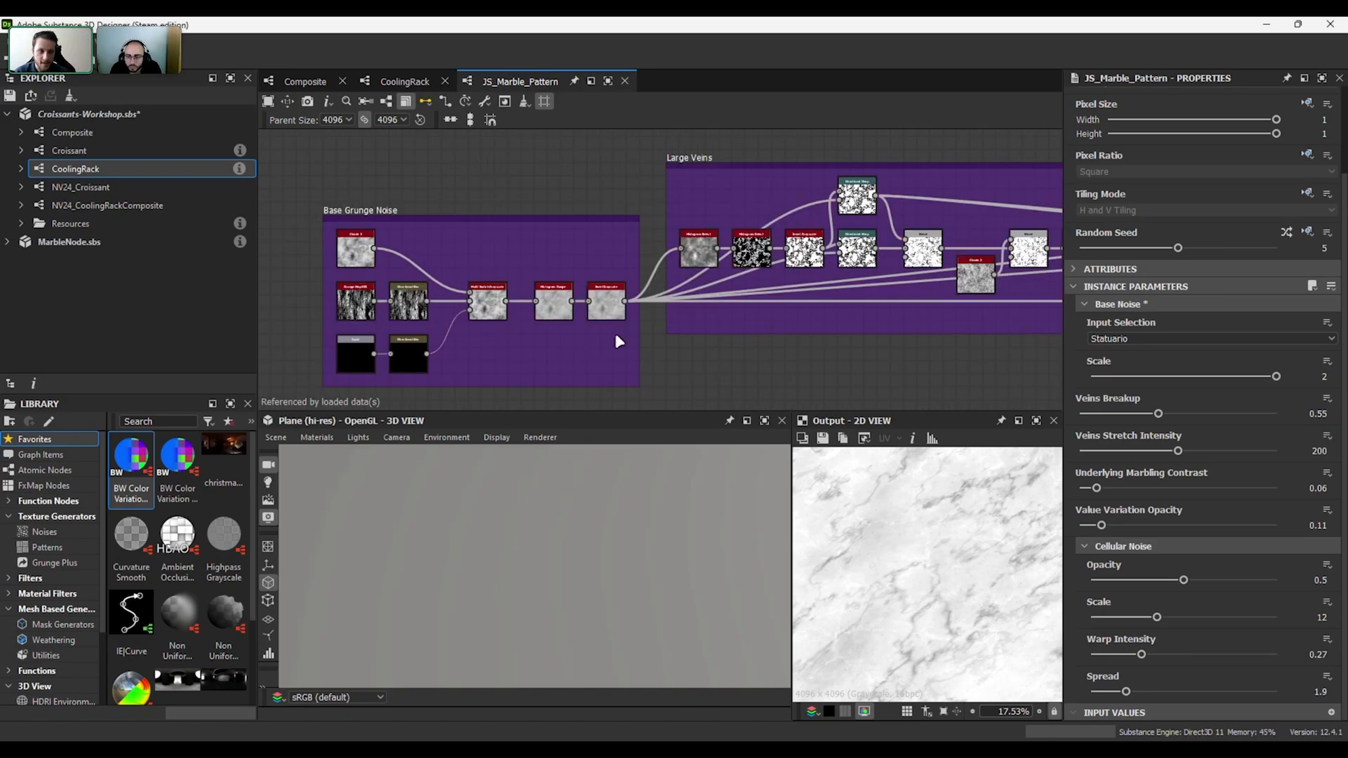
{"action": "scroll", "coordinate": [389, 256], "scroll_direction": "up", "scroll_amount": 3}
{"action": "scroll", "coordinate": [389, 255], "scroll_direction": "down", "scroll_amount": 3}
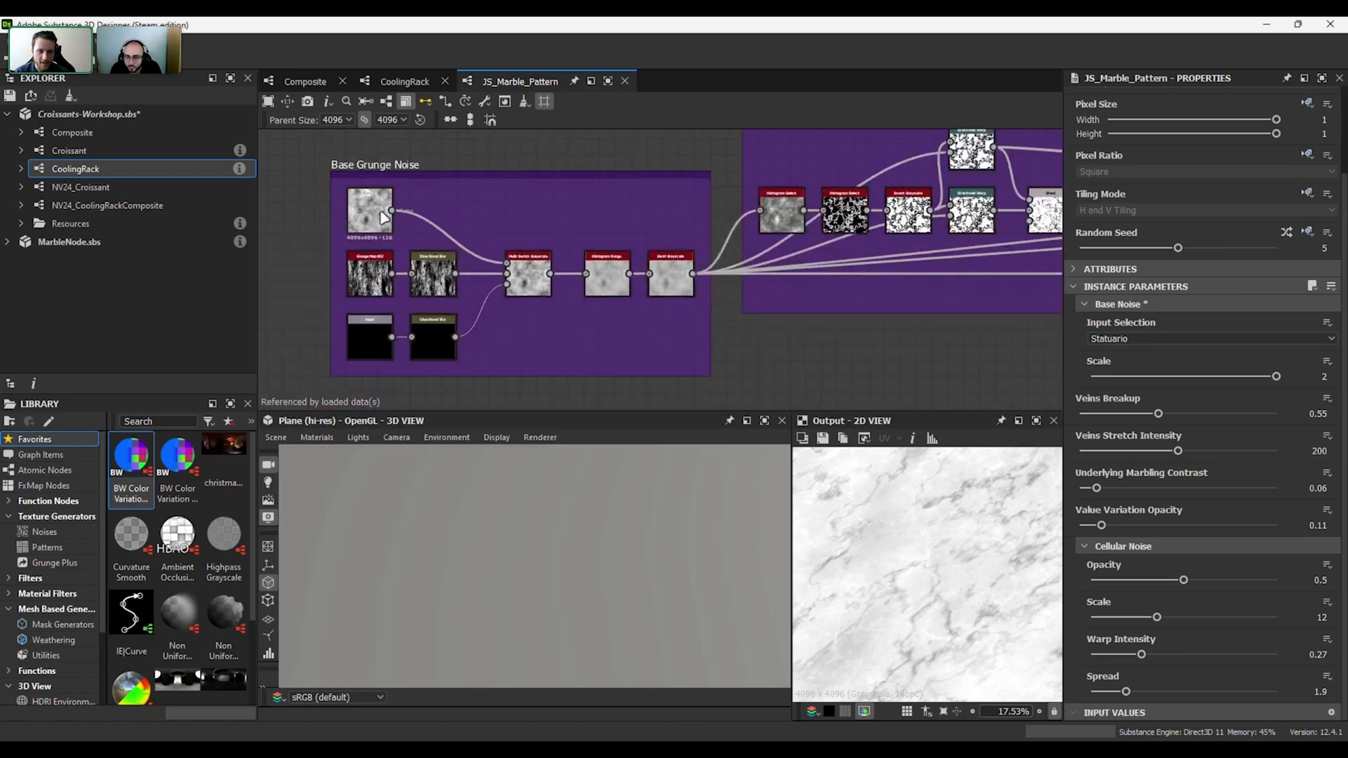
{"action": "scroll", "coordinate": [779, 306], "scroll_direction": "up", "scroll_amount": 1}
{"action": "scroll", "coordinate": [330, 240], "scroll_direction": "up", "scroll_amount": 3}
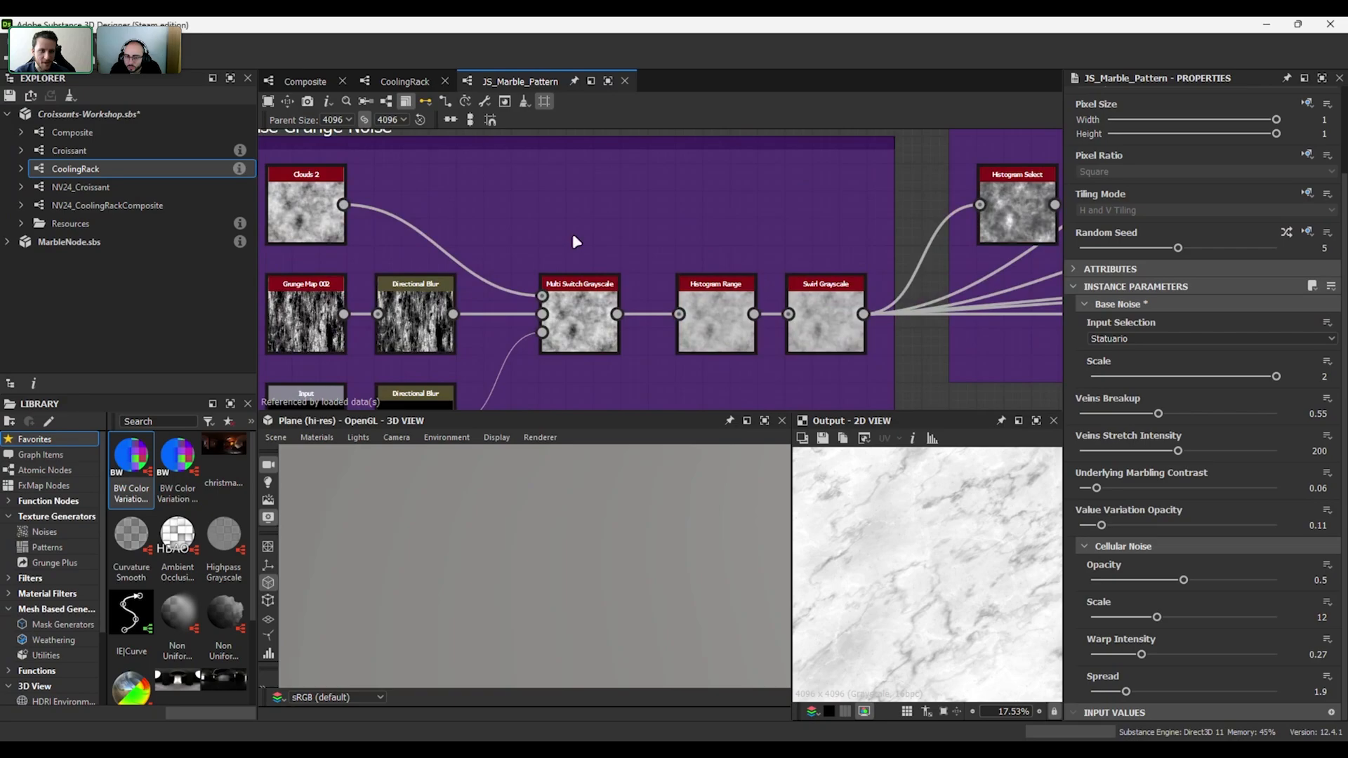
{"action": "scroll", "coordinate": [548, 242], "scroll_direction": "down", "scroll_amount": 1}
{"action": "middle_click_drag", "start_coordinate": [548, 242], "coordinate": [583, 221]}
{"action": "scroll", "coordinate": [688, 201], "scroll_direction": "down", "scroll_amount": 1}
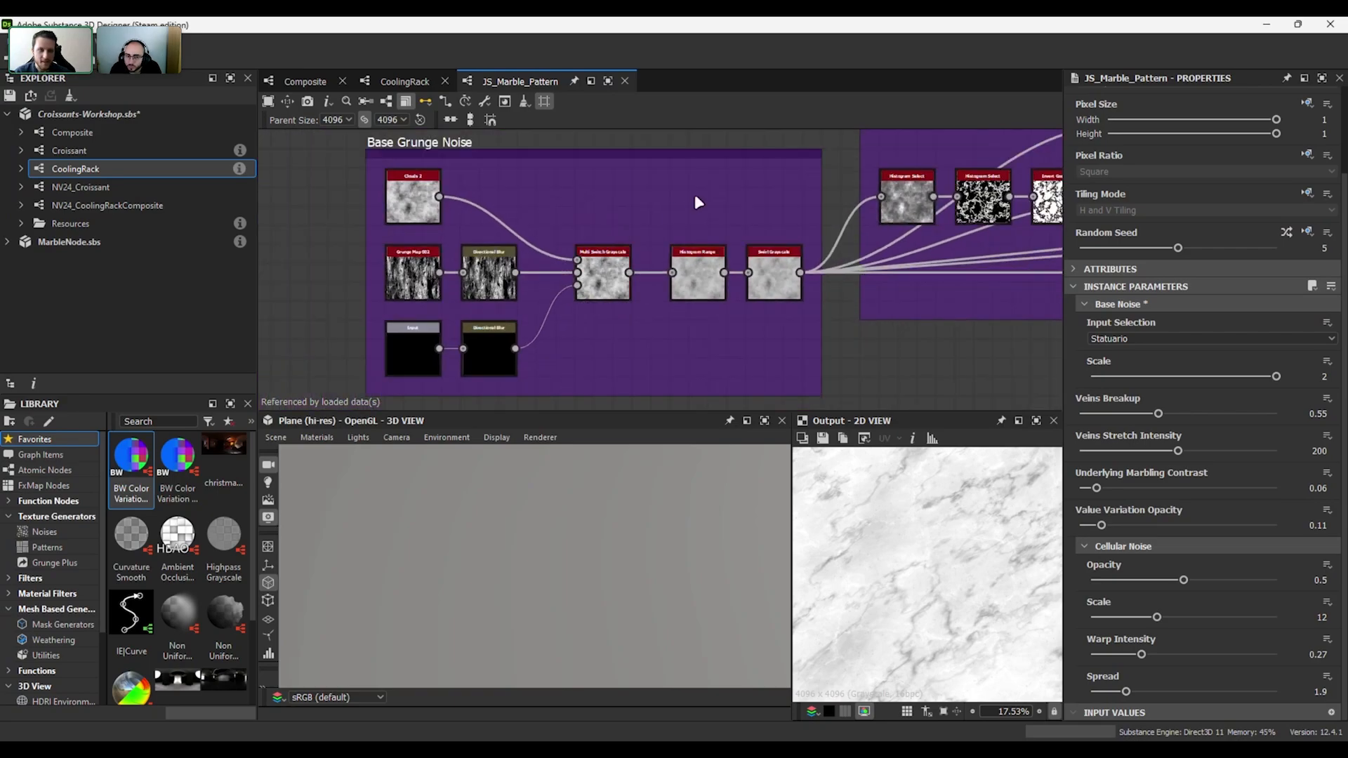
{"action": "middle_click_drag", "start_coordinate": [683, 195], "coordinate": [636, 193]}
{"action": "double_click", "coordinate": [729, 272]}
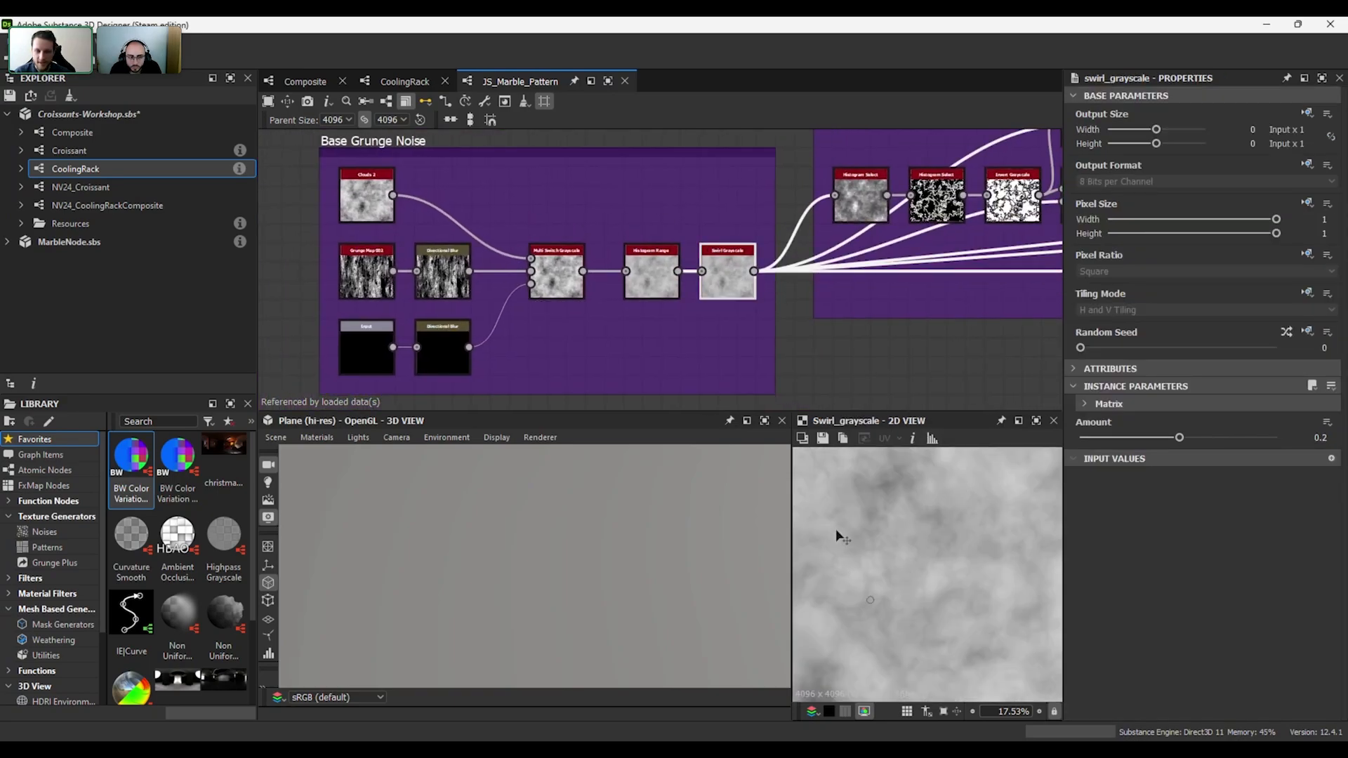
{"action": "scroll", "coordinate": [906, 545], "scroll_direction": "down", "scroll_amount": 7}
{"action": "scroll", "coordinate": [907, 545], "scroll_direction": "up", "scroll_amount": 3}
- Follow the Large Veins frame, previewing the Blend of the warped veins and the final Make It Tile Photo node
{"action": "middle_click_drag", "start_coordinate": [914, 323], "coordinate": [444, 367]}
{"action": "scroll", "coordinate": [444, 366], "scroll_direction": "down", "scroll_amount": 2}
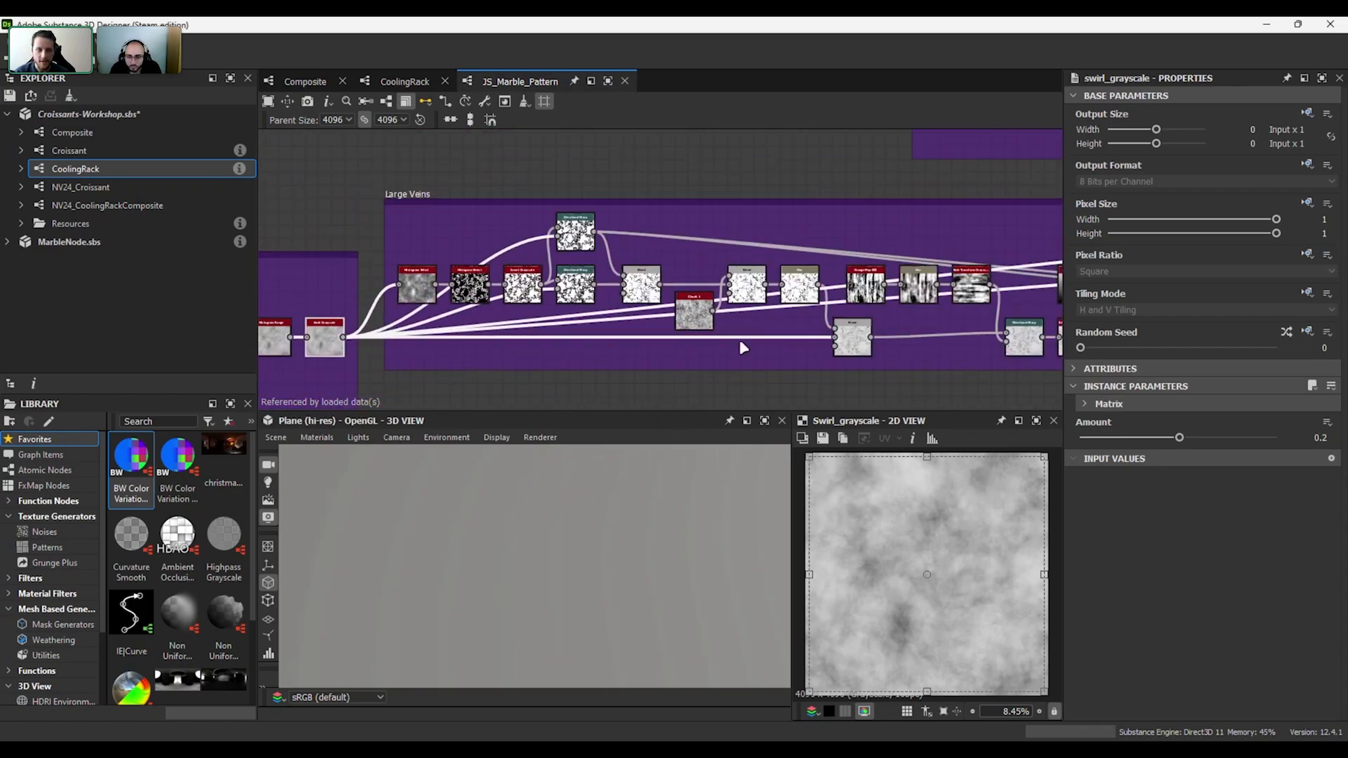
{"action": "middle_click_drag", "start_coordinate": [728, 342], "coordinate": [557, 328]}
{"action": "left_click", "coordinate": [471, 268]}
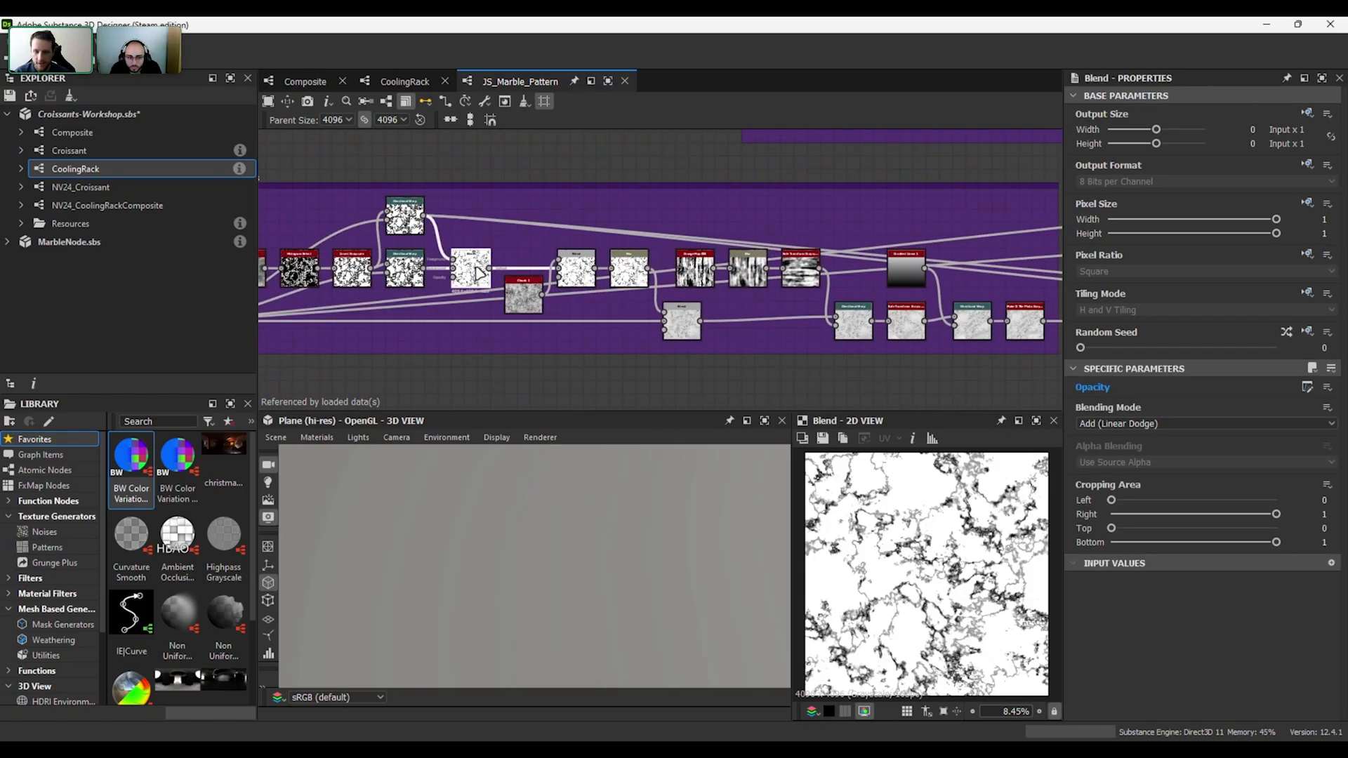
{"action": "left_click", "coordinate": [807, 278]}
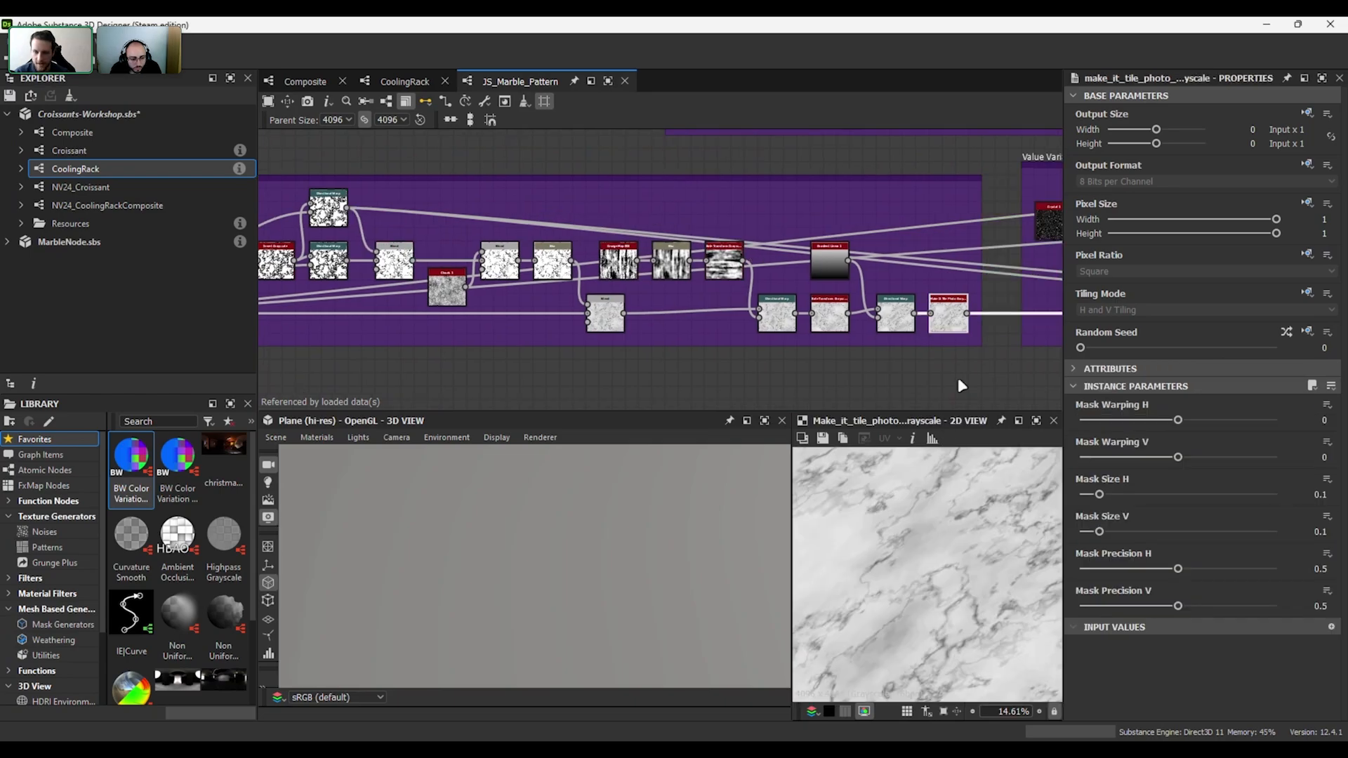
- Preview the Screen-mode Blend that combines the value variation with the upper vein frame, and inspect its fine detail up close
{"action": "scroll", "coordinate": [913, 344], "scroll_direction": "down", "scroll_amount": 2}
{"action": "middle_click_drag", "start_coordinate": [901, 326], "coordinate": [485, 325]}
{"action": "left_click", "coordinate": [908, 213]}
{"action": "scroll", "coordinate": [942, 563], "scroll_direction": "up", "scroll_amount": 6}
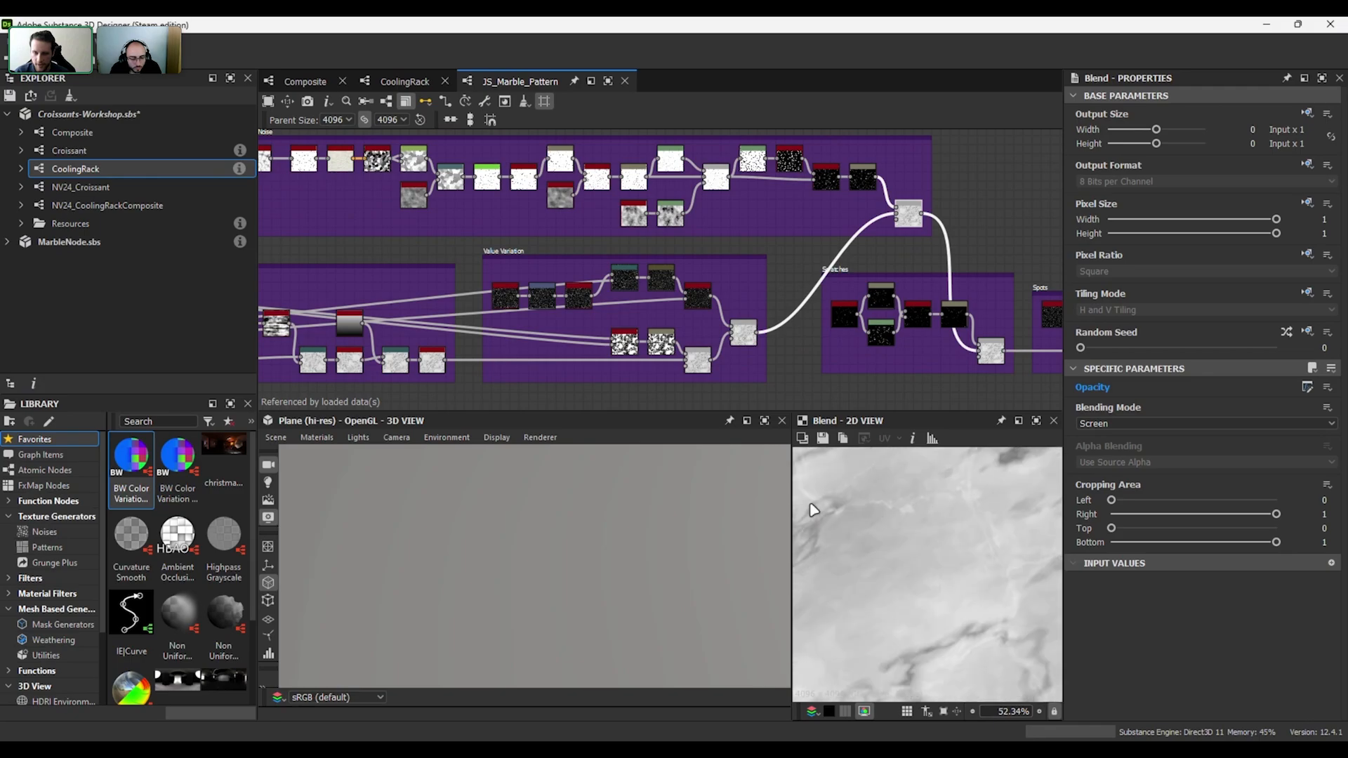
- Preview the Histogram Scan node in the Value Adjust frame, both up close and at a distance
{"action": "middle_click_drag", "start_coordinate": [816, 252], "coordinate": [656, 230]}
{"action": "left_click", "coordinate": [1046, 339]}
{"action": "scroll", "coordinate": [870, 391], "scroll_direction": "down", "scroll_amount": 1}
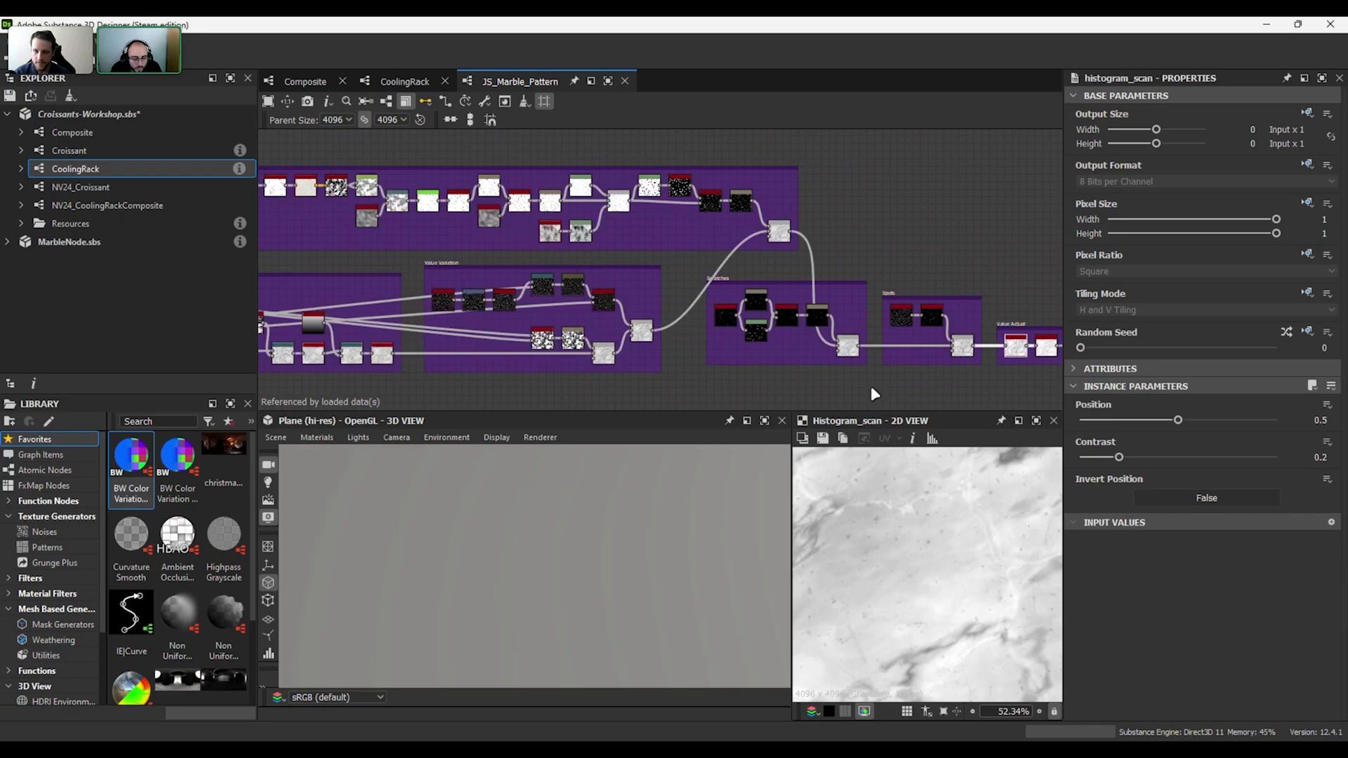
{"action": "middle_click_drag", "start_coordinate": [964, 386], "coordinate": [857, 367]}
{"action": "scroll", "coordinate": [934, 565], "scroll_direction": "down", "scroll_amount": 4}
{"action": "scroll", "coordinate": [936, 570], "scroll_direction": "down", "scroll_amount": 1}
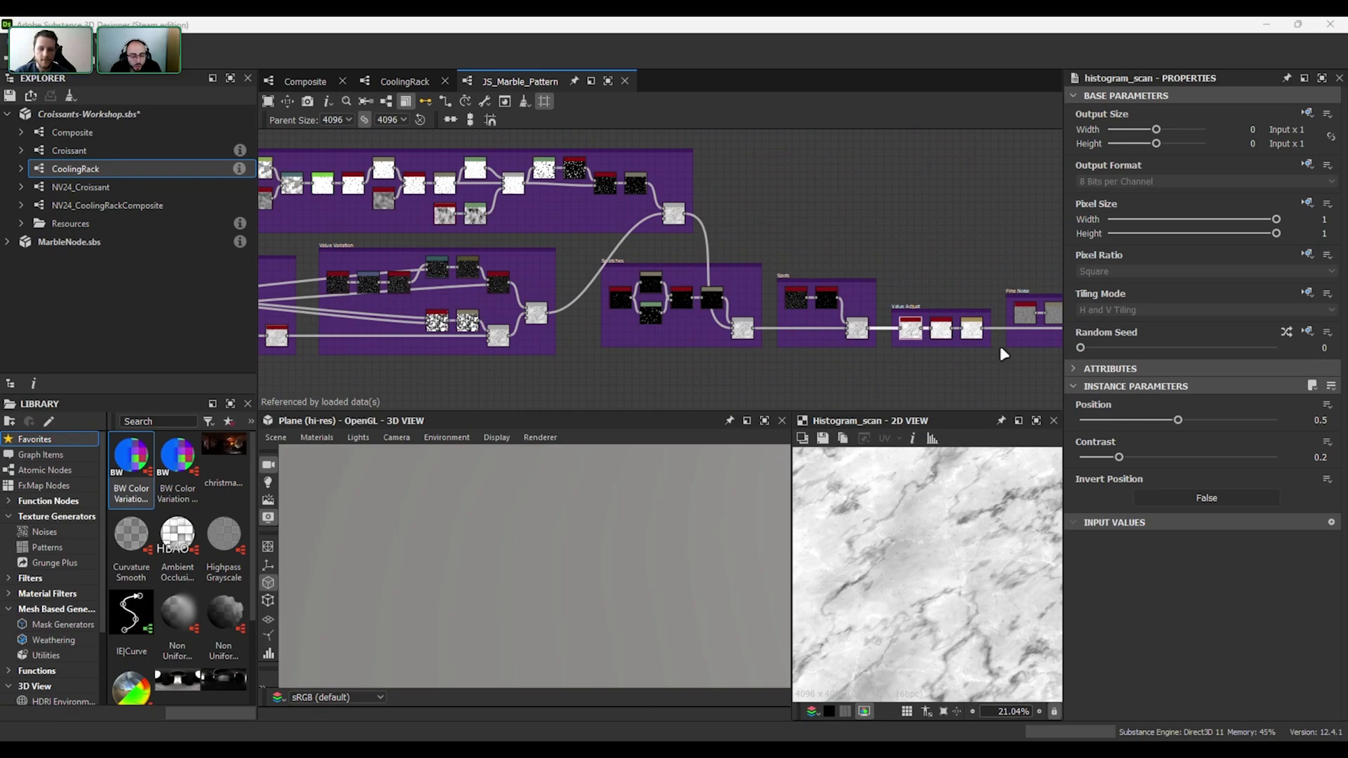
- Preview the Scratches frame's Subtract Blend and examine the marble surface from close-up detail to the full texture
{"action": "scroll", "coordinate": [749, 342], "scroll_direction": "up", "scroll_amount": 3}
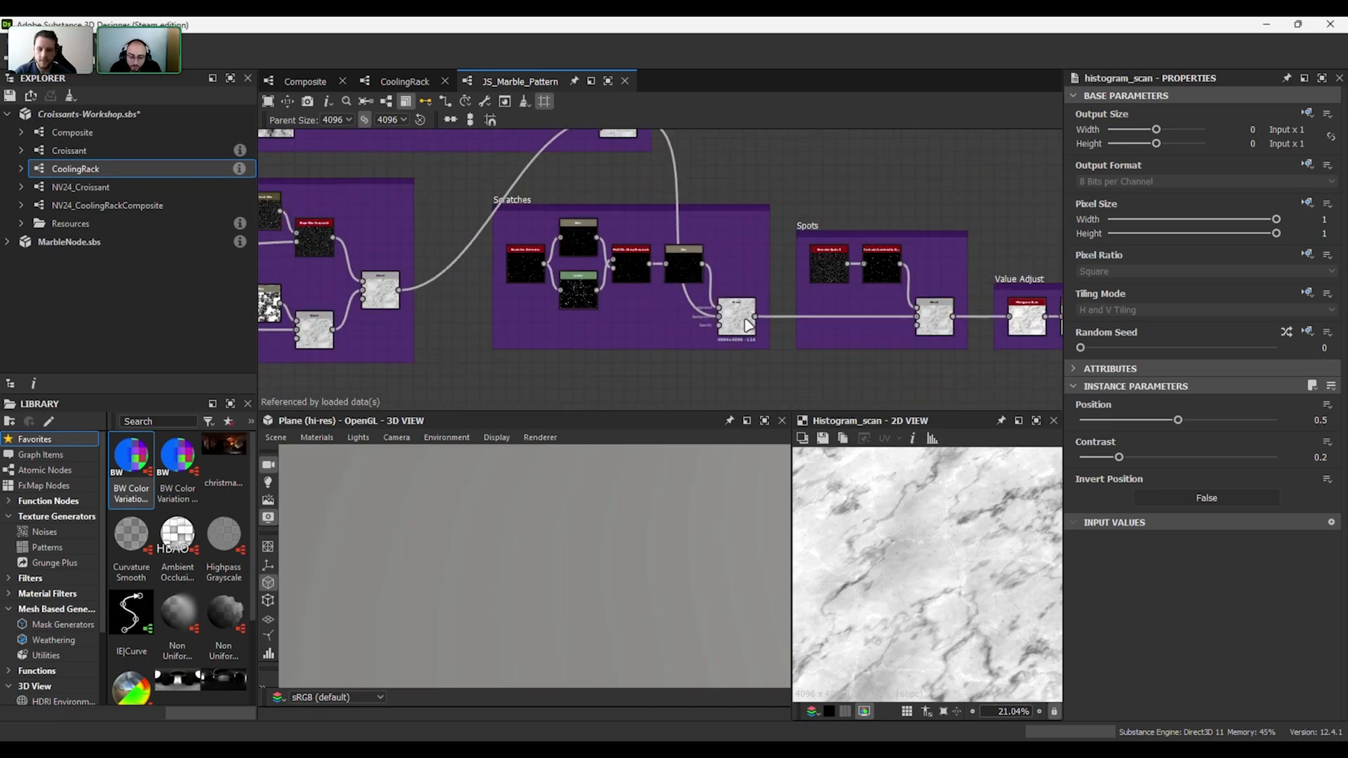
{"action": "double_click", "coordinate": [739, 319]}
{"action": "middle_click_drag", "start_coordinate": [858, 369], "coordinate": [804, 341]}
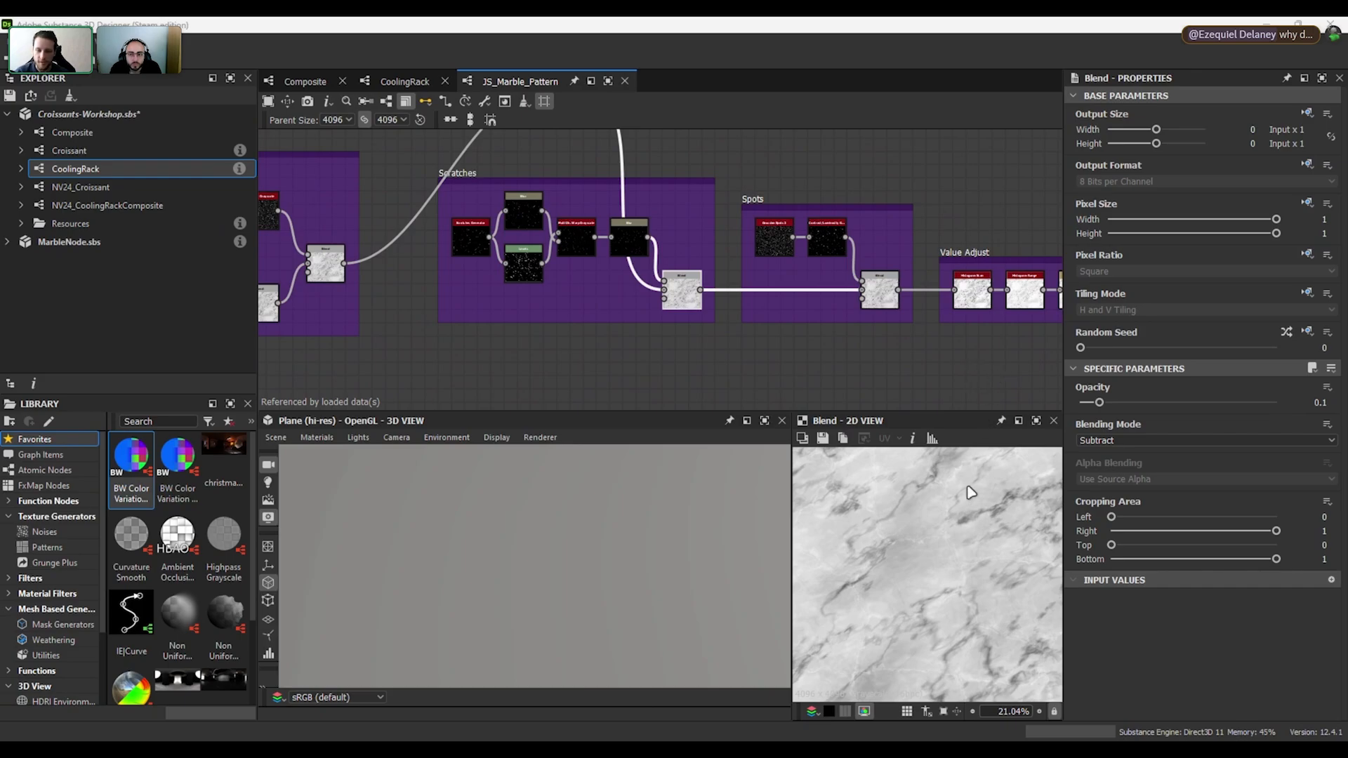
{"action": "scroll", "coordinate": [925, 548], "scroll_direction": "up", "scroll_amount": 3}
{"action": "scroll", "coordinate": [925, 548], "scroll_direction": "up", "scroll_amount": 1}
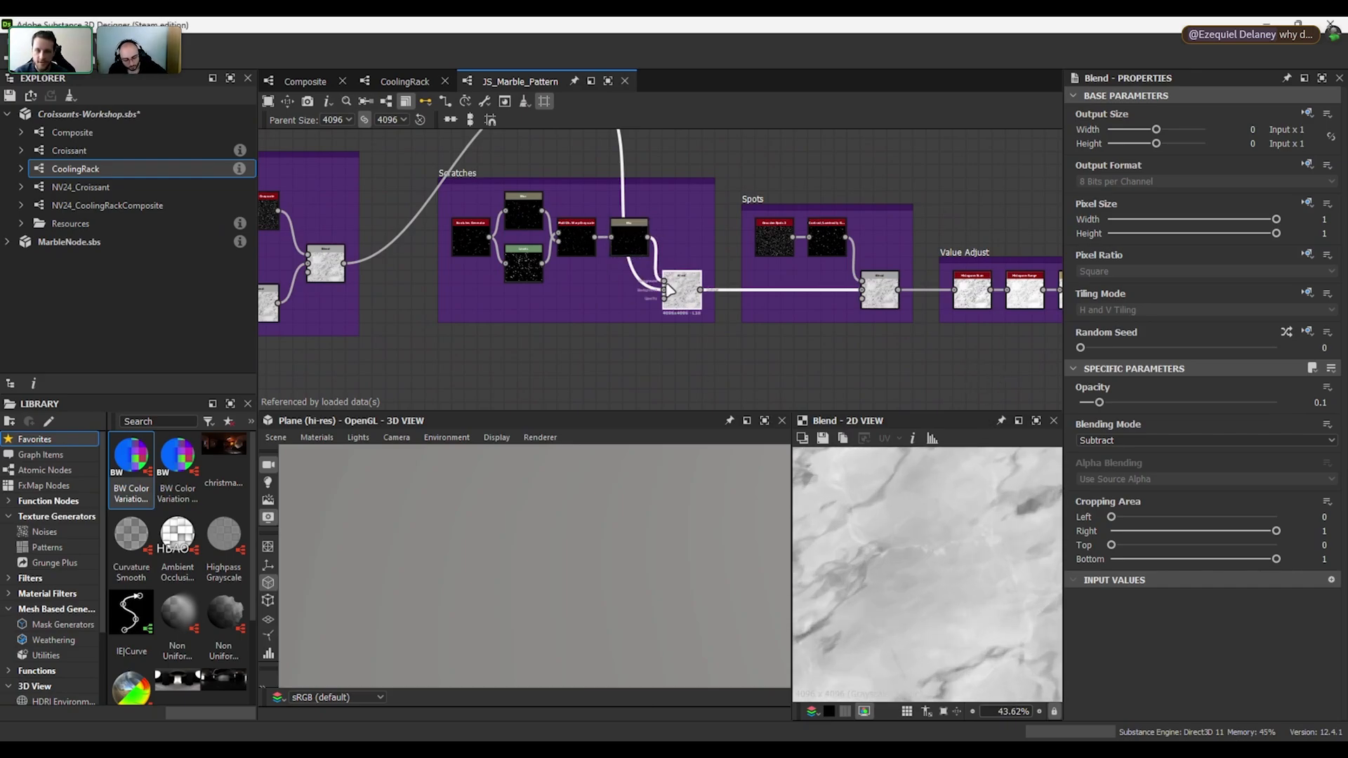
{"action": "middle_click_drag", "start_coordinate": [720, 203], "coordinate": [753, 279]}
{"action": "scroll", "coordinate": [945, 554], "scroll_direction": "up", "scroll_amount": 2}
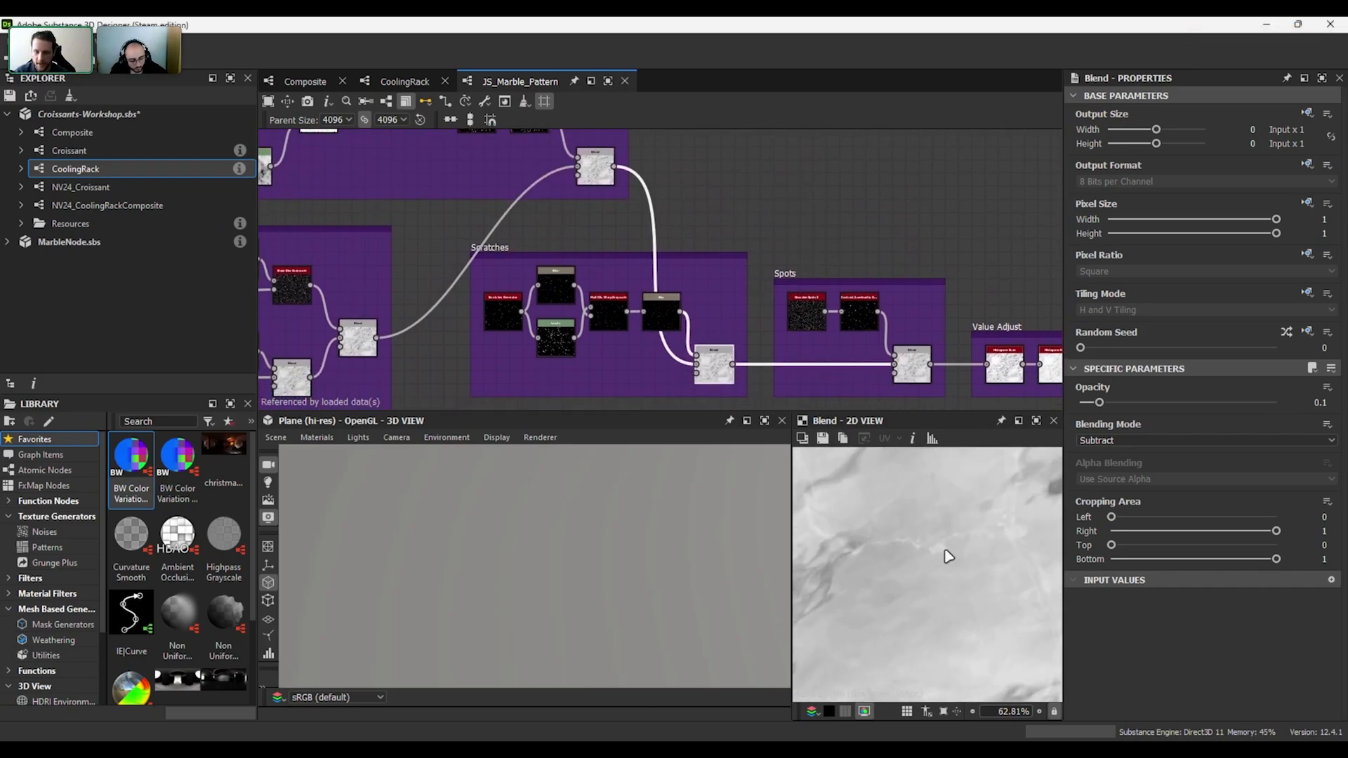
{"action": "scroll", "coordinate": [835, 506], "scroll_direction": "down", "scroll_amount": 4}
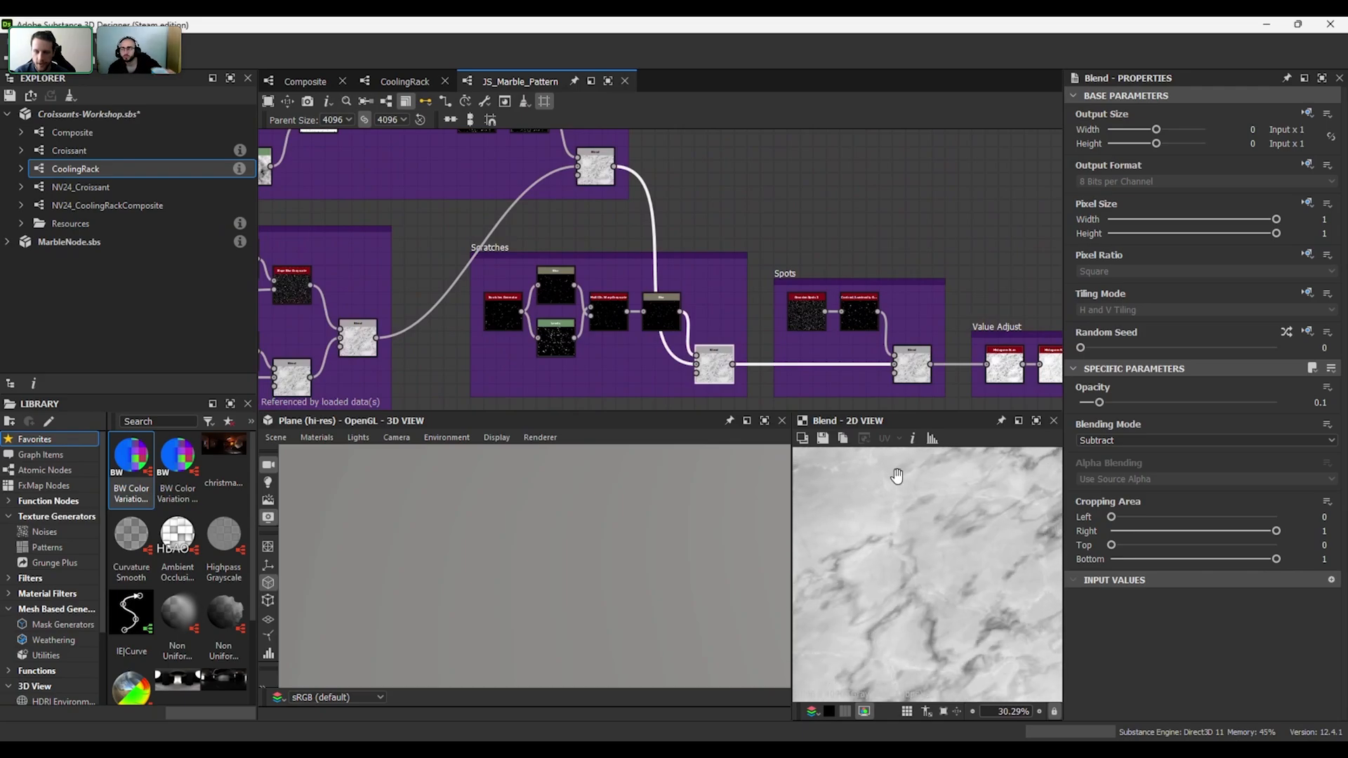
{"action": "scroll", "coordinate": [976, 590], "scroll_direction": "down", "scroll_amount": 2}
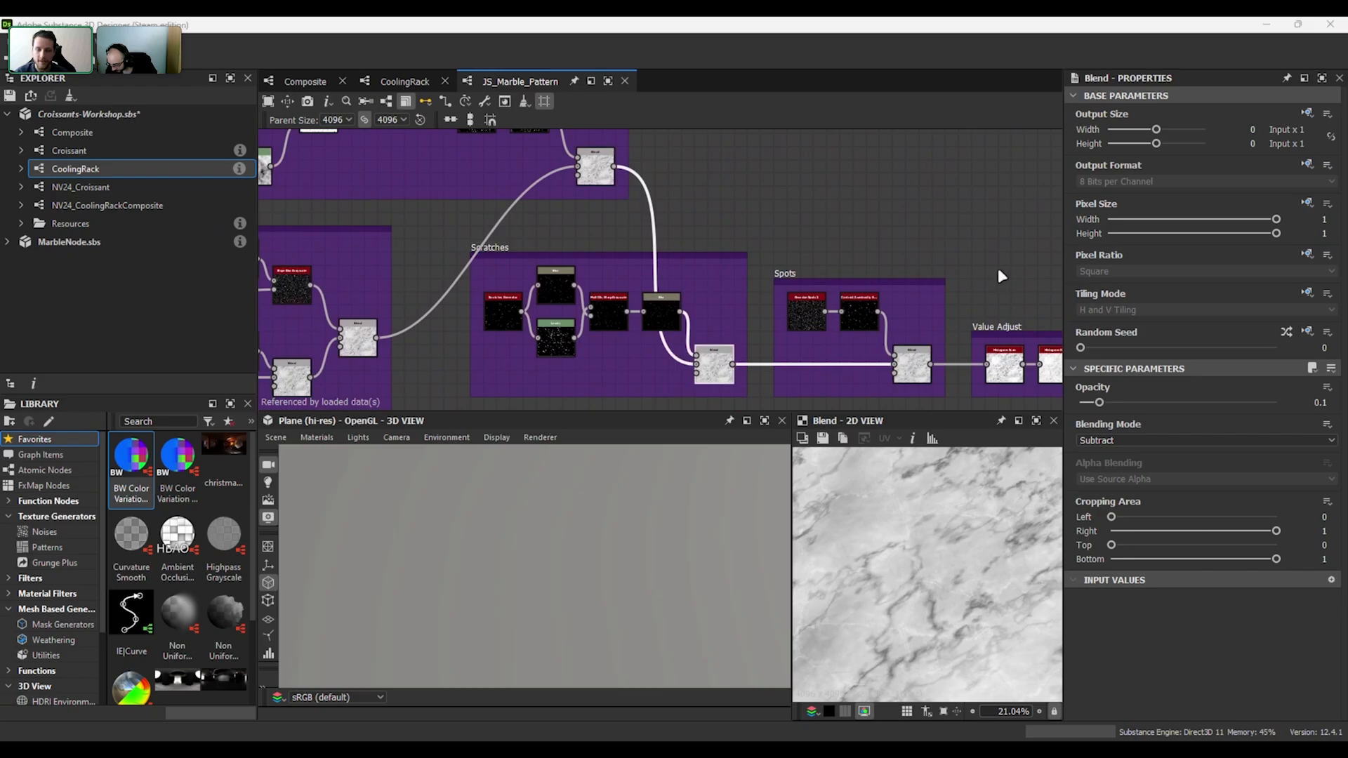
{"action": "scroll", "coordinate": [1000, 537], "scroll_direction": "down", "scroll_amount": 3}
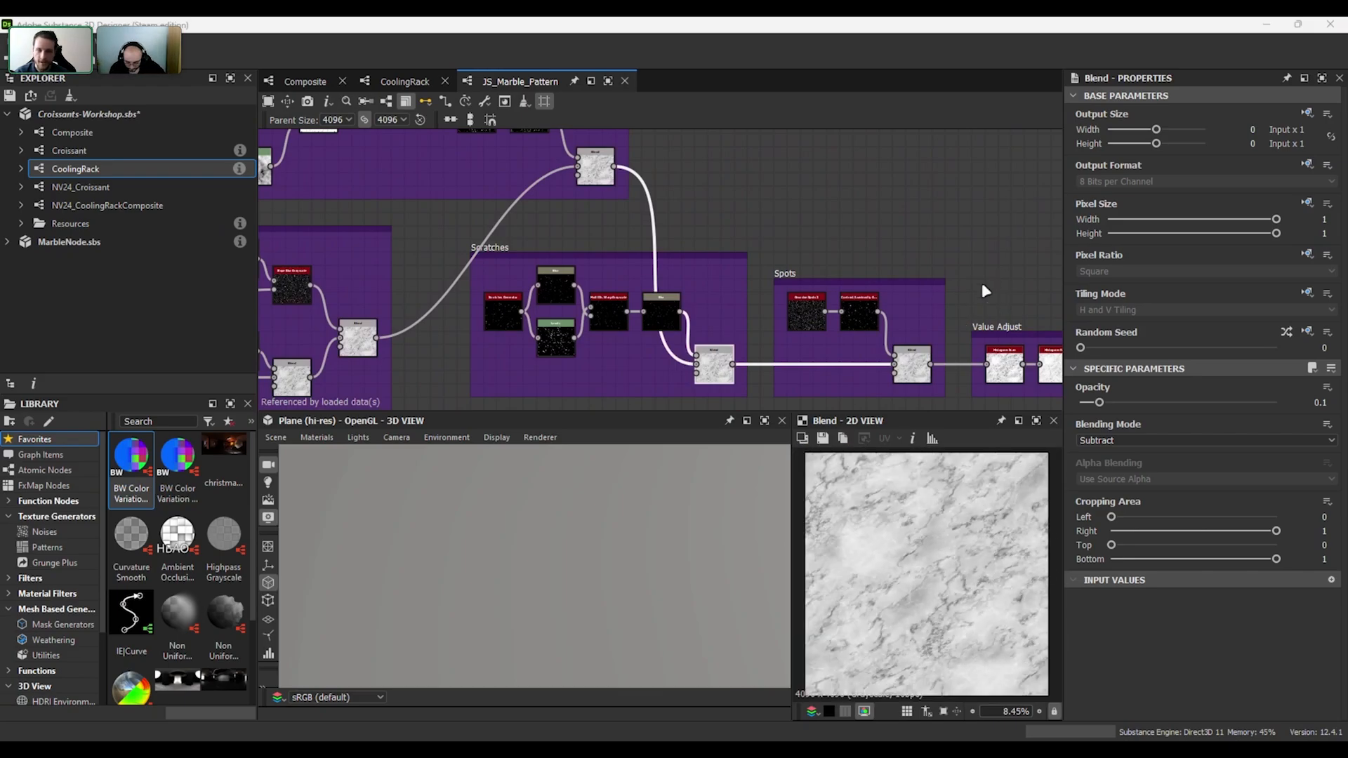
- Show the Sharpen node in the Value Adjust frame and preview the Fine Noise frame's Blend ahead of the outputs
{"action": "middle_click_drag", "start_coordinate": [982, 282], "coordinate": [752, 234]}
{"action": "left_click", "coordinate": [859, 333]}
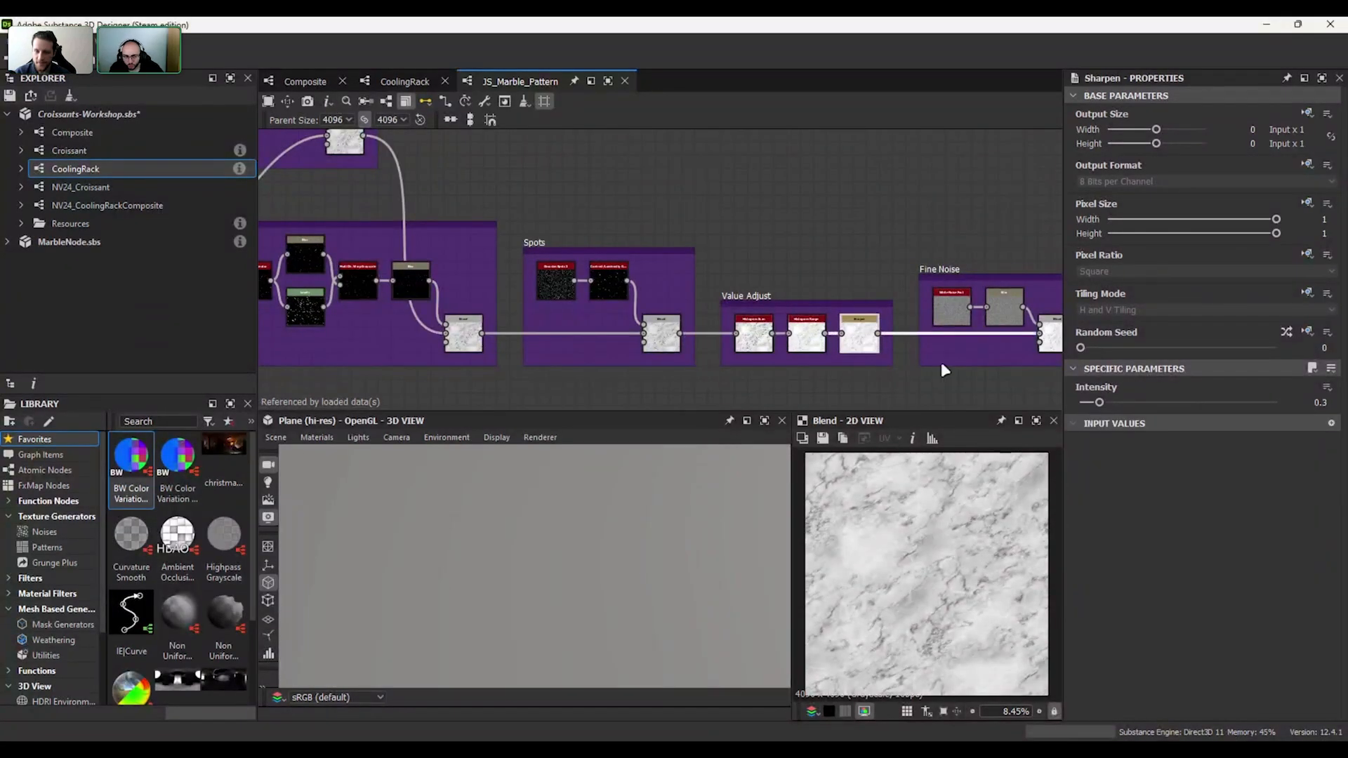
{"action": "middle_click_drag", "start_coordinate": [993, 367], "coordinate": [829, 350]}
{"action": "double_click", "coordinate": [890, 316]}
{"action": "middle_click_drag", "start_coordinate": [1014, 304], "coordinate": [921, 292]}
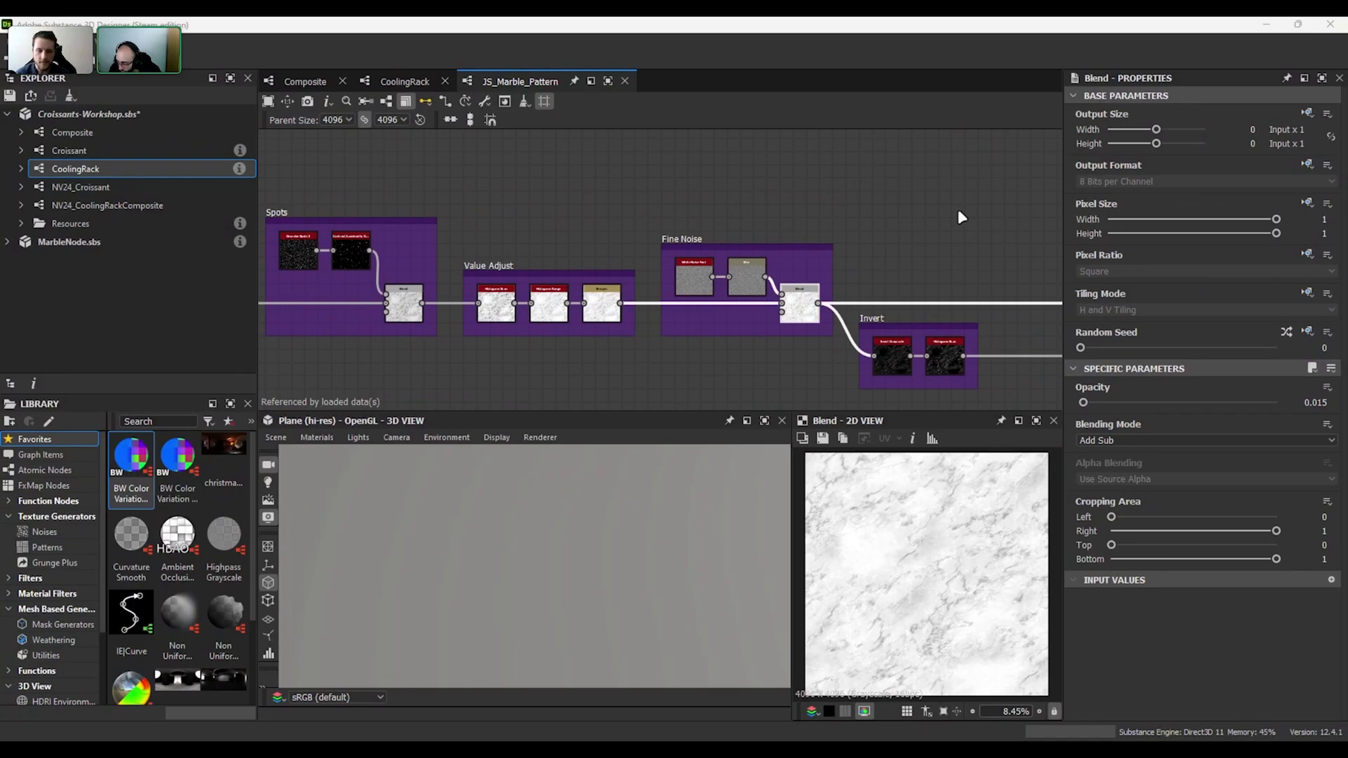
{"action": "scroll", "coordinate": [983, 220], "scroll_direction": "down", "scroll_amount": 3}
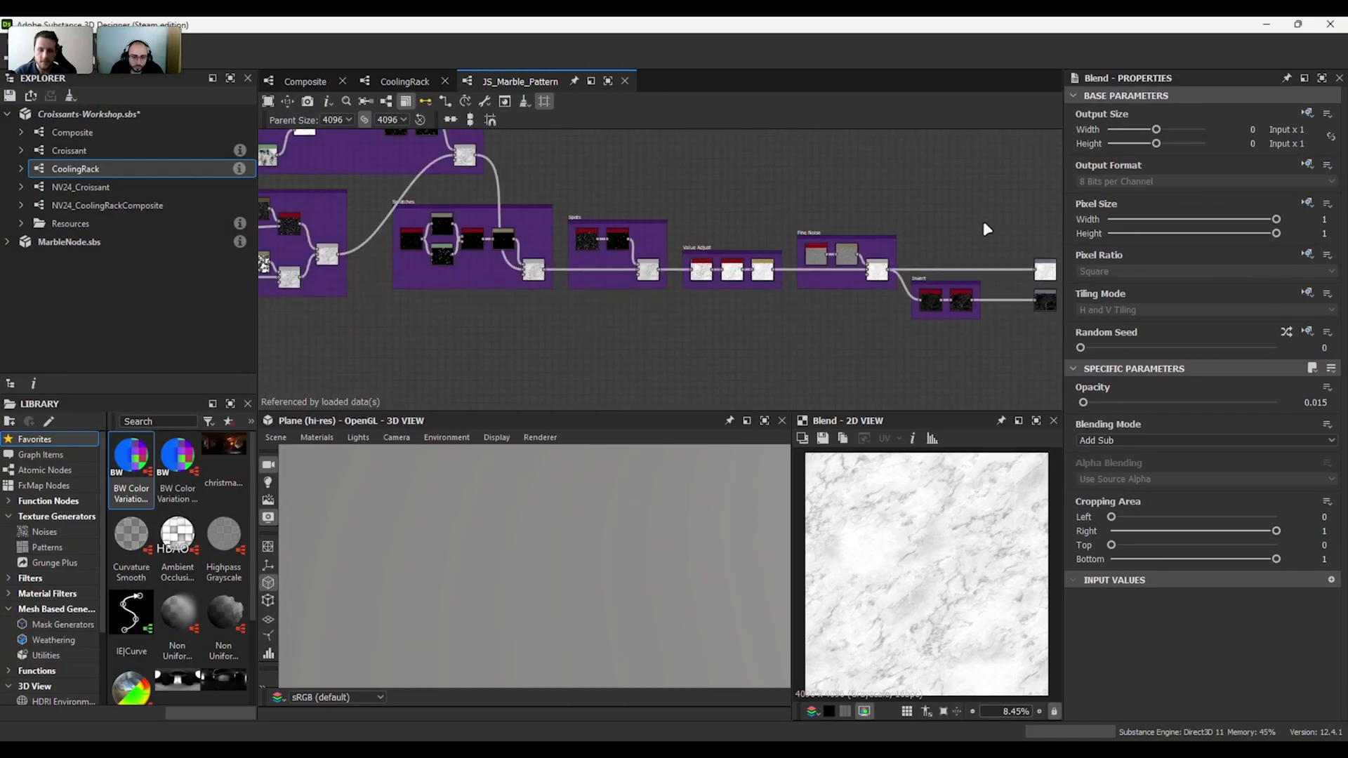
- Go back through the graph to the Large Veins frame, previewing the Value Variation frame's Transformation 2D node
{"action": "scroll", "coordinate": [461, 290], "scroll_direction": "up", "scroll_amount": 3}
{"action": "middle_click_drag", "start_coordinate": [460, 253], "coordinate": [878, 381]}
{"action": "scroll", "coordinate": [878, 379], "scroll_direction": "down", "scroll_amount": 1}
{"action": "scroll", "coordinate": [587, 326], "scroll_direction": "up", "scroll_amount": 3}
{"action": "middle_click_drag", "start_coordinate": [587, 326], "coordinate": [828, 302]}
{"action": "scroll", "coordinate": [737, 302], "scroll_direction": "down", "scroll_amount": 1}
{"action": "scroll", "coordinate": [828, 302], "scroll_direction": "down", "scroll_amount": 3}
{"action": "middle_click_drag", "start_coordinate": [466, 270], "coordinate": [1145, 213]}
{"action": "scroll", "coordinate": [563, 297], "scroll_direction": "up", "scroll_amount": 2}
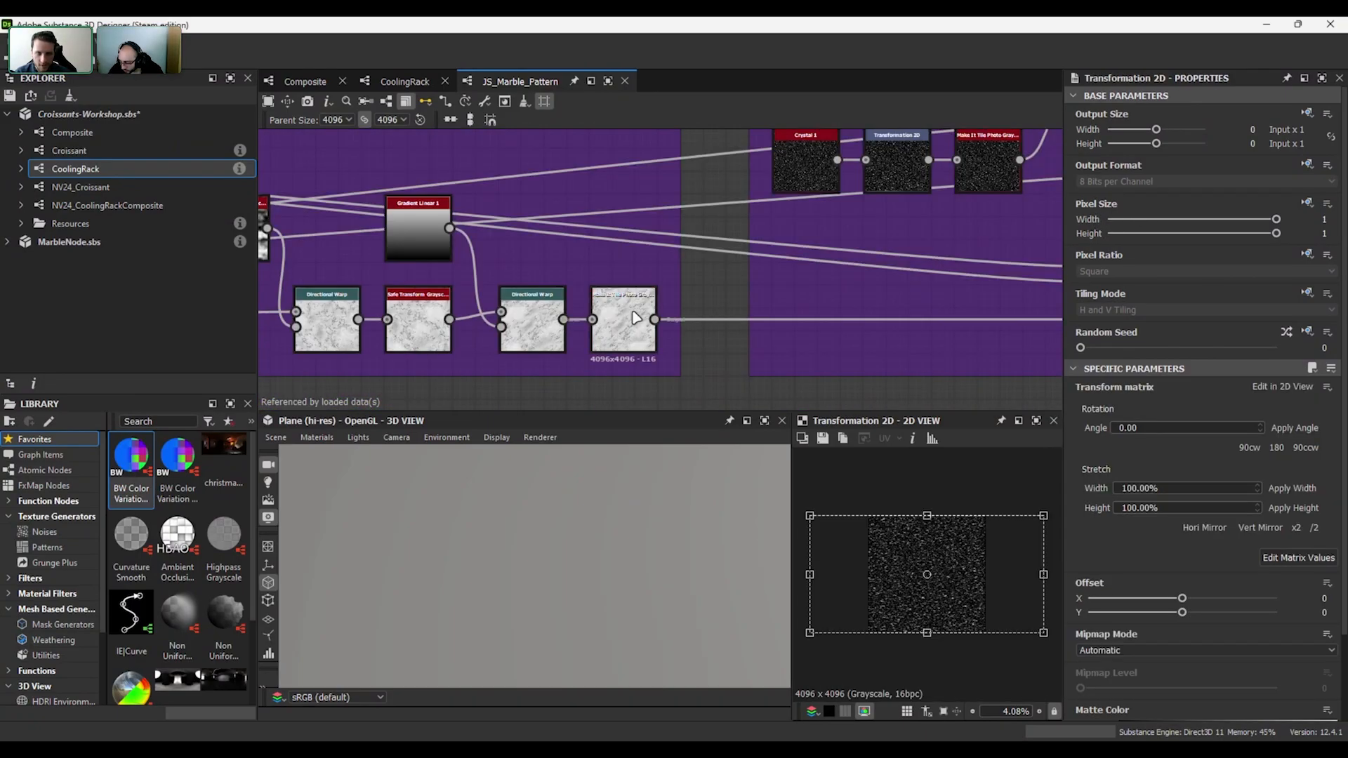
- Compare the last Directional Warp in Large Veins with the Make It Tile Photo result, using the tiled 2D display to check seams
{"action": "double_click", "coordinate": [635, 315]}
{"action": "double_click", "coordinate": [555, 322]}
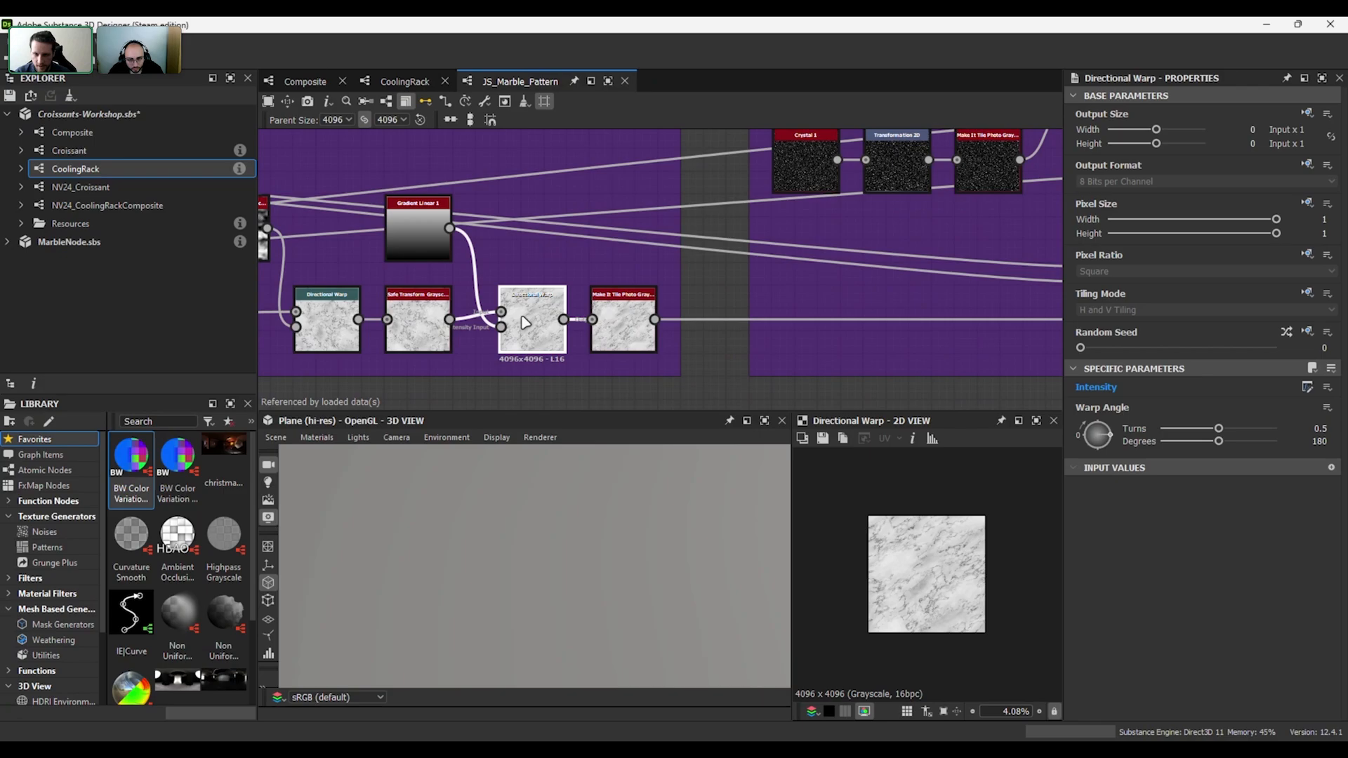
{"action": "double_click", "coordinate": [623, 323]}
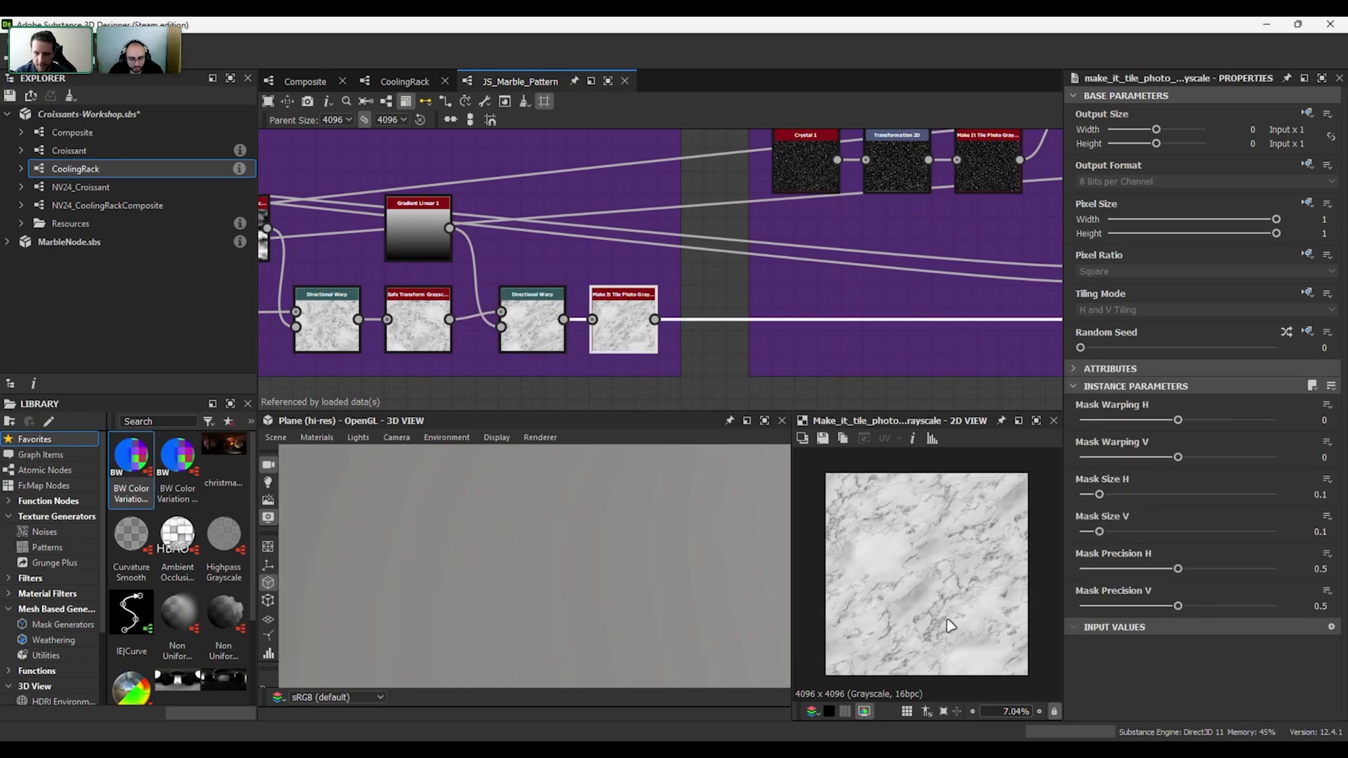
{"action": "scroll", "coordinate": [902, 568], "scroll_direction": "up", "scroll_amount": 2}
{"action": "middle_click_drag", "start_coordinate": [837, 483], "coordinate": [878, 520]}
{"action": "double_click", "coordinate": [543, 324]}
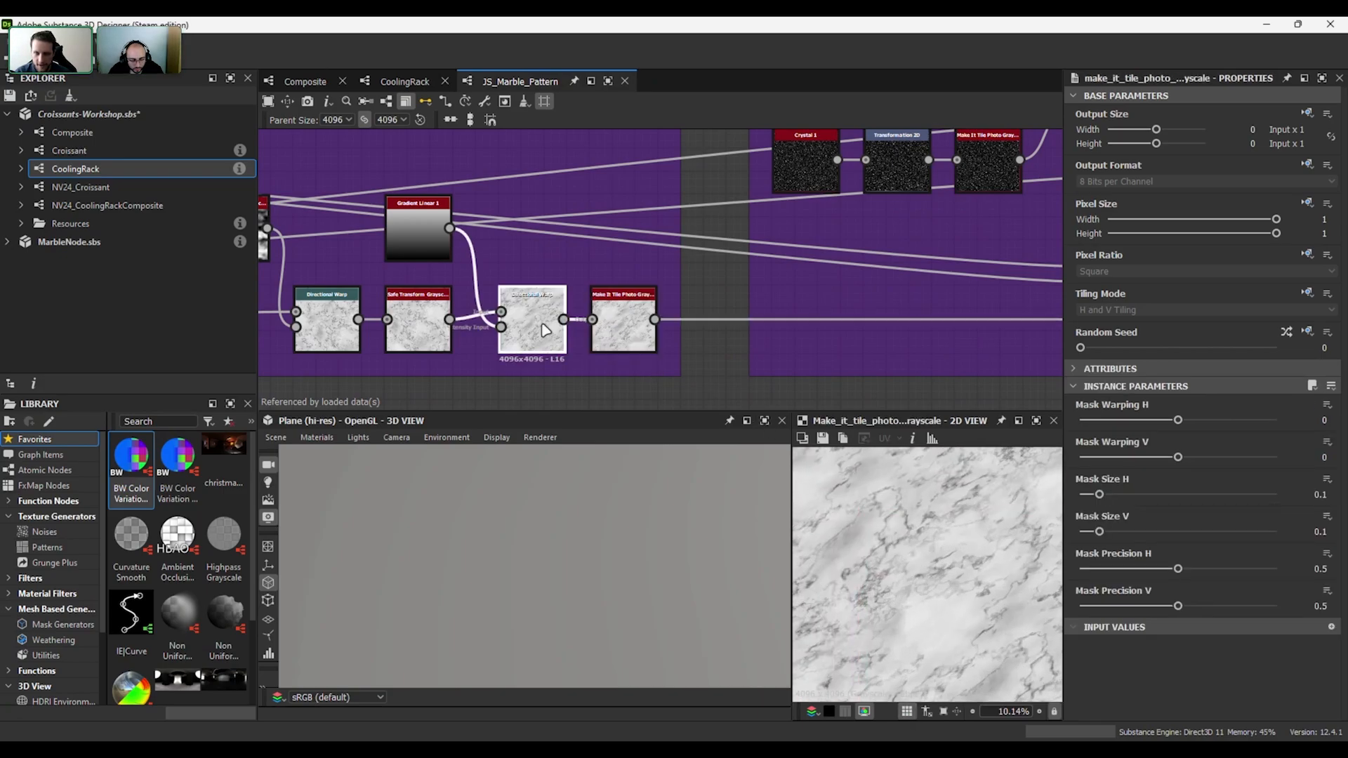
{"action": "scroll", "coordinate": [877, 521], "scroll_direction": "up", "scroll_amount": 2}
{"action": "double_click", "coordinate": [624, 323]}
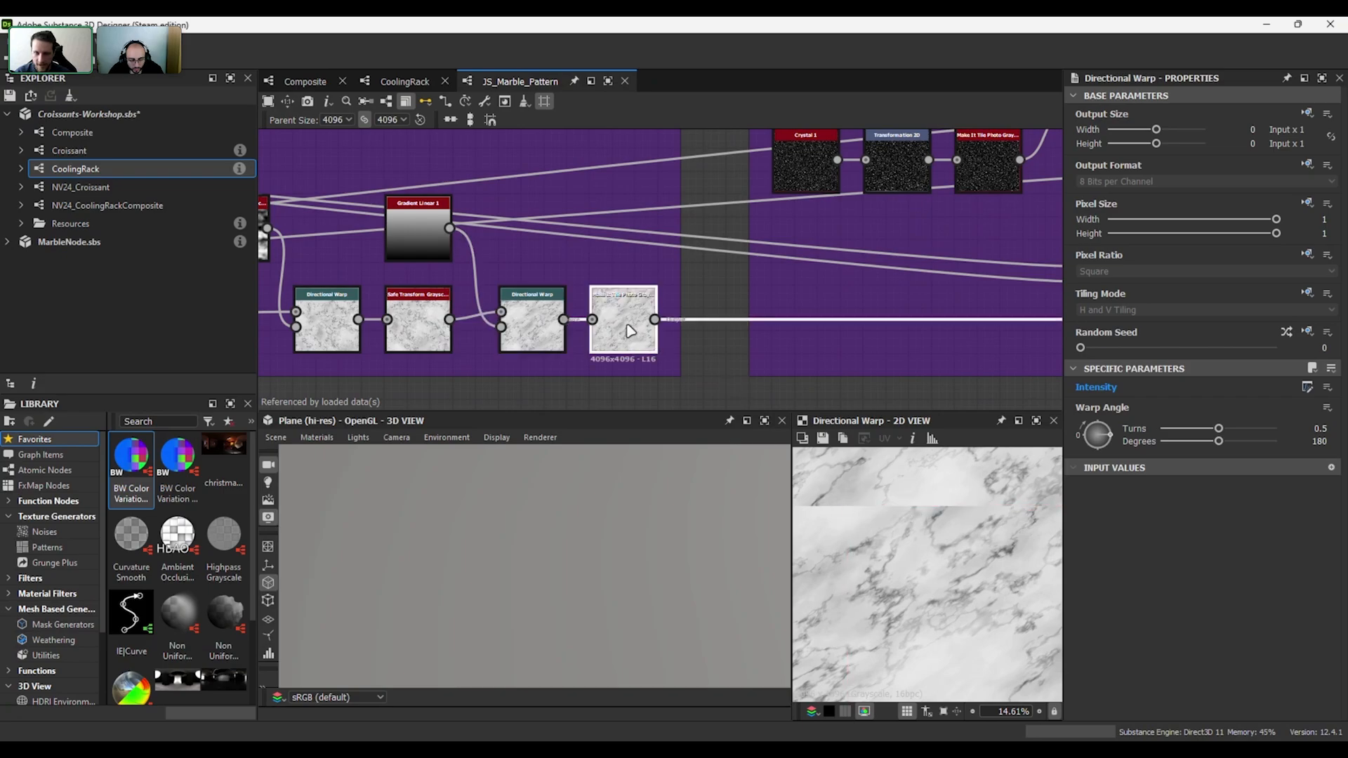
{"action": "scroll", "coordinate": [873, 525], "scroll_direction": "down", "scroll_amount": 3}
{"action": "scroll", "coordinate": [901, 545], "scroll_direction": "down", "scroll_amount": 1}
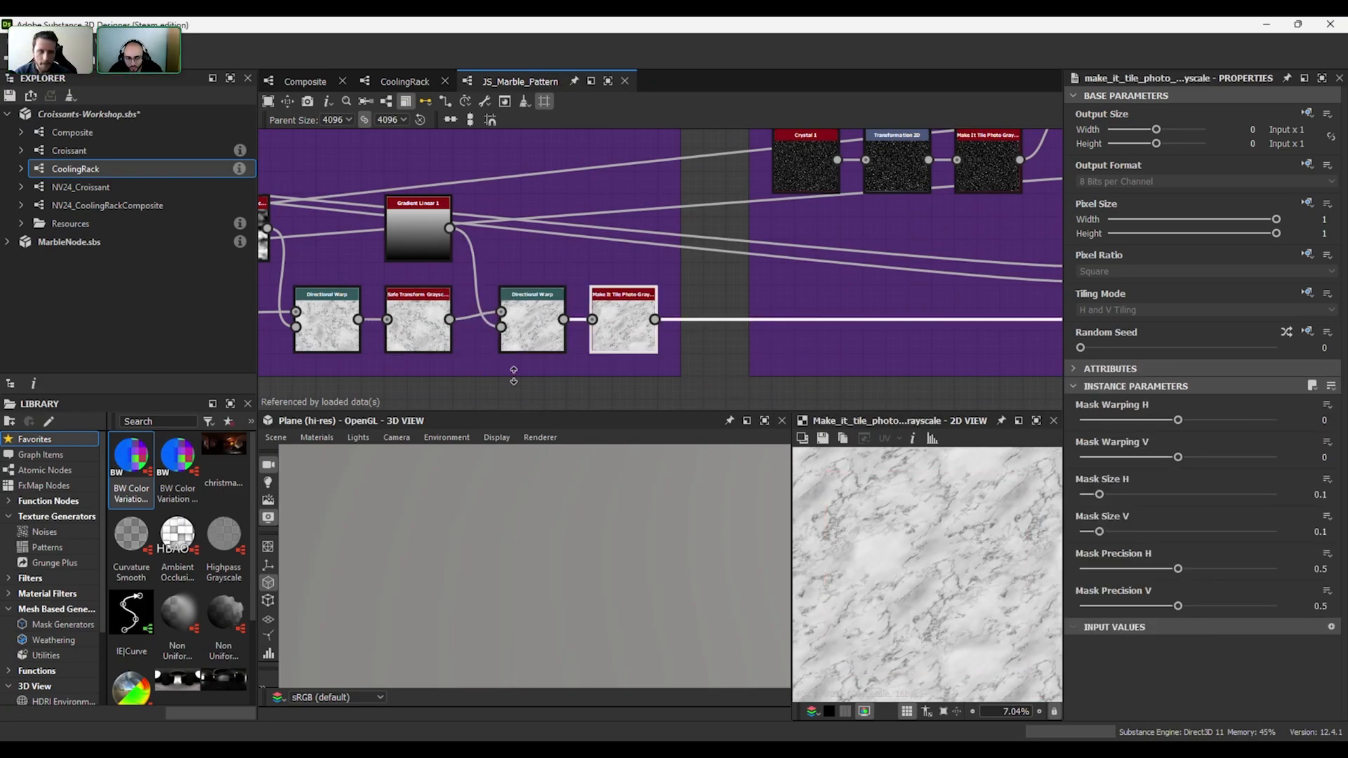
- Examine the tile borders and repetition of the Make It Tile Photo output alongside the warp nodes feeding it
{"action": "middle_click_drag", "start_coordinate": [524, 373], "coordinate": [698, 365]}
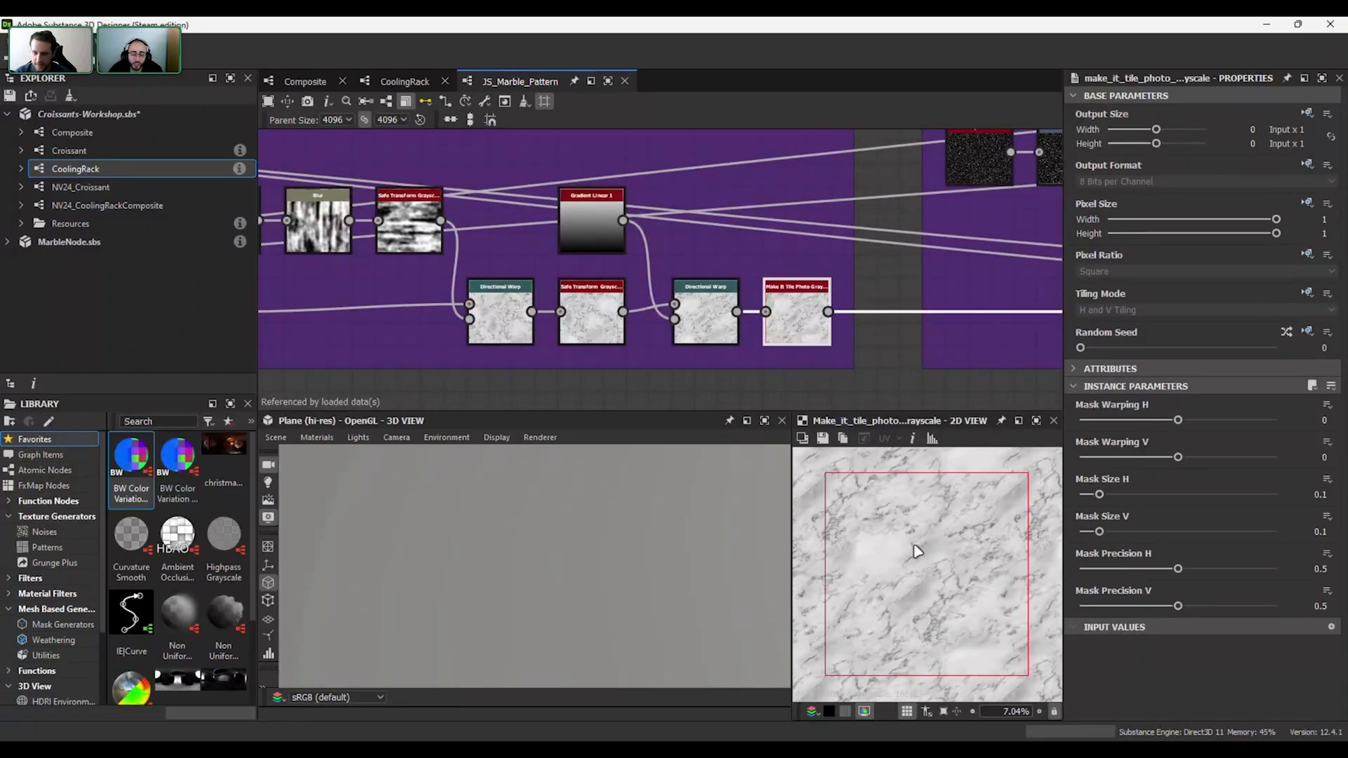
{"action": "scroll", "coordinate": [912, 545], "scroll_direction": "up", "scroll_amount": 1}
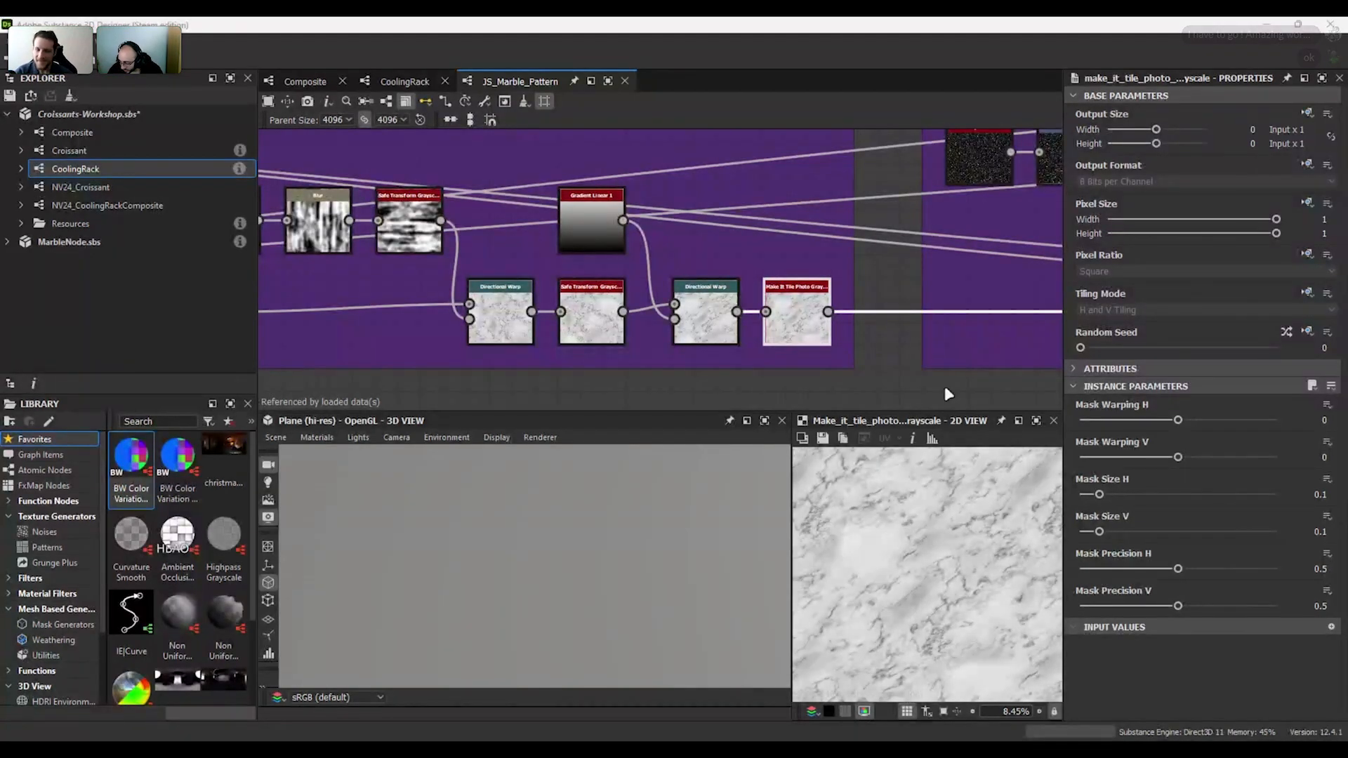
{"action": "middle_click_drag", "start_coordinate": [963, 382], "coordinate": [997, 373]}
{"action": "scroll", "coordinate": [940, 530], "scroll_direction": "up", "scroll_amount": 2}
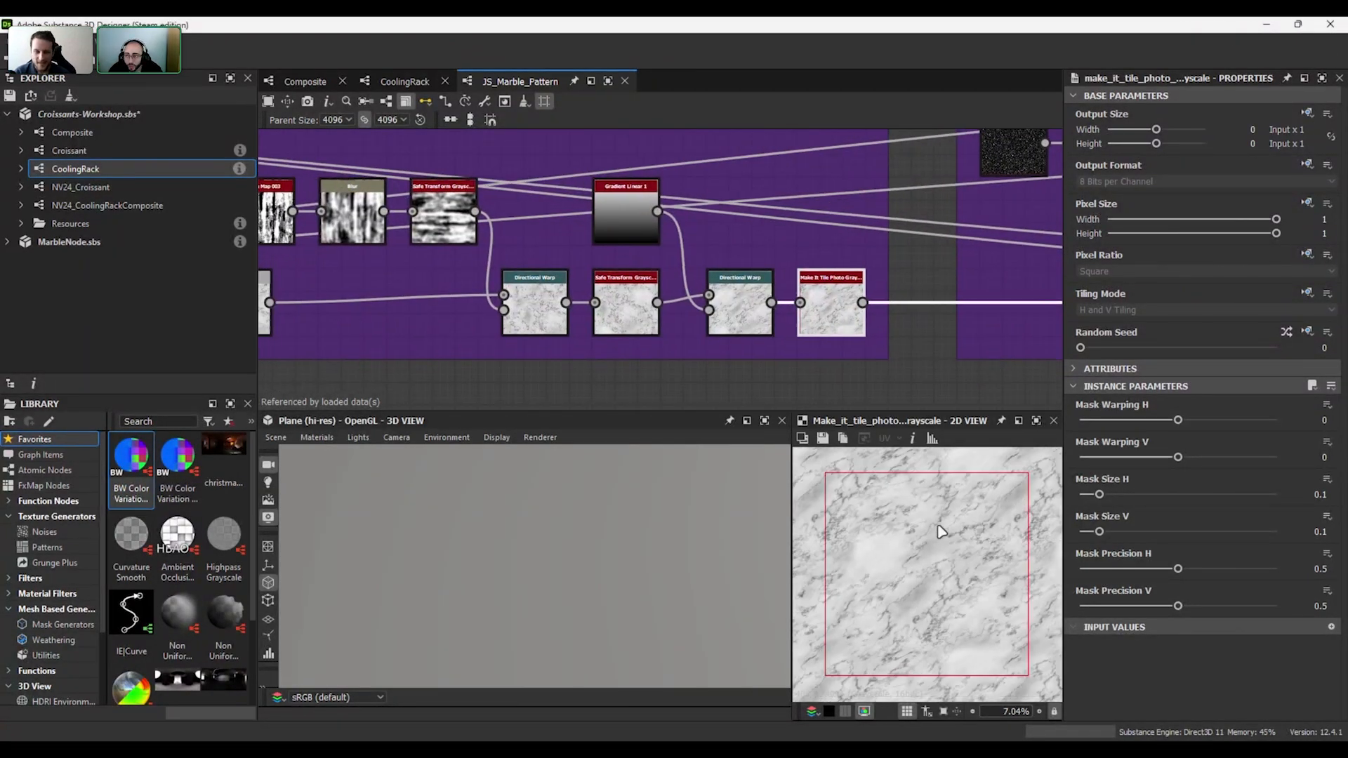
{"action": "scroll", "coordinate": [864, 530], "scroll_direction": "down", "scroll_amount": 2}
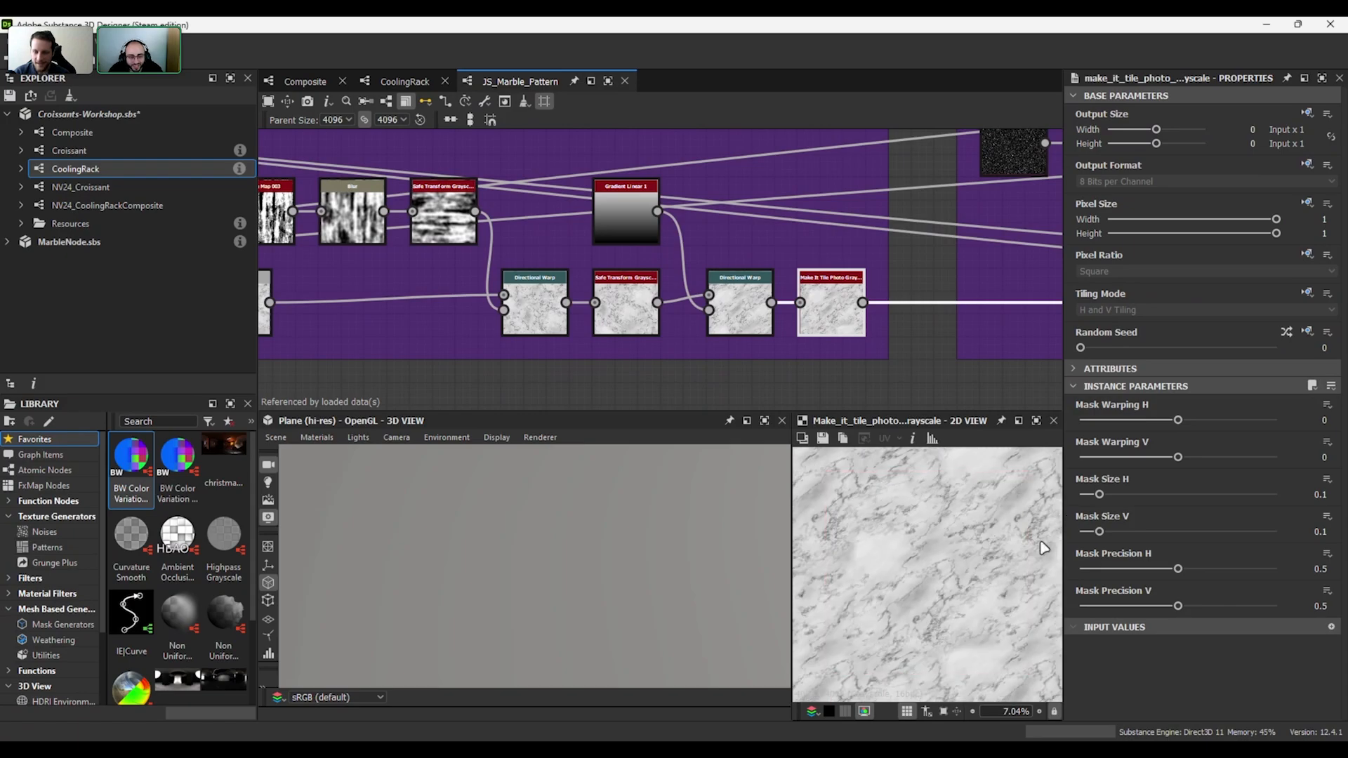
{"action": "scroll", "coordinate": [797, 310], "scroll_direction": "up", "scroll_amount": 1}
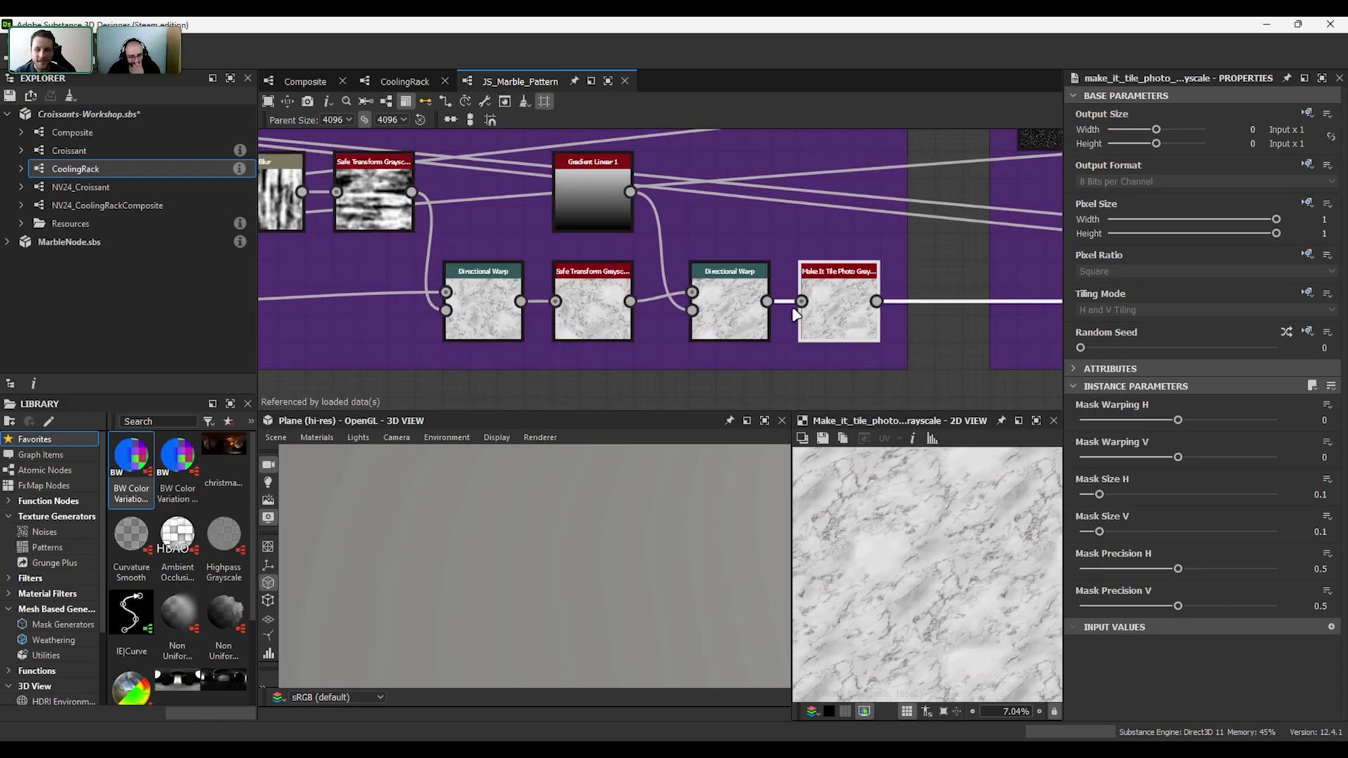
{"action": "left_click", "coordinate": [730, 308]}
{"action": "left_click", "coordinate": [836, 317]}
{"action": "scroll", "coordinate": [842, 507], "scroll_direction": "up", "scroll_amount": 4}
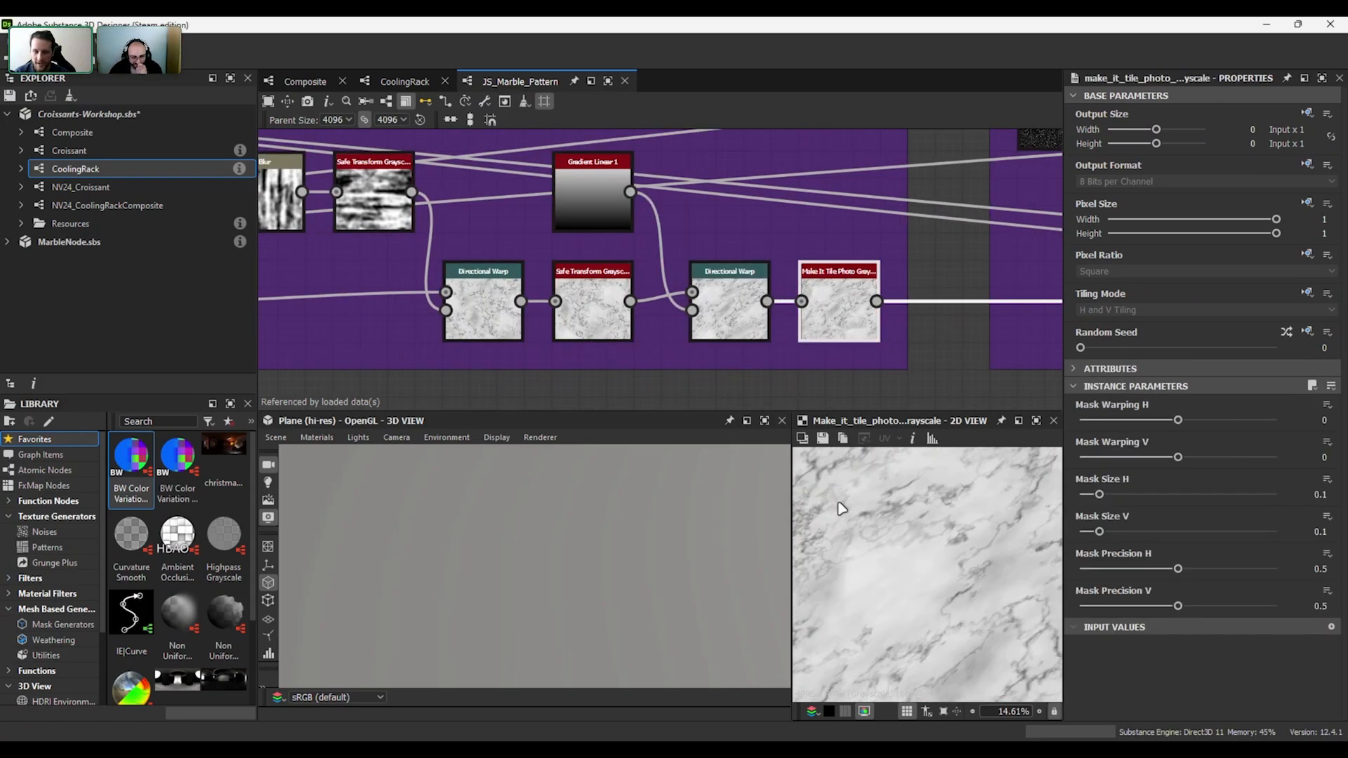
{"action": "scroll", "coordinate": [845, 507], "scroll_direction": "up", "scroll_amount": 2}
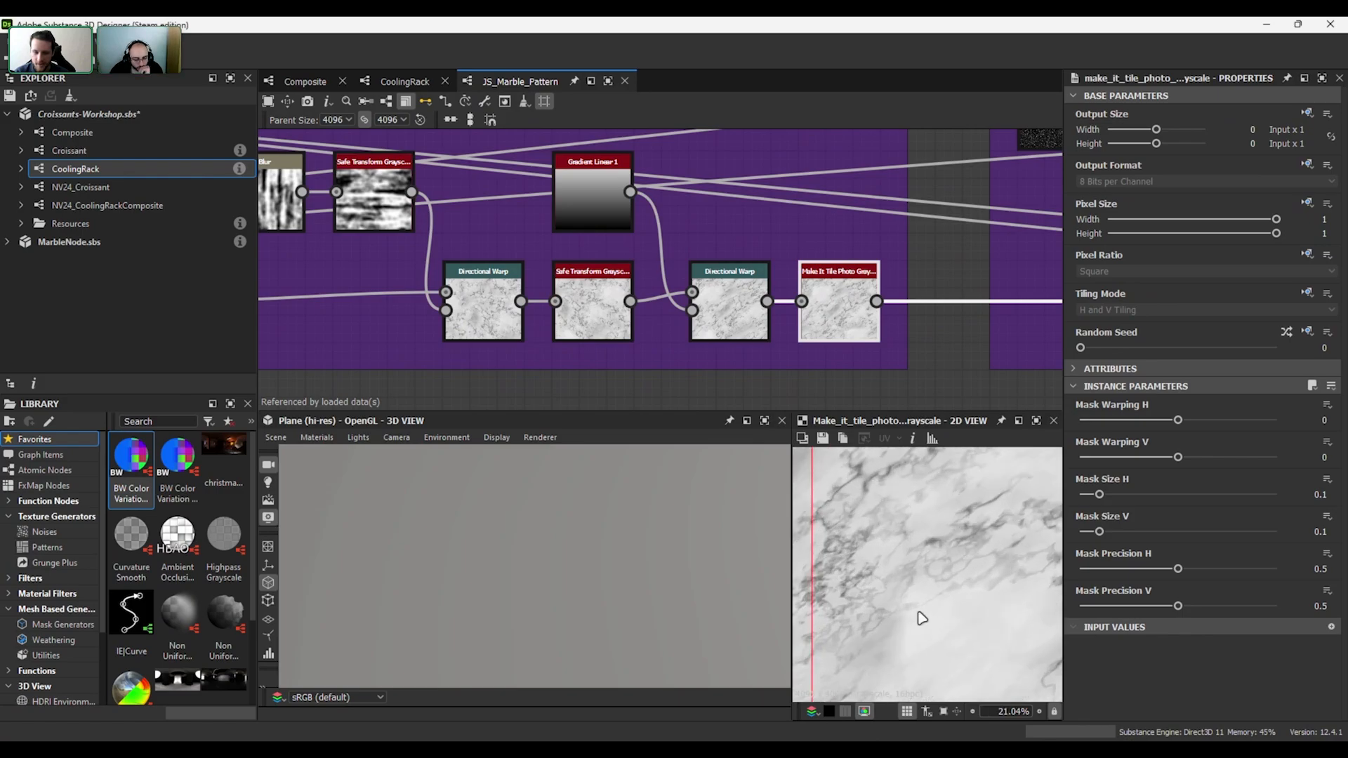
{"action": "scroll", "coordinate": [873, 560], "scroll_direction": "down", "scroll_amount": 3}
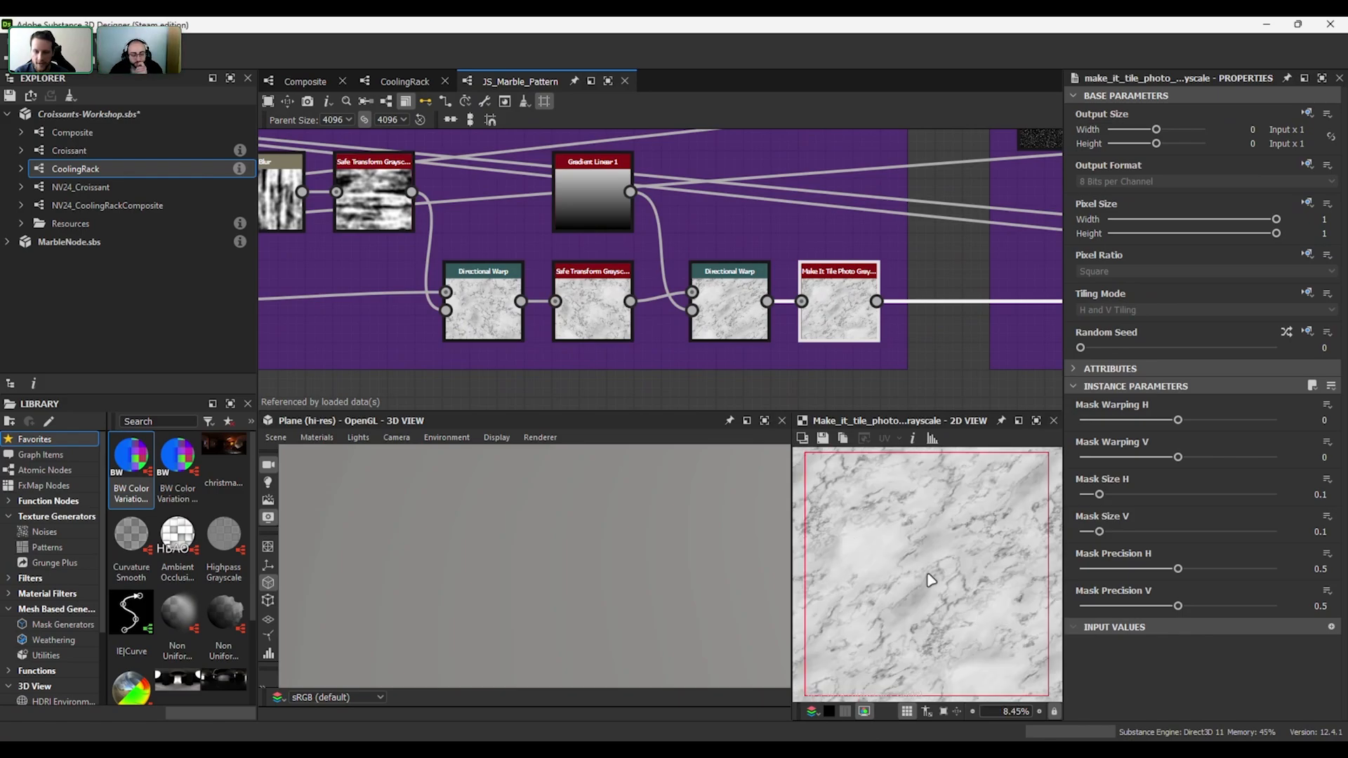
- Compare the seams of the last Directional Warp in Large Veins with the Make It Tile Photo result at several zoom levels
{"action": "left_click", "coordinate": [719, 294]}
{"action": "scroll", "coordinate": [866, 511], "scroll_direction": "up", "scroll_amount": 2}
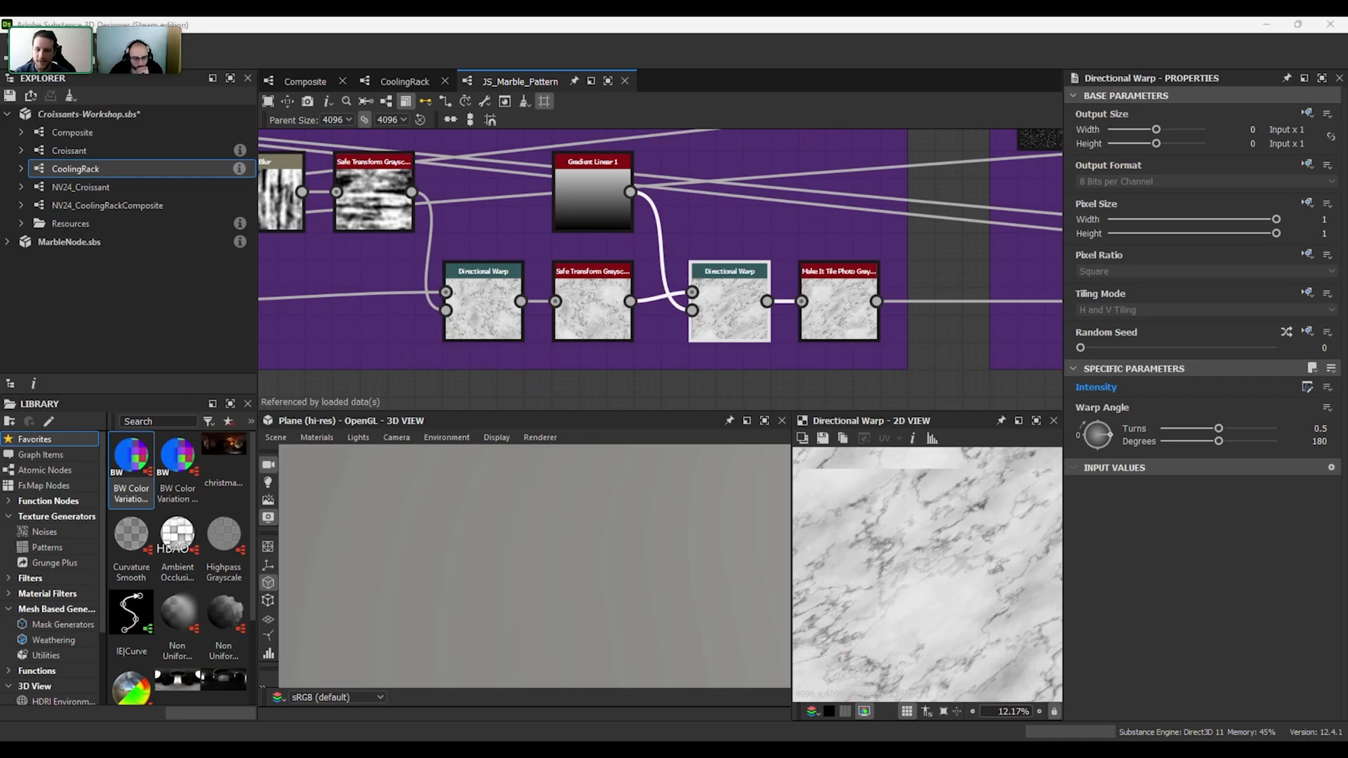
{"action": "scroll", "coordinate": [997, 474], "scroll_direction": "down", "scroll_amount": 3}
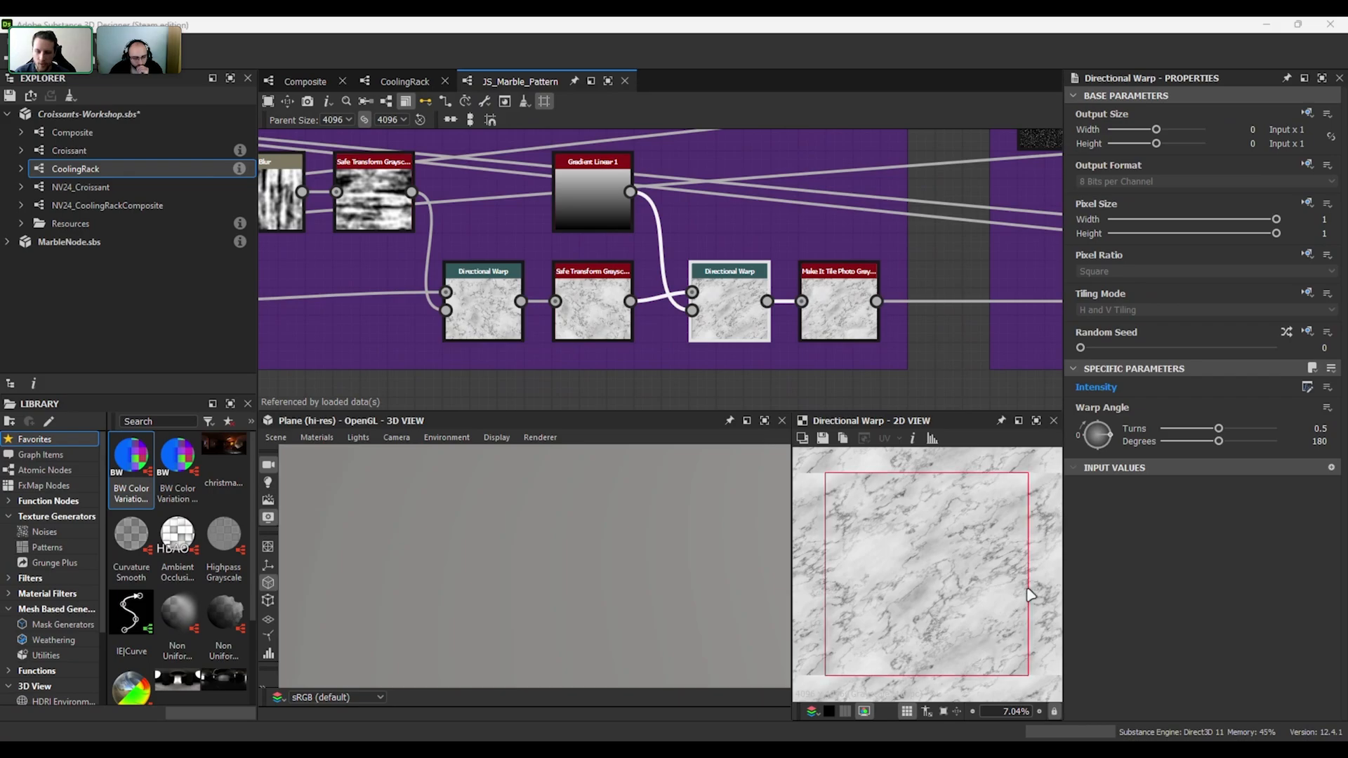
{"action": "middle_click_drag", "start_coordinate": [956, 346], "coordinate": [967, 329]}
{"action": "double_click", "coordinate": [856, 318]}
{"action": "scroll", "coordinate": [1011, 545], "scroll_direction": "up", "scroll_amount": 3}
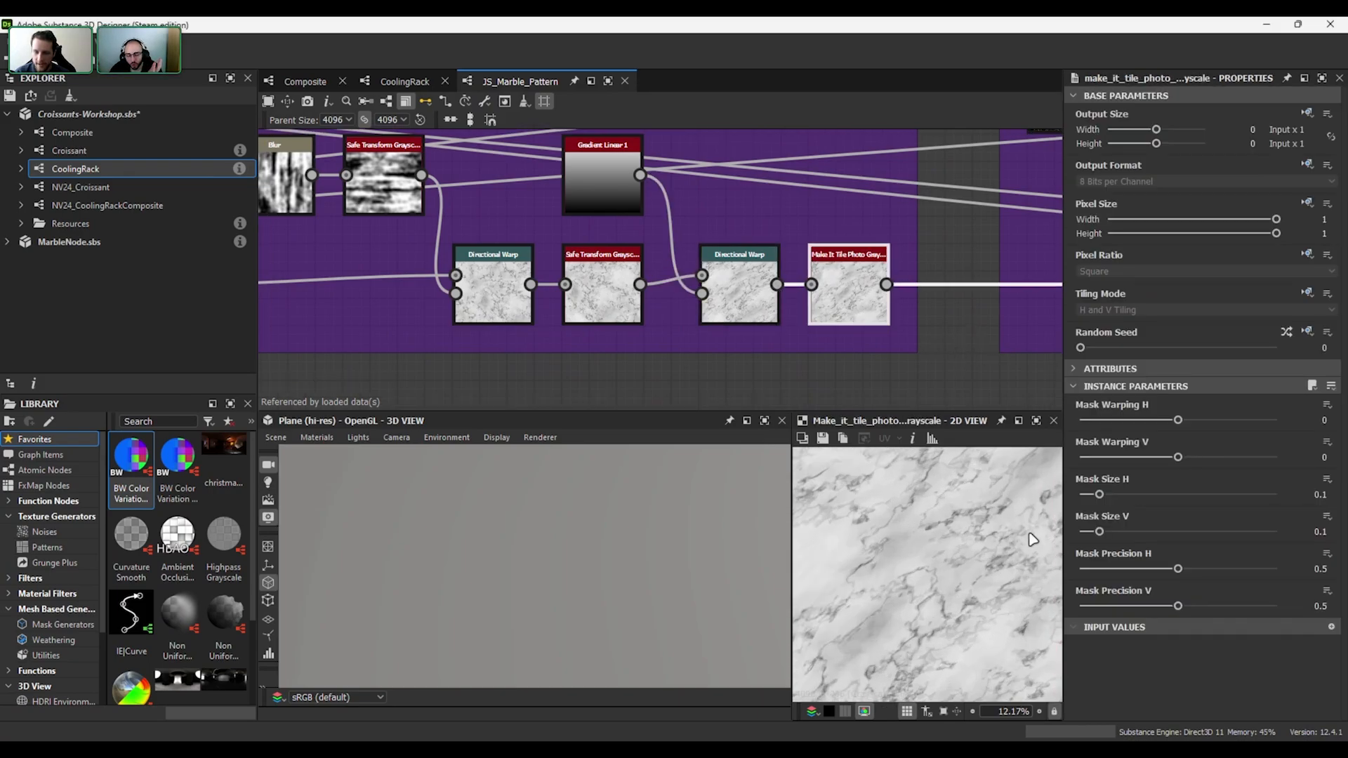
{"action": "scroll", "coordinate": [971, 612], "scroll_direction": "down", "scroll_amount": 3}
{"action": "left_click", "coordinate": [943, 615]}
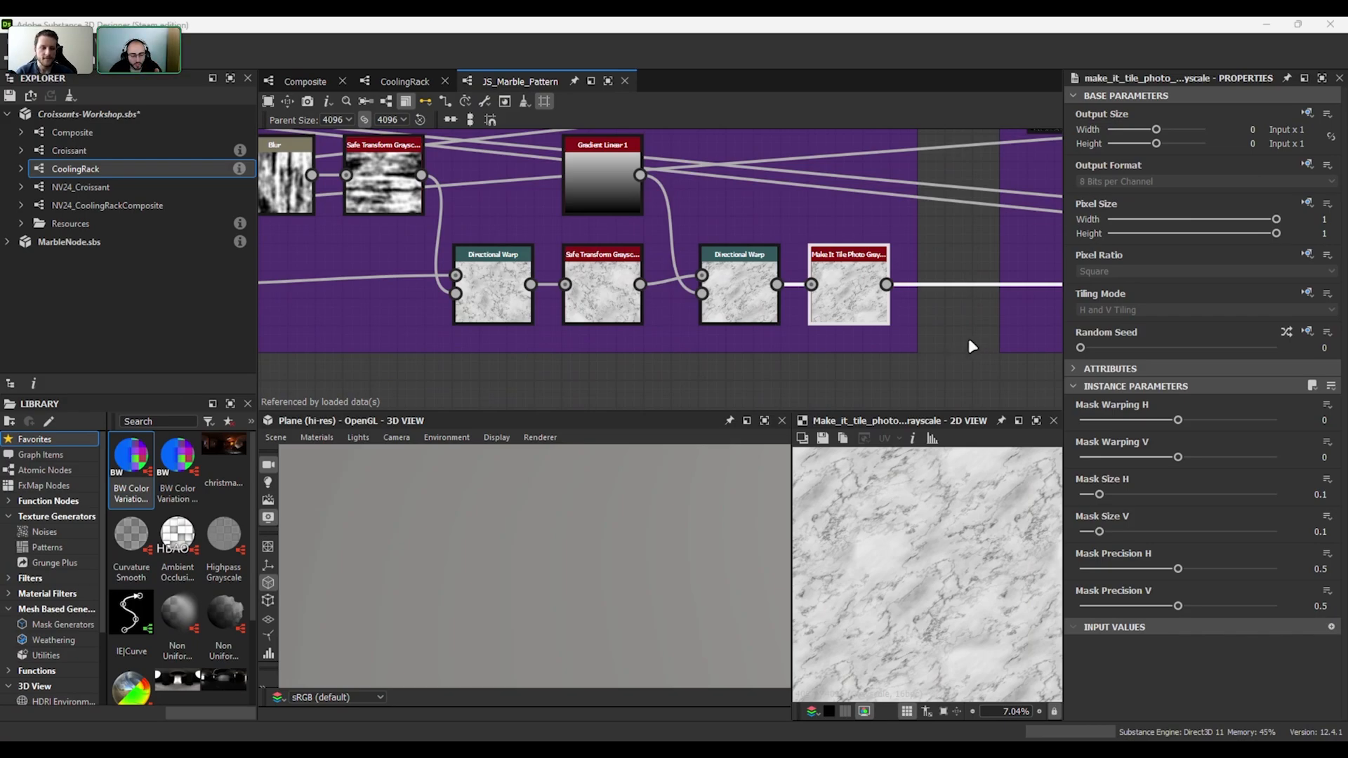
- Follow the graph from Make It Tile Photo through the Spots and Value Adjust frames to the Fine Noise frame
{"action": "middle_click_drag", "start_coordinate": [984, 336], "coordinate": [816, 333]}
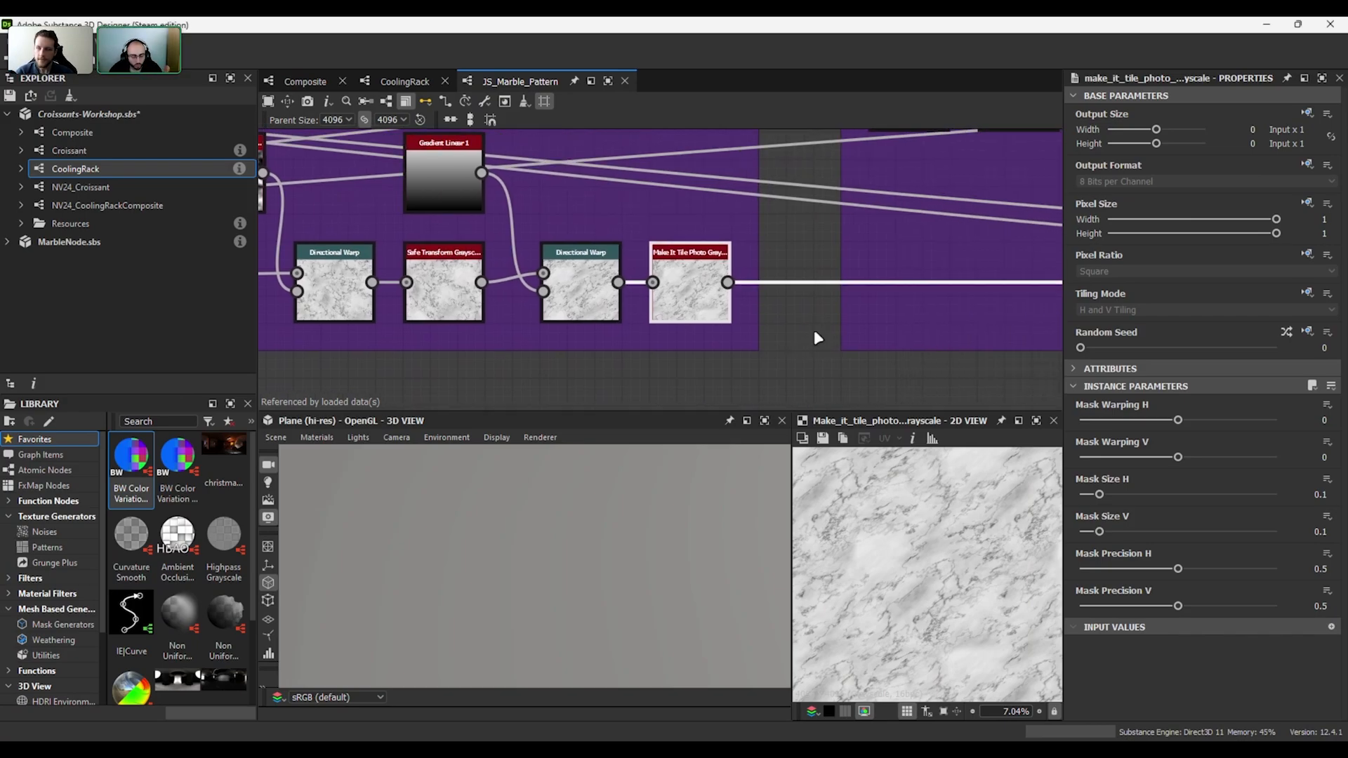
{"action": "scroll", "coordinate": [769, 330], "scroll_direction": "down", "scroll_amount": 2}
{"action": "middle_click_drag", "start_coordinate": [943, 344], "coordinate": [679, 328]}
{"action": "scroll", "coordinate": [694, 361], "scroll_direction": "down", "scroll_amount": 5}
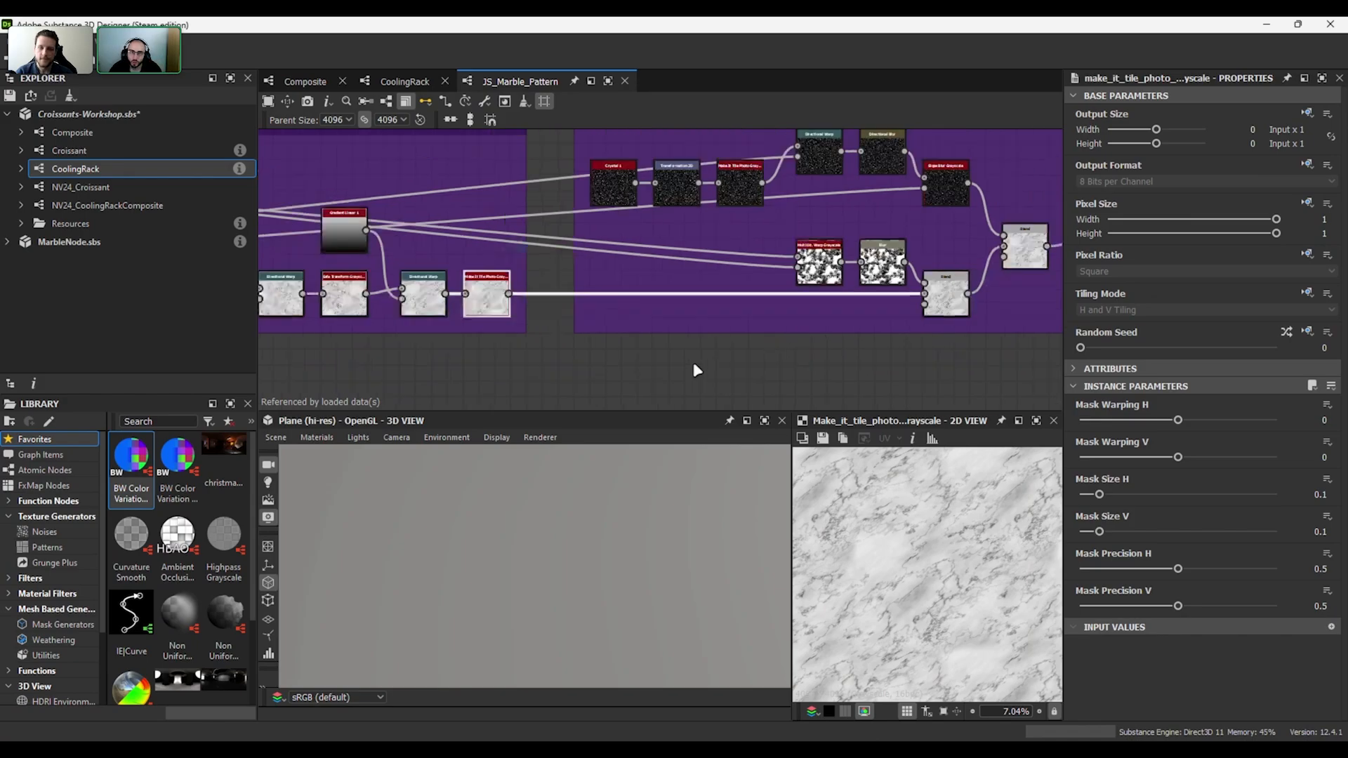
{"action": "middle_click_drag", "start_coordinate": [837, 342], "coordinate": [700, 392]}
{"action": "scroll", "coordinate": [716, 384], "scroll_direction": "down", "scroll_amount": 1}
{"action": "middle_click_drag", "start_coordinate": [984, 281], "coordinate": [711, 255]}
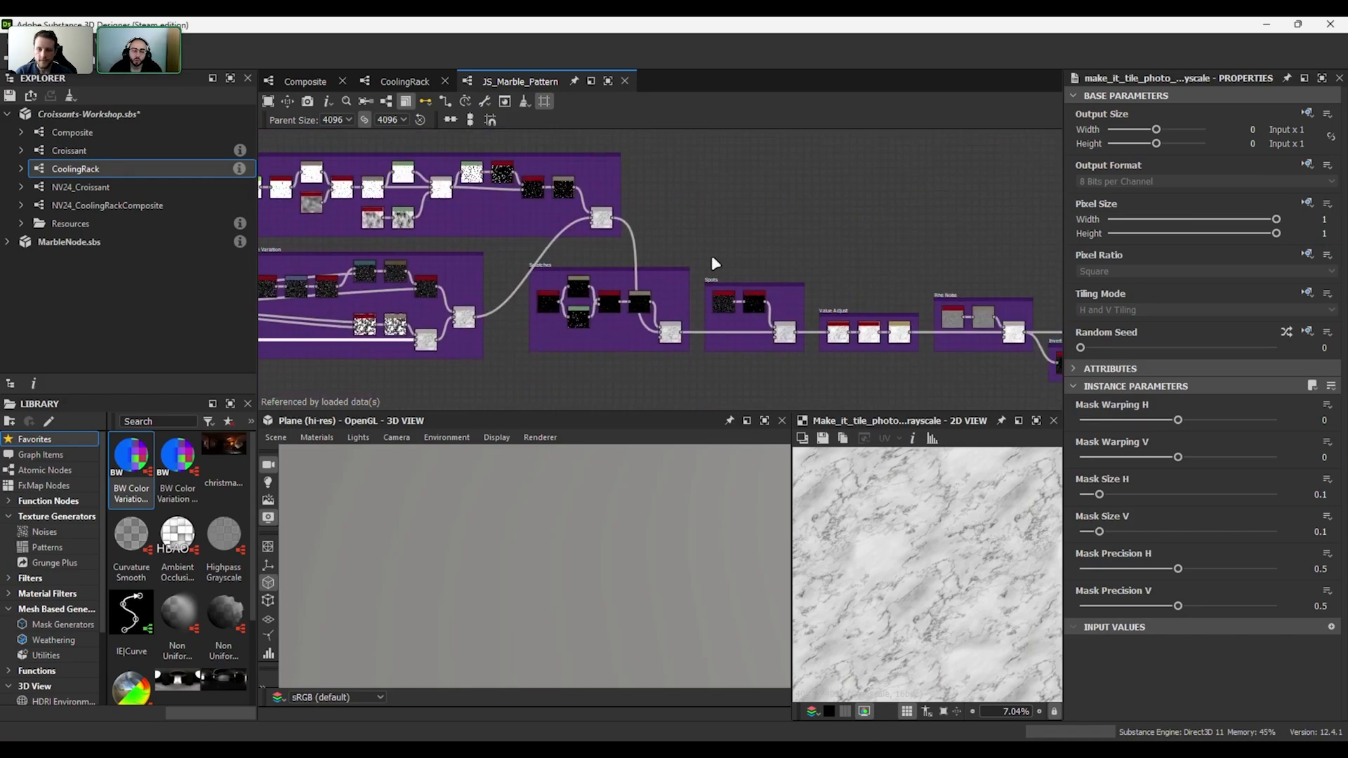
{"action": "scroll", "coordinate": [711, 255], "scroll_direction": "down", "scroll_amount": 3}
{"action": "scroll", "coordinate": [916, 281], "scroll_direction": "up", "scroll_amount": 3}
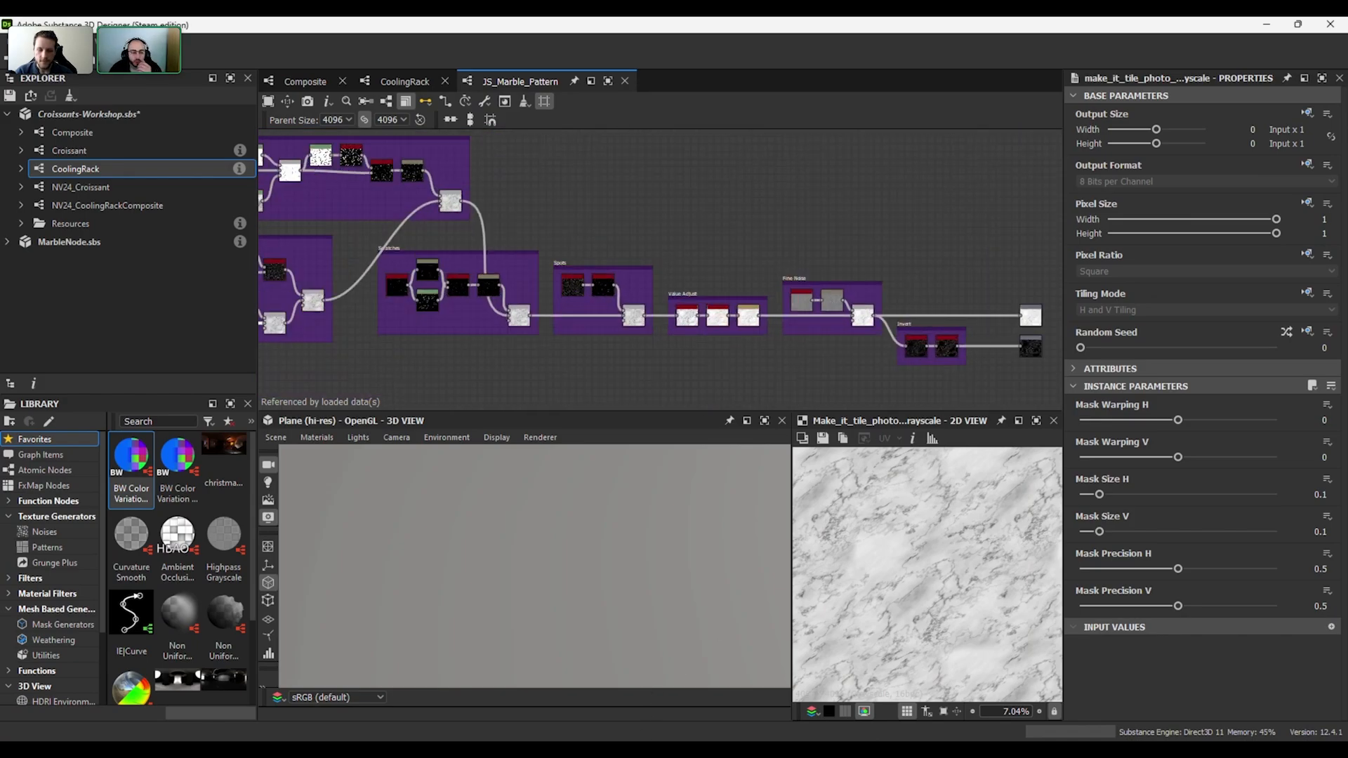
{"action": "scroll", "coordinate": [975, 262], "scroll_direction": "up", "scroll_amount": 3}
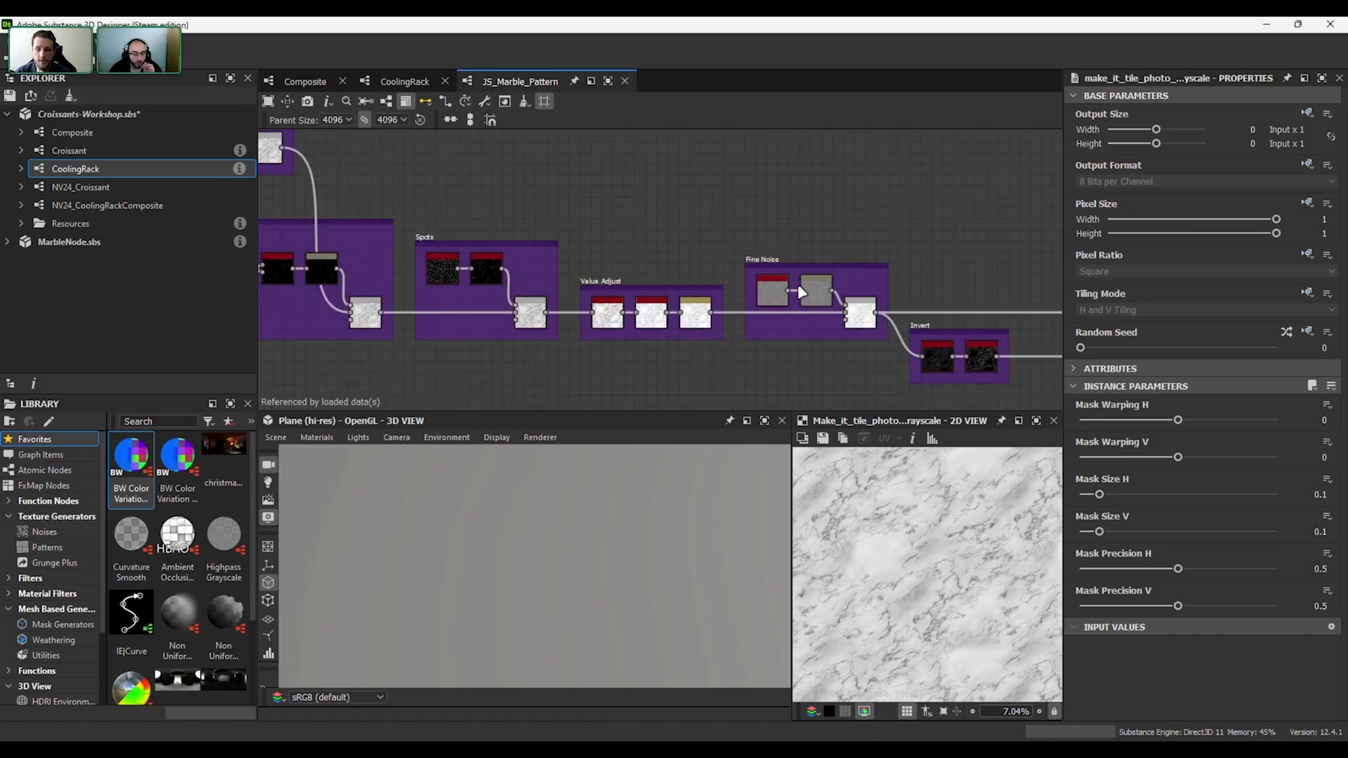
{"action": "scroll", "coordinate": [800, 291], "scroll_direction": "up", "scroll_amount": 2}
{"action": "middle_click_drag", "start_coordinate": [1027, 262], "coordinate": [777, 226]}
{"action": "scroll", "coordinate": [776, 226], "scroll_direction": "up", "scroll_amount": 2}
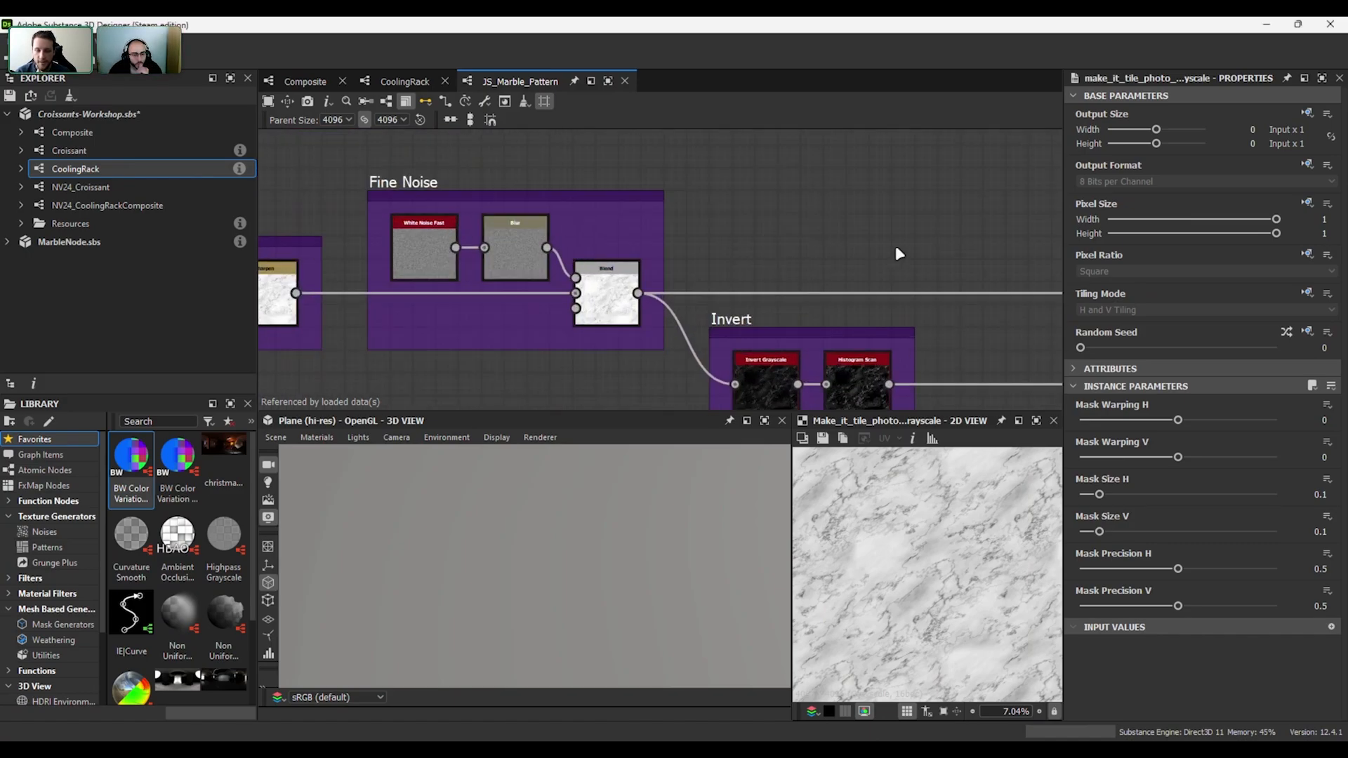
- Preview the graph's final Output node and examine the complete marble pattern in the 2D view
{"action": "middle_click_drag", "start_coordinate": [896, 247], "coordinate": [593, 220]}
{"action": "scroll", "coordinate": [593, 220], "scroll_direction": "down", "scroll_amount": 1}
{"action": "scroll", "coordinate": [813, 282], "scroll_direction": "up", "scroll_amount": 4}
{"action": "middle_click_drag", "start_coordinate": [811, 281], "coordinate": [898, 282]}
{"action": "double_click", "coordinate": [823, 263]}
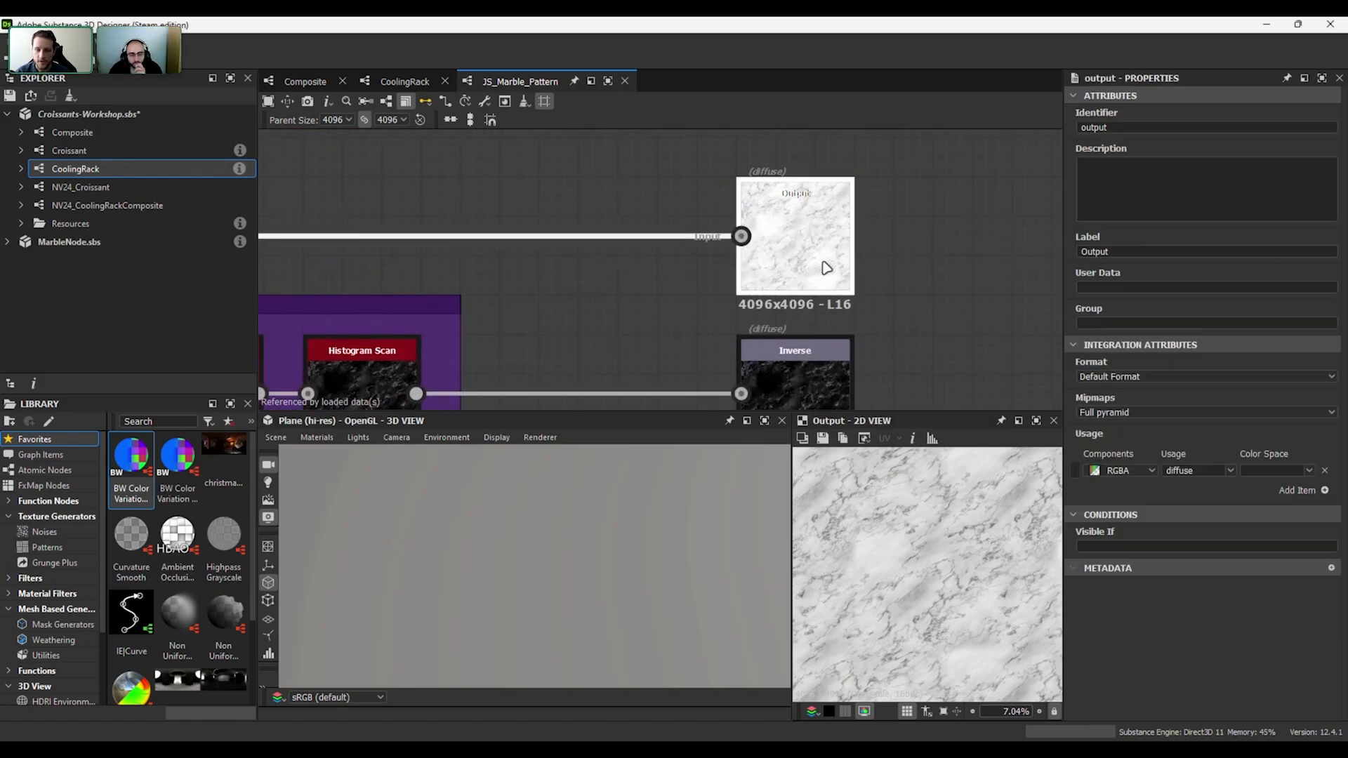
{"action": "scroll", "coordinate": [959, 587], "scroll_direction": "up", "scroll_amount": 2}
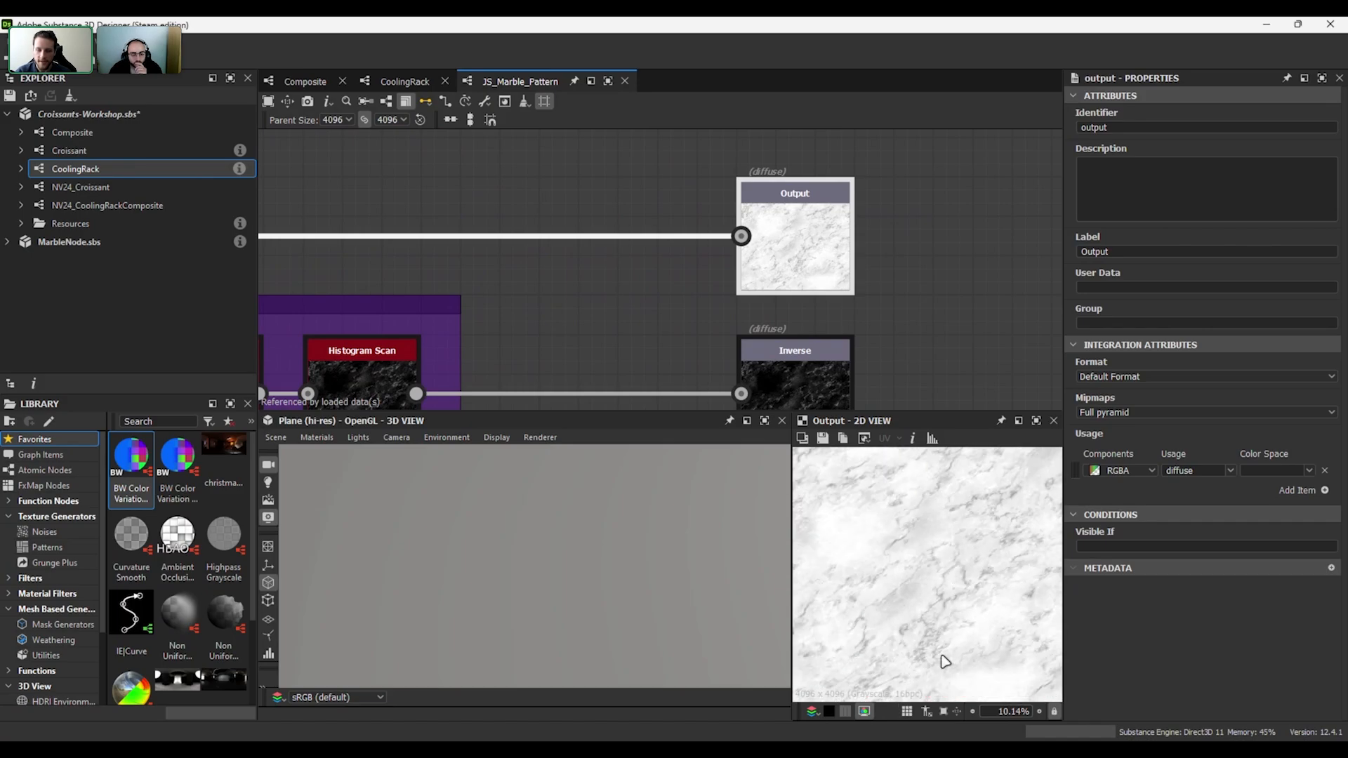
{"action": "scroll", "coordinate": [944, 660], "scroll_direction": "down", "scroll_amount": 1}
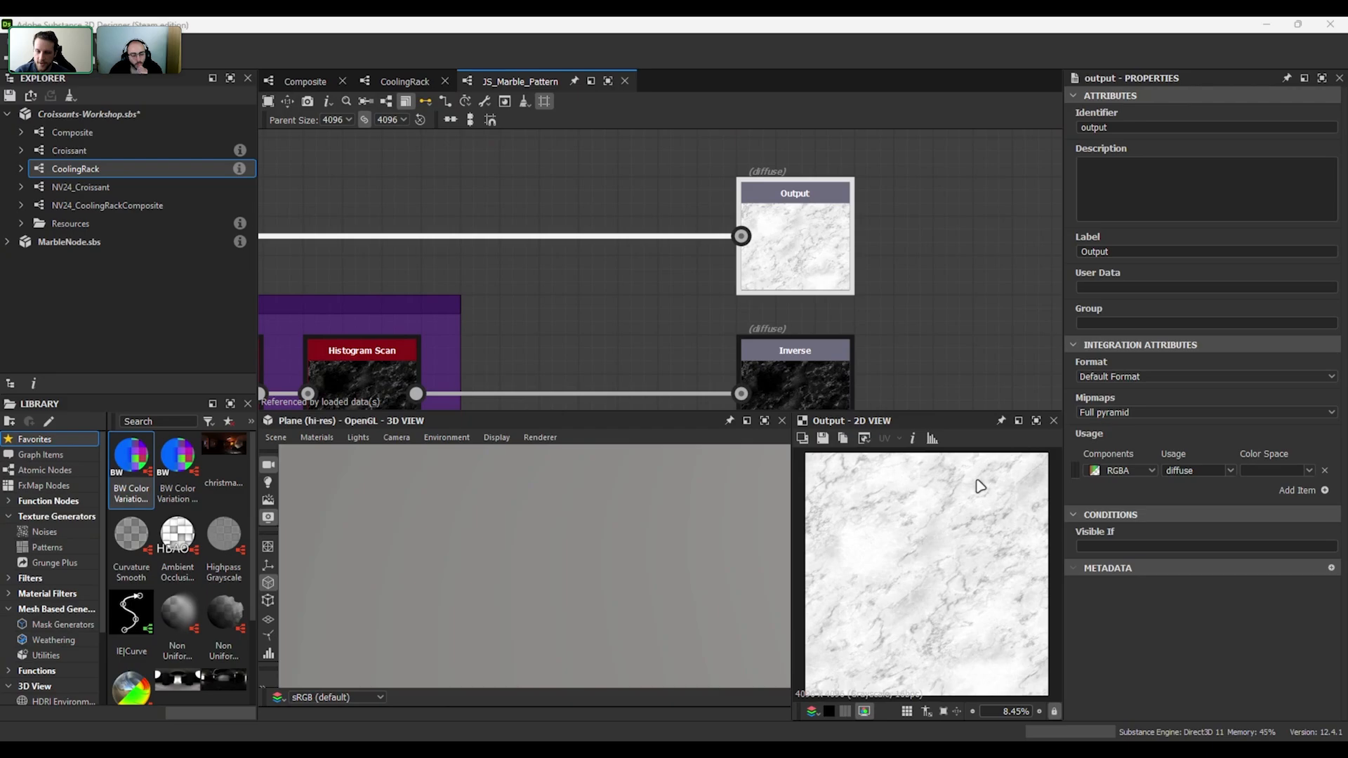
{"action": "scroll", "coordinate": [983, 491], "scroll_direction": "up", "scroll_amount": 4}
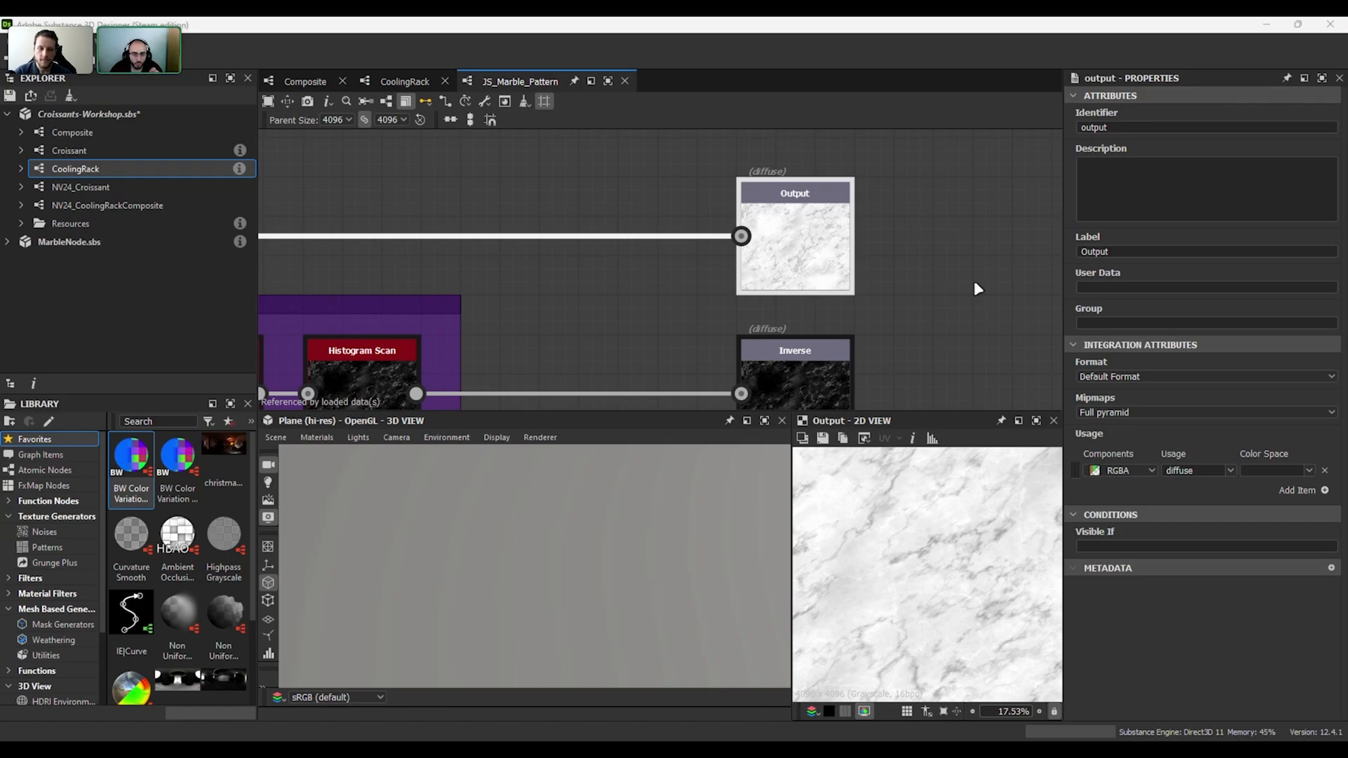
- Preview the Inverse output fed by the Invert frame and examine its dark marble veins in close-up
{"action": "scroll", "coordinate": [959, 246], "scroll_direction": "down", "scroll_amount": 3}
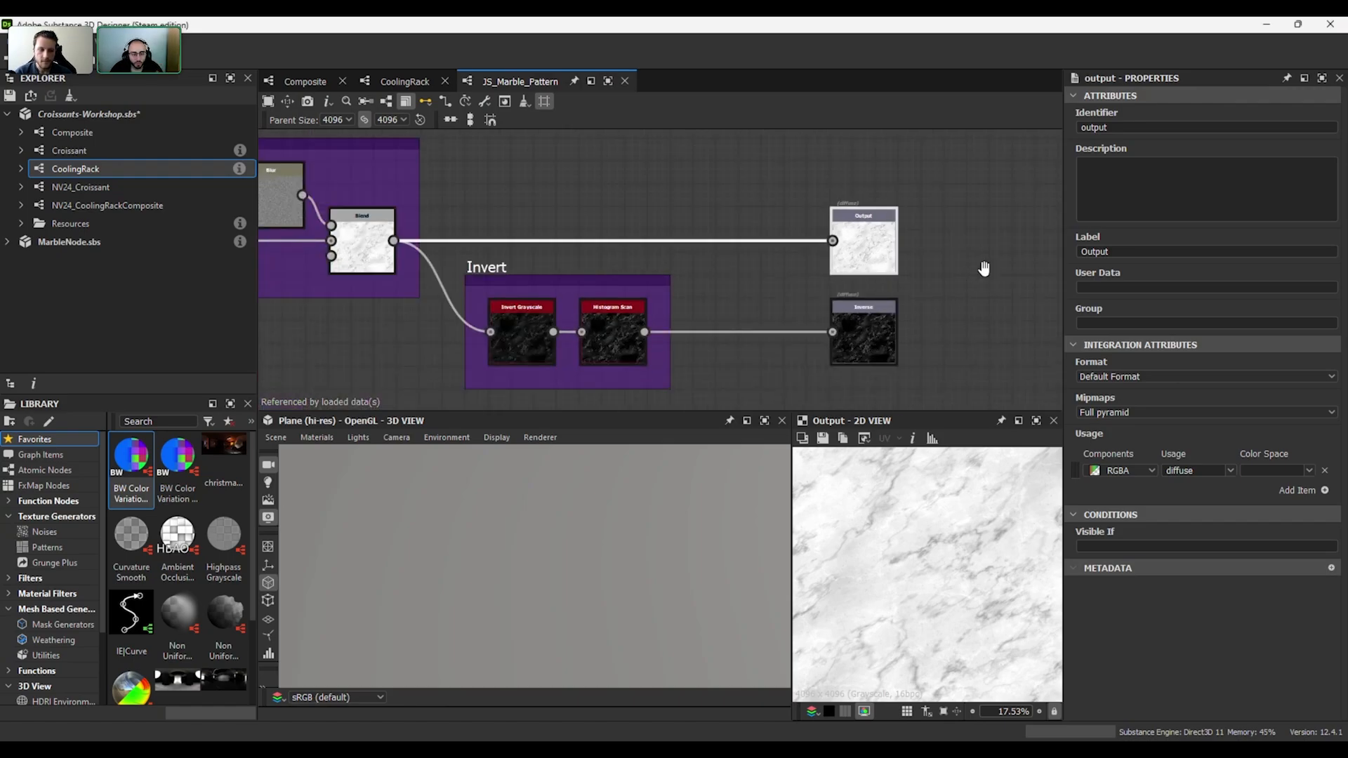
{"action": "middle_click_drag", "start_coordinate": [983, 268], "coordinate": [1009, 268]}
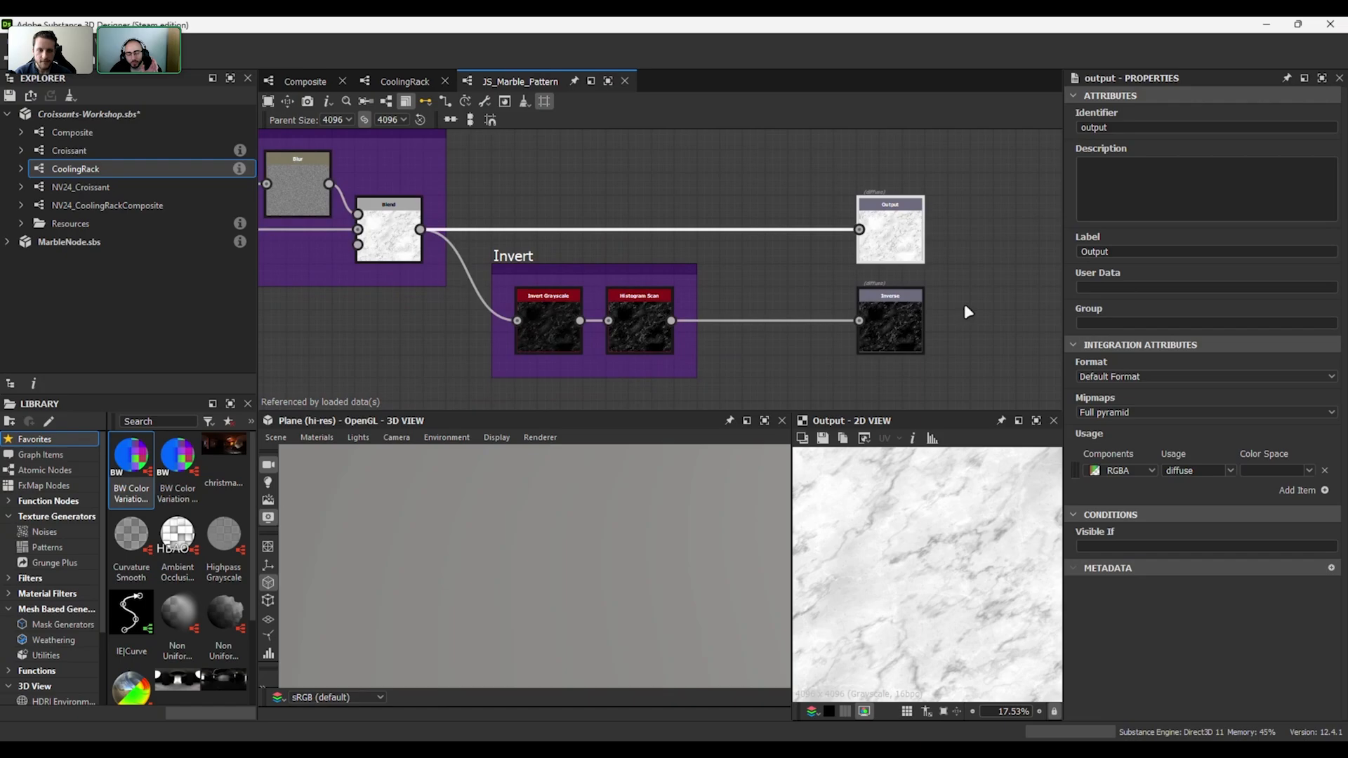
{"action": "scroll", "coordinate": [662, 364], "scroll_direction": "up", "scroll_amount": 2}
{"action": "double_click", "coordinate": [950, 325]}
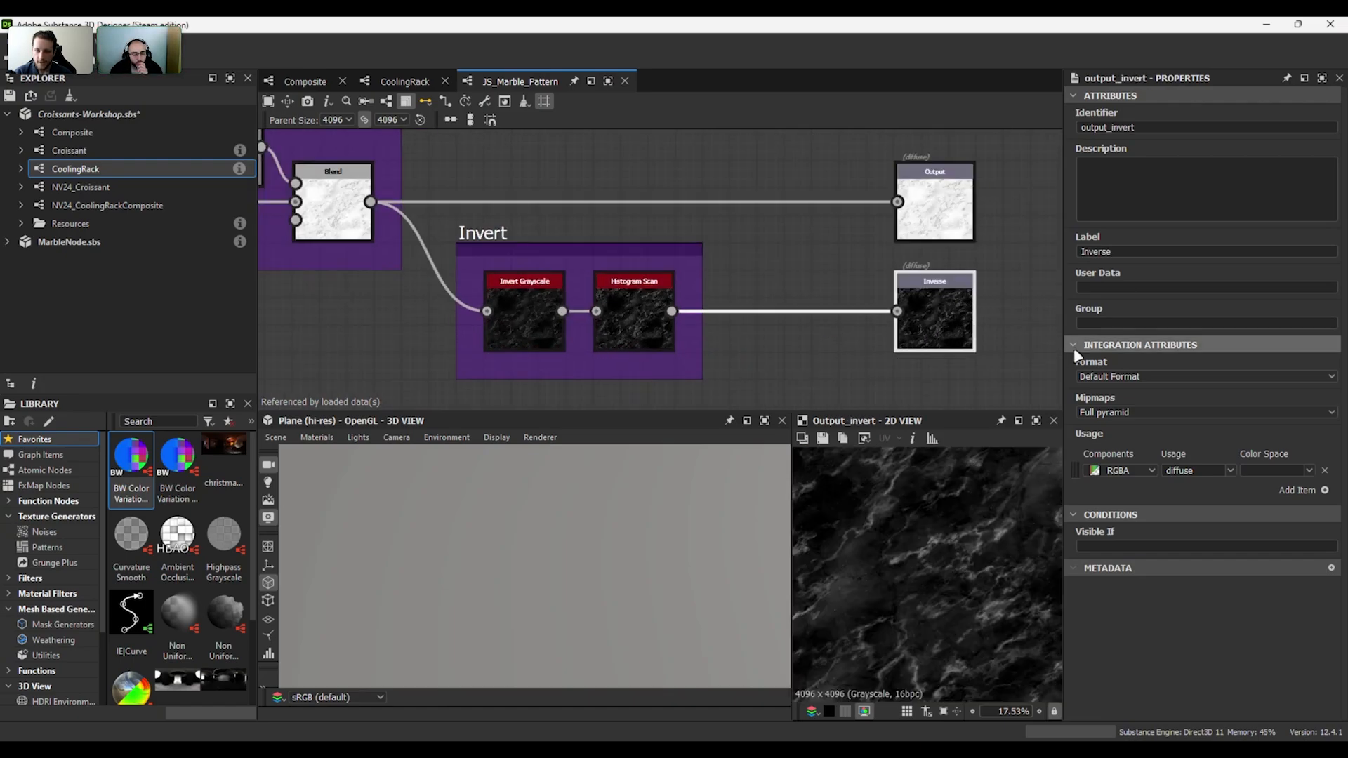
{"action": "middle_click_drag", "start_coordinate": [1015, 295], "coordinate": [987, 295]}
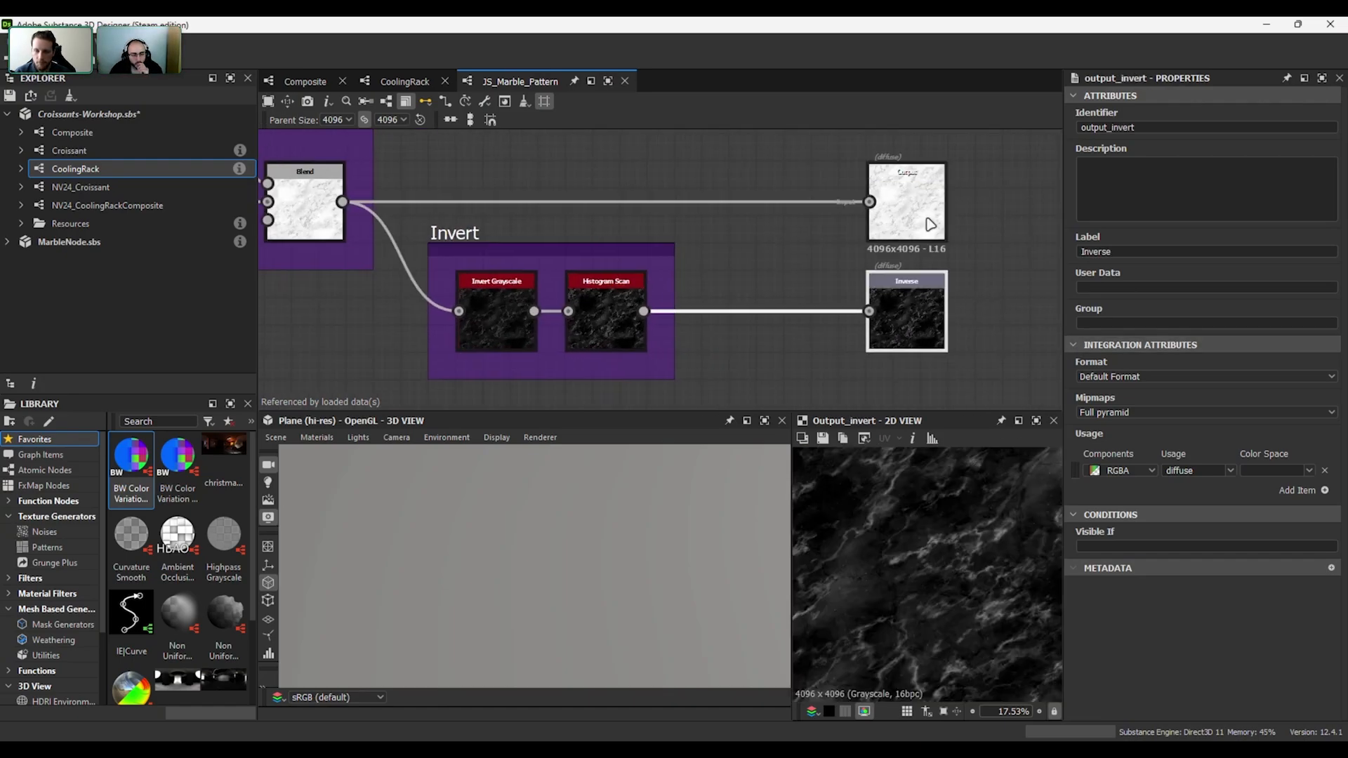
{"action": "scroll", "coordinate": [950, 551], "scroll_direction": "up", "scroll_amount": 3}
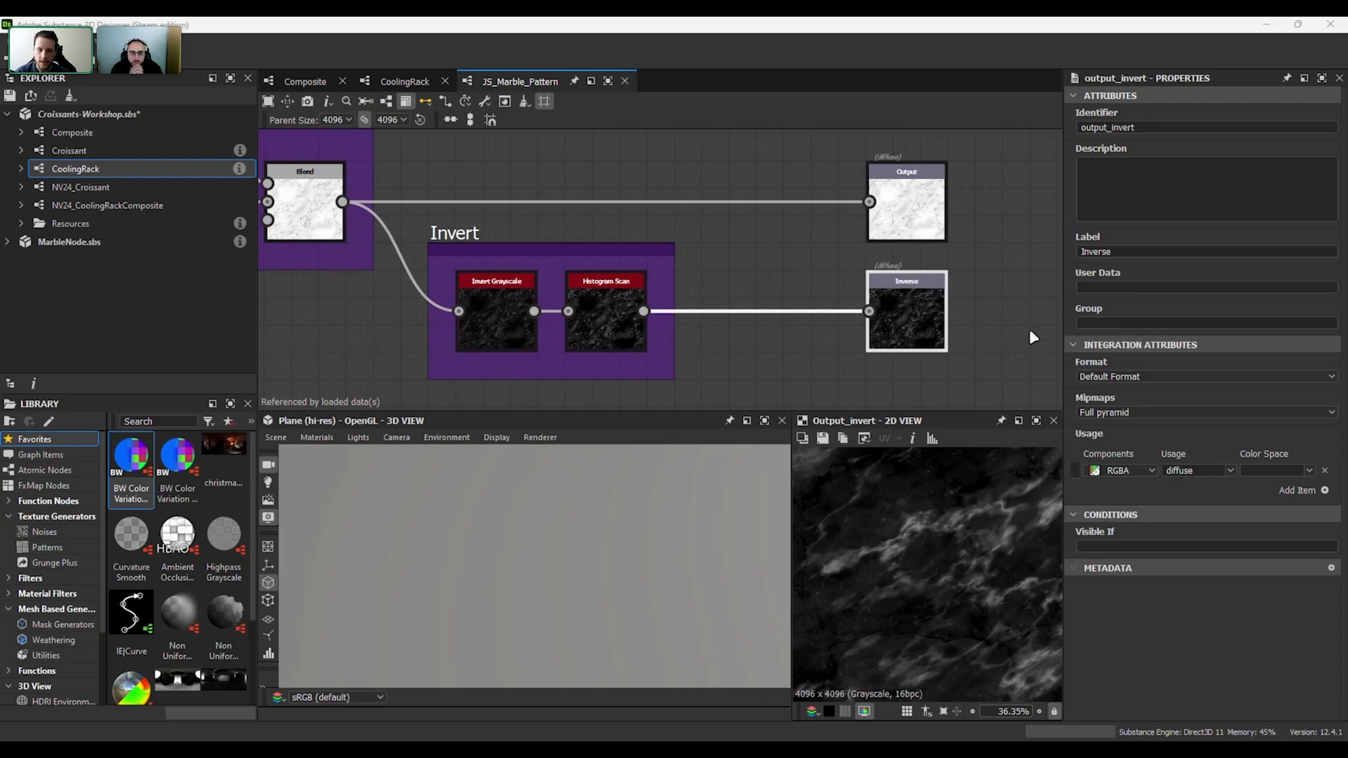
{"action": "left_click", "coordinate": [617, 317]}
{"action": "left_click", "coordinate": [913, 330]}
{"action": "scroll", "coordinate": [942, 540], "scroll_direction": "down", "scroll_amount": 3}
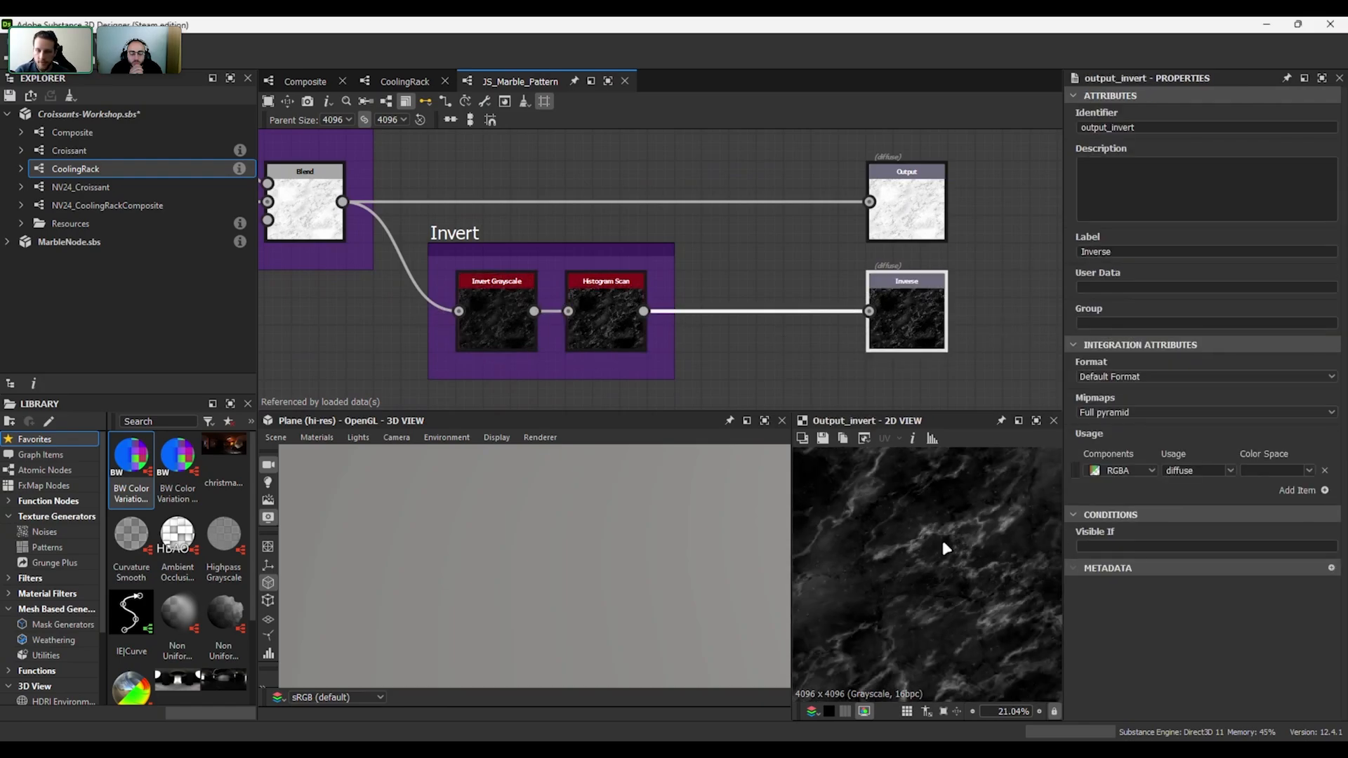
{"action": "scroll", "coordinate": [940, 546], "scroll_direction": "up", "scroll_amount": 4}
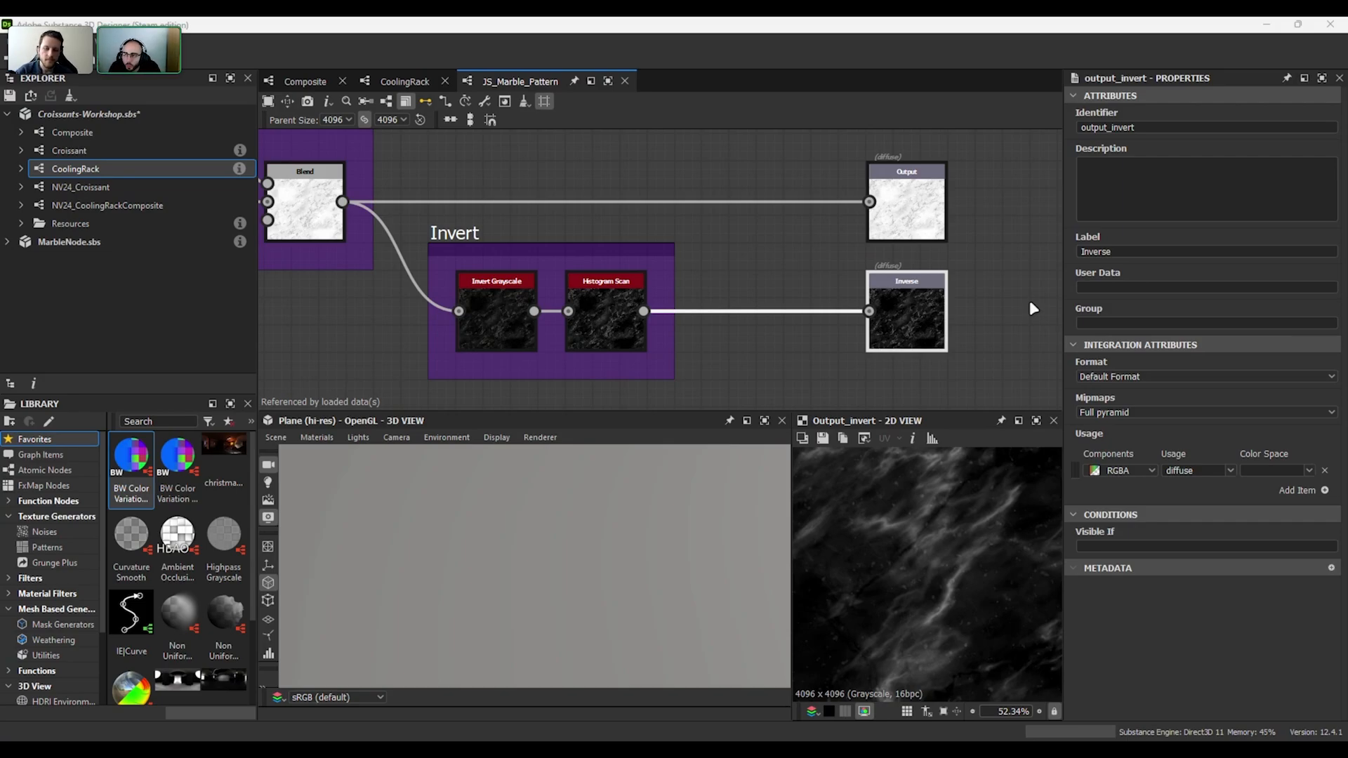
{"action": "left_click", "coordinate": [987, 267]}
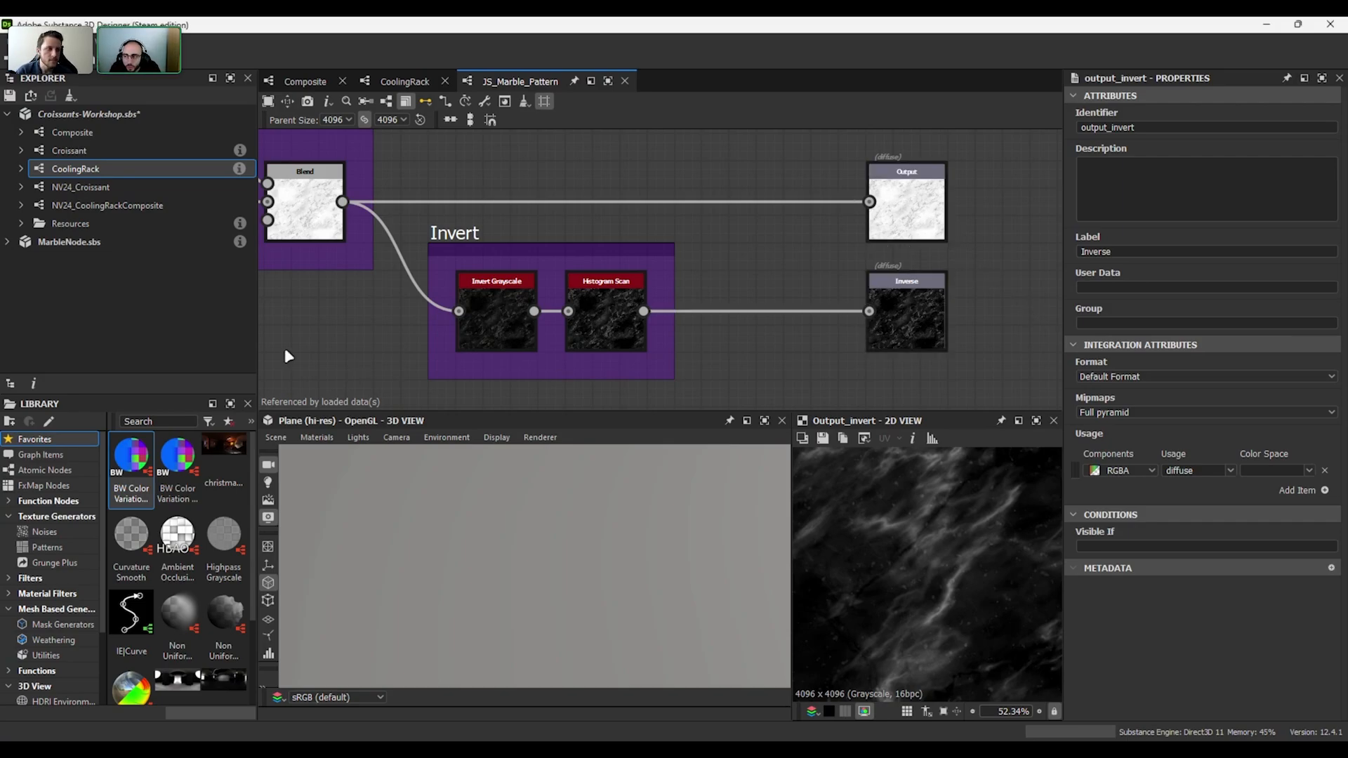
- Switch to the Composite graph and close the JS_Marble_Pattern graph
{"action": "left_click", "coordinate": [306, 81]}
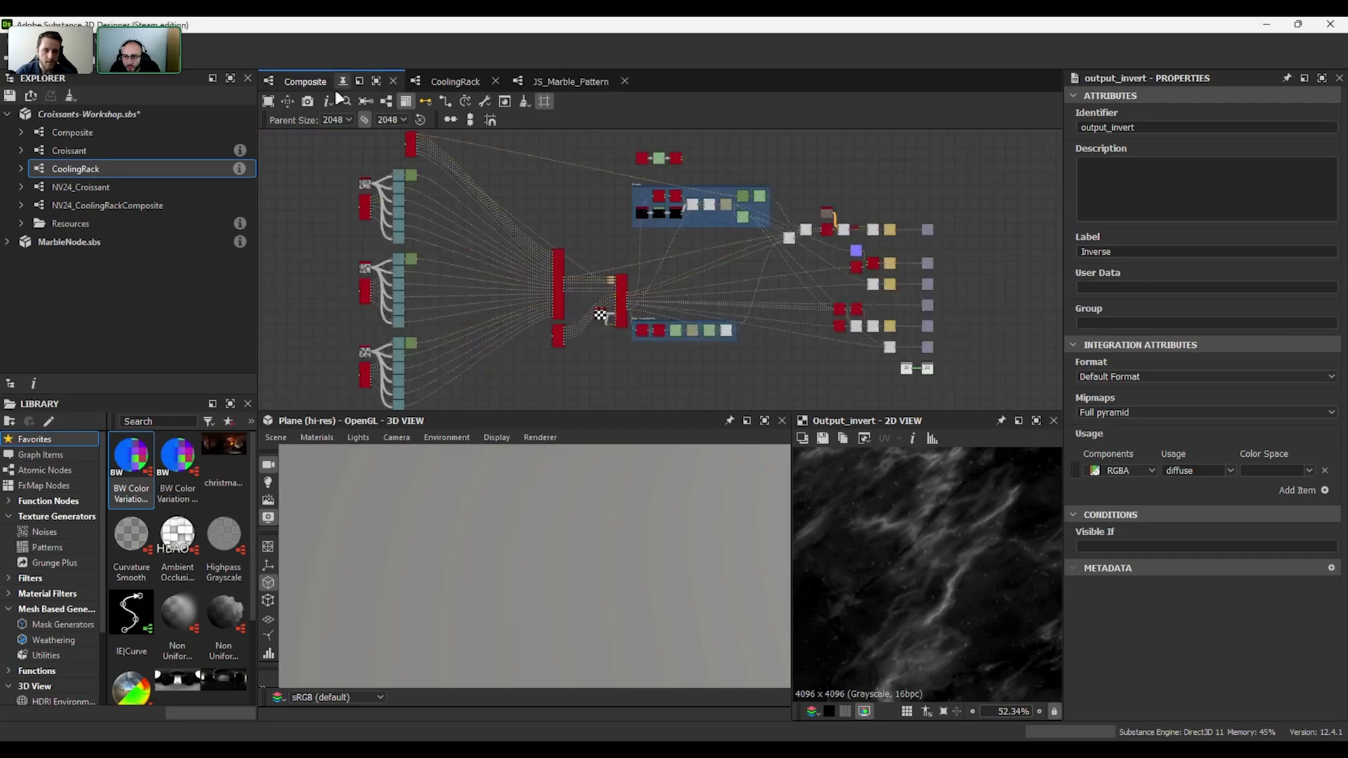
{"action": "scroll", "coordinate": [555, 229], "scroll_direction": "up", "scroll_amount": 2}
{"action": "scroll", "coordinate": [555, 228], "scroll_direction": "down", "scroll_amount": 2}
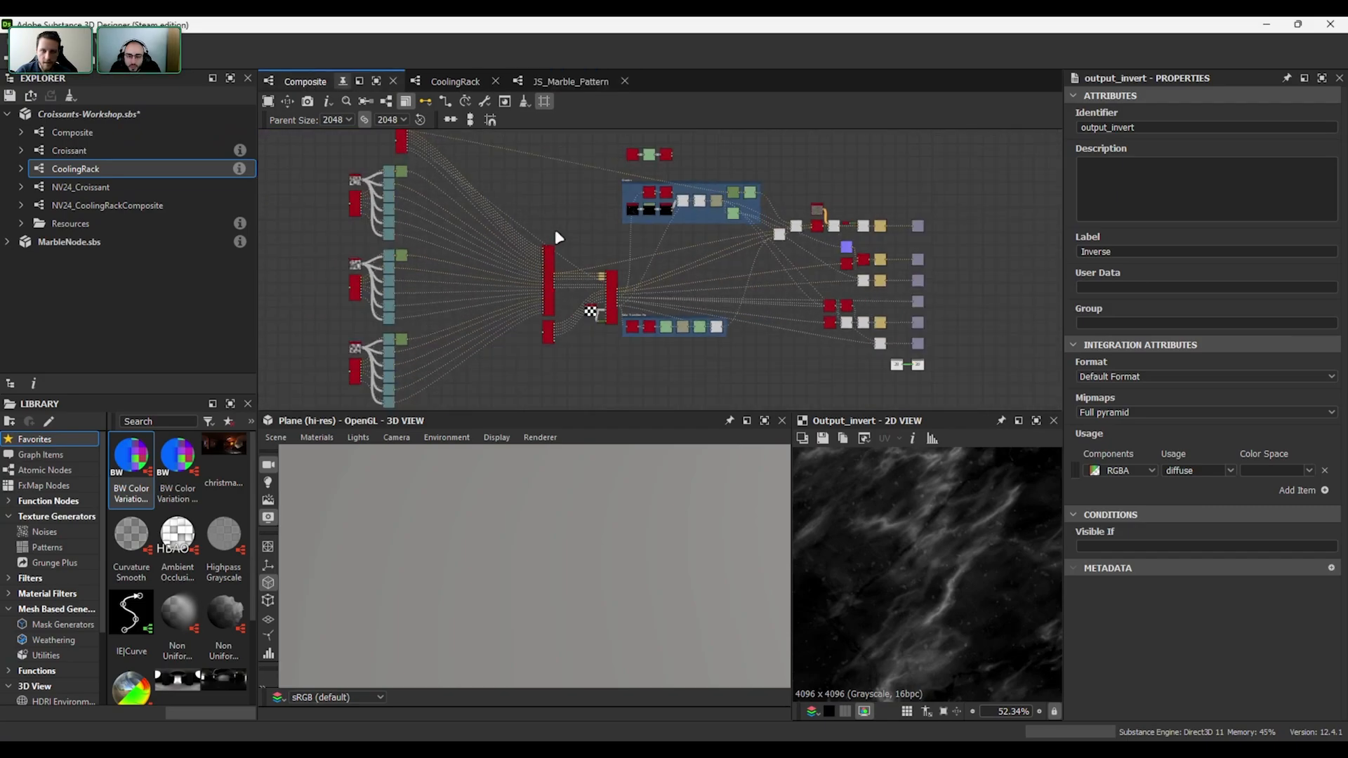
{"action": "left_click", "coordinate": [624, 82]}
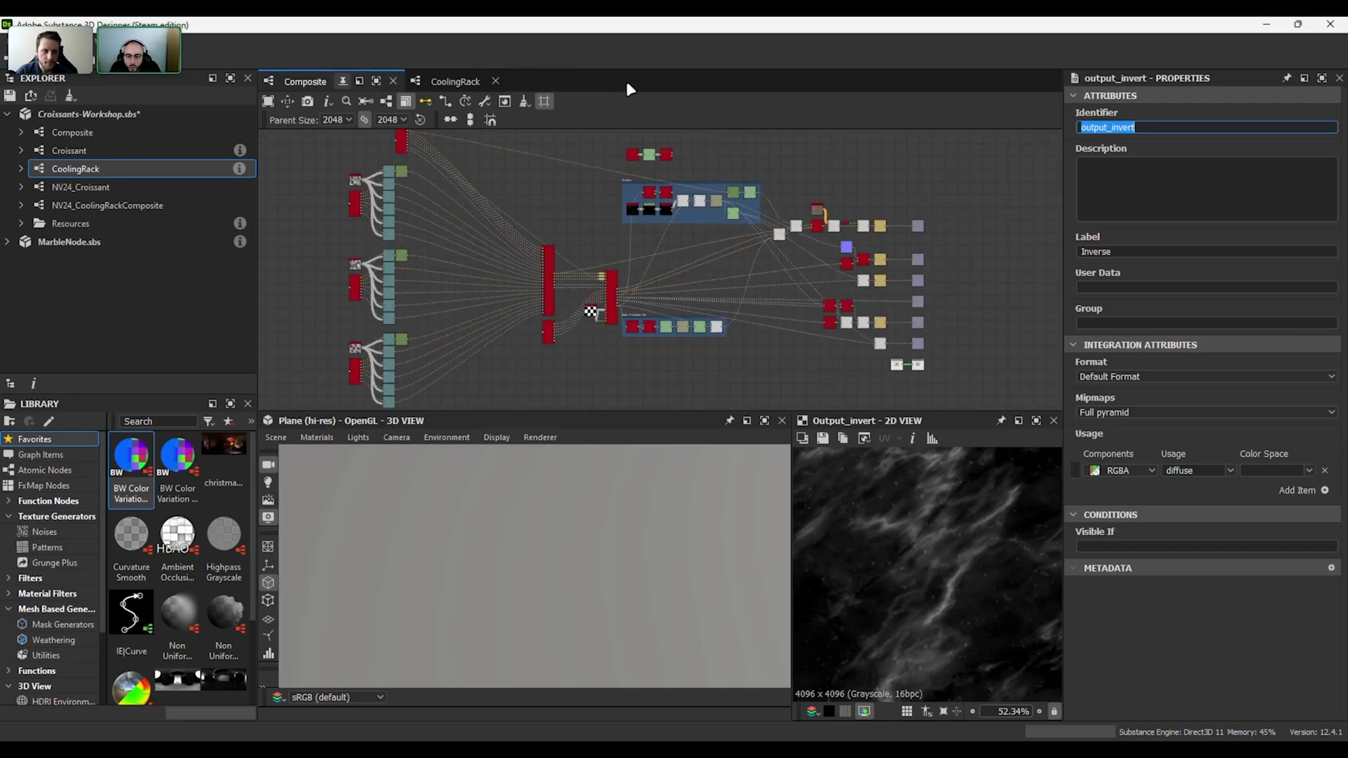
- Render the Composite graph's outputs and preview its Base Color output in the 2D view
{"action": "scroll", "coordinate": [837, 191], "scroll_direction": "up", "scroll_amount": 1}
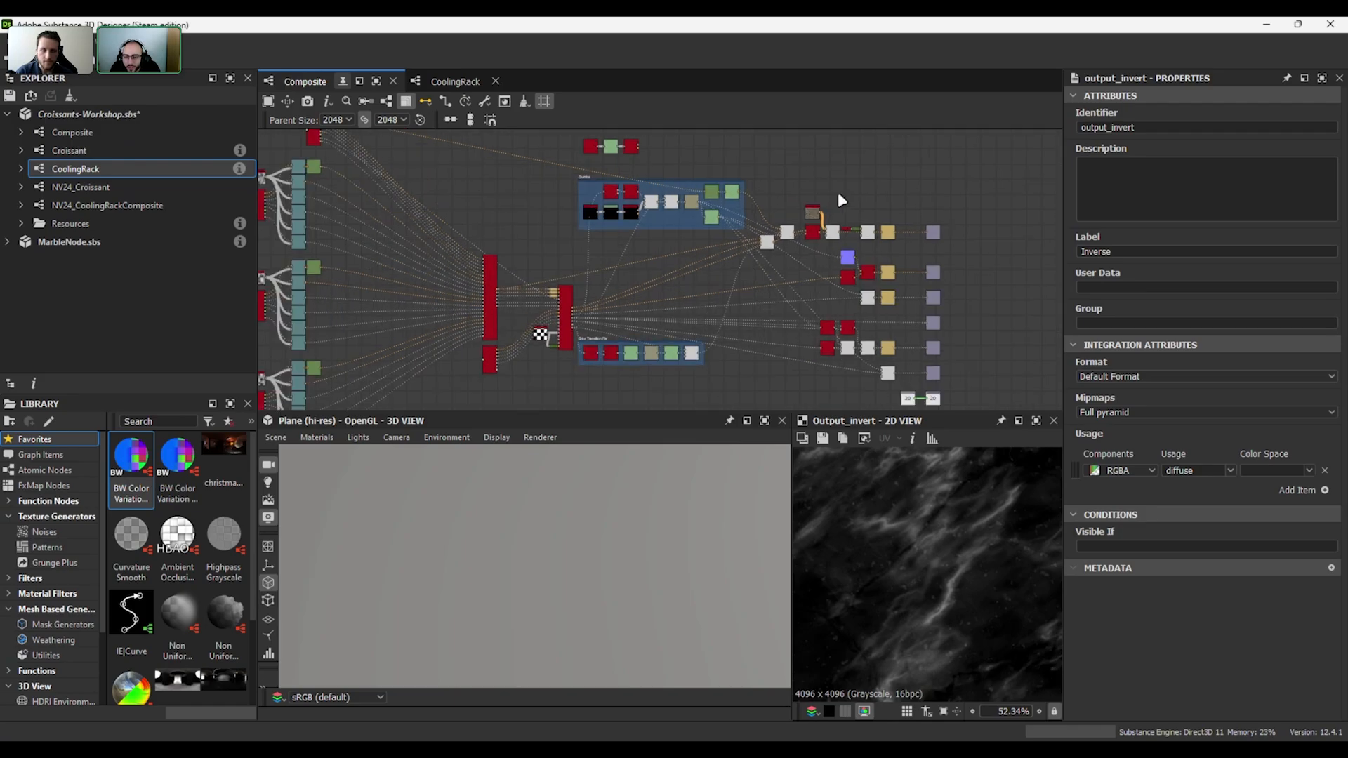
{"action": "right_click", "coordinate": [837, 192]}
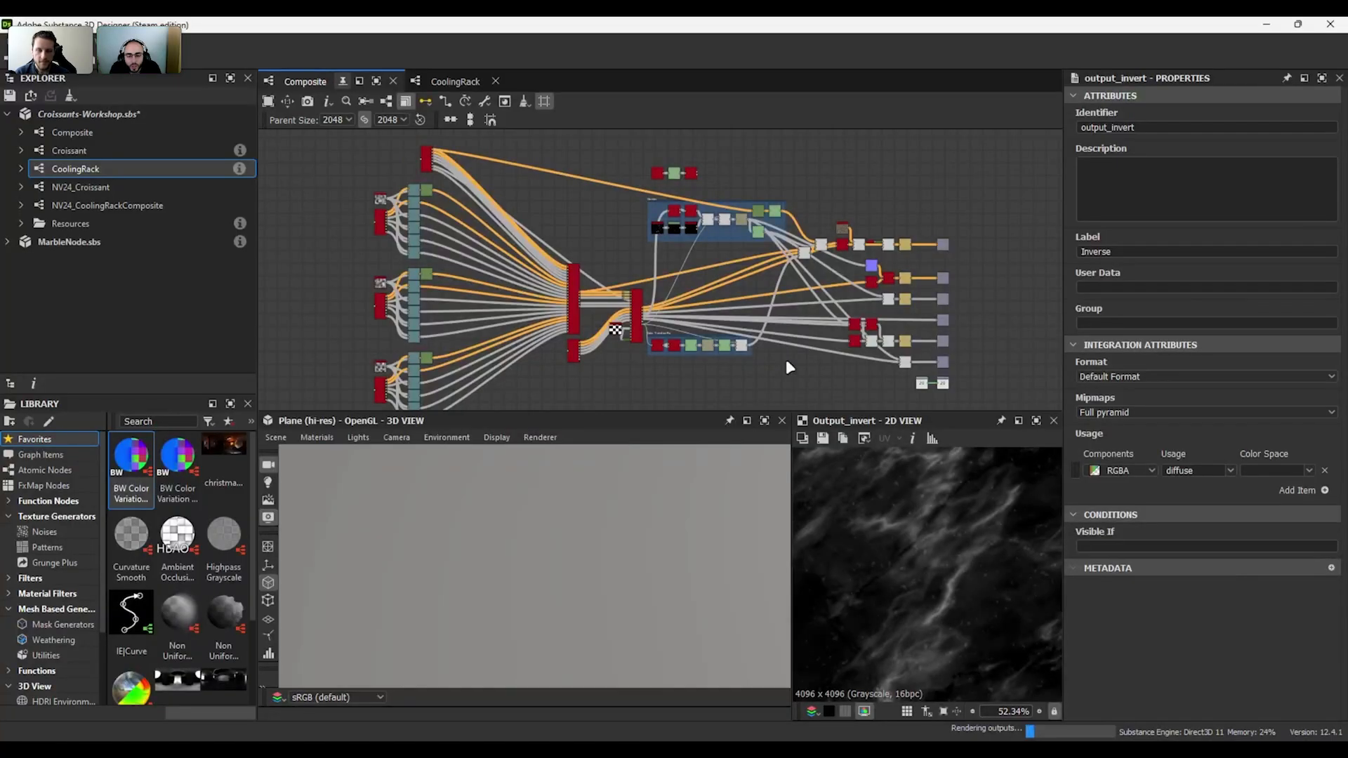
{"action": "middle_click_drag", "start_coordinate": [788, 359], "coordinate": [769, 346]}
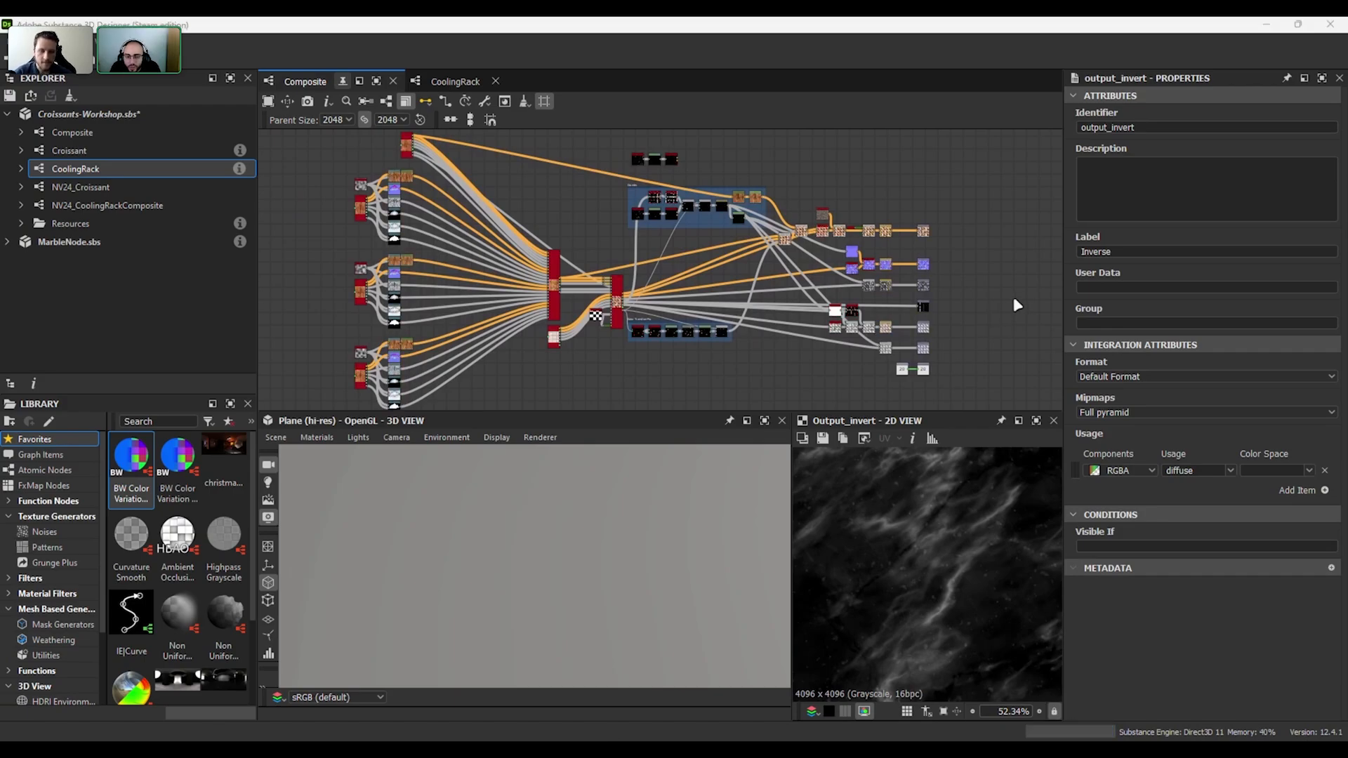
{"action": "double_click", "coordinate": [924, 231]}
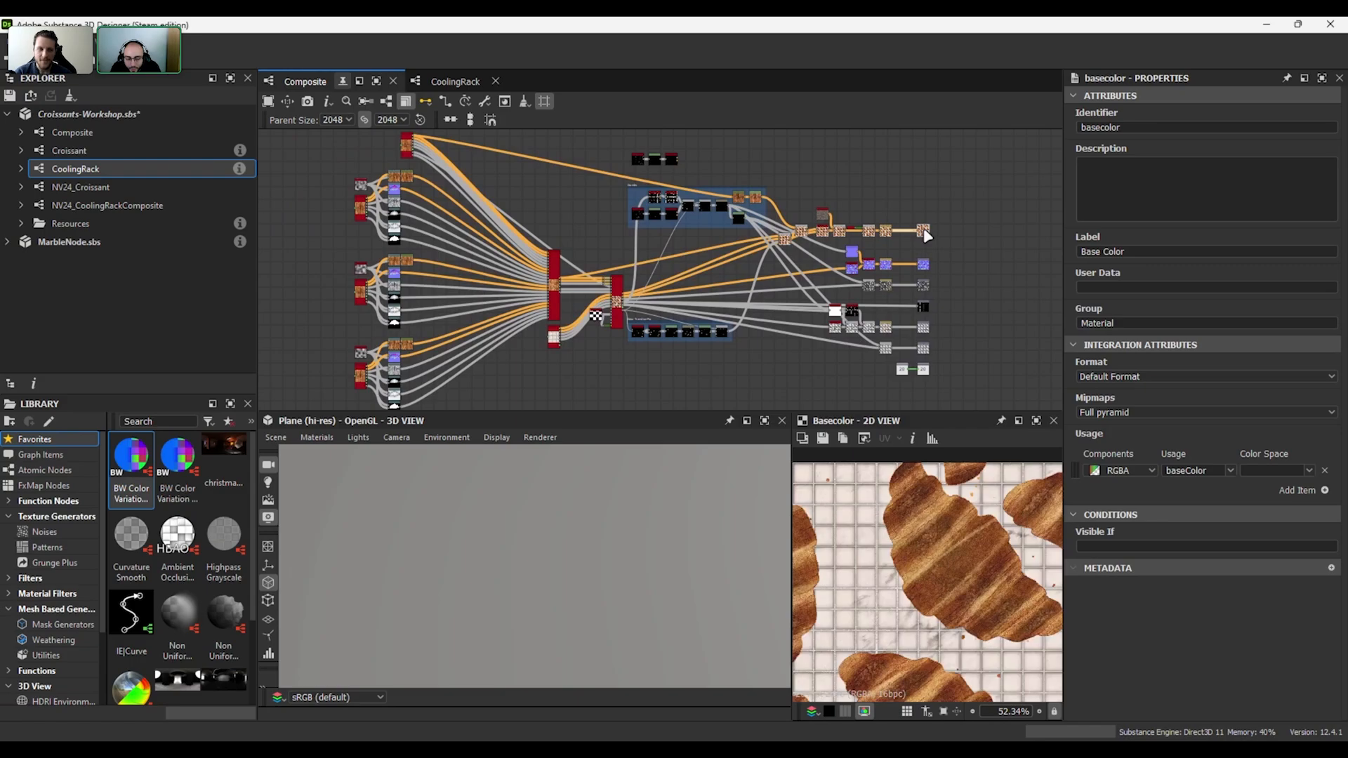
- Find the CoolingRack node in the Composite graph and preview its base color in the 2D view
{"action": "scroll", "coordinate": [954, 280], "scroll_direction": "down", "scroll_amount": 1}
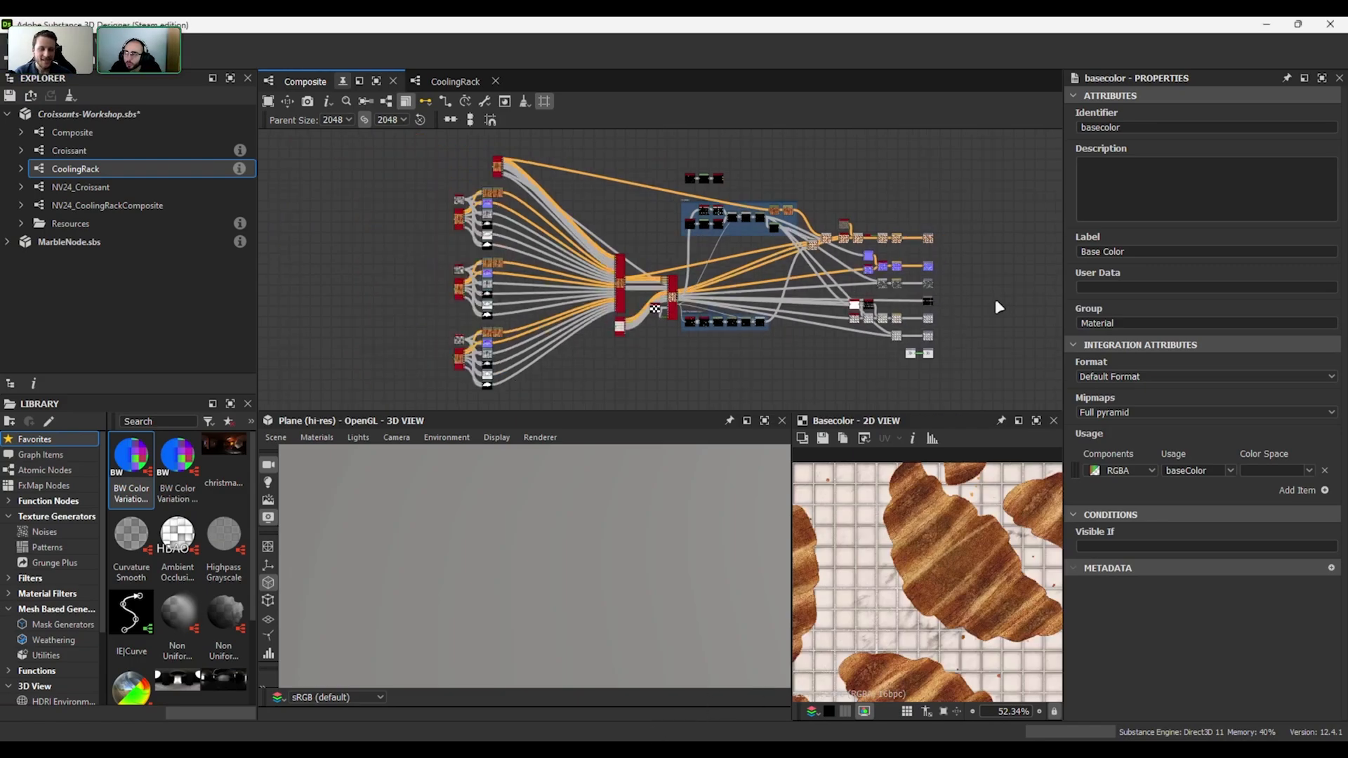
{"action": "scroll", "coordinate": [518, 200], "scroll_direction": "up", "scroll_amount": 4}
{"action": "middle_click_drag", "start_coordinate": [709, 227], "coordinate": [638, 212]}
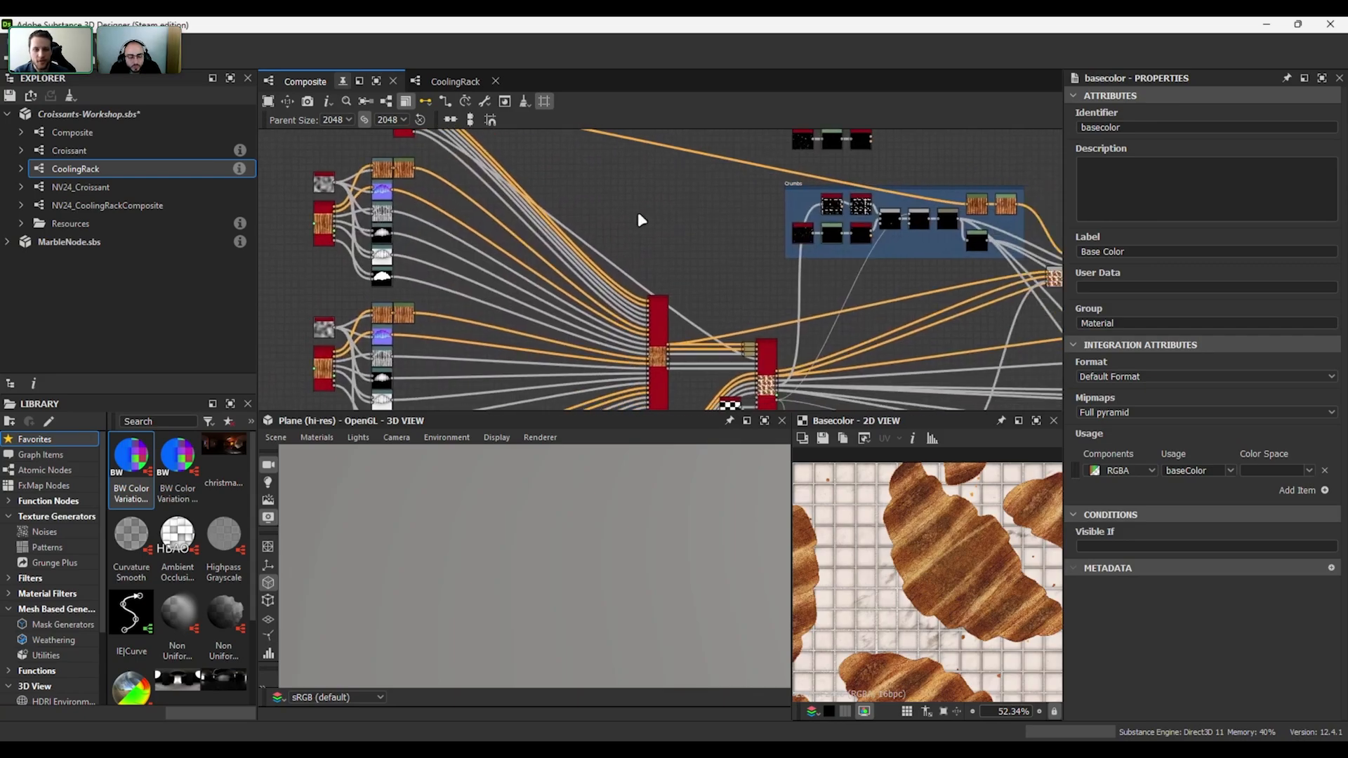
{"action": "scroll", "coordinate": [635, 210], "scroll_direction": "down", "scroll_amount": 1}
{"action": "middle_click_drag", "start_coordinate": [701, 280], "coordinate": [702, 195]}
{"action": "scroll", "coordinate": [660, 309], "scroll_direction": "up", "scroll_amount": 6}
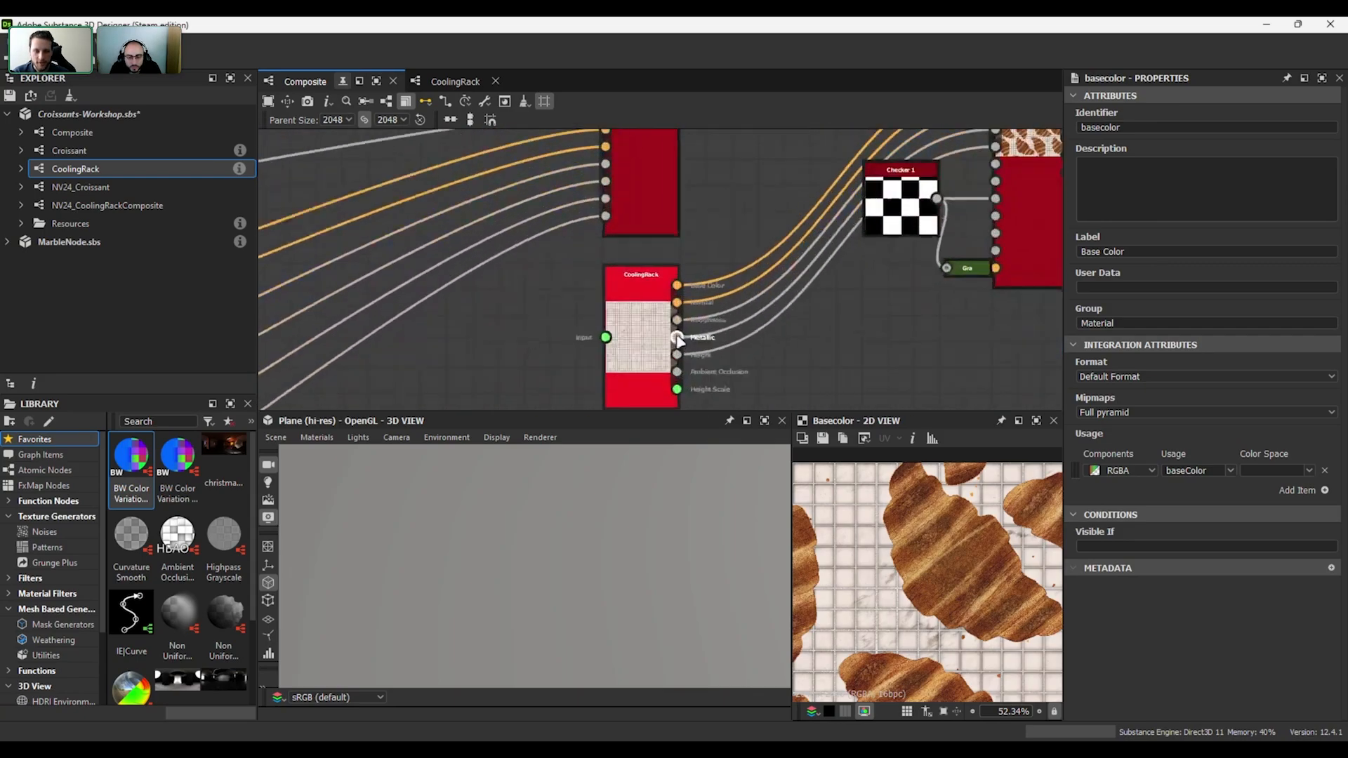
{"action": "left_click", "coordinate": [646, 335]}
{"action": "double_click", "coordinate": [646, 336]}
{"action": "scroll", "coordinate": [954, 548], "scroll_direction": "down", "scroll_amount": 2}
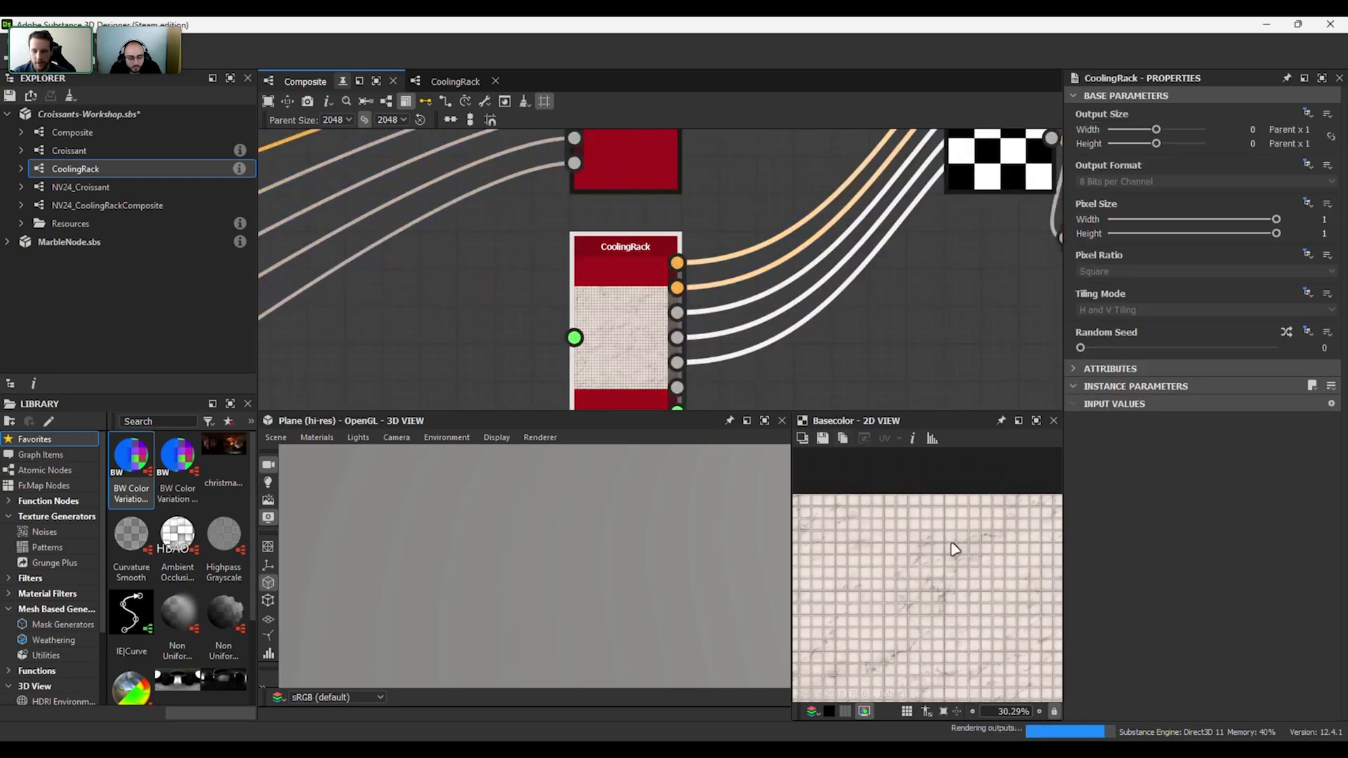
{"action": "scroll", "coordinate": [940, 650], "scroll_direction": "up", "scroll_amount": 1}
{"action": "middle_click_drag", "start_coordinate": [937, 646], "coordinate": [966, 560]}
{"action": "scroll", "coordinate": [966, 561], "scroll_direction": "down", "scroll_amount": 3}
- Find the topmost Croissant node in the Composite graph and preview its base color in the 2D view
{"action": "scroll", "coordinate": [794, 351], "scroll_direction": "down", "scroll_amount": 6}
{"action": "middle_click_drag", "start_coordinate": [619, 260], "coordinate": [635, 334]}
{"action": "scroll", "coordinate": [563, 174], "scroll_direction": "up", "scroll_amount": 2}
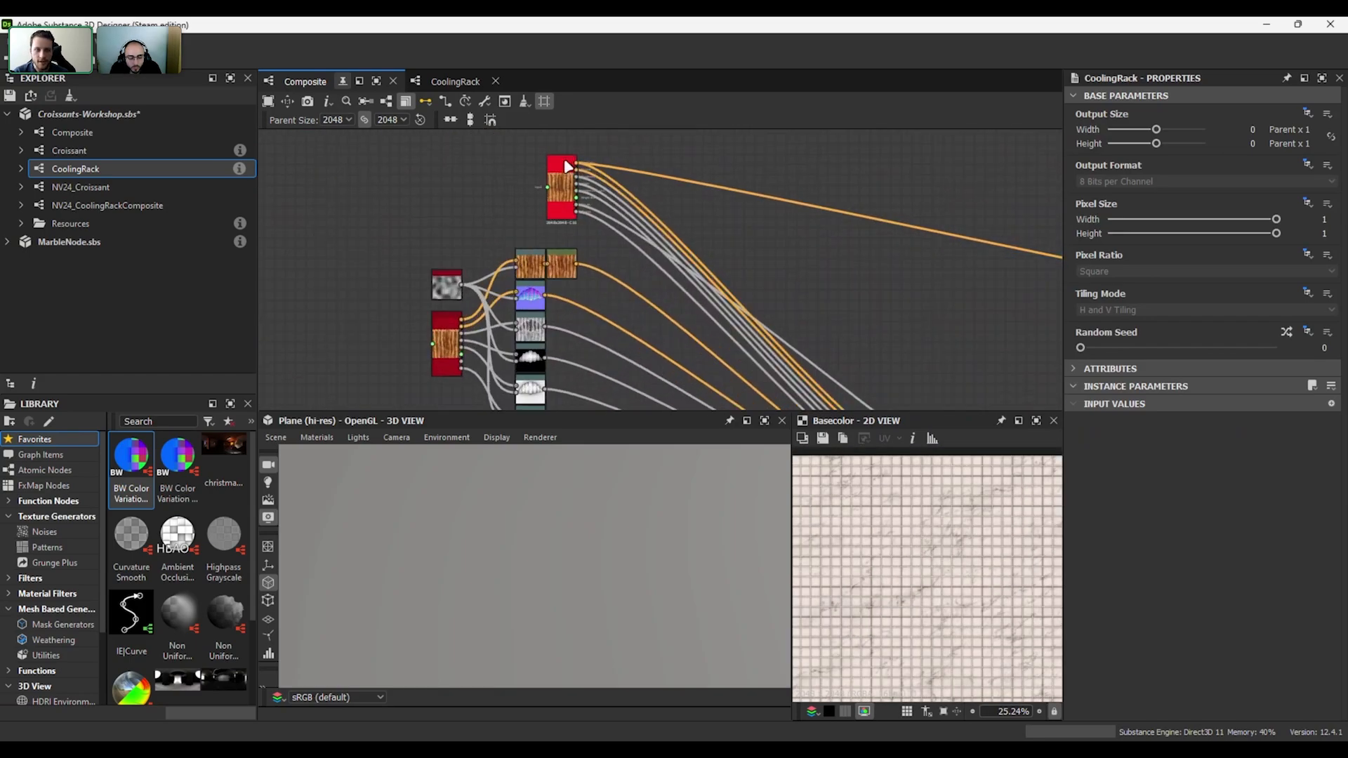
{"action": "scroll", "coordinate": [548, 178], "scroll_direction": "up", "scroll_amount": 3}
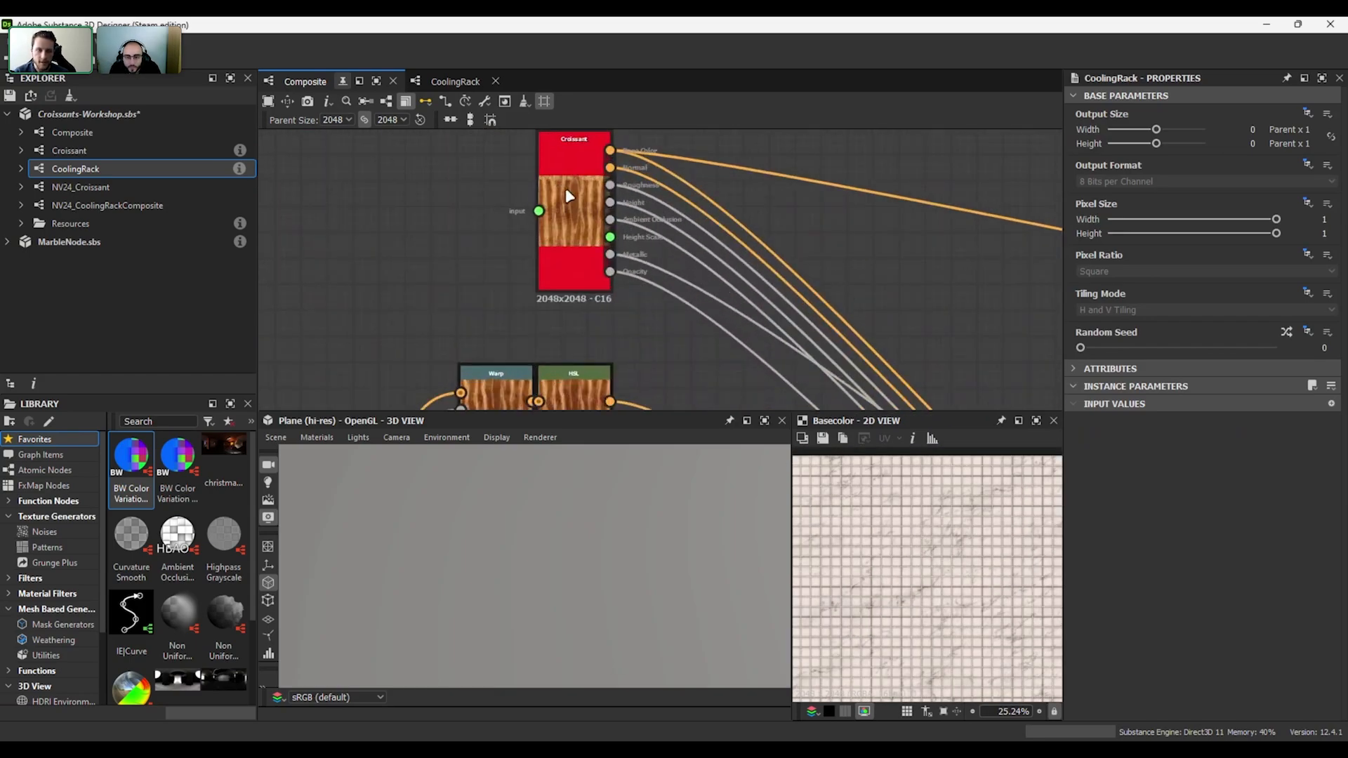
{"action": "left_click", "coordinate": [563, 183]}
{"action": "double_click", "coordinate": [563, 183]}
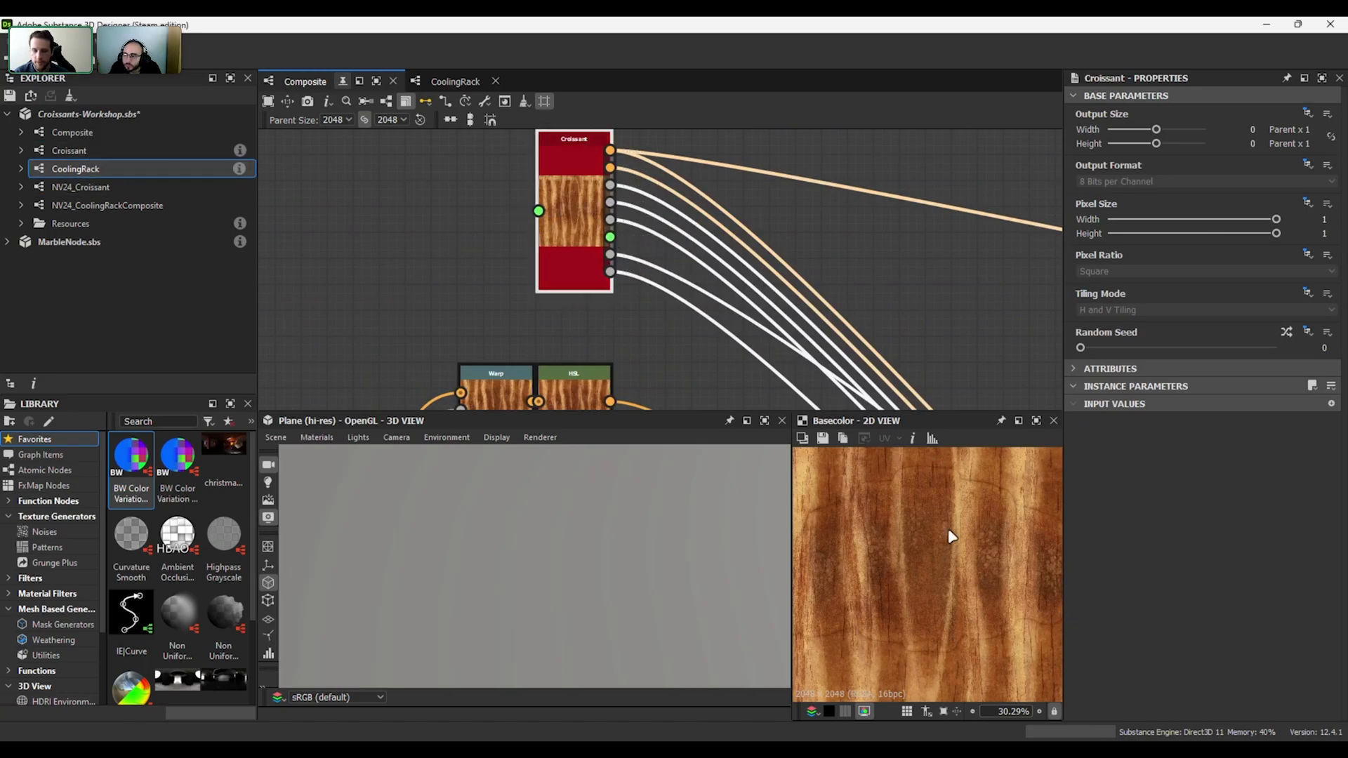
{"action": "scroll", "coordinate": [943, 561], "scroll_direction": "down", "scroll_amount": 3}
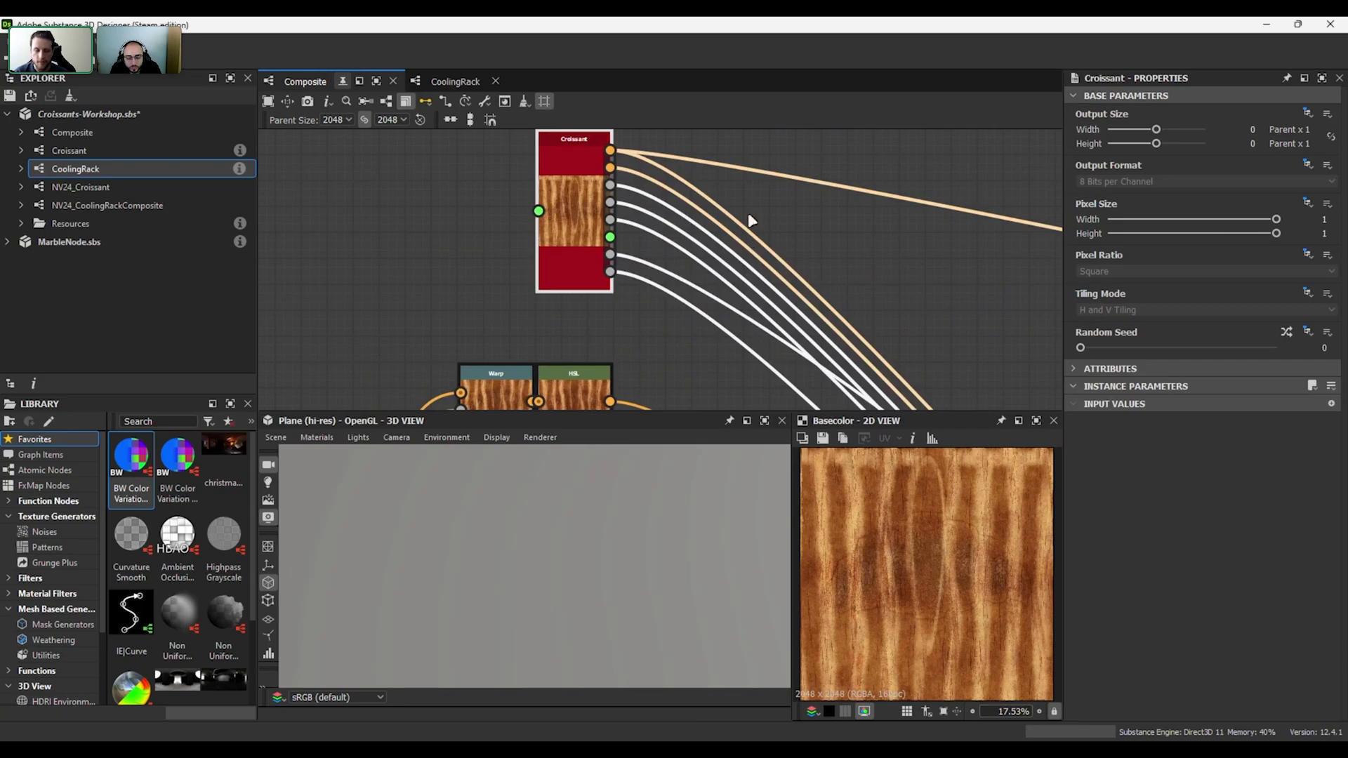
- Point out the Perlin Noise, Croissant, Warp and HSL node group beneath the topmost Croissant node by selecting it temporarily
{"action": "scroll", "coordinate": [749, 220], "scroll_direction": "down", "scroll_amount": 5}
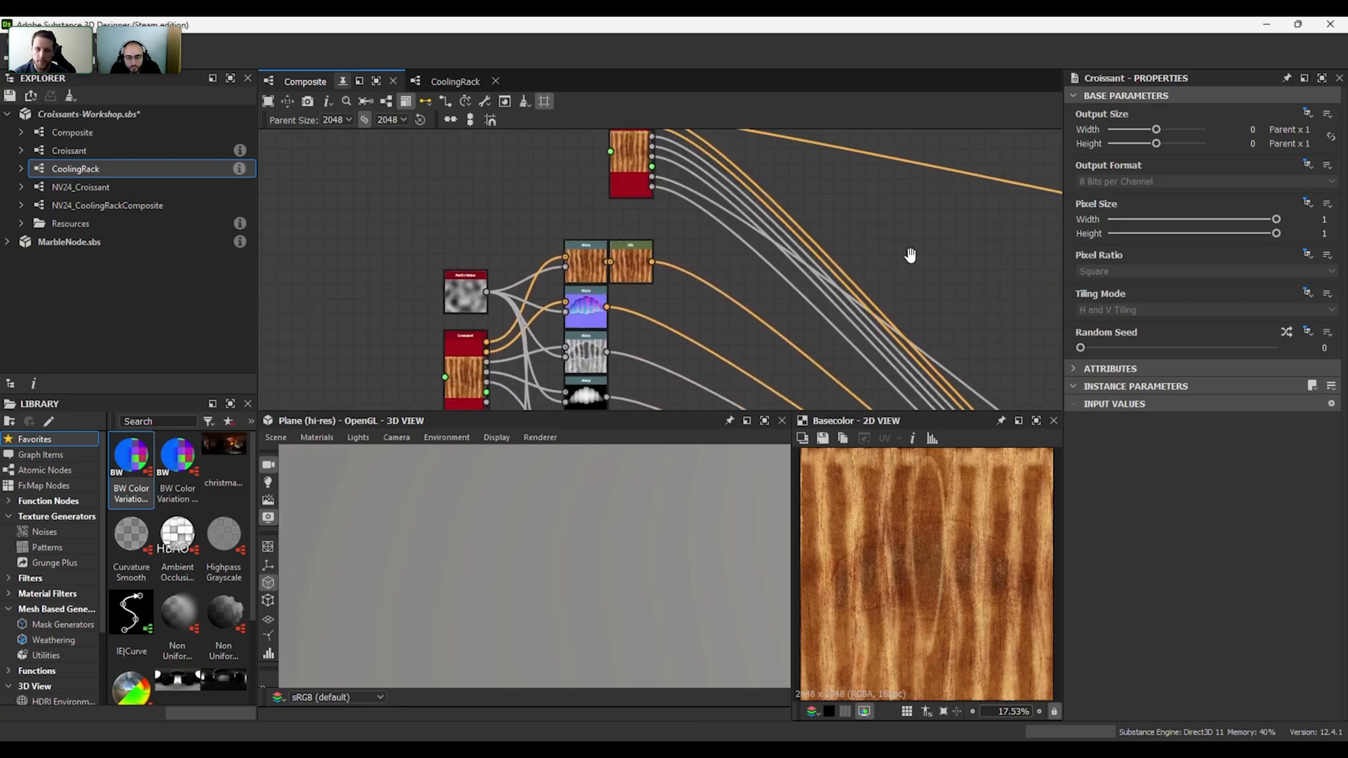
{"action": "middle_click_drag", "start_coordinate": [911, 255], "coordinate": [947, 174]}
{"action": "scroll", "coordinate": [457, 181], "scroll_direction": "up", "scroll_amount": 1}
{"action": "left_click_drag", "start_coordinate": [404, 157], "coordinate": [795, 392]}
{"action": "middle_click_drag", "start_coordinate": [794, 390], "coordinate": [779, 353]}
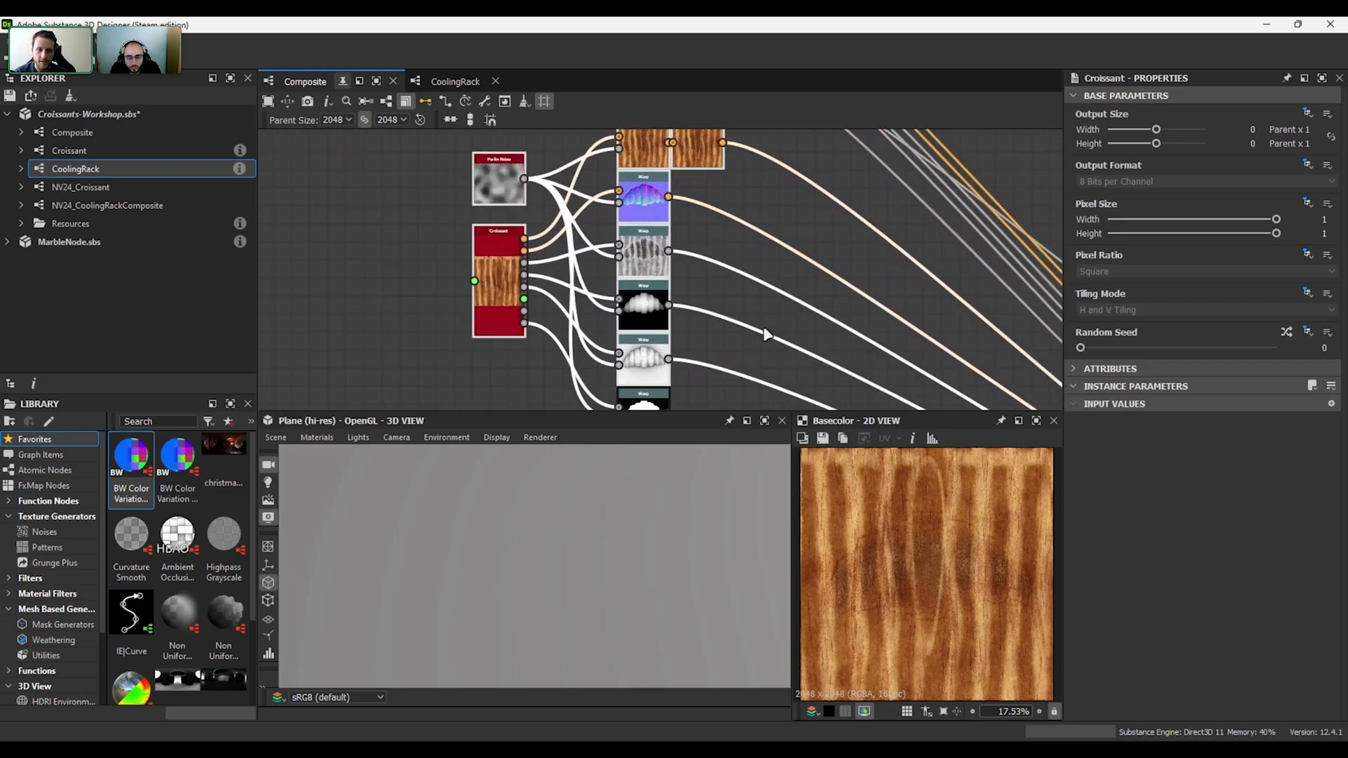
{"action": "scroll", "coordinate": [767, 335], "scroll_direction": "down", "scroll_amount": 1}
{"action": "left_click", "coordinate": [755, 222]}
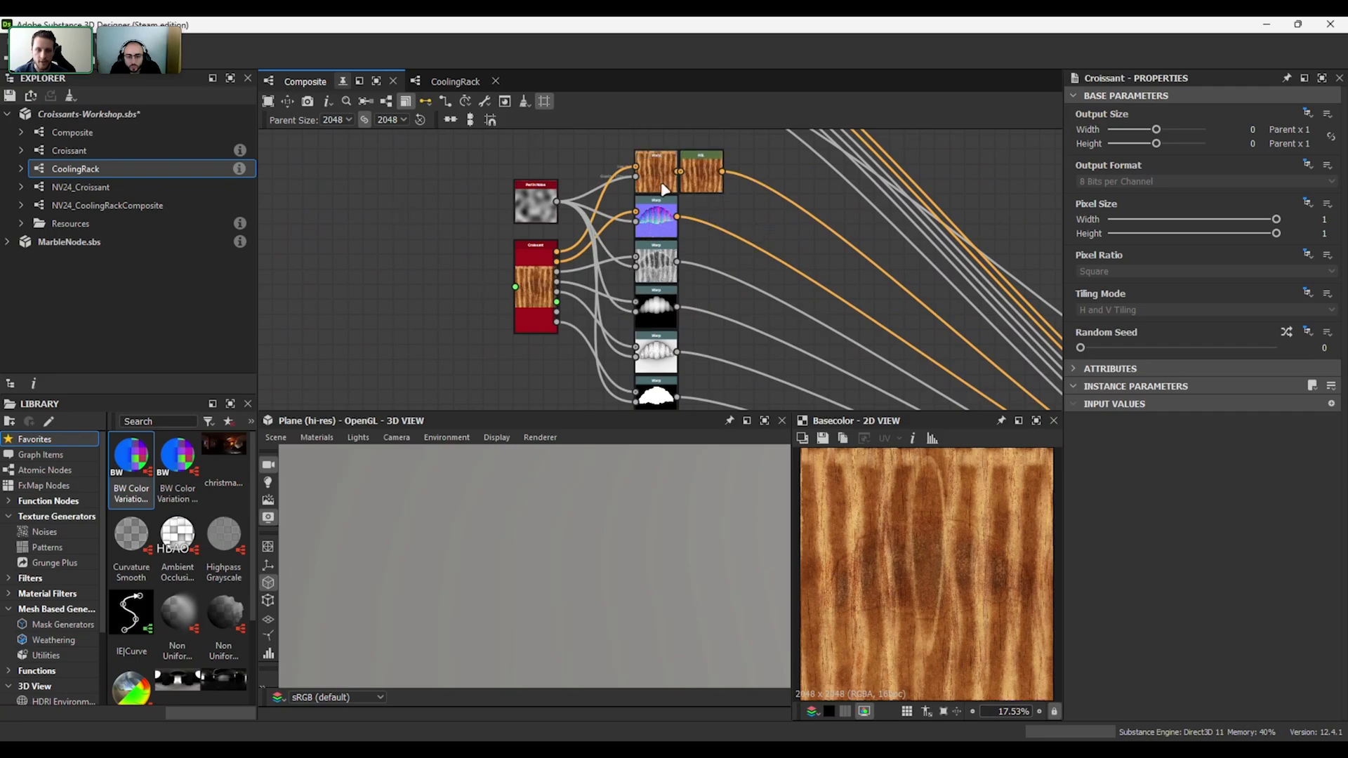
- Compare the random seed and base color of the second Croissant node with those of the topmost one
{"action": "middle_click_drag", "start_coordinate": [560, 173], "coordinate": [438, 167]}
{"action": "left_click", "coordinate": [414, 281]}
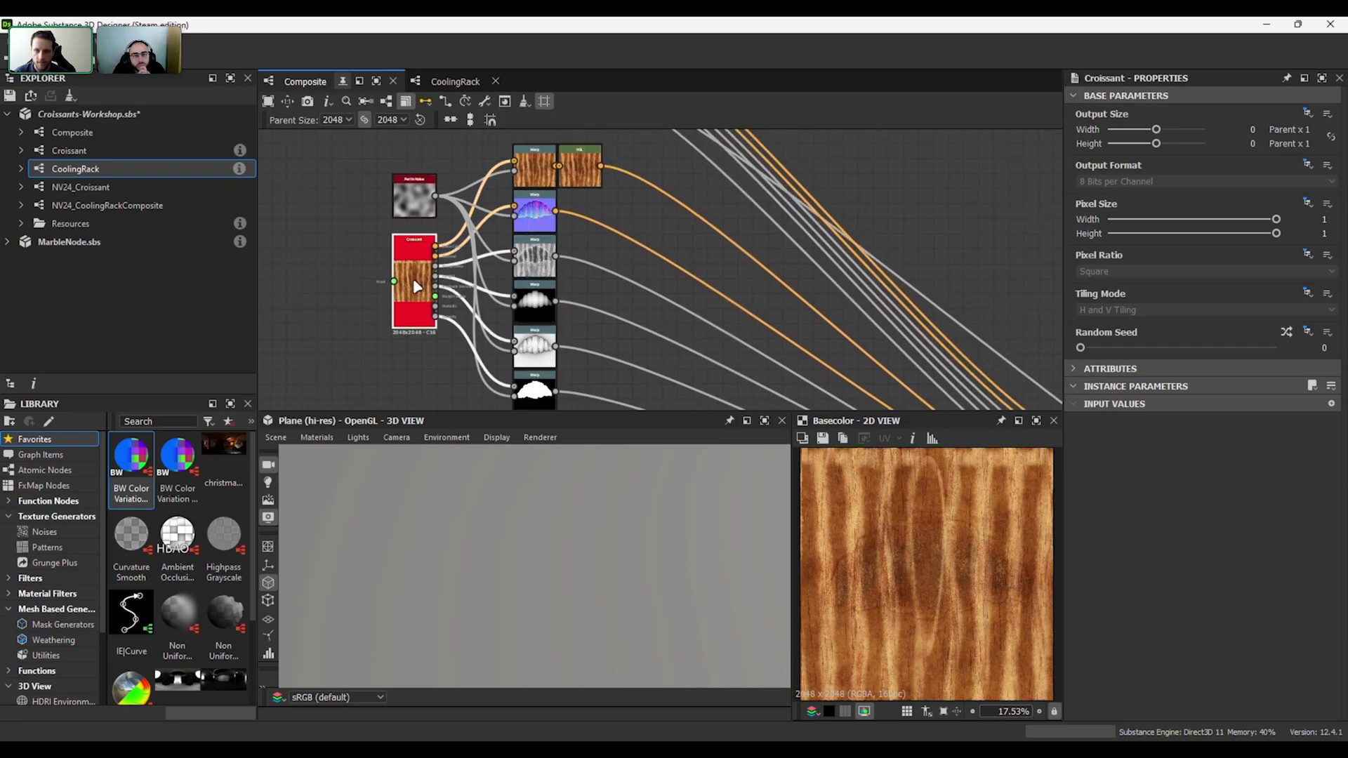
{"action": "left_click", "coordinate": [1110, 348]}
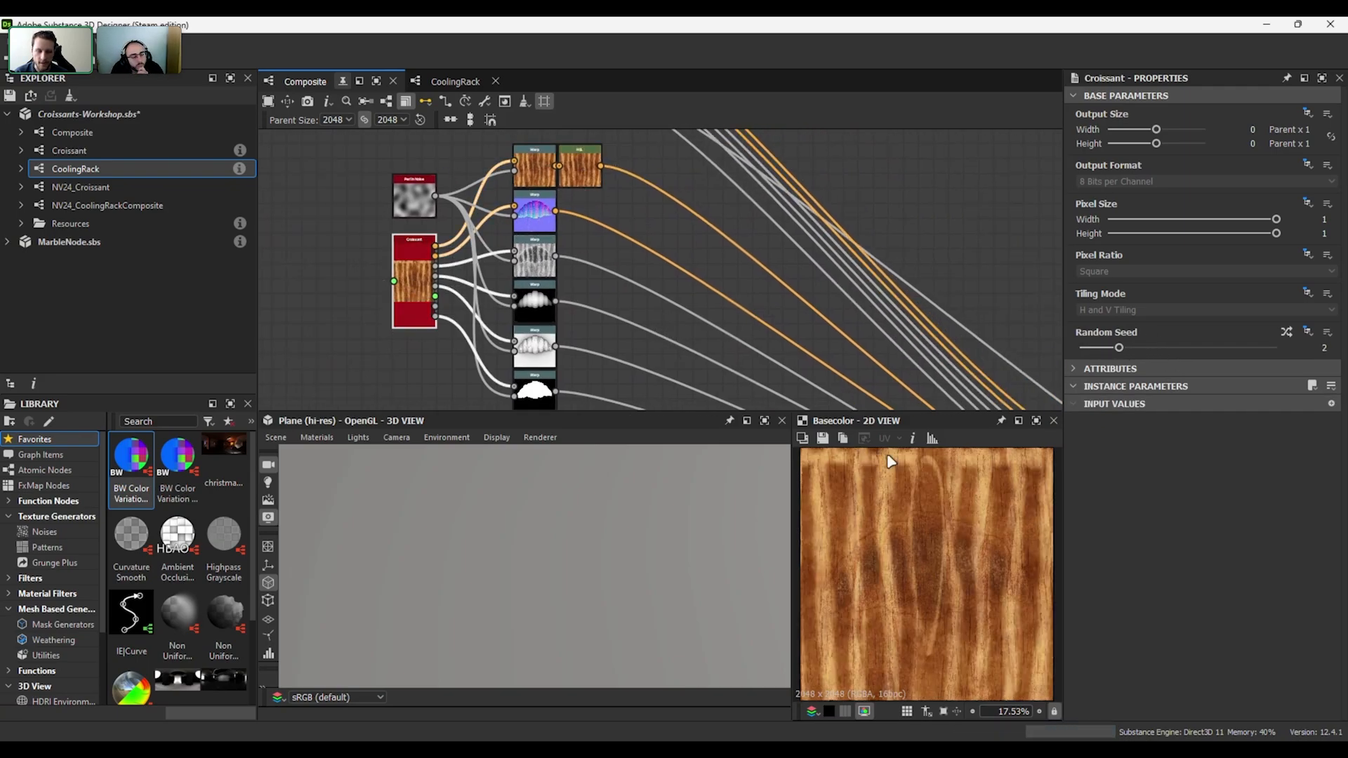
{"action": "scroll", "coordinate": [635, 275], "scroll_direction": "down", "scroll_amount": 1}
{"action": "middle_click_drag", "start_coordinate": [614, 156], "coordinate": [609, 244]}
{"action": "double_click", "coordinate": [588, 175]}
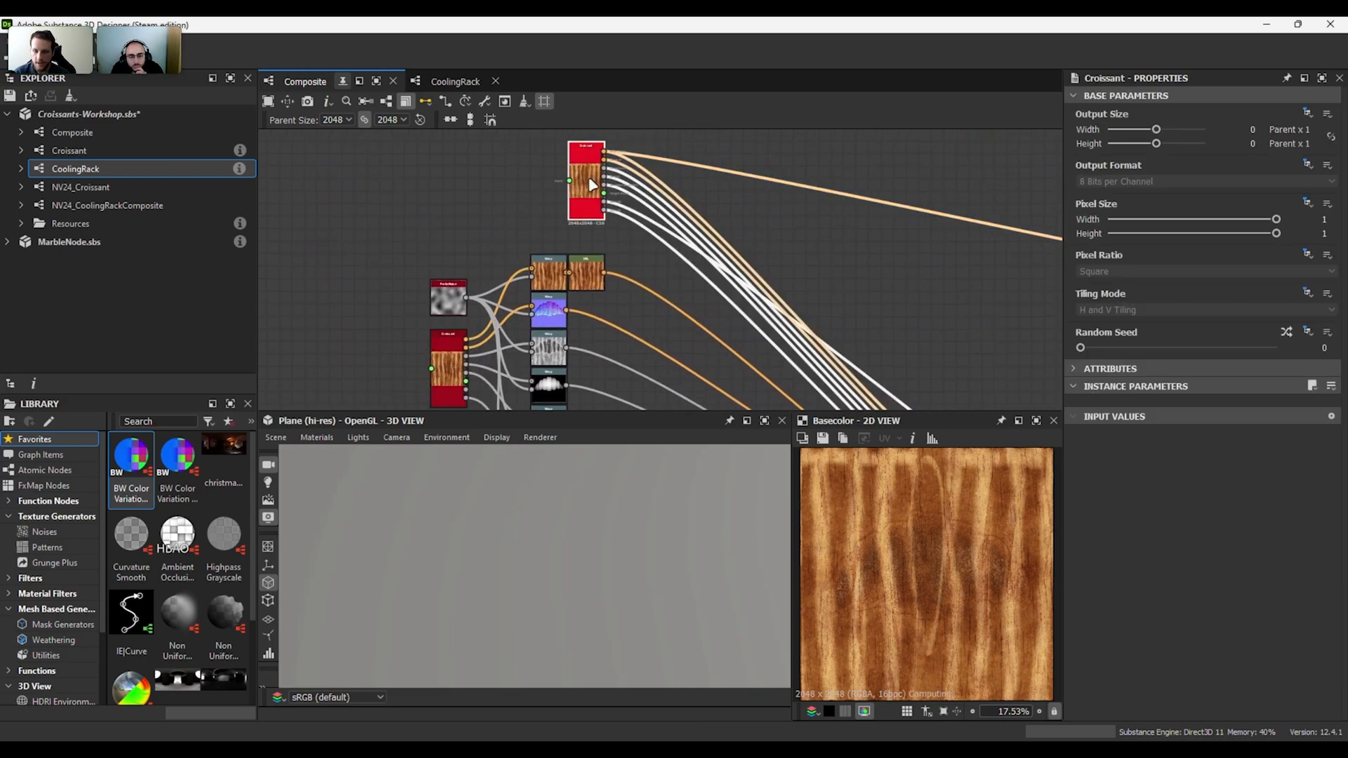
- Follow the croissant outputs through the JS_Easy Atlas node to the Atlas Scatter node and examine the links between them
{"action": "middle_click_drag", "start_coordinate": [862, 318], "coordinate": [625, 171]}
{"action": "scroll", "coordinate": [686, 253], "scroll_direction": "down", "scroll_amount": 1}
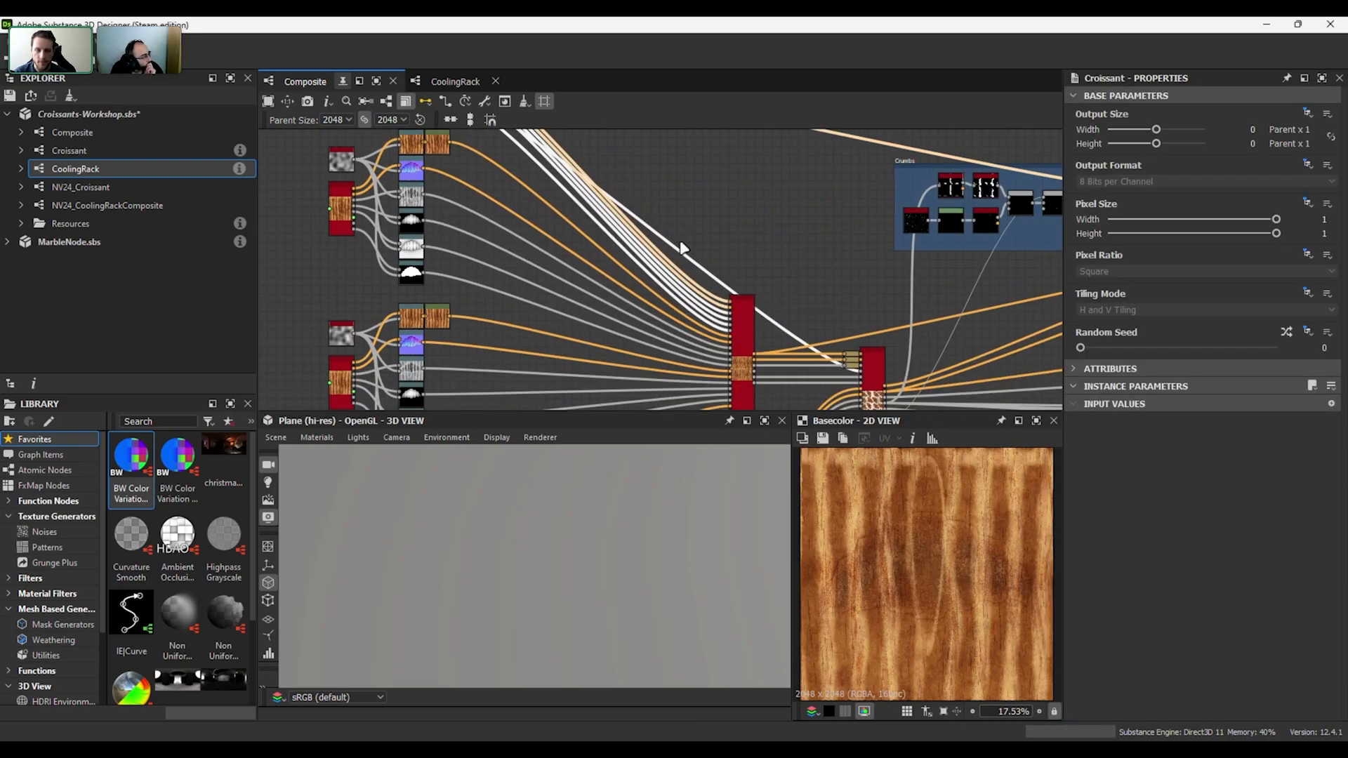
{"action": "scroll", "coordinate": [686, 344], "scroll_direction": "up", "scroll_amount": 3}
{"action": "scroll", "coordinate": [758, 362], "scroll_direction": "down", "scroll_amount": 1}
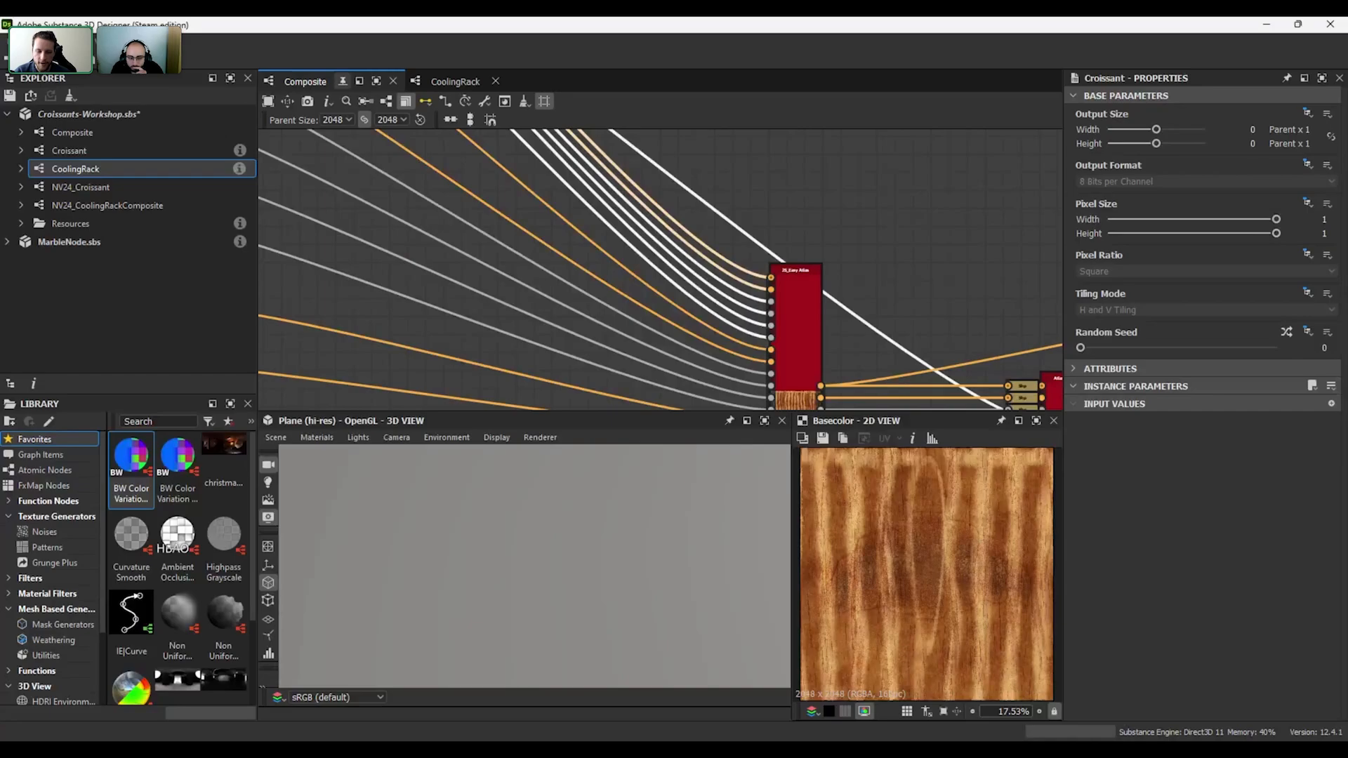
{"action": "middle_click_drag", "start_coordinate": [992, 335], "coordinate": [820, 242]}
{"action": "scroll", "coordinate": [772, 277], "scroll_direction": "up", "scroll_amount": 2}
{"action": "scroll", "coordinate": [798, 281], "scroll_direction": "down", "scroll_amount": 5}
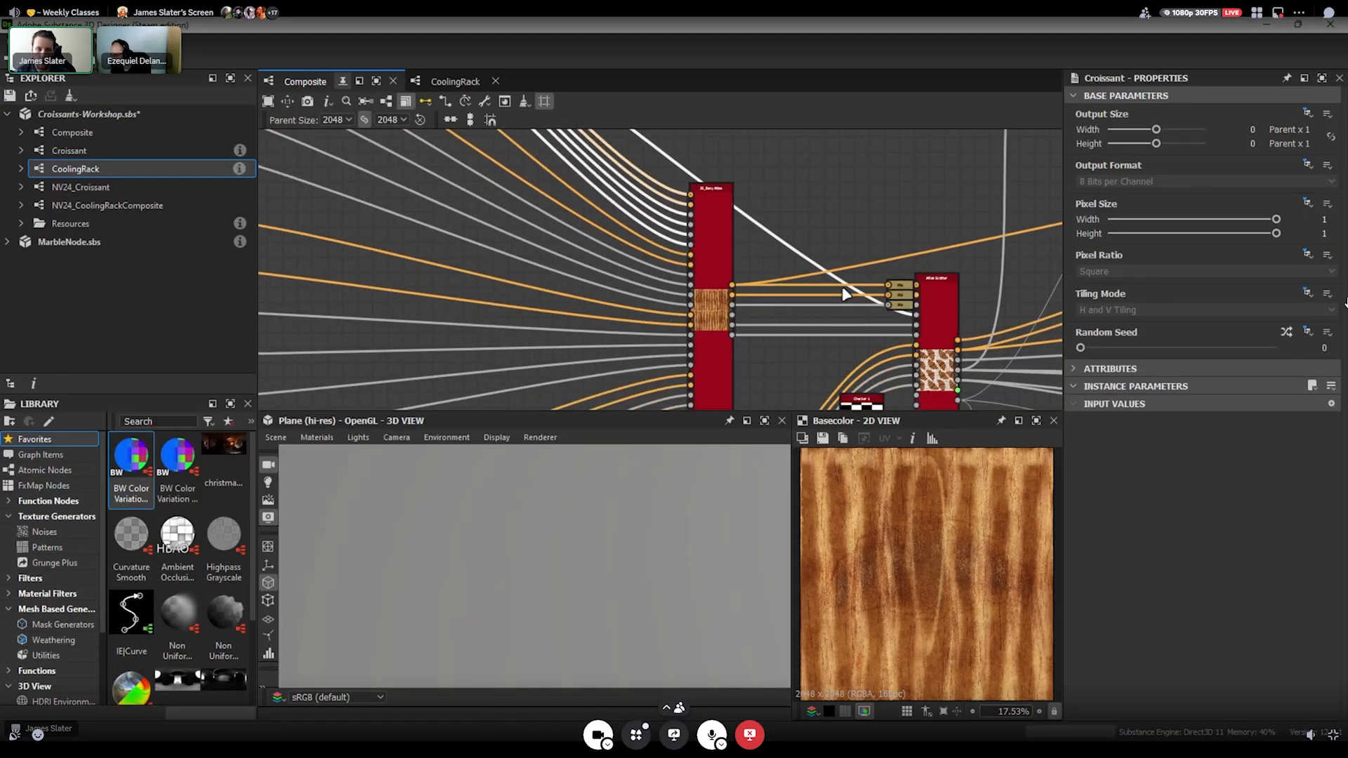
{"action": "scroll", "coordinate": [818, 288], "scroll_direction": "up", "scroll_amount": 4}
{"action": "scroll", "coordinate": [917, 309], "scroll_direction": "up", "scroll_amount": 2}
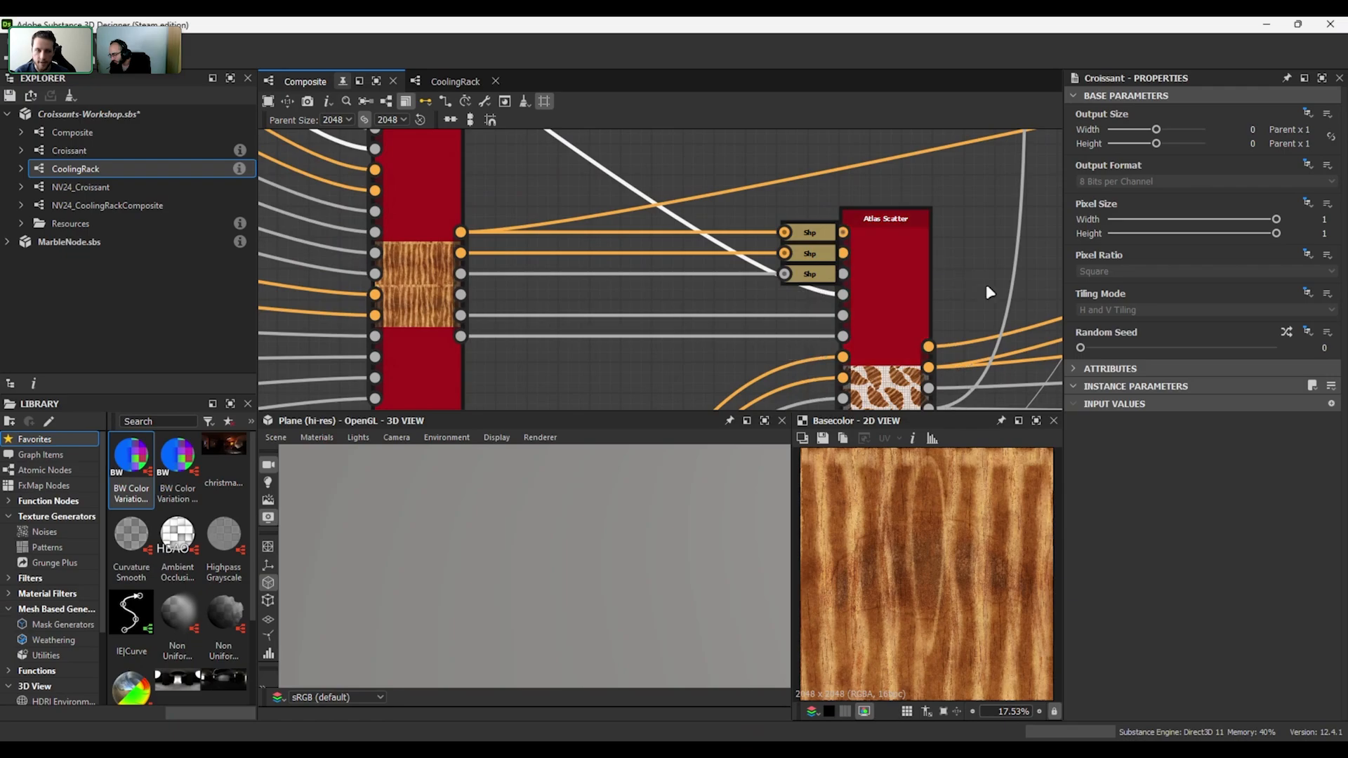
{"action": "scroll", "coordinate": [986, 283], "scroll_direction": "down", "scroll_amount": 3}
{"action": "scroll", "coordinate": [895, 273], "scroll_direction": "up", "scroll_amount": 3}
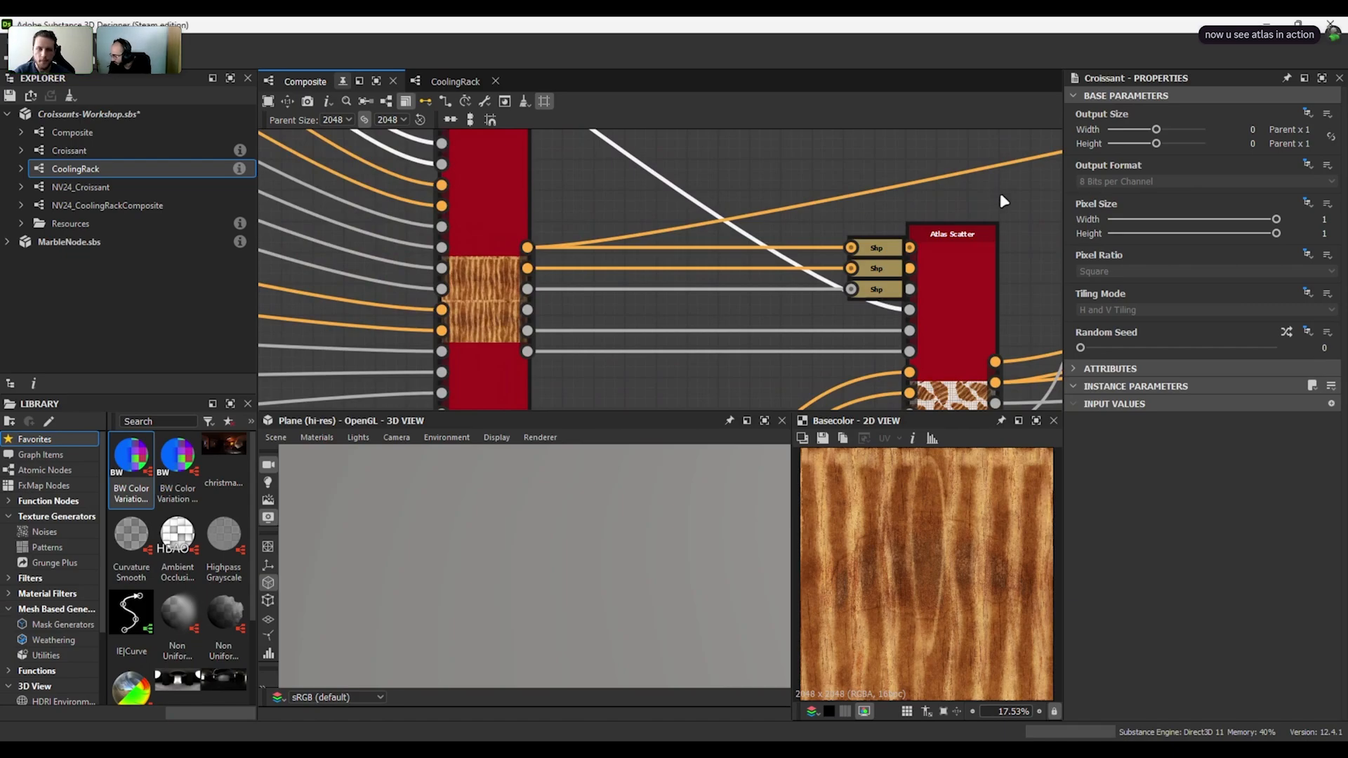
- Trace the croissant variations back from the atlas and examine how their maps feed the JS_Easy Atlas inputs
{"action": "scroll", "coordinate": [1000, 192], "scroll_direction": "down", "scroll_amount": 5}
{"action": "middle_click_drag", "start_coordinate": [900, 196], "coordinate": [889, 225]}
{"action": "scroll", "coordinate": [917, 291], "scroll_direction": "up", "scroll_amount": 4}
{"action": "scroll", "coordinate": [987, 239], "scroll_direction": "down", "scroll_amount": 4}
{"action": "middle_click_drag", "start_coordinate": [490, 250], "coordinate": [635, 344]}
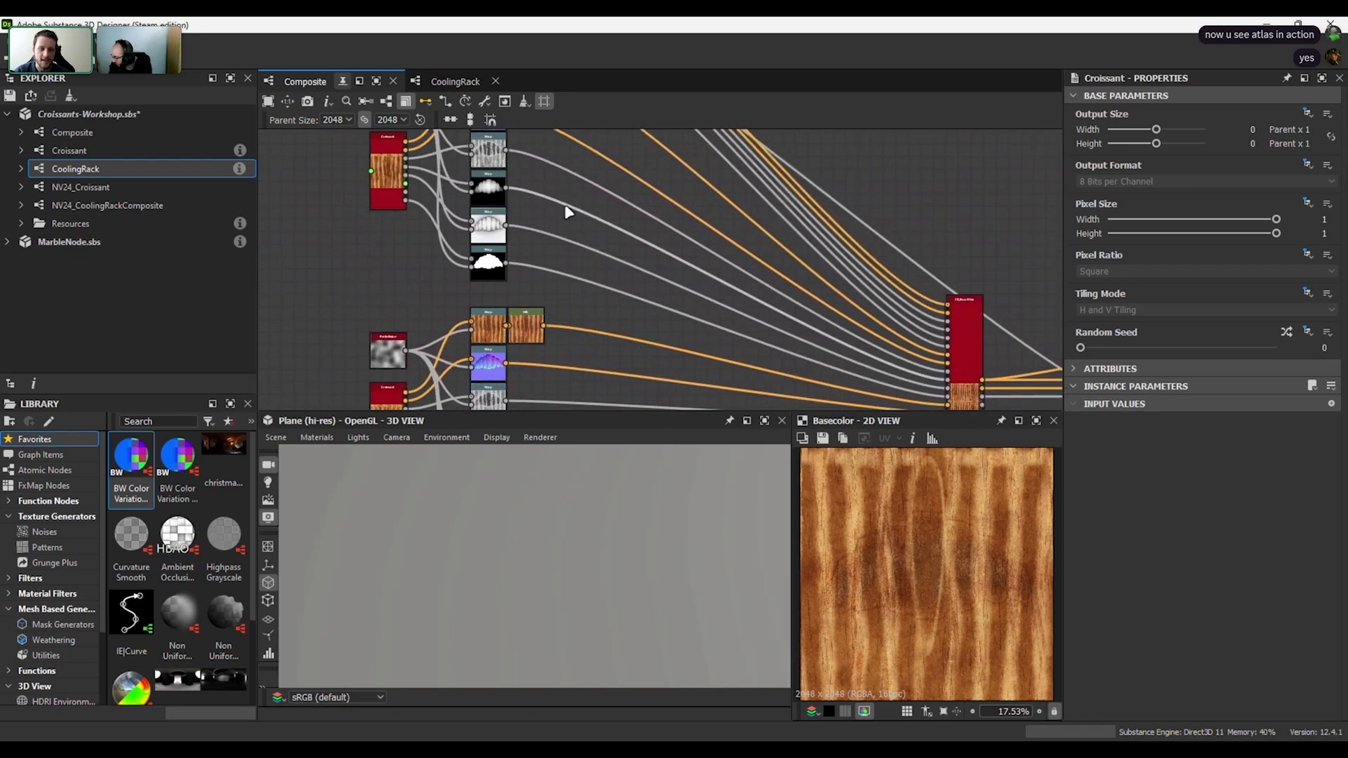
{"action": "middle_click_drag", "start_coordinate": [585, 295], "coordinate": [618, 398]}
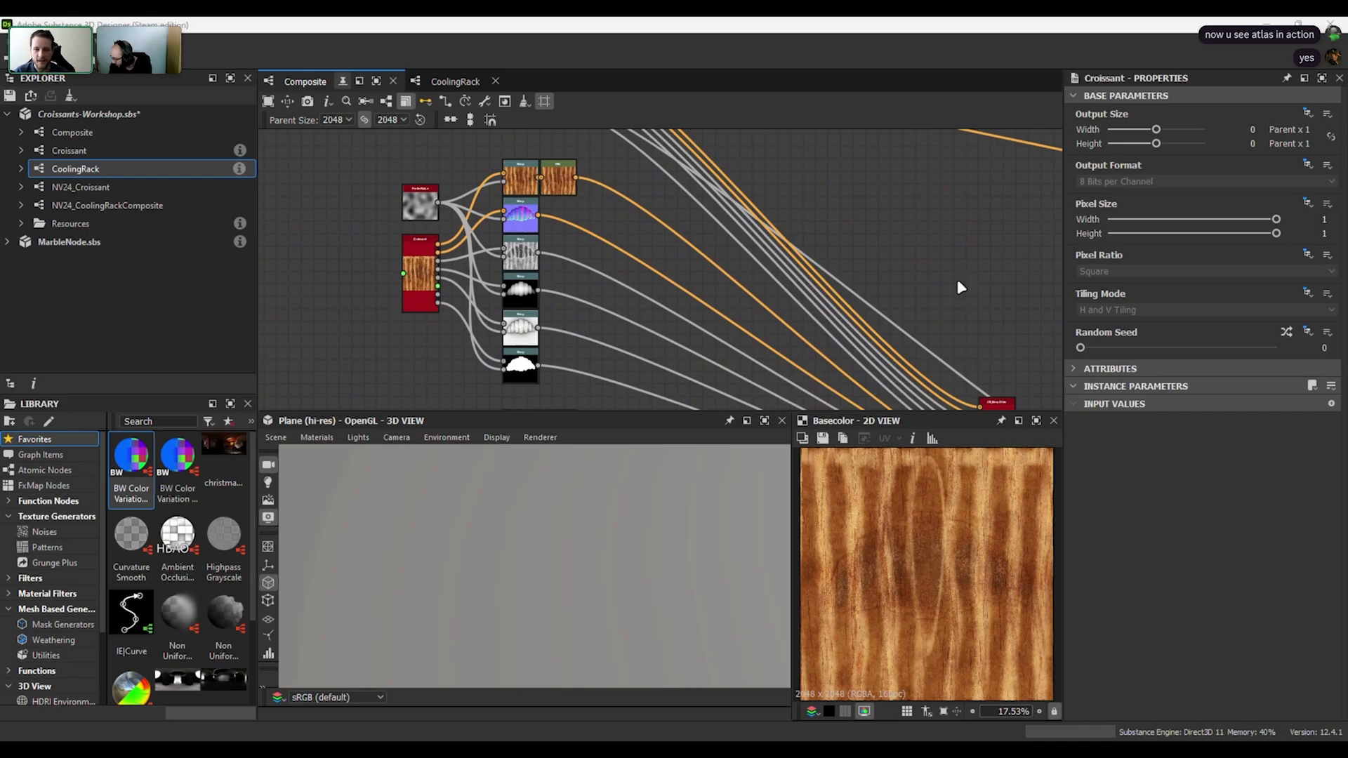
{"action": "middle_click_drag", "start_coordinate": [971, 288], "coordinate": [764, 157]}
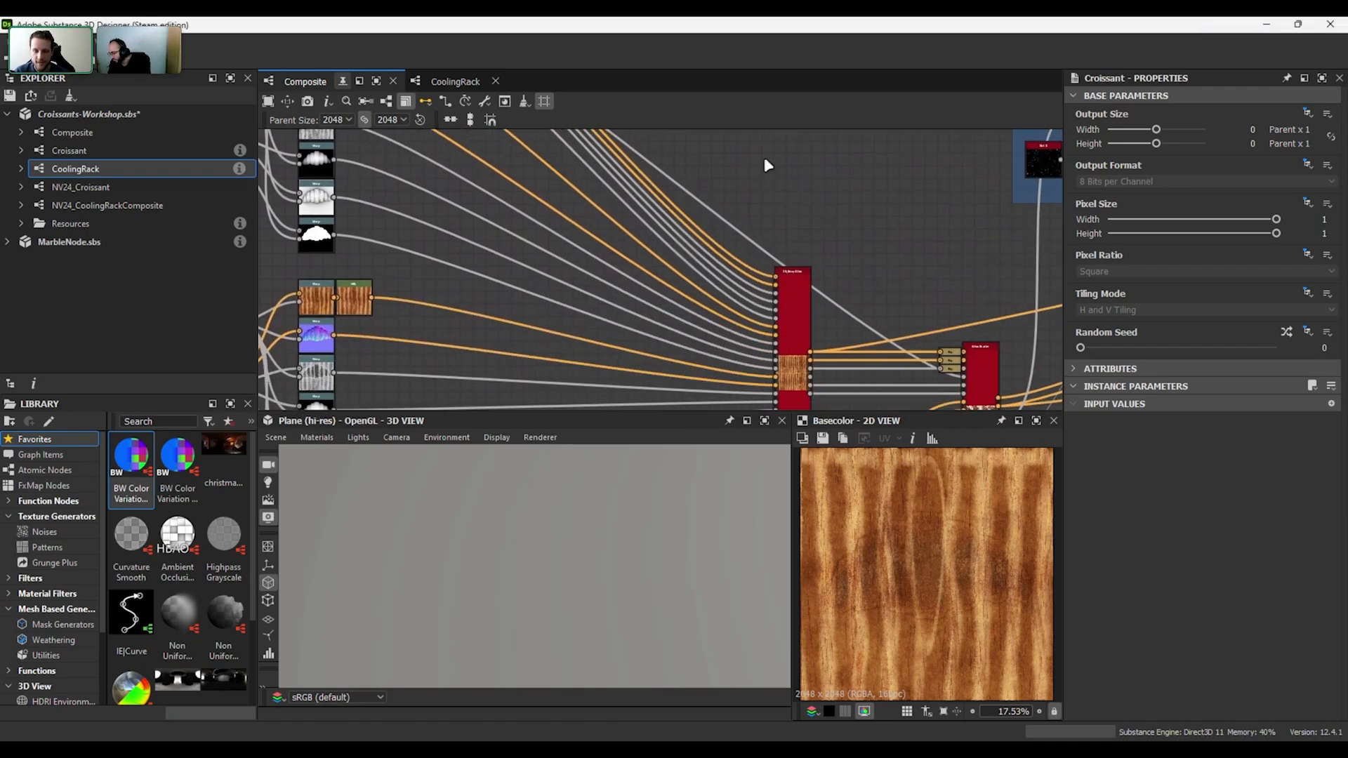
{"action": "scroll", "coordinate": [831, 314], "scroll_direction": "up", "scroll_amount": 5}
{"action": "scroll", "coordinate": [850, 273], "scroll_direction": "up", "scroll_amount": 2}
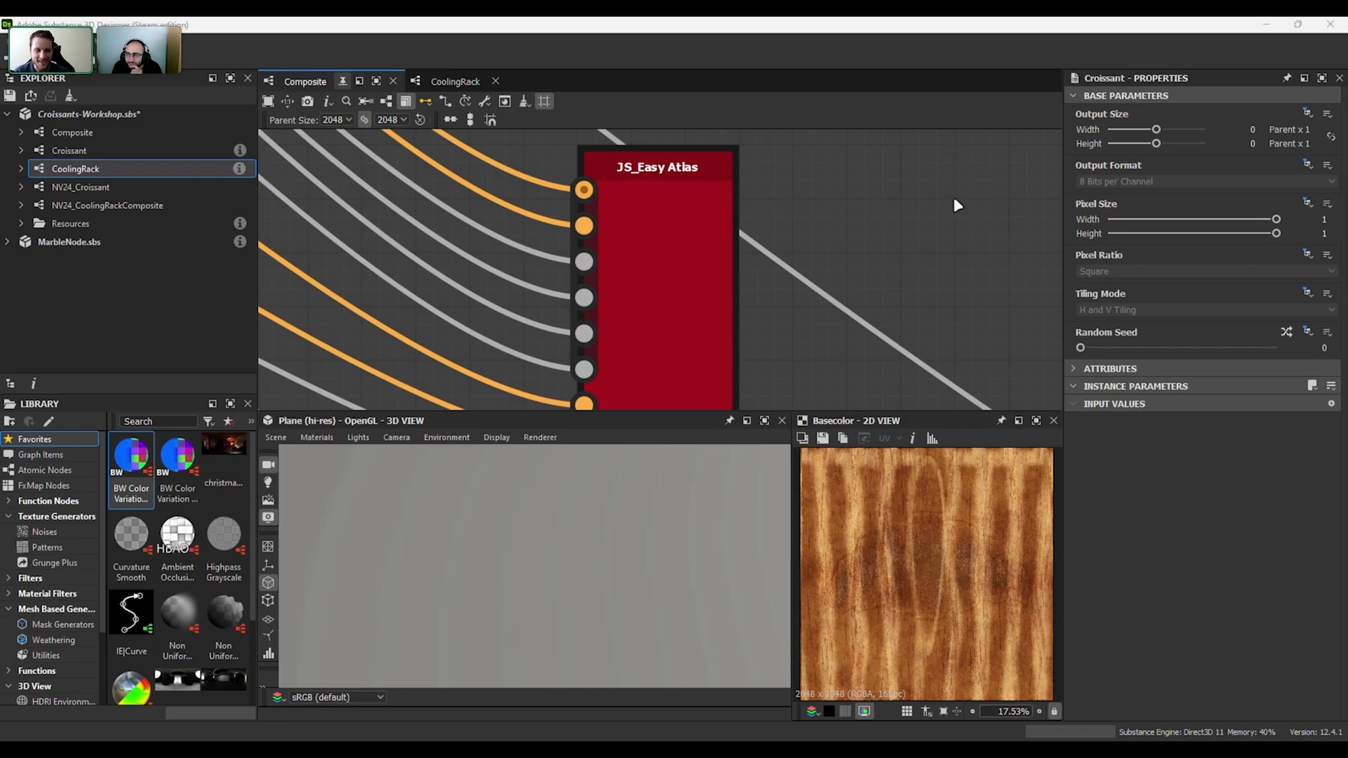
- Select the JS_Easy Atlas node and review its Atlas settings and the transform and offset parameters of its parts
{"action": "scroll", "coordinate": [961, 210], "scroll_direction": "down", "scroll_amount": 1}
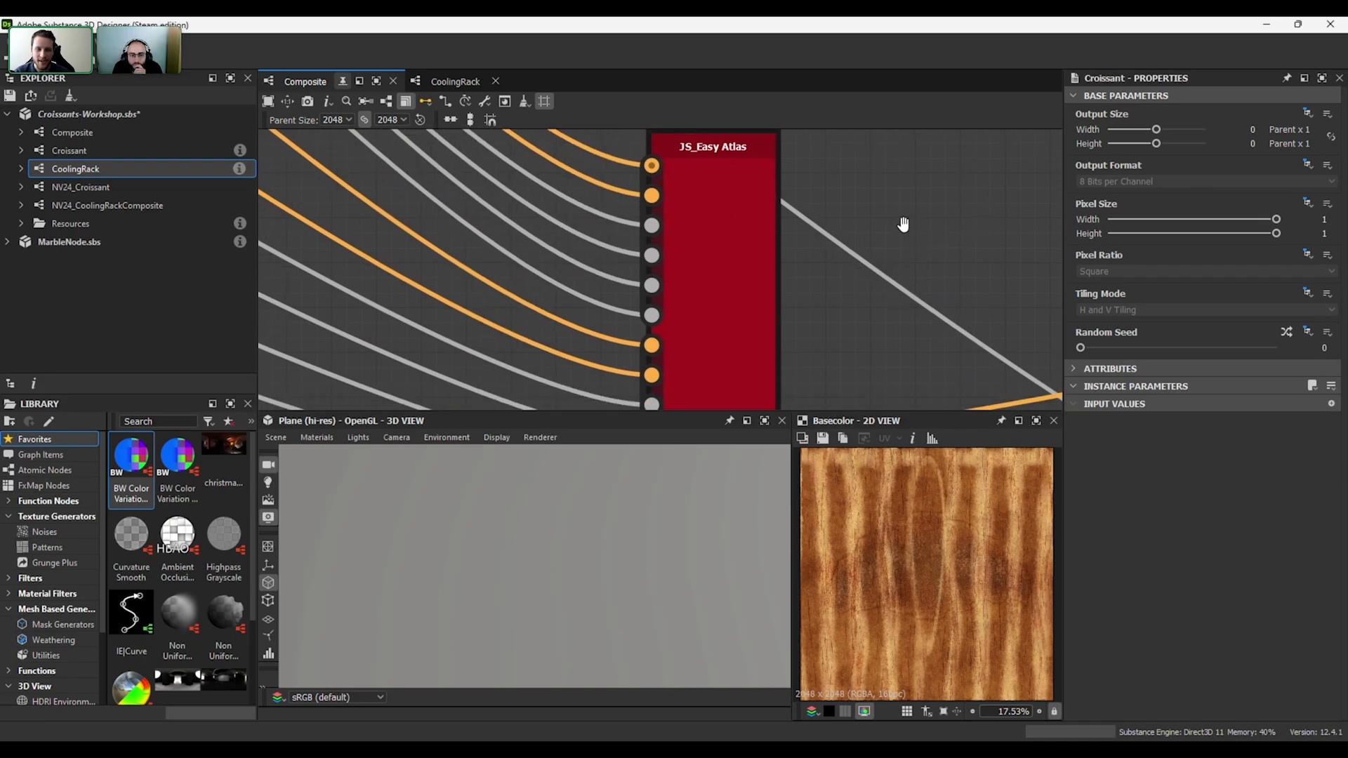
{"action": "scroll", "coordinate": [913, 218], "scroll_direction": "down", "scroll_amount": 2}
{"action": "left_click", "coordinate": [769, 221]}
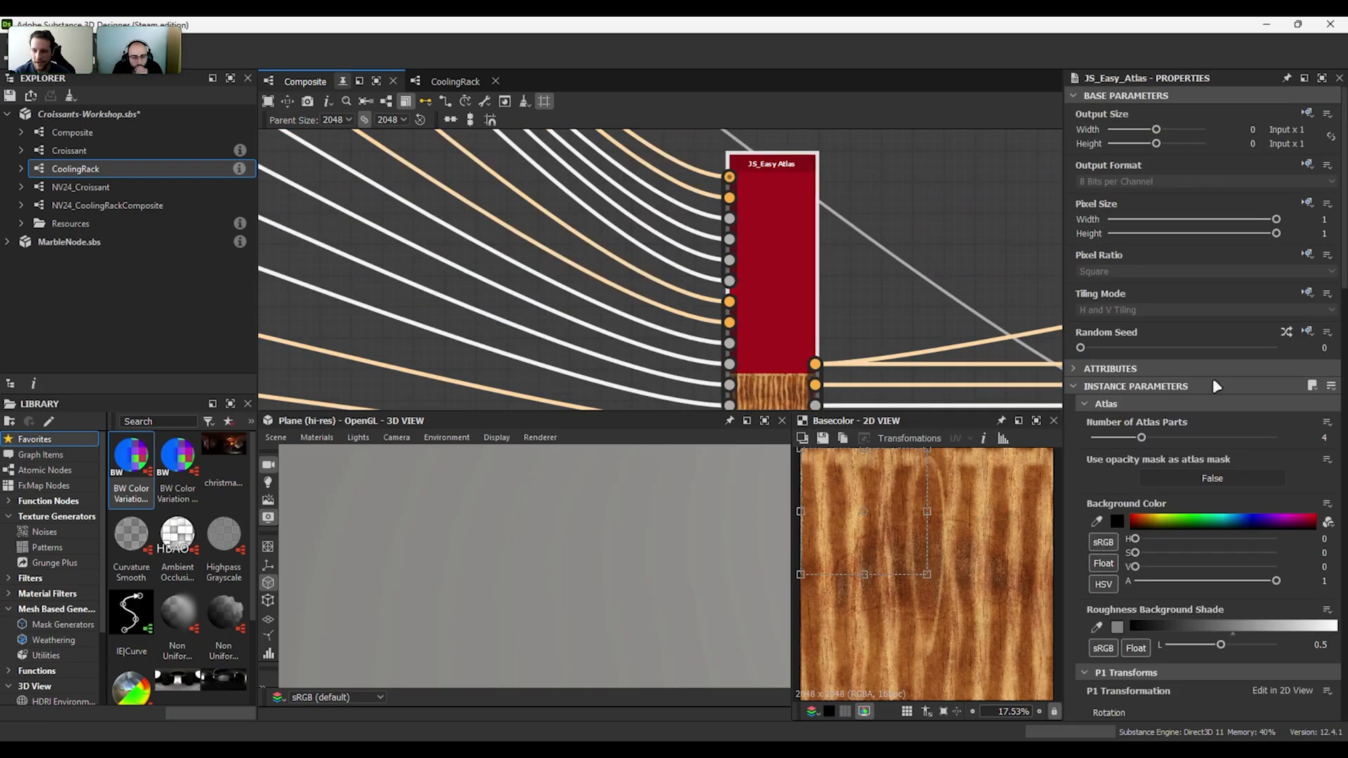
{"action": "left_click_drag", "start_coordinate": [1345, 261], "coordinate": [1346, 390]}
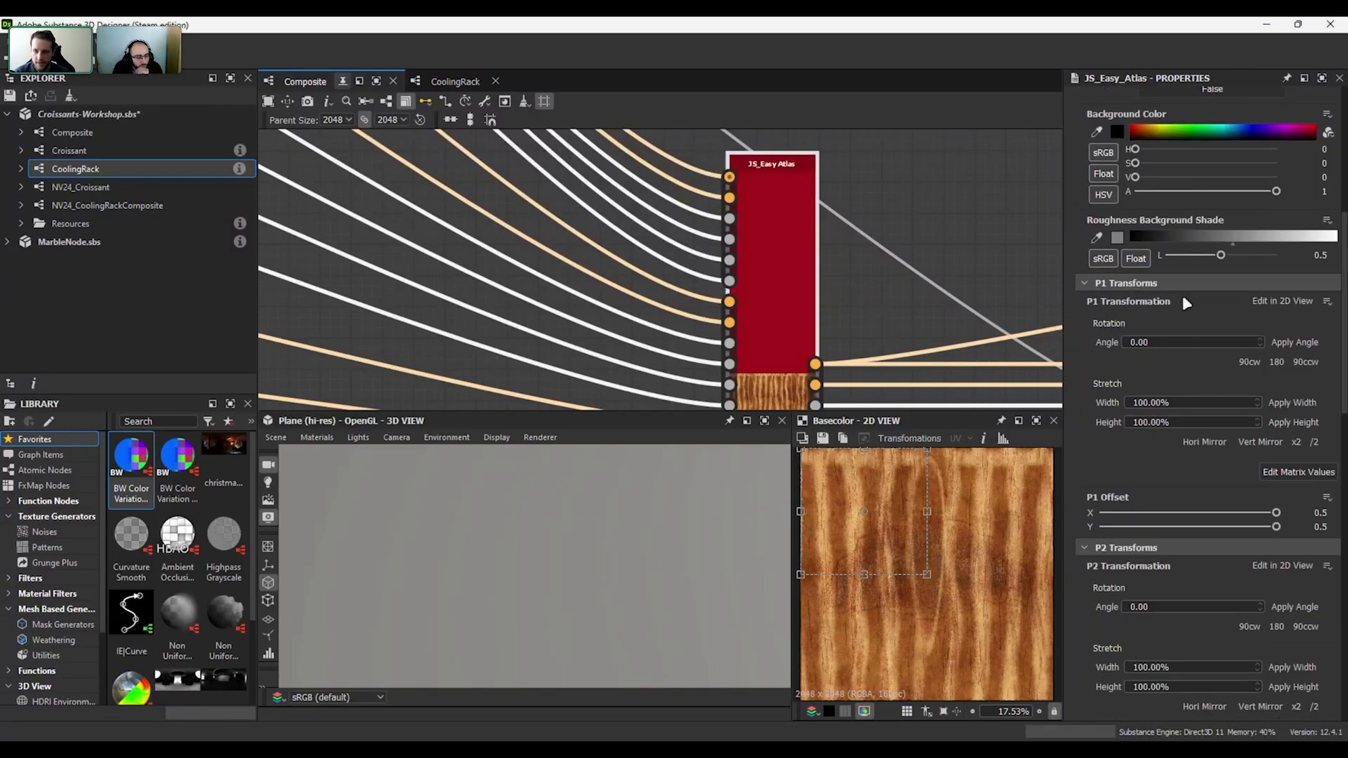
{"action": "scroll", "coordinate": [1346, 389], "scroll_direction": "down", "scroll_amount": 5}
{"action": "scroll", "coordinate": [1096, 276], "scroll_direction": "up", "scroll_amount": 1}
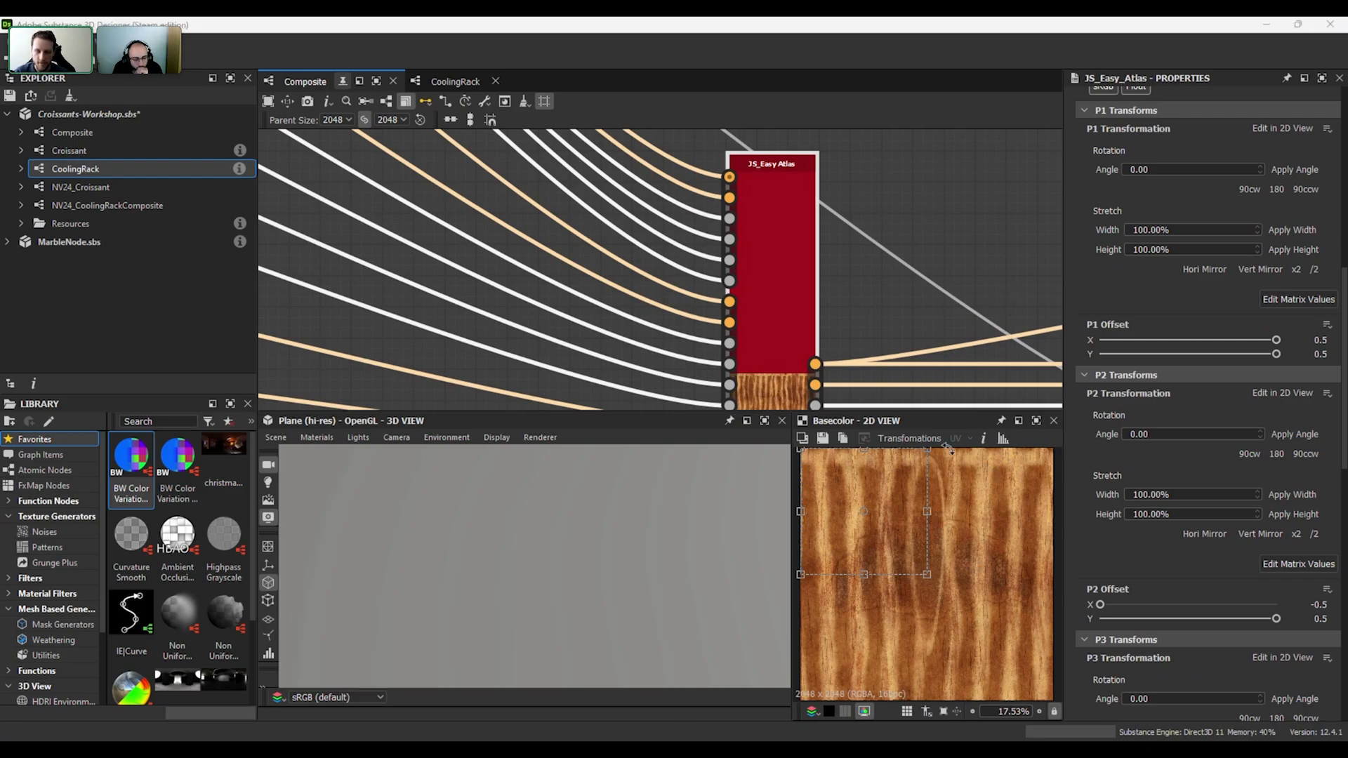
- Preview the Output_basecolor of JS_Easy Atlas and follow its connections to the Atlas Scatter node
{"action": "middle_click_drag", "start_coordinate": [973, 288], "coordinate": [975, 258]}
{"action": "left_click", "coordinate": [809, 341]}
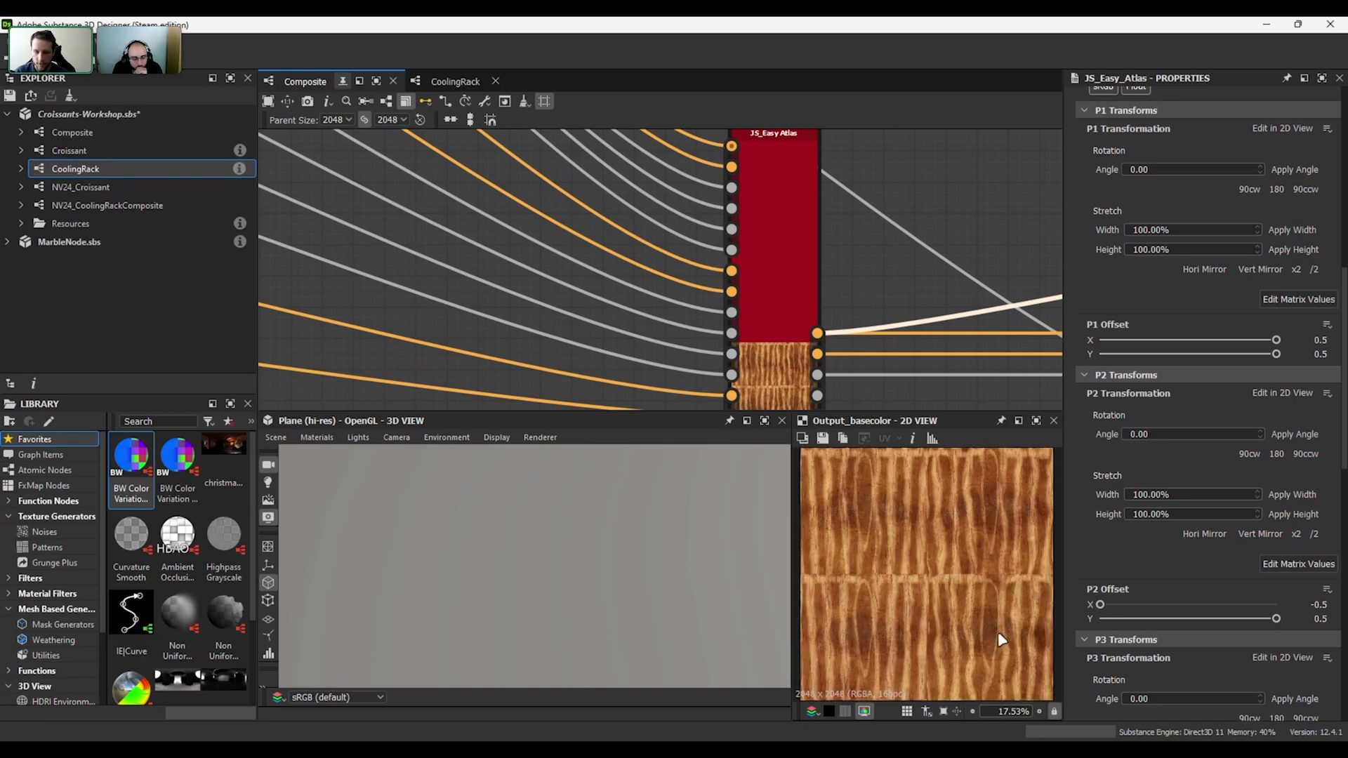
{"action": "middle_click_drag", "start_coordinate": [939, 304], "coordinate": [550, 258]}
{"action": "scroll", "coordinate": [597, 281], "scroll_direction": "down", "scroll_amount": 2}
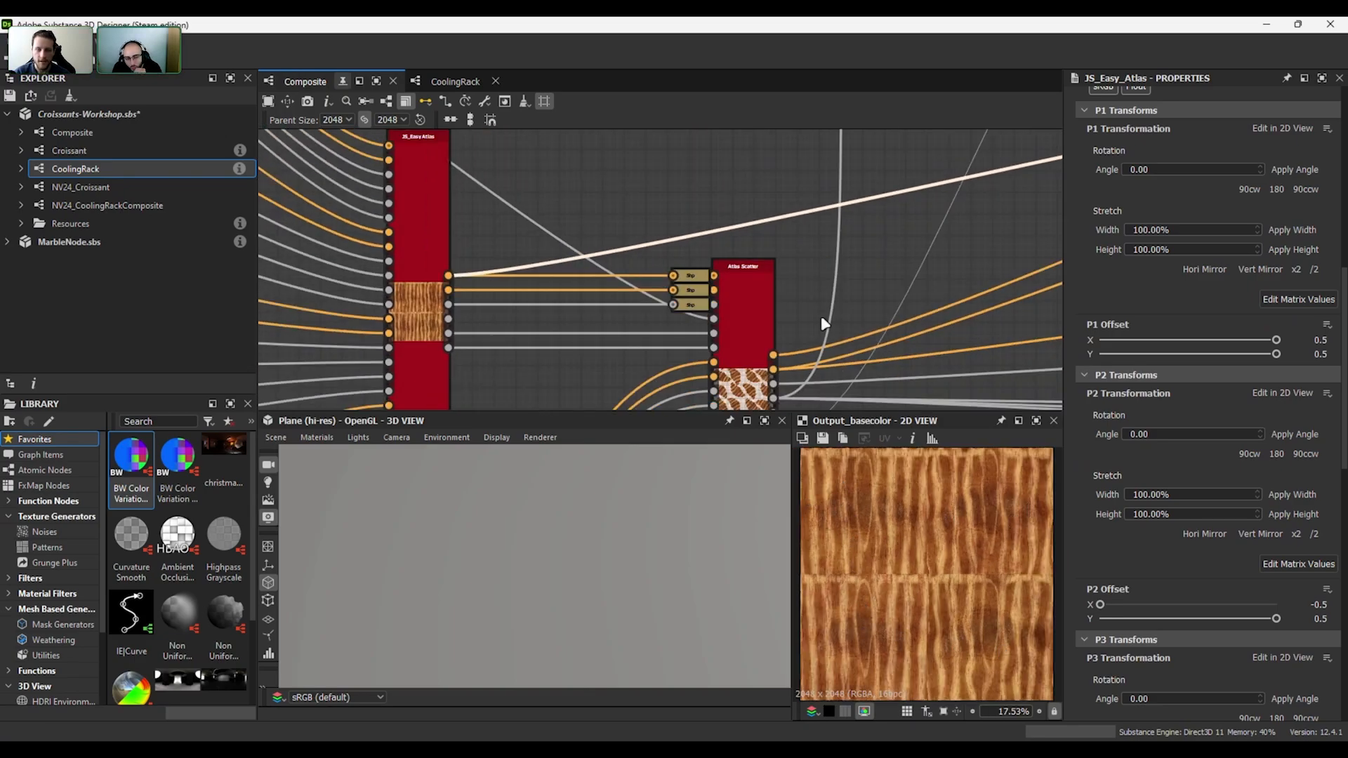
{"action": "middle_click_drag", "start_coordinate": [825, 323], "coordinate": [799, 276]}
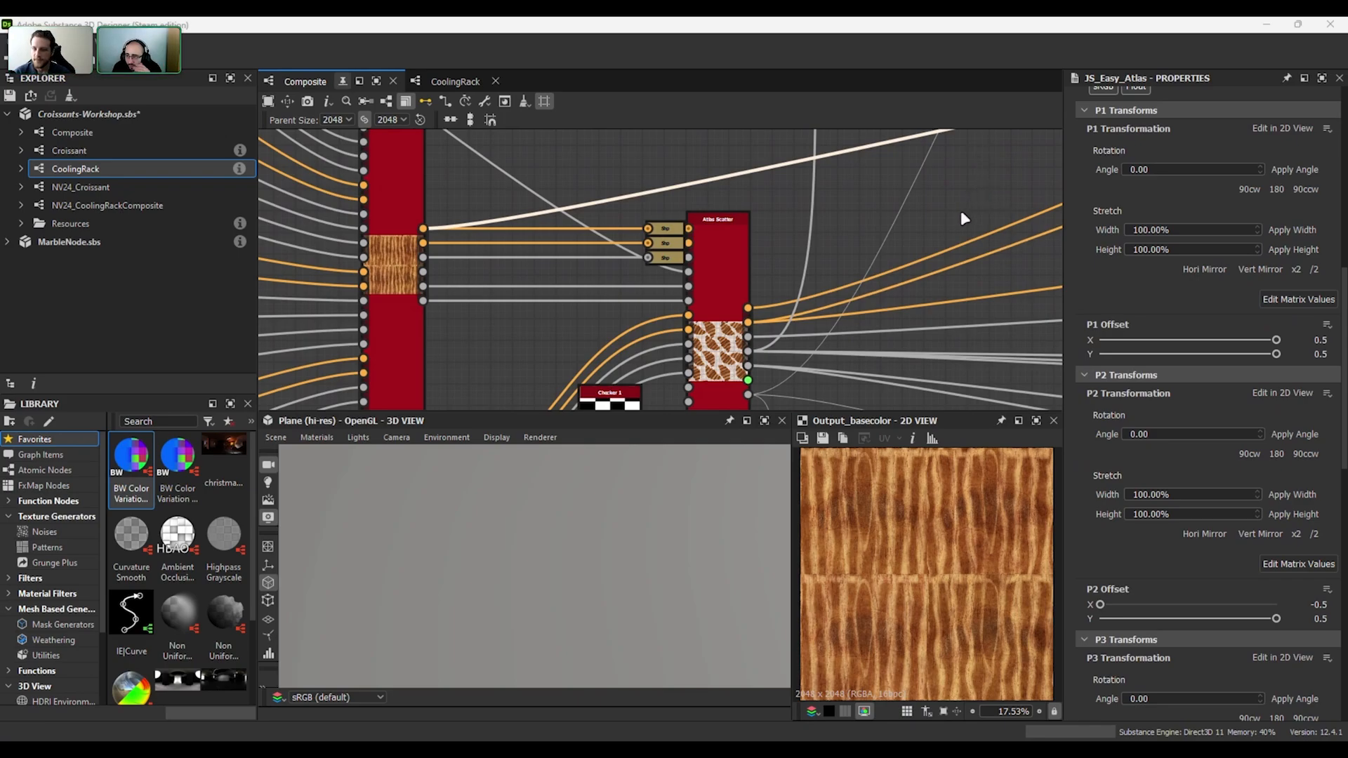
{"action": "scroll", "coordinate": [1009, 217], "scroll_direction": "down", "scroll_amount": 2}
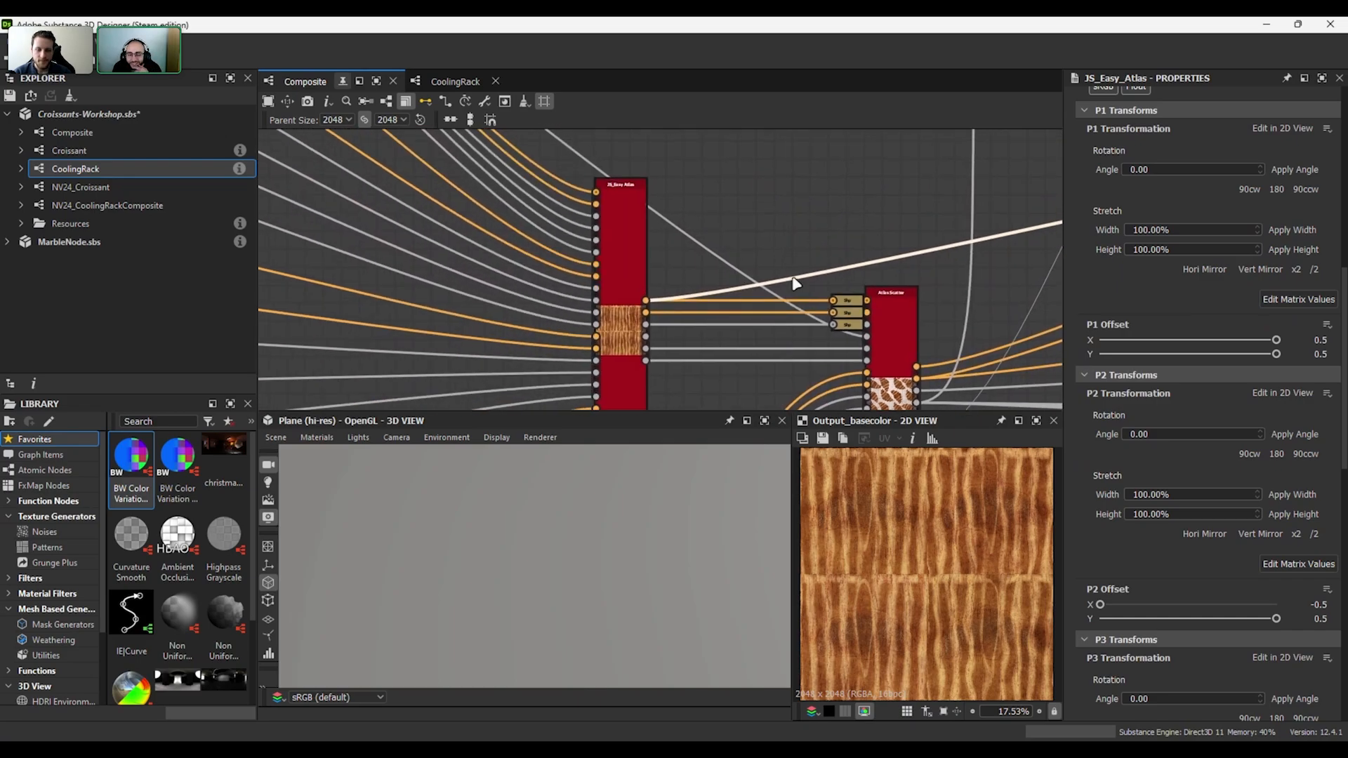
- Select the JS_Easy Atlas node again and review its inputs, outputs, background color and roughness background settings
{"action": "scroll", "coordinate": [624, 158], "scroll_direction": "up", "scroll_amount": 5}
{"action": "middle_click_drag", "start_coordinate": [804, 289], "coordinate": [818, 258]}
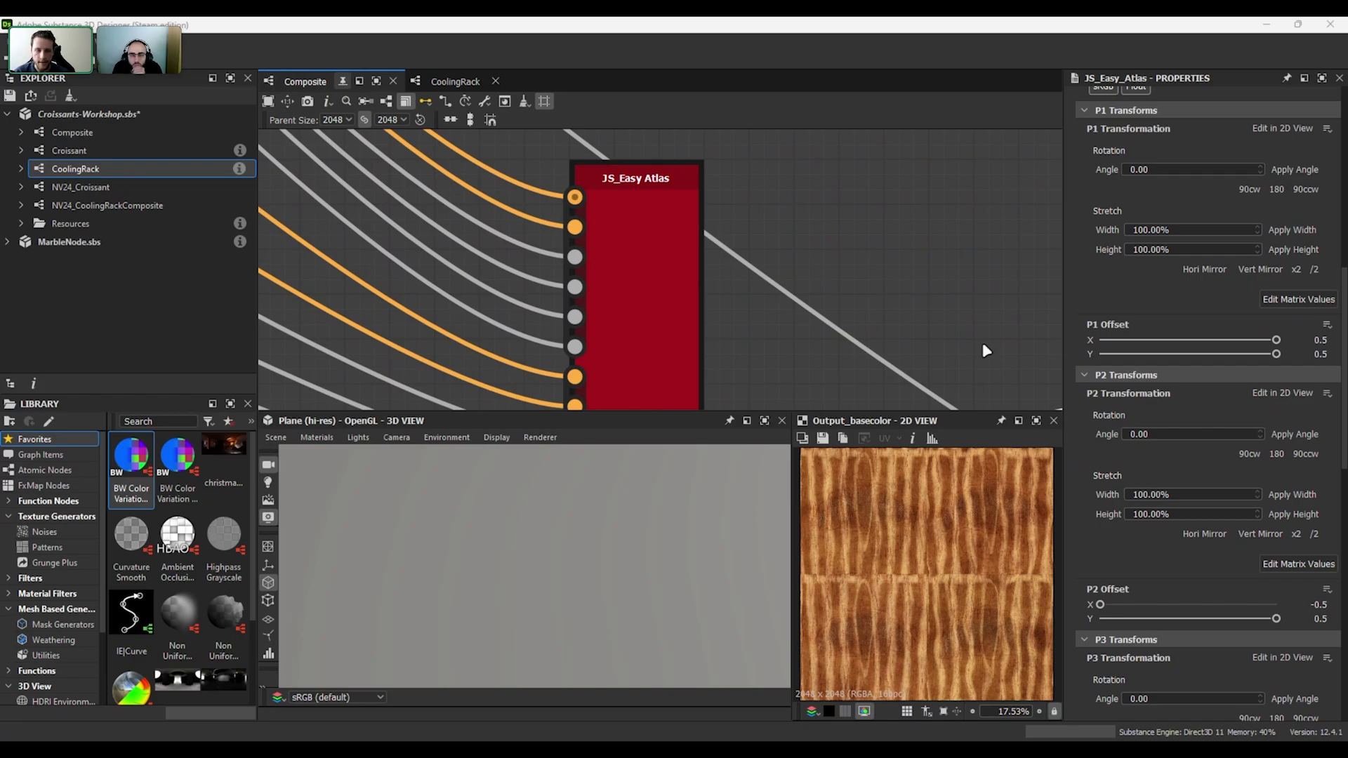
{"action": "left_click", "coordinate": [674, 327]}
{"action": "scroll", "coordinate": [790, 230], "scroll_direction": "down", "scroll_amount": 3}
{"action": "mouse_move", "coordinate": [787, 338]}
{"action": "middle_mouse_down"}
{"action": "mouse_move", "coordinate": [791, 230]}
{"action": "mouse_move", "coordinate": [776, 234]}
{"action": "mouse_move", "coordinate": [793, 316]}
{"action": "middle_mouse_up"}
{"action": "scroll", "coordinate": [726, 219], "scroll_direction": "up", "scroll_amount": 4}
{"action": "scroll", "coordinate": [786, 259], "scroll_direction": "down", "scroll_amount": 4}
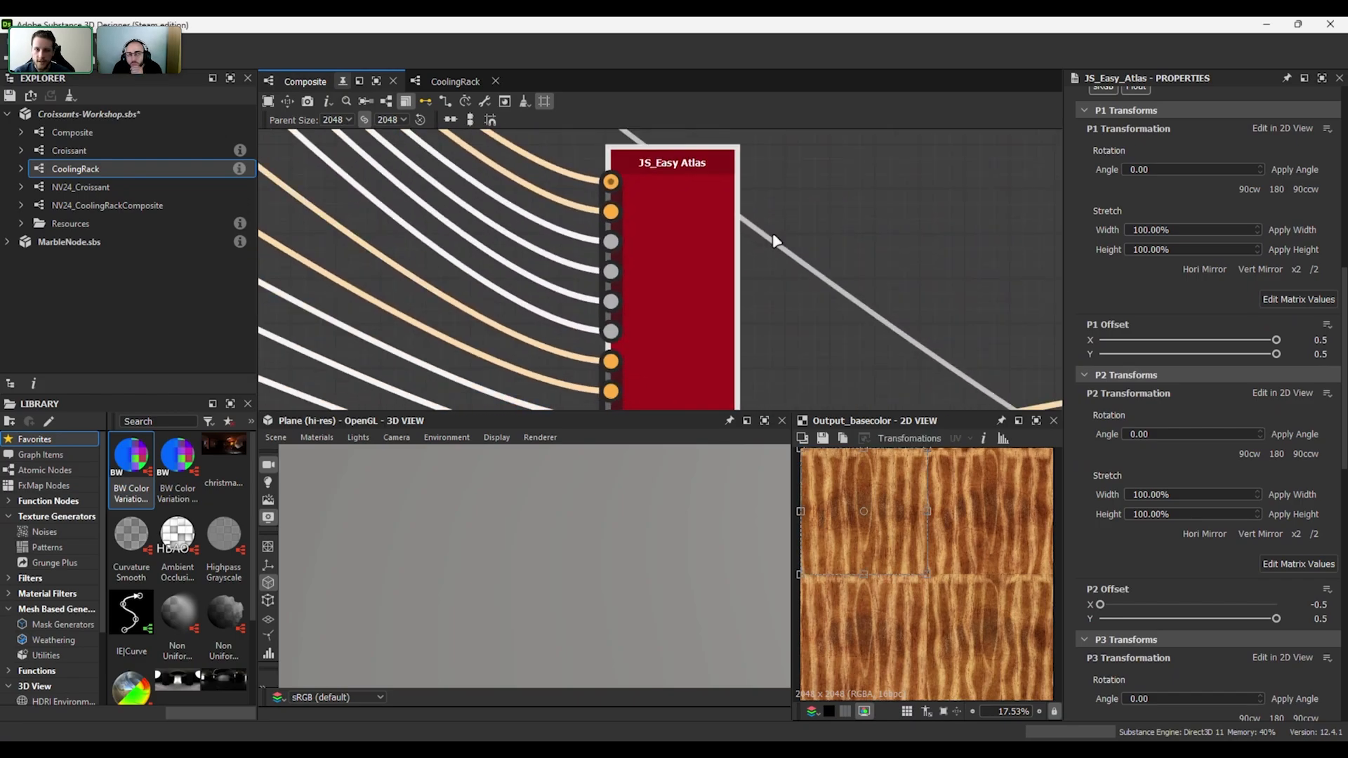
{"action": "middle_click_drag", "start_coordinate": [785, 288], "coordinate": [778, 253]}
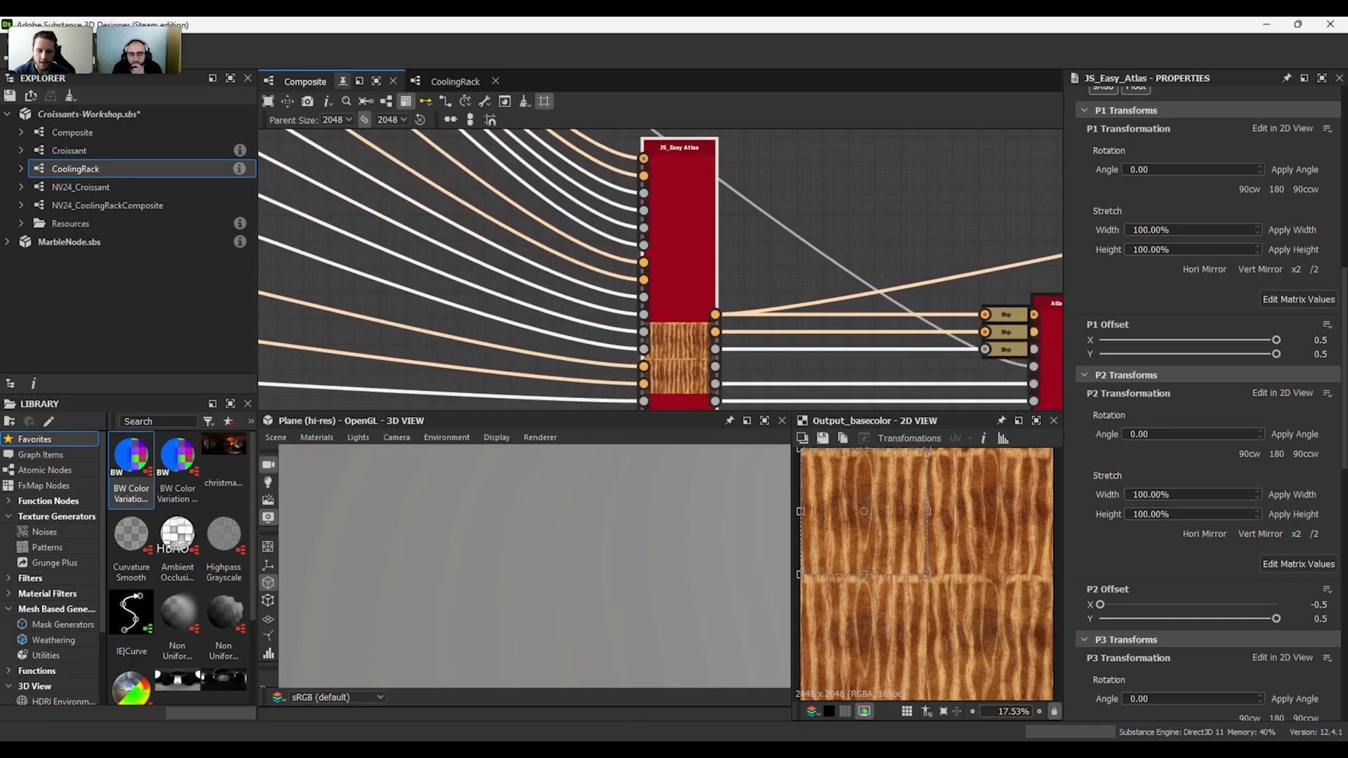
{"action": "scroll", "coordinate": [1202, 354], "scroll_direction": "up", "scroll_amount": 5}
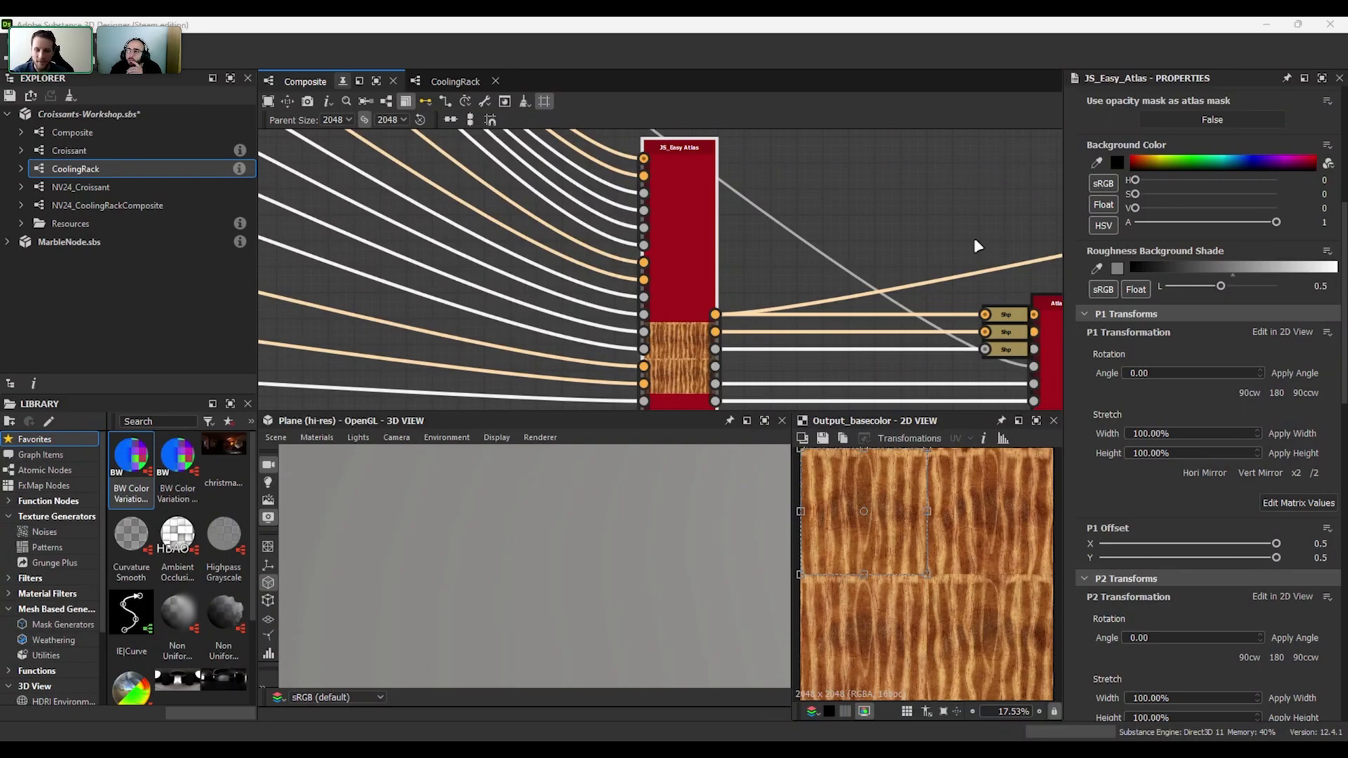
{"action": "scroll", "coordinate": [711, 166], "scroll_direction": "up", "scroll_amount": 3}
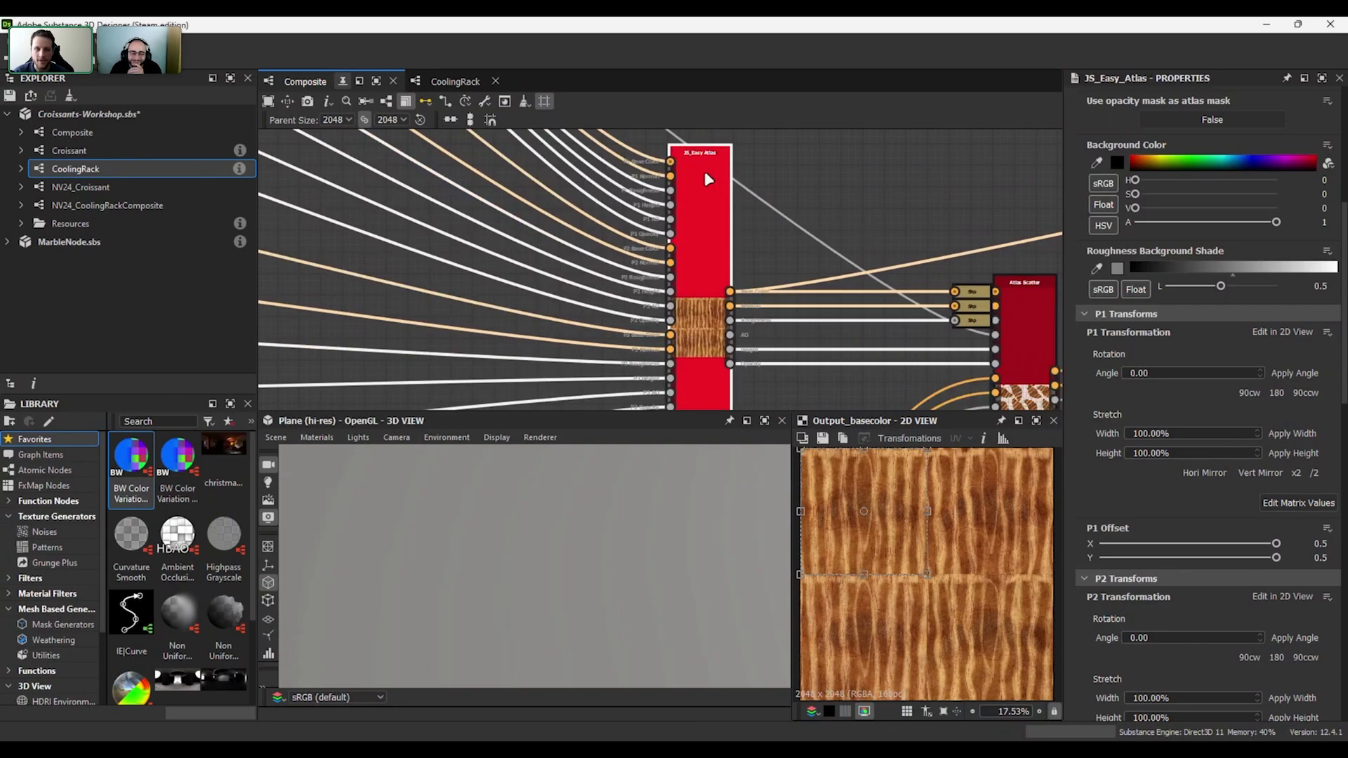
- Examine the JS_Easy Atlas outputs and the seams between the croissant parts of its base color in close-up
{"action": "middle_click_drag", "start_coordinate": [860, 255], "coordinate": [852, 199]}
{"action": "scroll", "coordinate": [846, 201], "scroll_direction": "down", "scroll_amount": 2}
{"action": "scroll", "coordinate": [844, 201], "scroll_direction": "up", "scroll_amount": 3}
{"action": "middle_click_drag", "start_coordinate": [839, 337], "coordinate": [860, 158]}
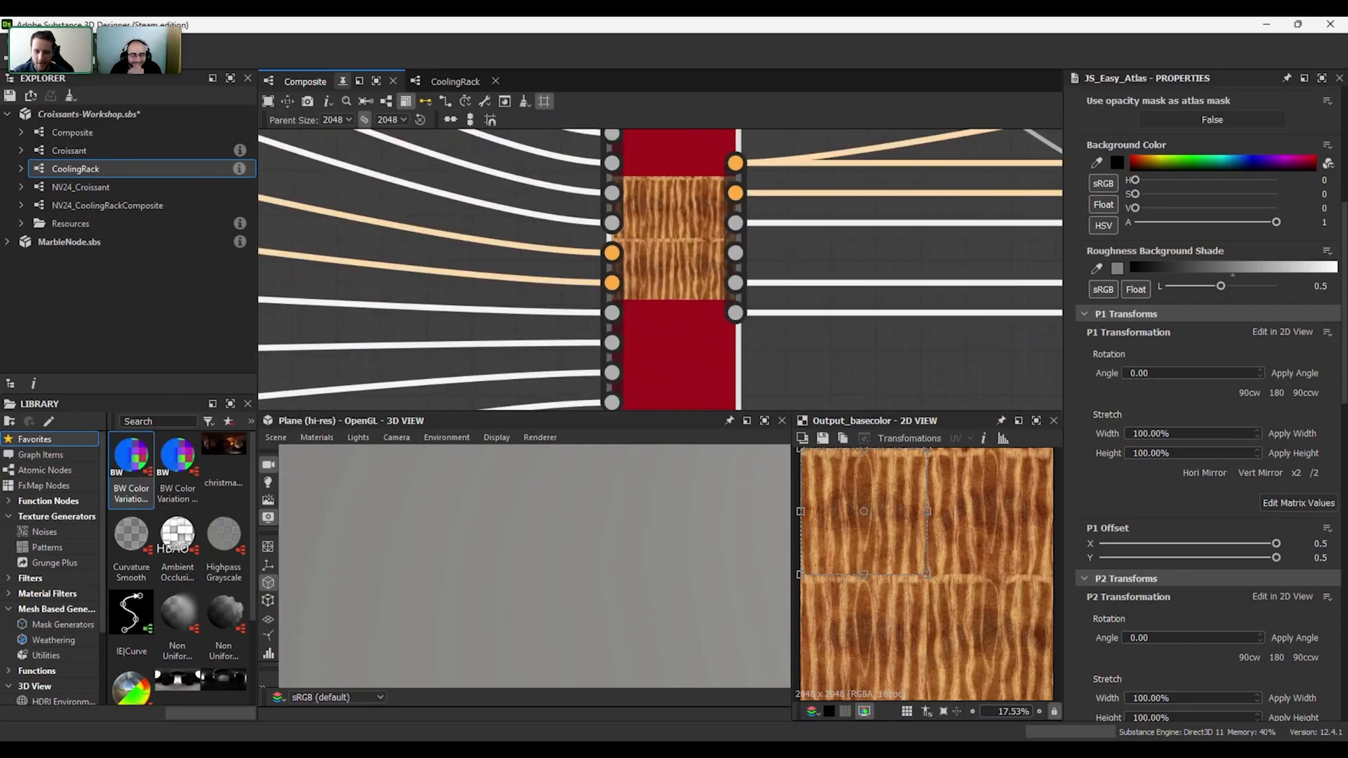
{"action": "scroll", "coordinate": [926, 603], "scroll_direction": "up", "scroll_amount": 2}
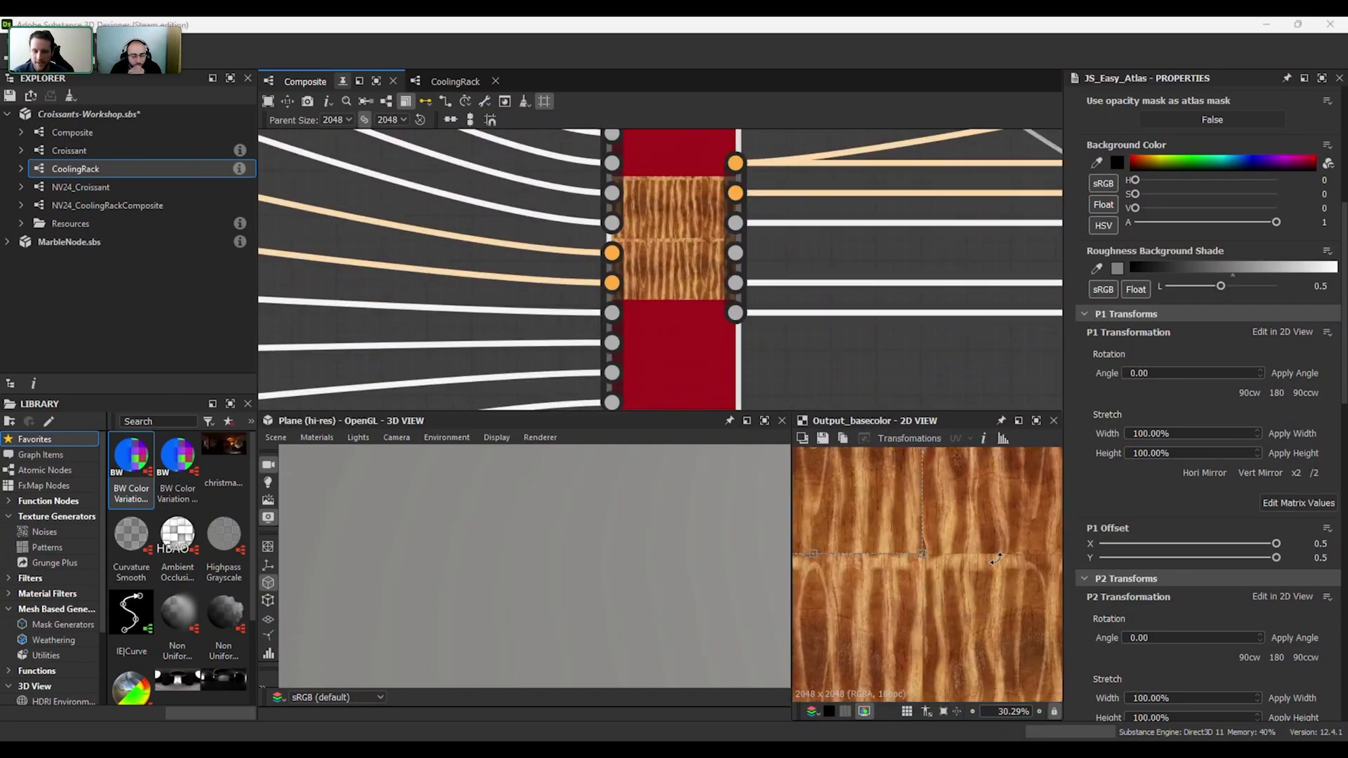
{"action": "scroll", "coordinate": [999, 613], "scroll_direction": "down", "scroll_amount": 3}
{"action": "scroll", "coordinate": [997, 597], "scroll_direction": "up", "scroll_amount": 4}
{"action": "scroll", "coordinate": [983, 562], "scroll_direction": "down", "scroll_amount": 1}
{"action": "middle_click_drag", "start_coordinate": [974, 536], "coordinate": [1001, 590]}
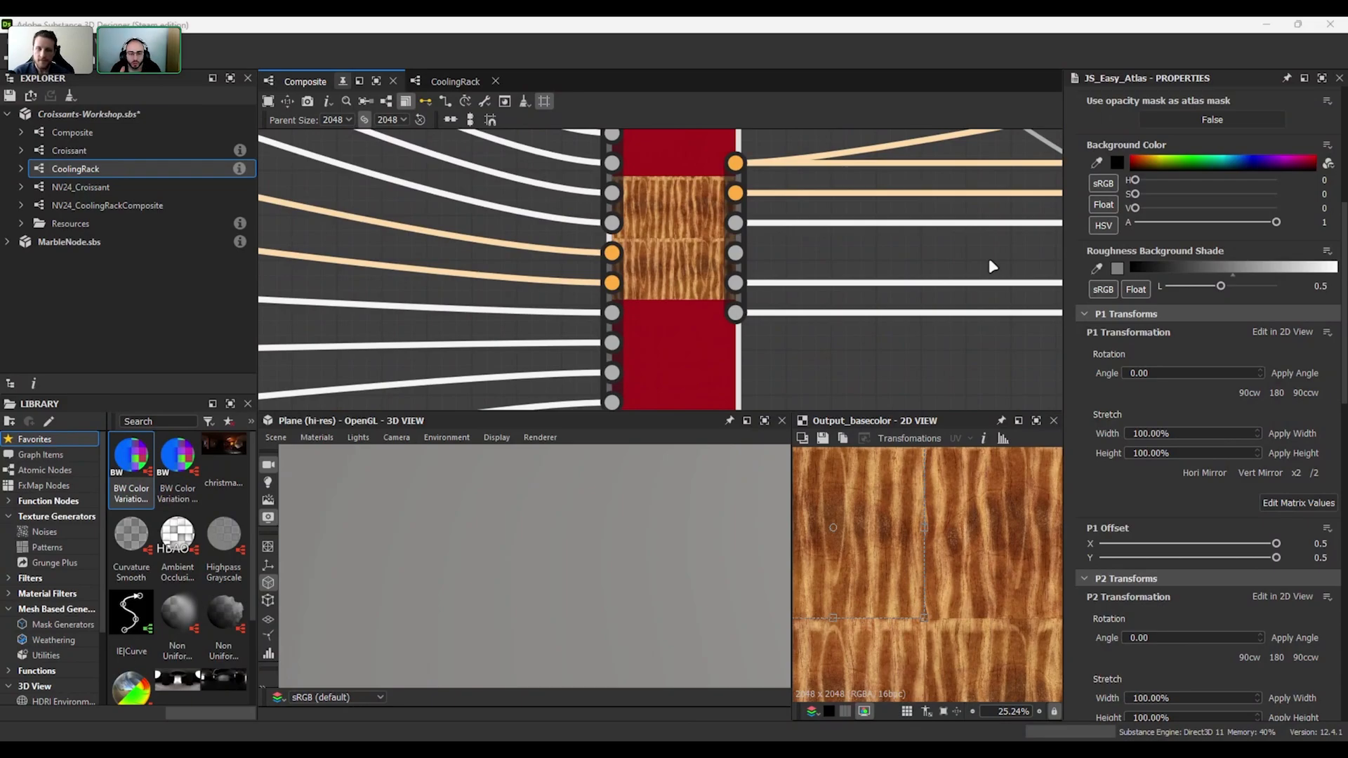
- Preview the Basecolor of the Atlas Scatter node and inspect the scattered croissants in close-up and as a whole
{"action": "scroll", "coordinate": [1012, 253], "scroll_direction": "down", "scroll_amount": 1}
{"action": "middle_click_drag", "start_coordinate": [1013, 252], "coordinate": [723, 261]}
{"action": "scroll", "coordinate": [723, 261], "scroll_direction": "down", "scroll_amount": 2}
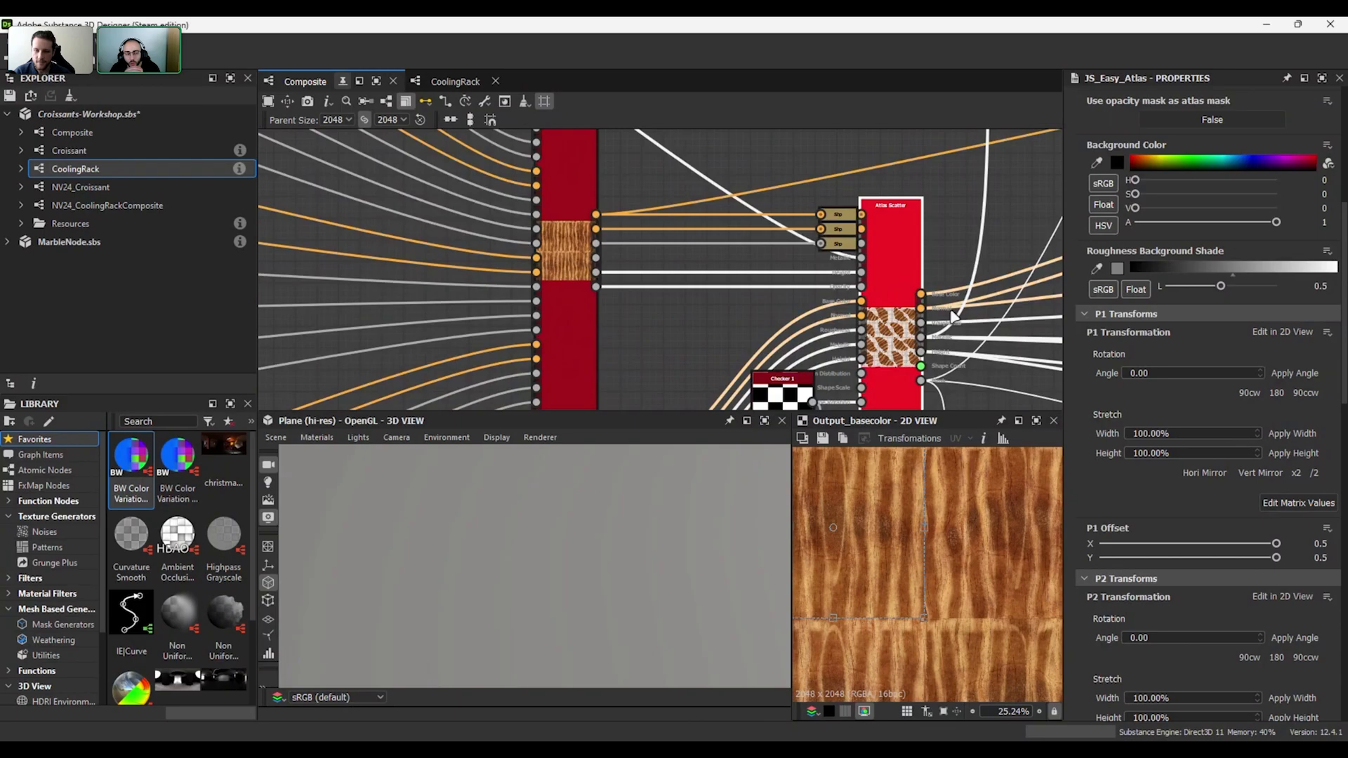
{"action": "double_click", "coordinate": [890, 288]}
{"action": "middle_click_drag", "start_coordinate": [1006, 392], "coordinate": [959, 313]}
{"action": "scroll", "coordinate": [952, 572], "scroll_direction": "up", "scroll_amount": 2}
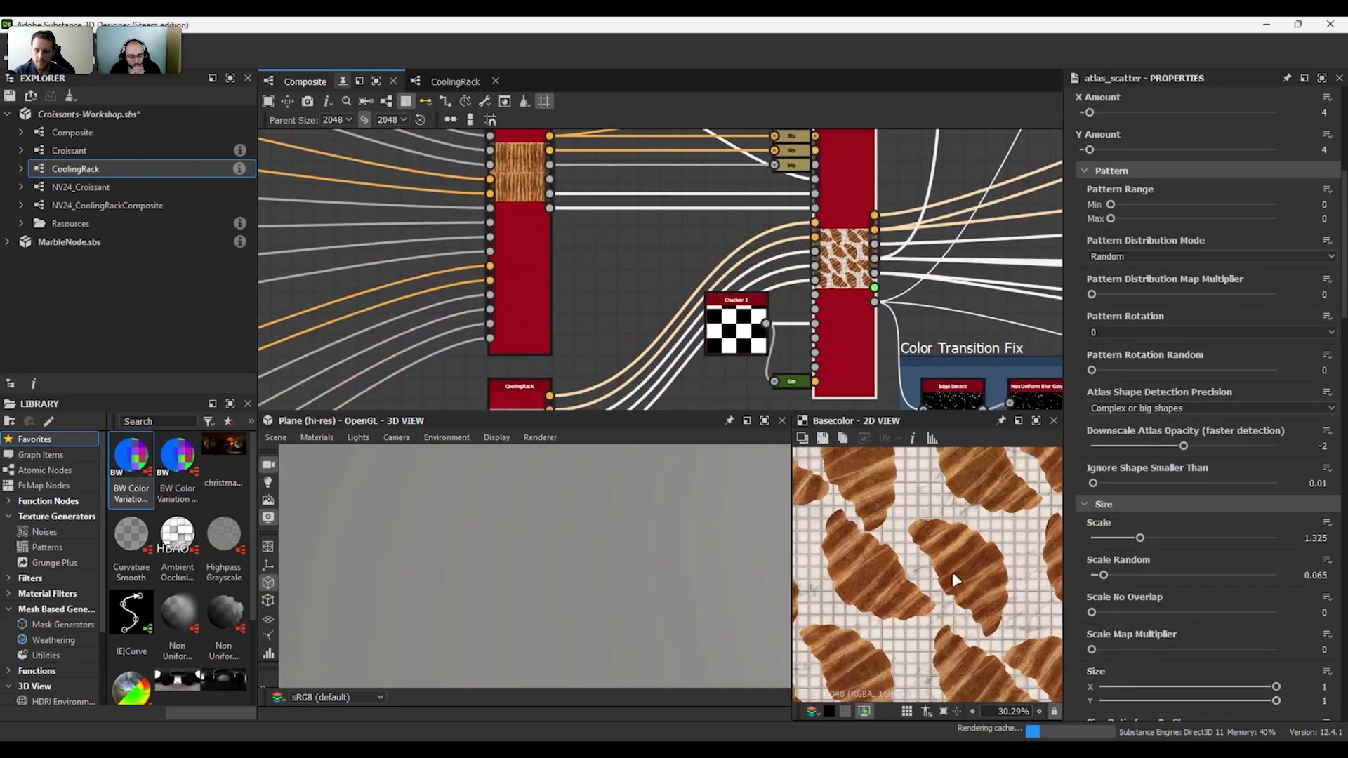
{"action": "middle_click_drag", "start_coordinate": [962, 222], "coordinate": [953, 256]}
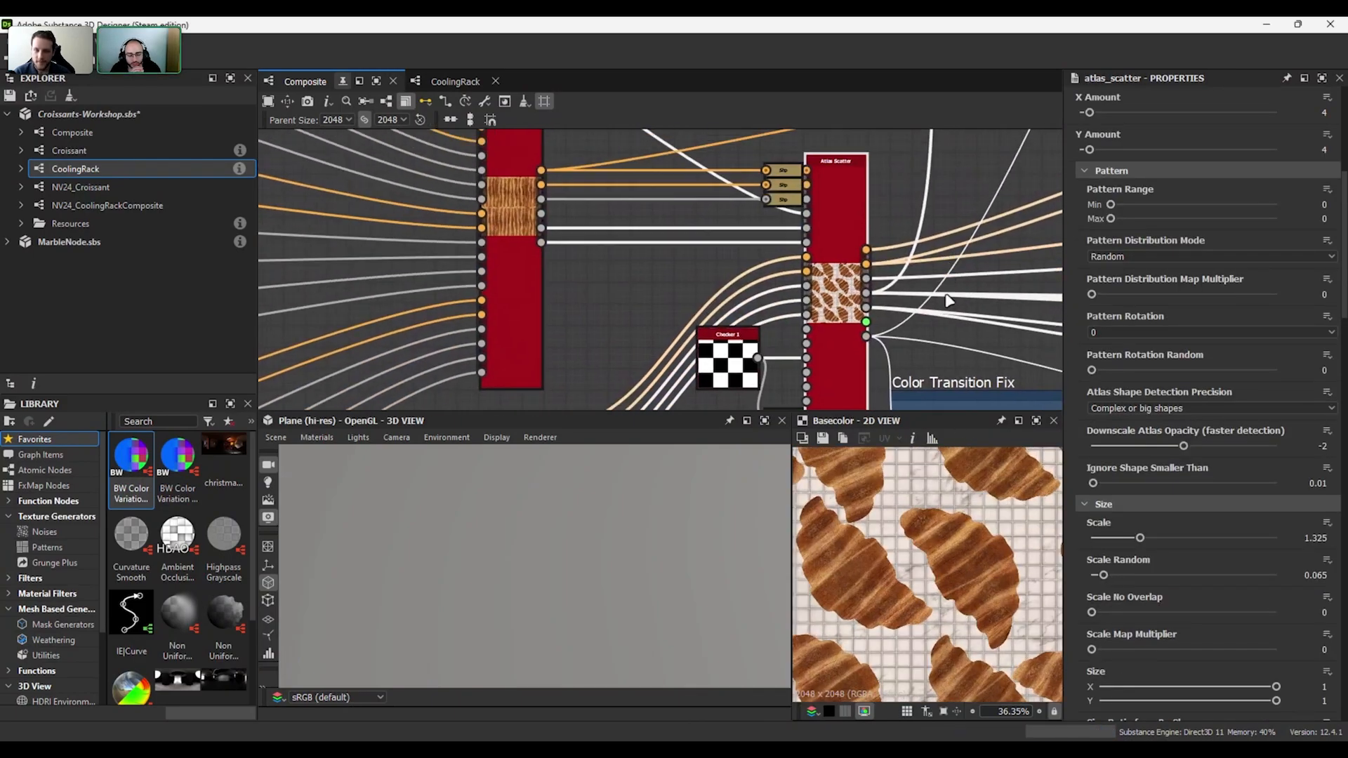
{"action": "scroll", "coordinate": [927, 583], "scroll_direction": "down", "scroll_amount": 3}
{"action": "scroll", "coordinate": [929, 582], "scroll_direction": "down", "scroll_amount": 1}
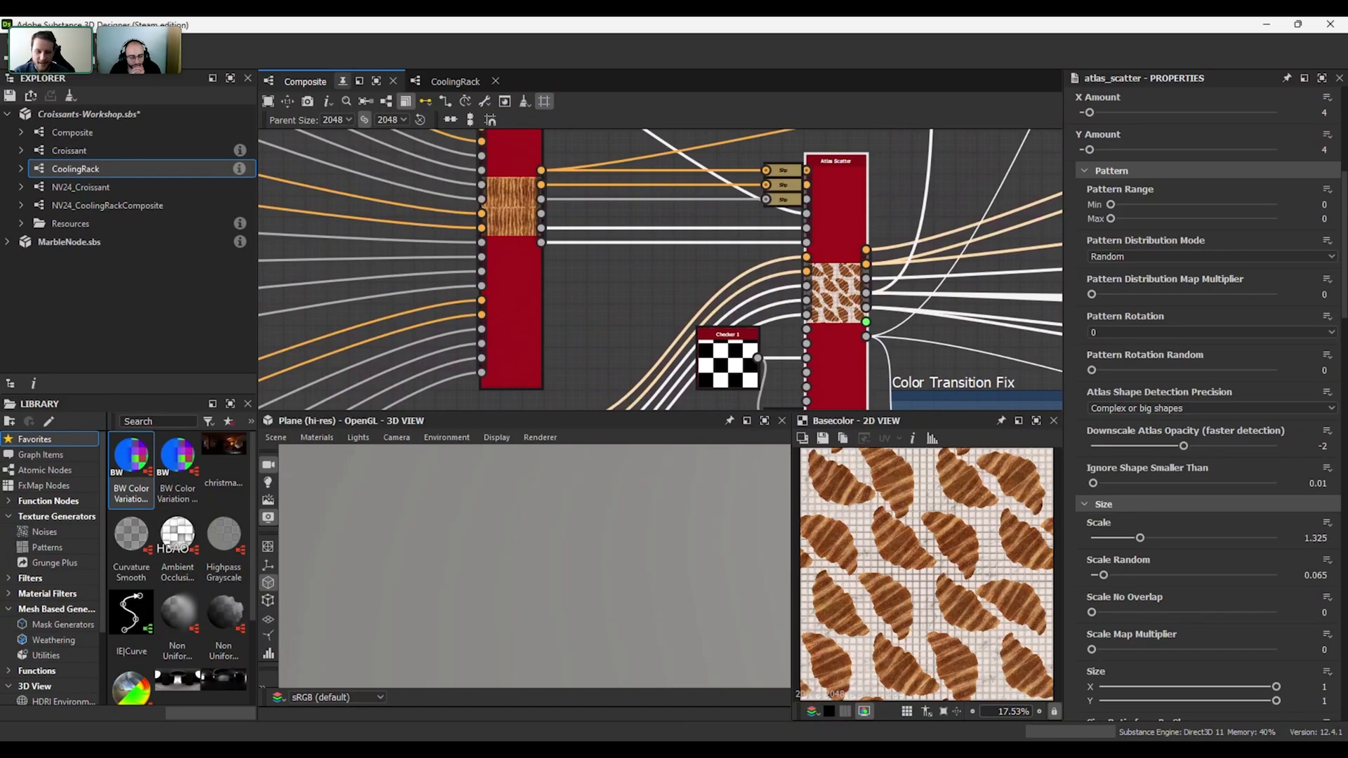
- Review the Atlas Scatter parameters, from the X and Y Amount through pattern, size and position to the color, normal and roughness settings
{"action": "scroll", "coordinate": [1346, 236], "scroll_direction": "up", "scroll_amount": 3}
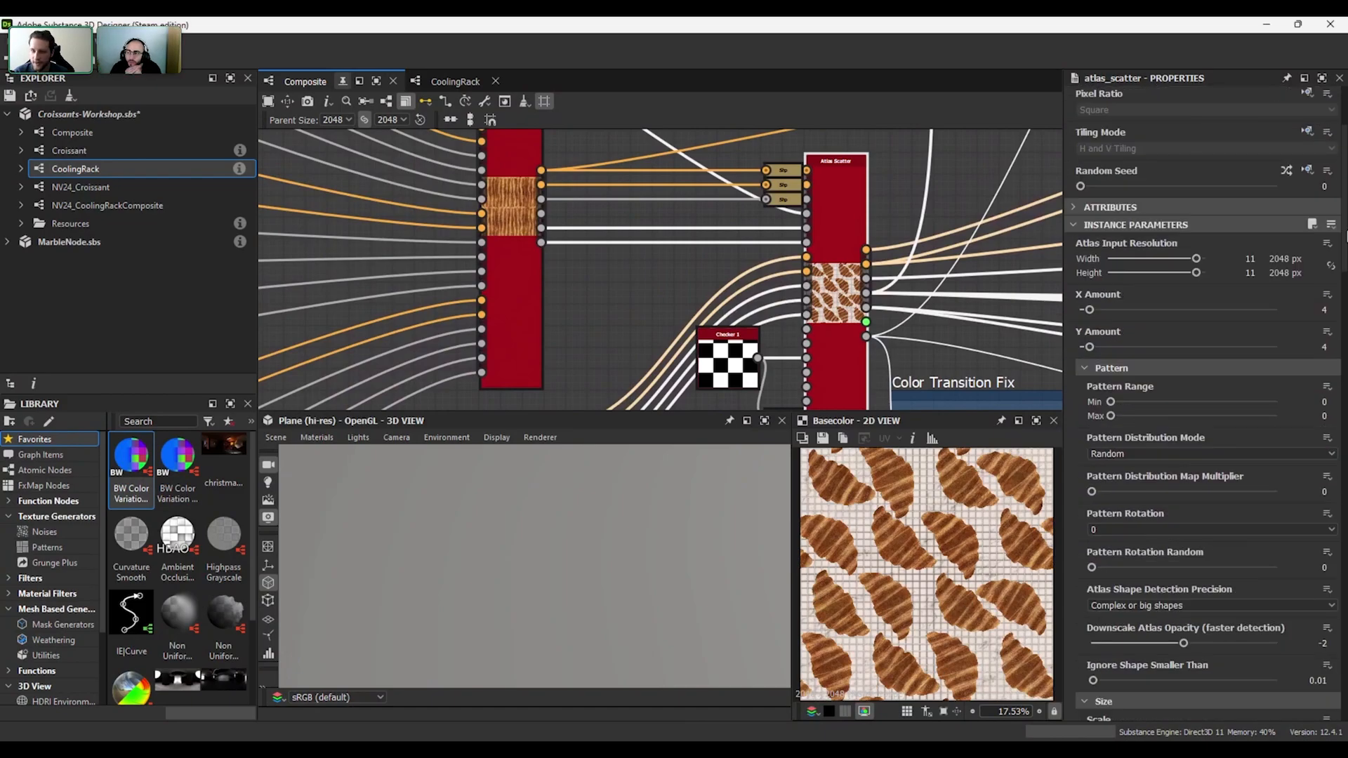
{"action": "scroll", "coordinate": [1346, 236], "scroll_direction": "down", "scroll_amount": 4}
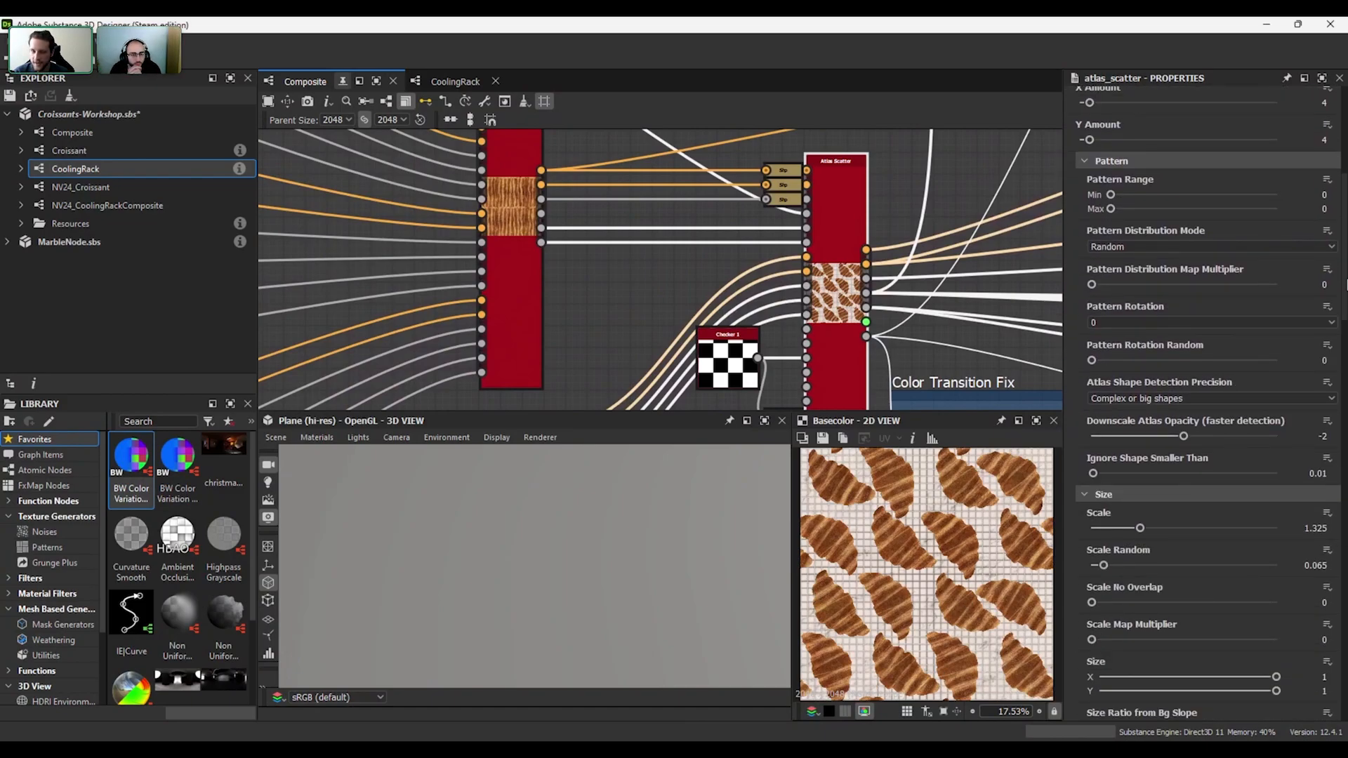
{"action": "scroll", "coordinate": [1345, 291], "scroll_direction": "down", "scroll_amount": 4}
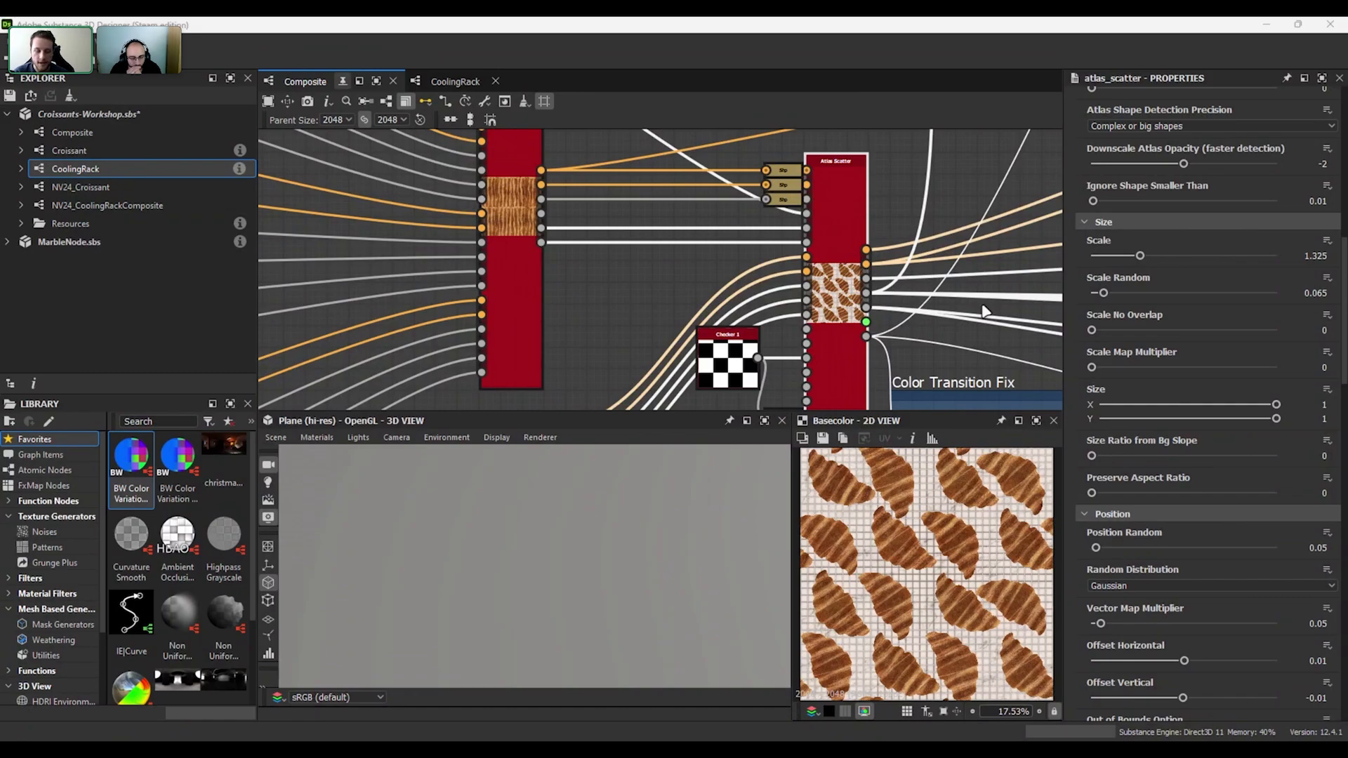
{"action": "scroll", "coordinate": [1341, 525], "scroll_direction": "down", "scroll_amount": 10}
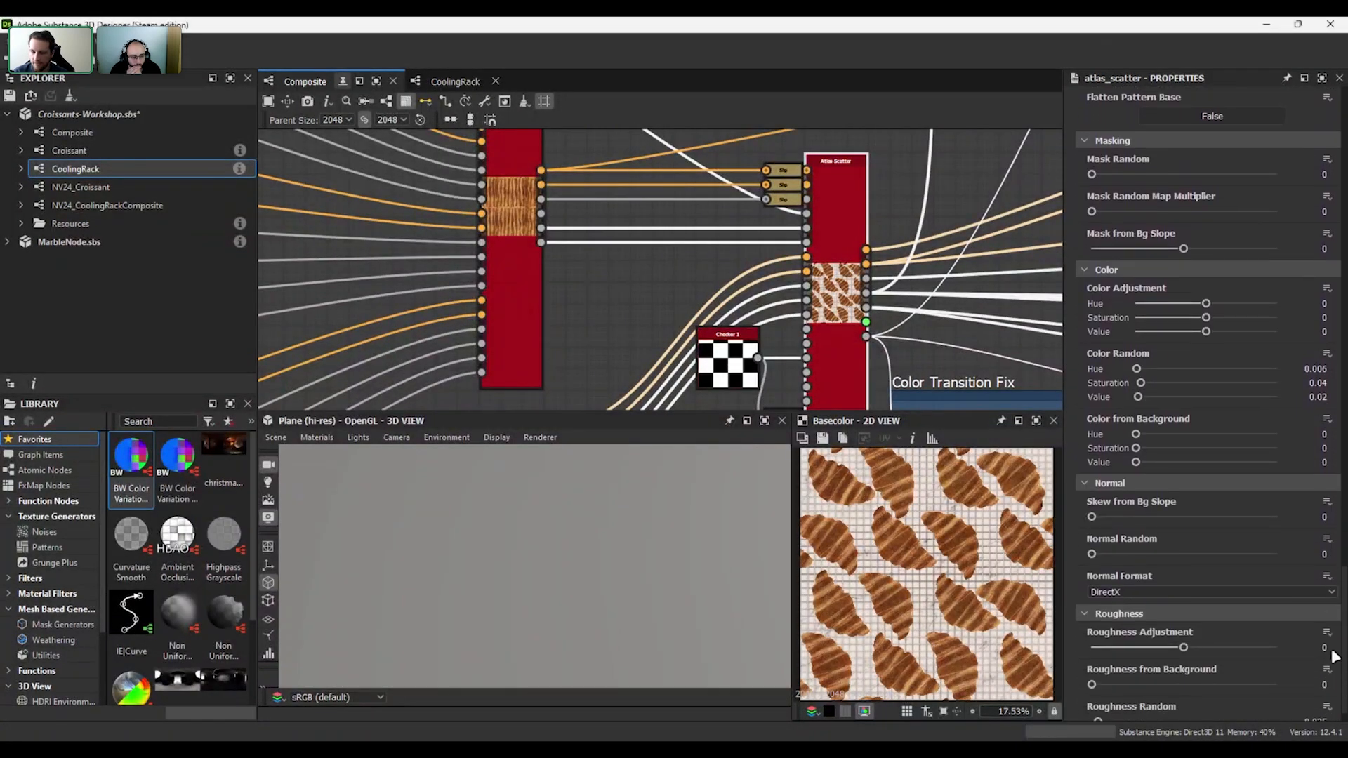
{"action": "scroll", "coordinate": [1341, 525], "scroll_direction": "down", "scroll_amount": 10}
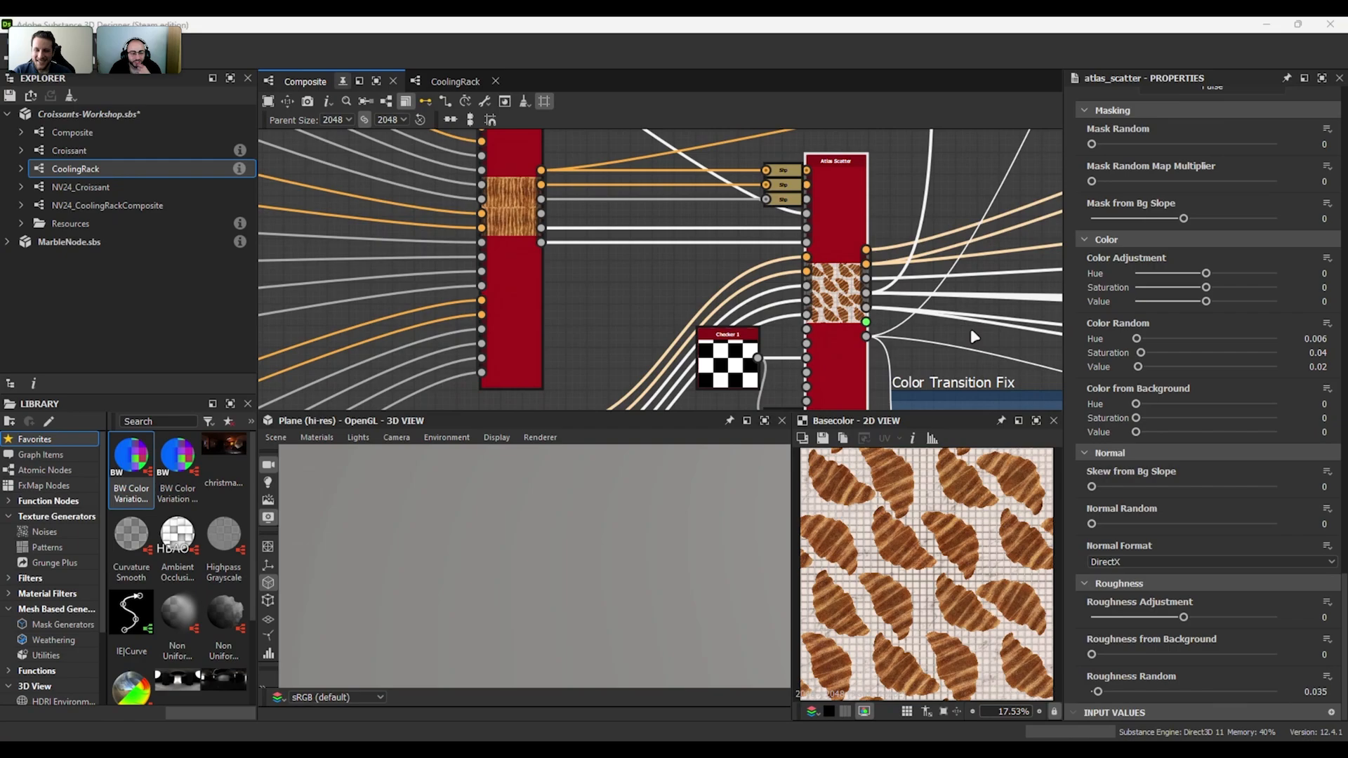
- Follow the Atlas Scatter output connections past the Color Transition Fix frame further along the Composite graph
{"action": "middle_click_drag", "start_coordinate": [966, 330], "coordinate": [804, 309]}
{"action": "scroll", "coordinate": [789, 307], "scroll_direction": "down", "scroll_amount": 2}
{"action": "left_click", "coordinate": [819, 316]}
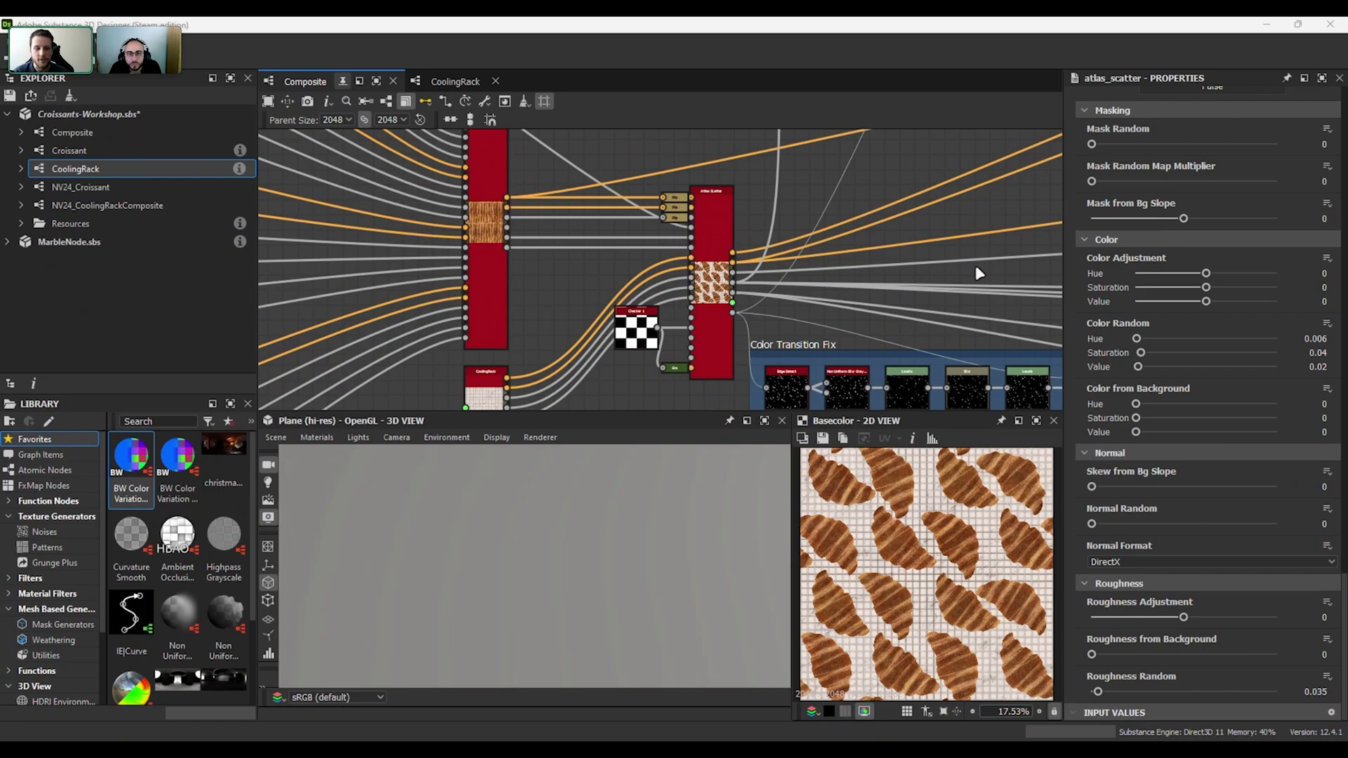
{"action": "middle_click_drag", "start_coordinate": [1001, 265], "coordinate": [484, 335]}
{"action": "scroll", "coordinate": [484, 335], "scroll_direction": "down", "scroll_amount": 3}
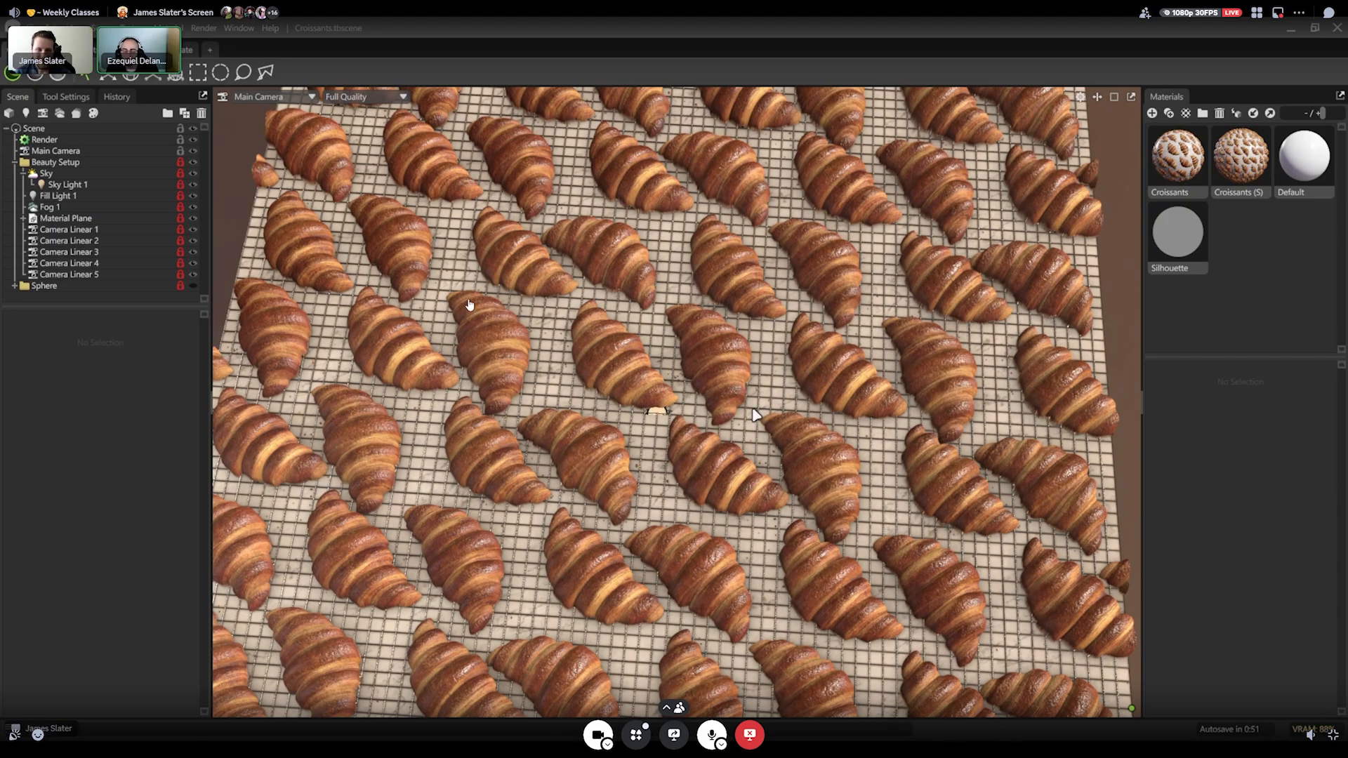
- Show the Croissants scene in Marmoset Toolbag through the Main Camera and render it with ray tracing
{"action": "scroll", "coordinate": [753, 411], "scroll_direction": "down", "scroll_amount": 1}
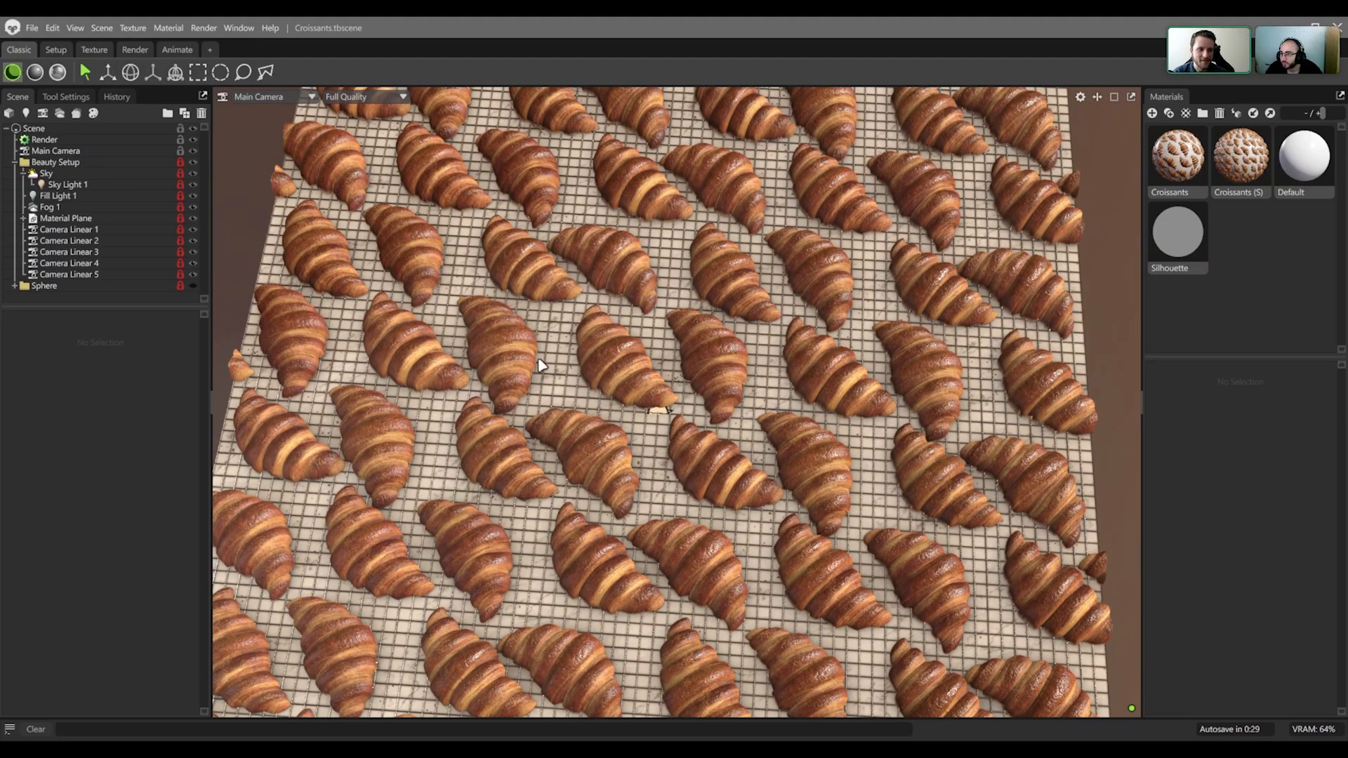
{"action": "scroll", "coordinate": [609, 342], "scroll_direction": "up", "scroll_amount": 1}
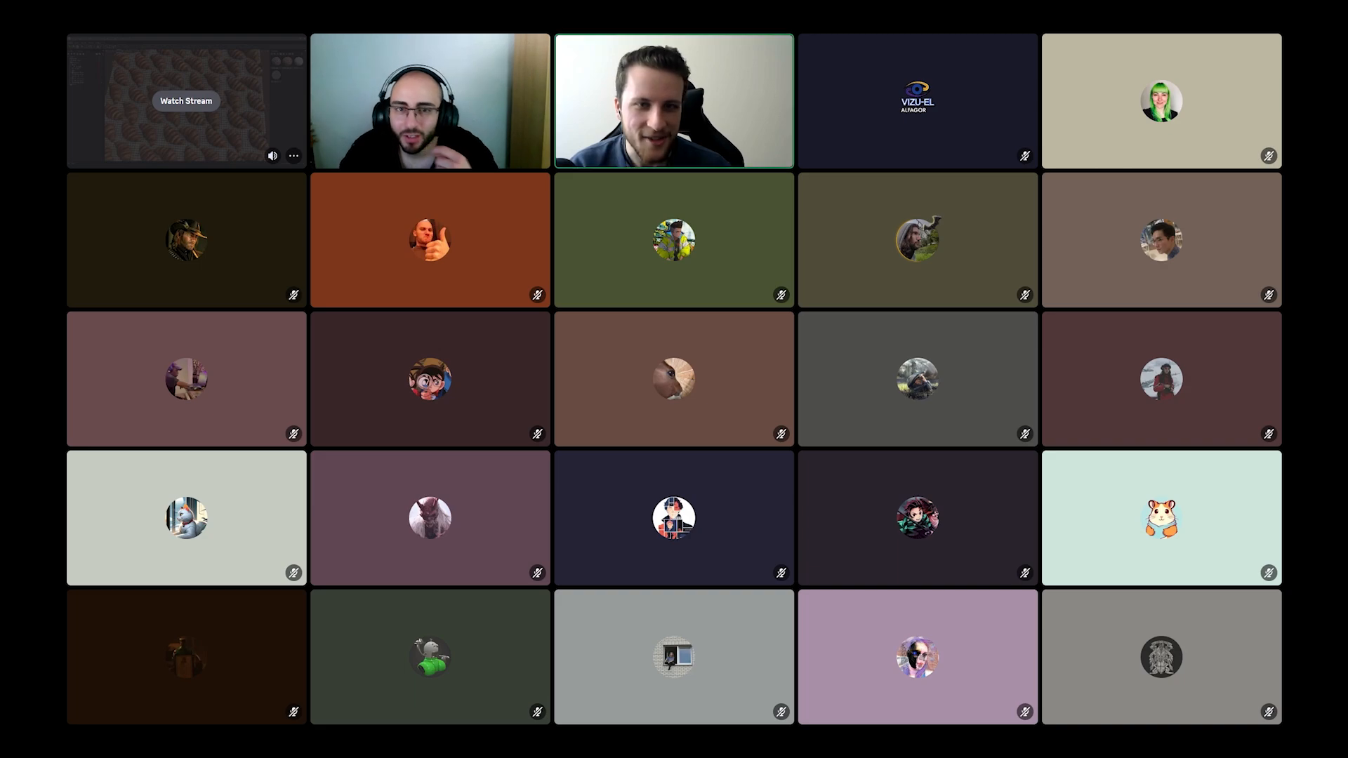
{"action": "left_click", "coordinate": [186, 100]}
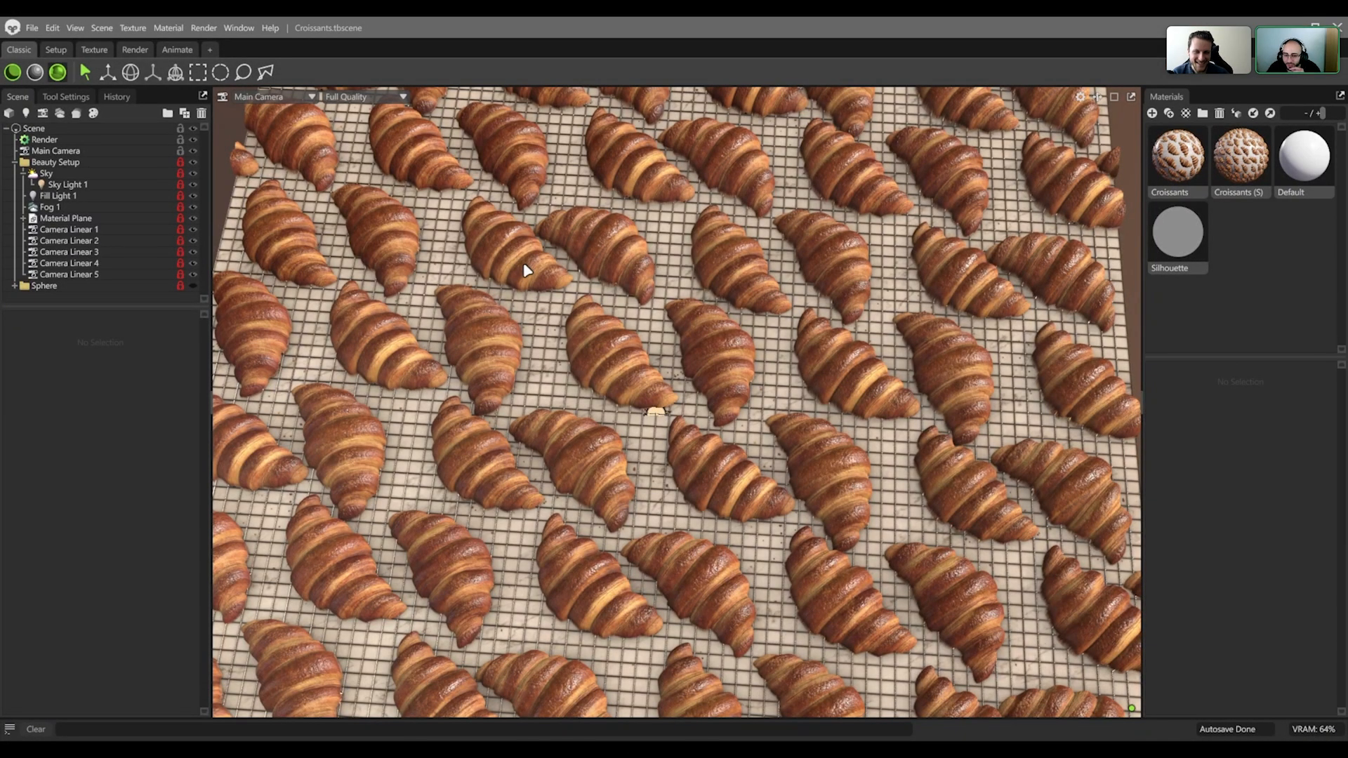
{"action": "key", "text": "ctrl+r"}
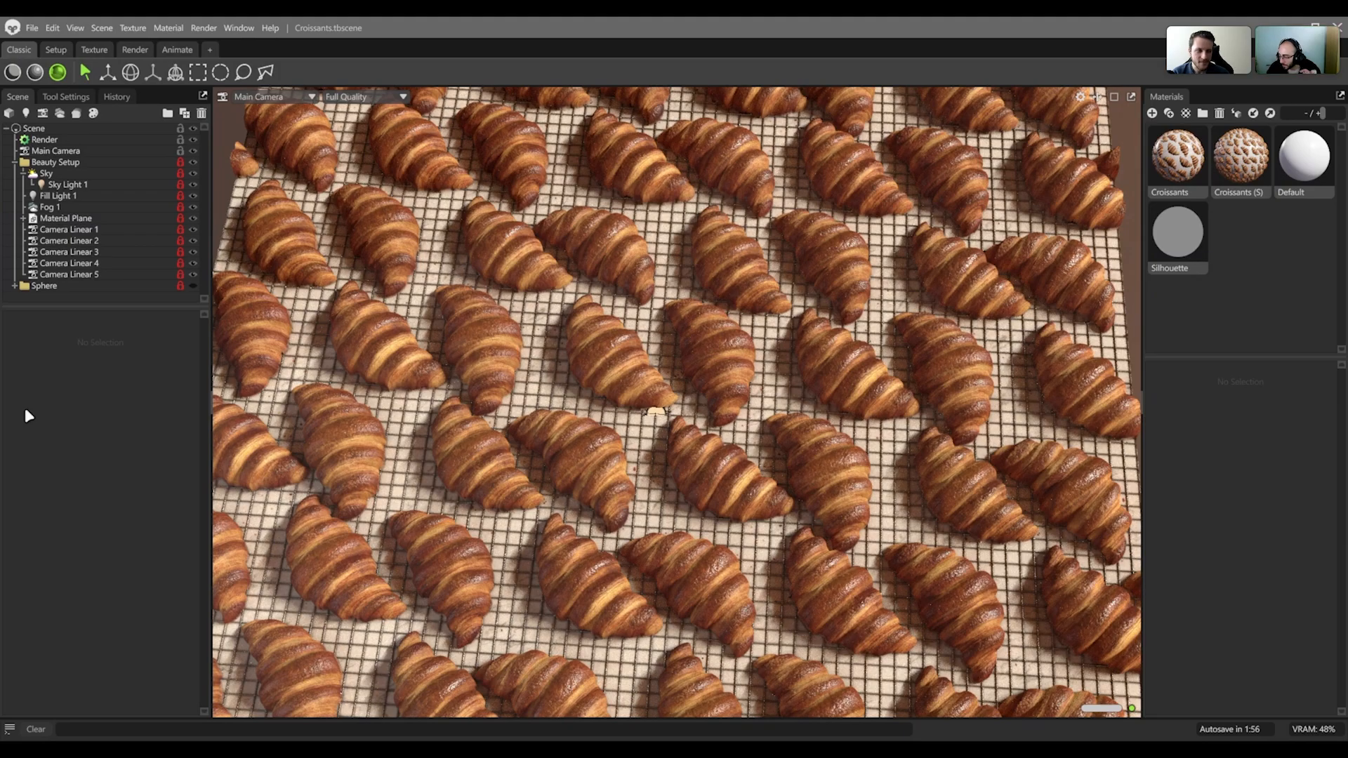
- Select the Plane mesh inside Material Plane, review its subdivision settings, and return the viewport to raster rendering
{"action": "left_click", "coordinate": [118, 219]}
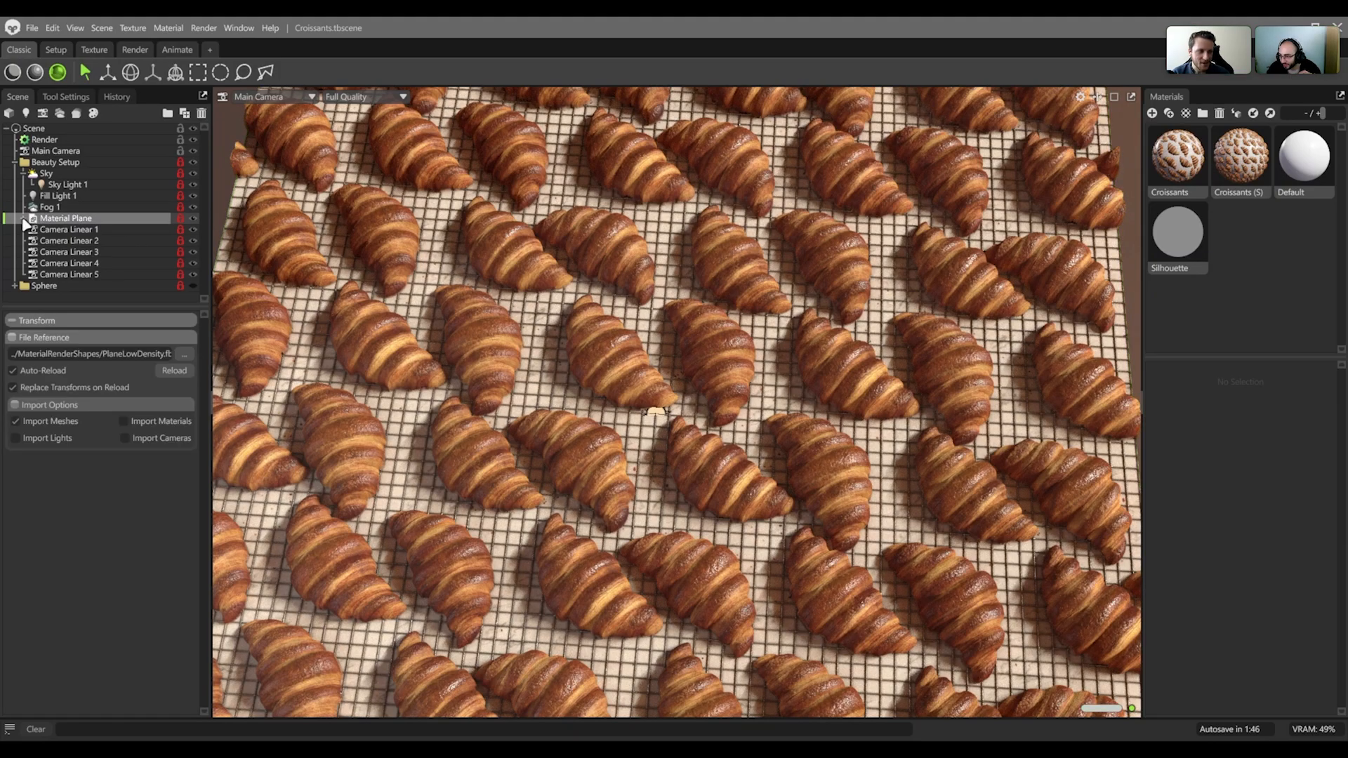
{"action": "left_click", "coordinate": [24, 218]}
{"action": "left_click", "coordinate": [85, 231]}
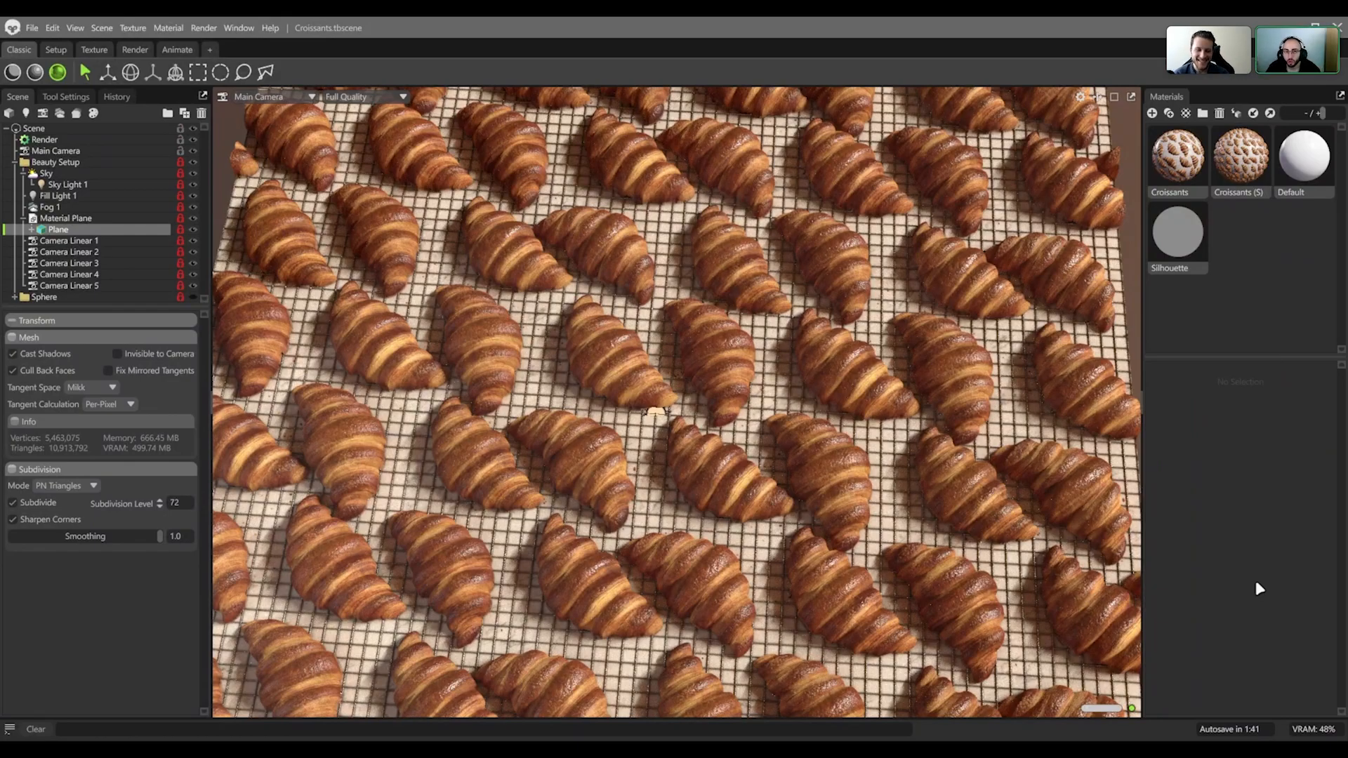
{"action": "left_click", "coordinate": [17, 75]}
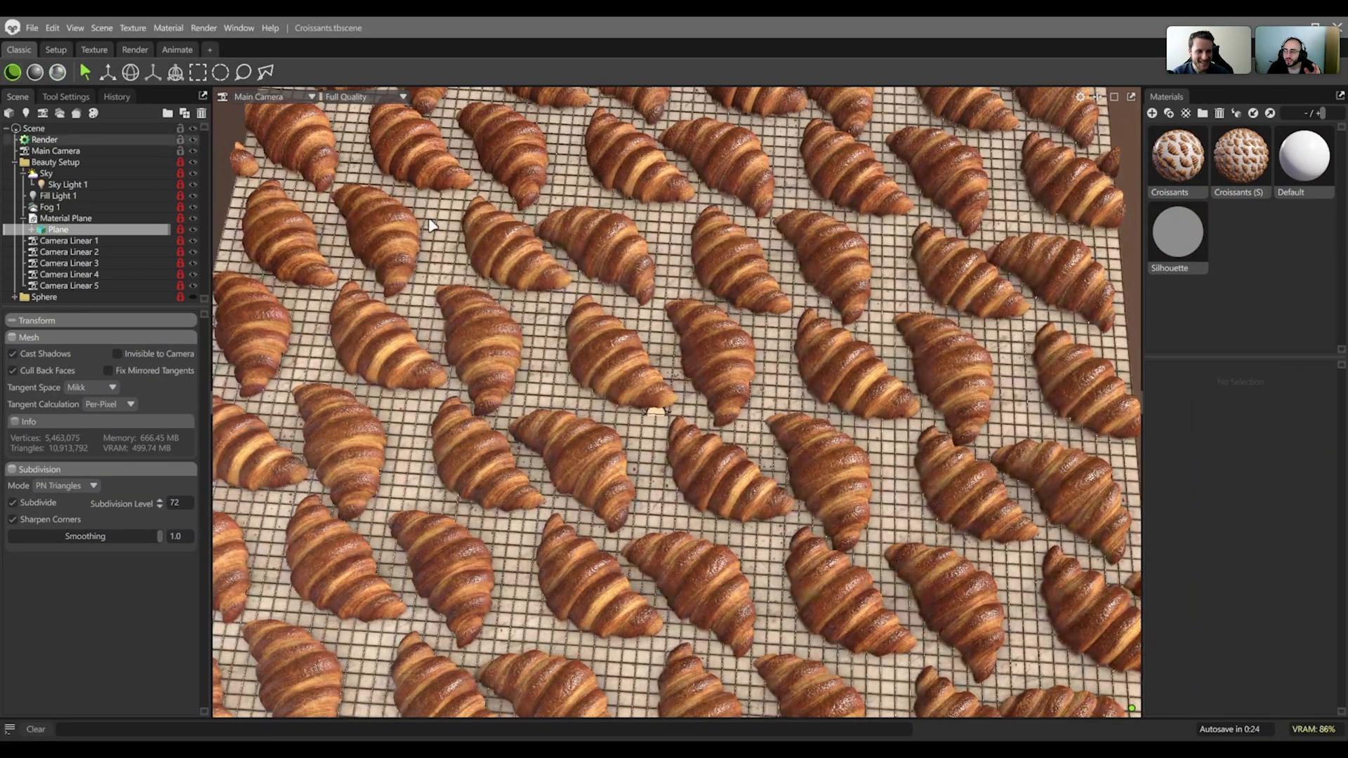
- Inspect the croissants in close-up, comparing the Camera Linear 1 and Camera Linear 3 views
{"action": "scroll", "coordinate": [565, 408], "scroll_direction": "up", "scroll_amount": 3}
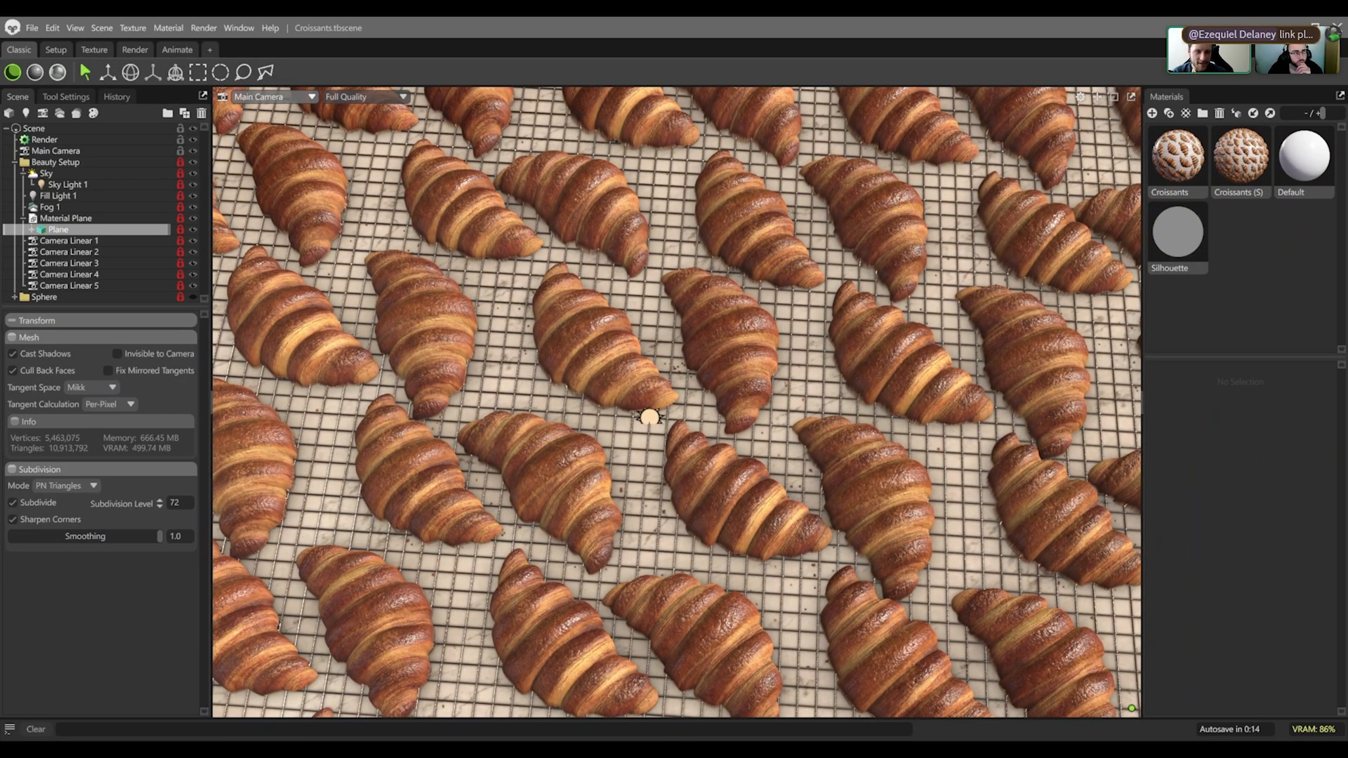
{"action": "left_click", "coordinate": [270, 121]}
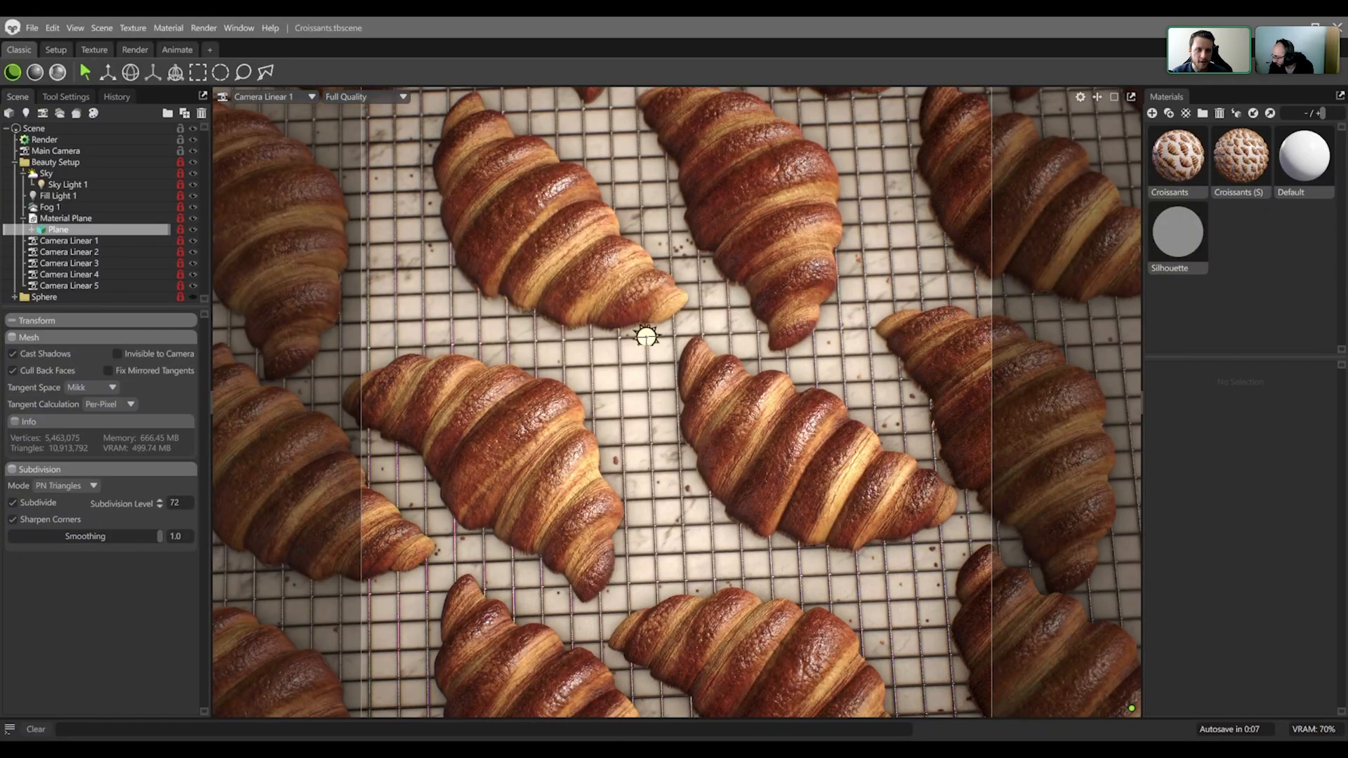
{"action": "scroll", "coordinate": [285, 104], "scroll_direction": "down", "scroll_amount": 2}
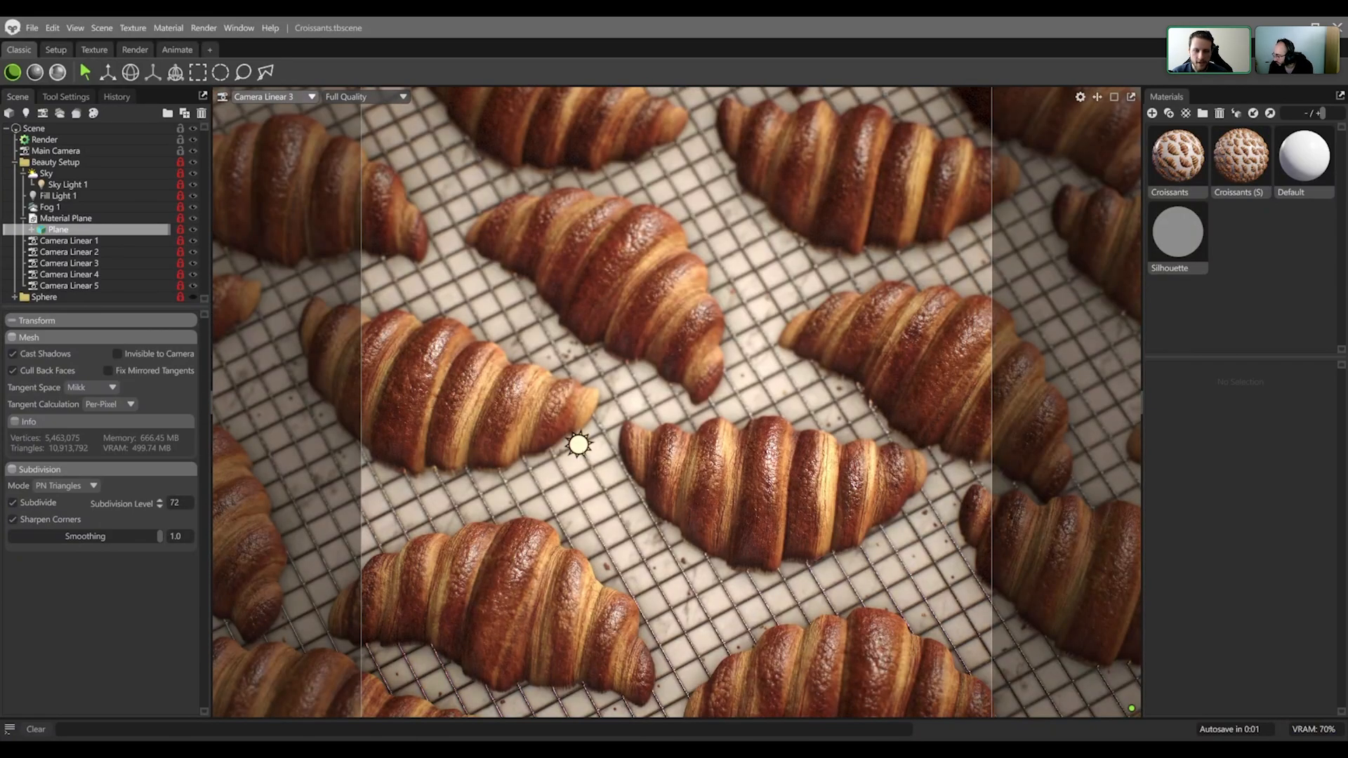
{"action": "scroll", "coordinate": [285, 104], "scroll_direction": "up", "scroll_amount": 2}
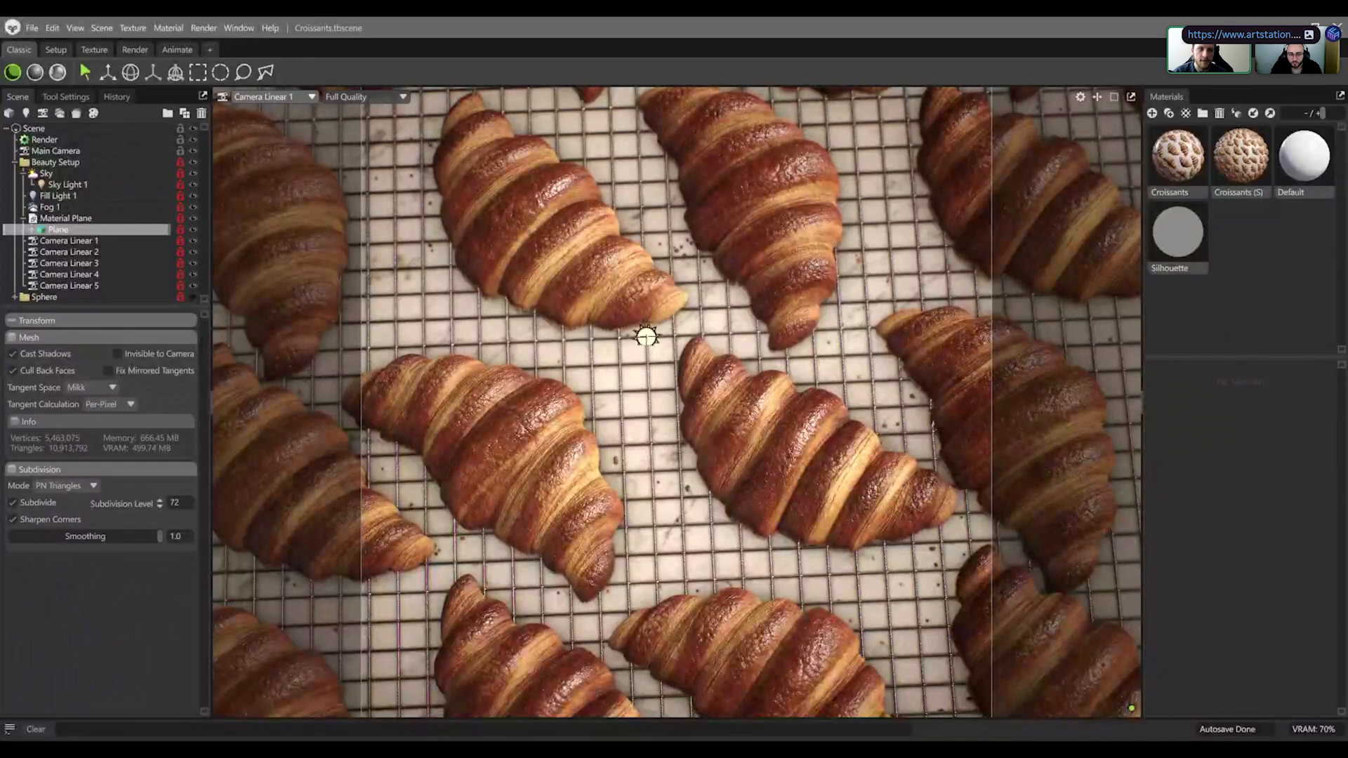
- Return to the Main Camera and orbit around the croissants to view them from different angles
{"action": "left_click", "coordinate": [268, 111]}
{"action": "right_click_drag", "start_coordinate": [608, 322], "coordinate": [581, 548]}
{"action": "left_click_drag", "start_coordinate": [580, 548], "coordinate": [661, 269]}
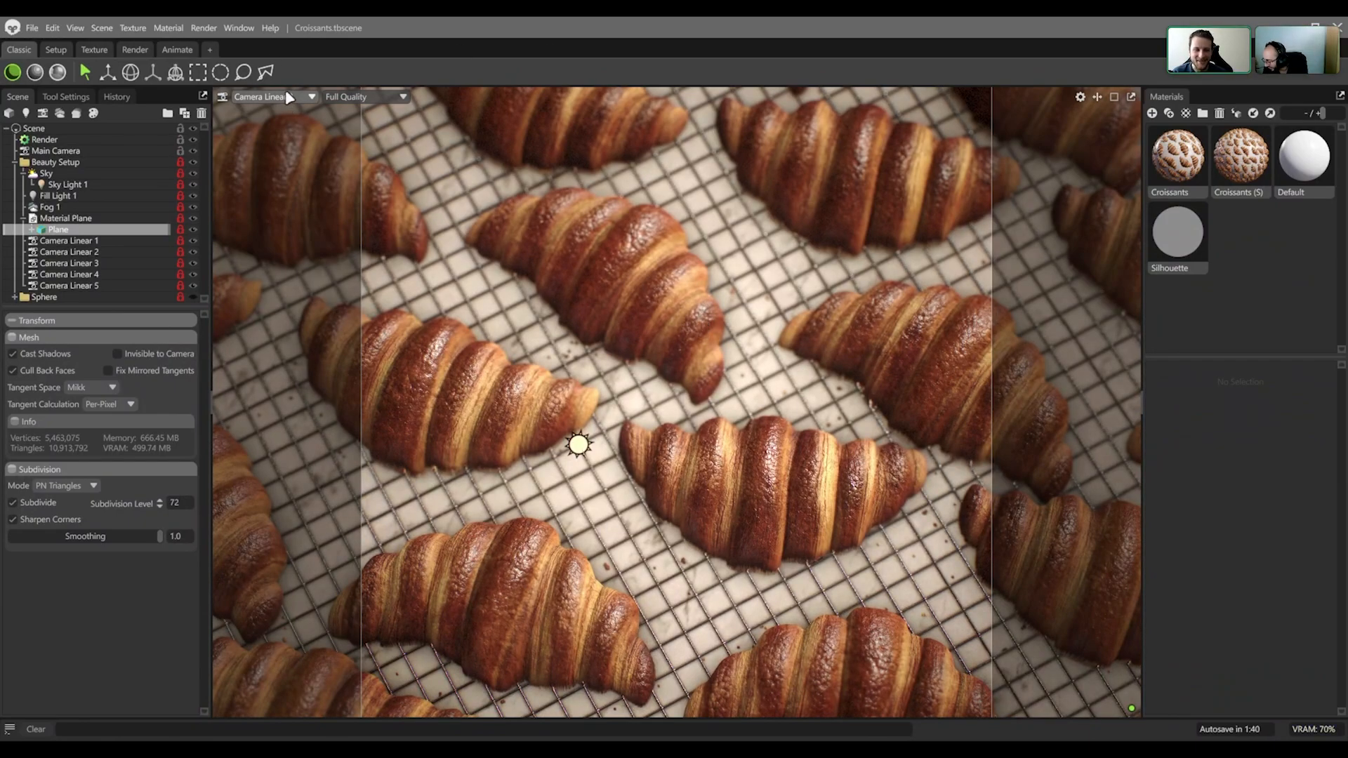
- View the scene through Camera Linear 4 and Camera Linear 5, comparing ray-traced and raster rendering in the latter
{"action": "scroll", "coordinate": [285, 90], "scroll_direction": "down", "scroll_amount": 1}
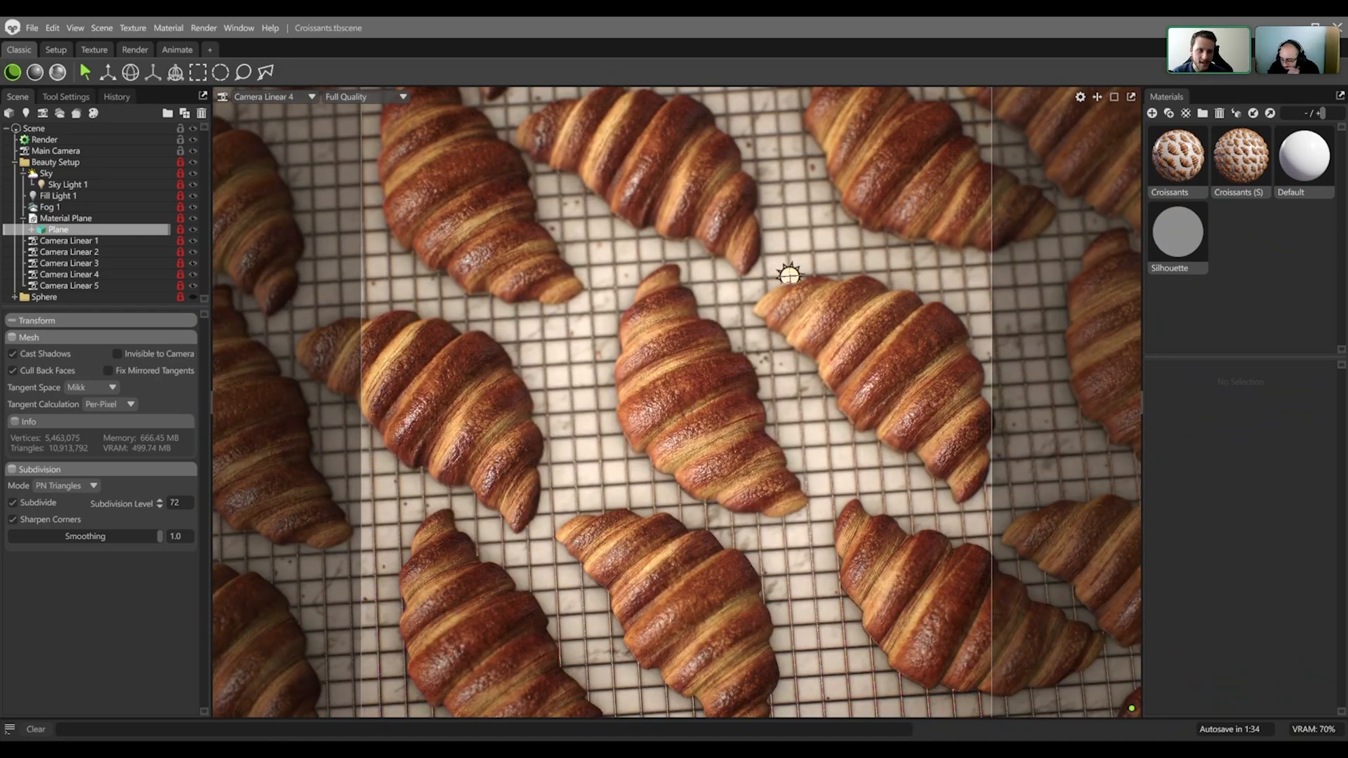
{"action": "scroll", "coordinate": [281, 96], "scroll_direction": "down", "scroll_amount": 1}
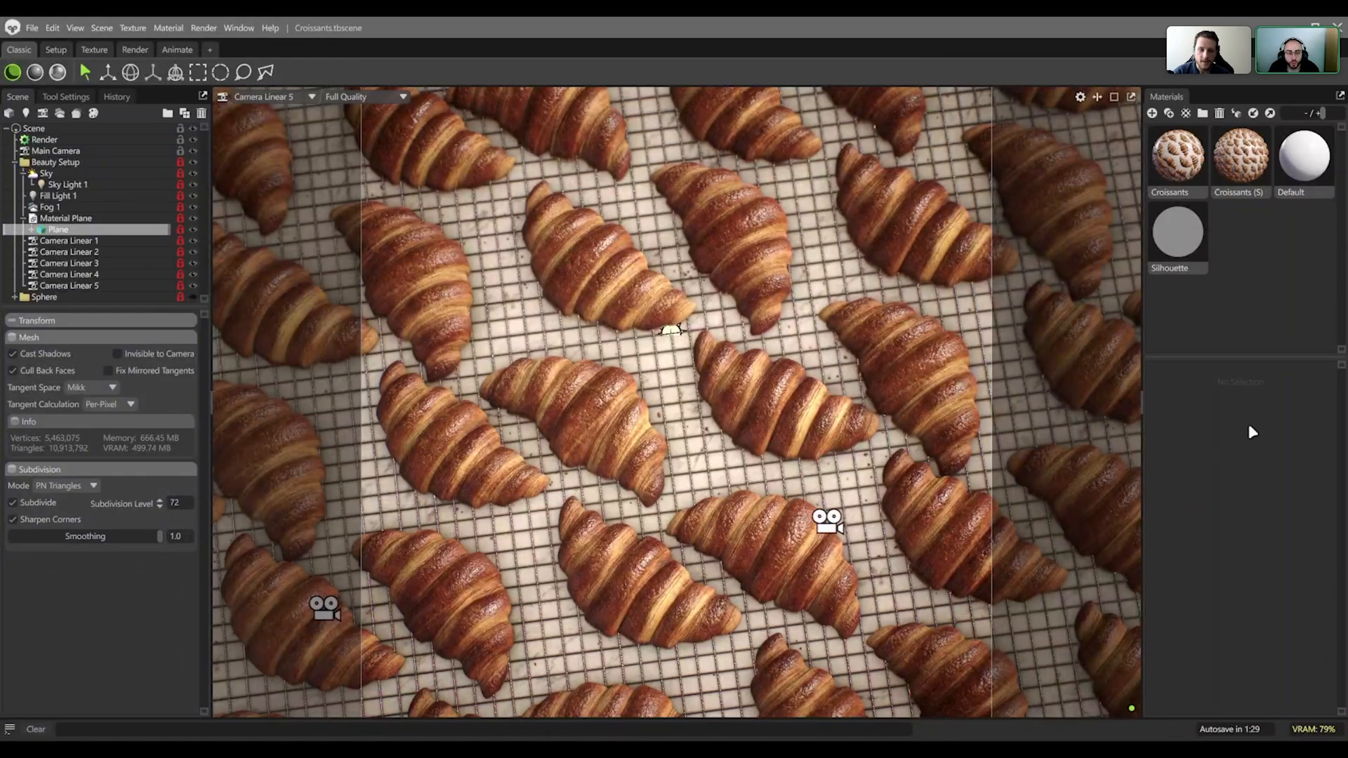
{"action": "left_click", "coordinate": [59, 73]}
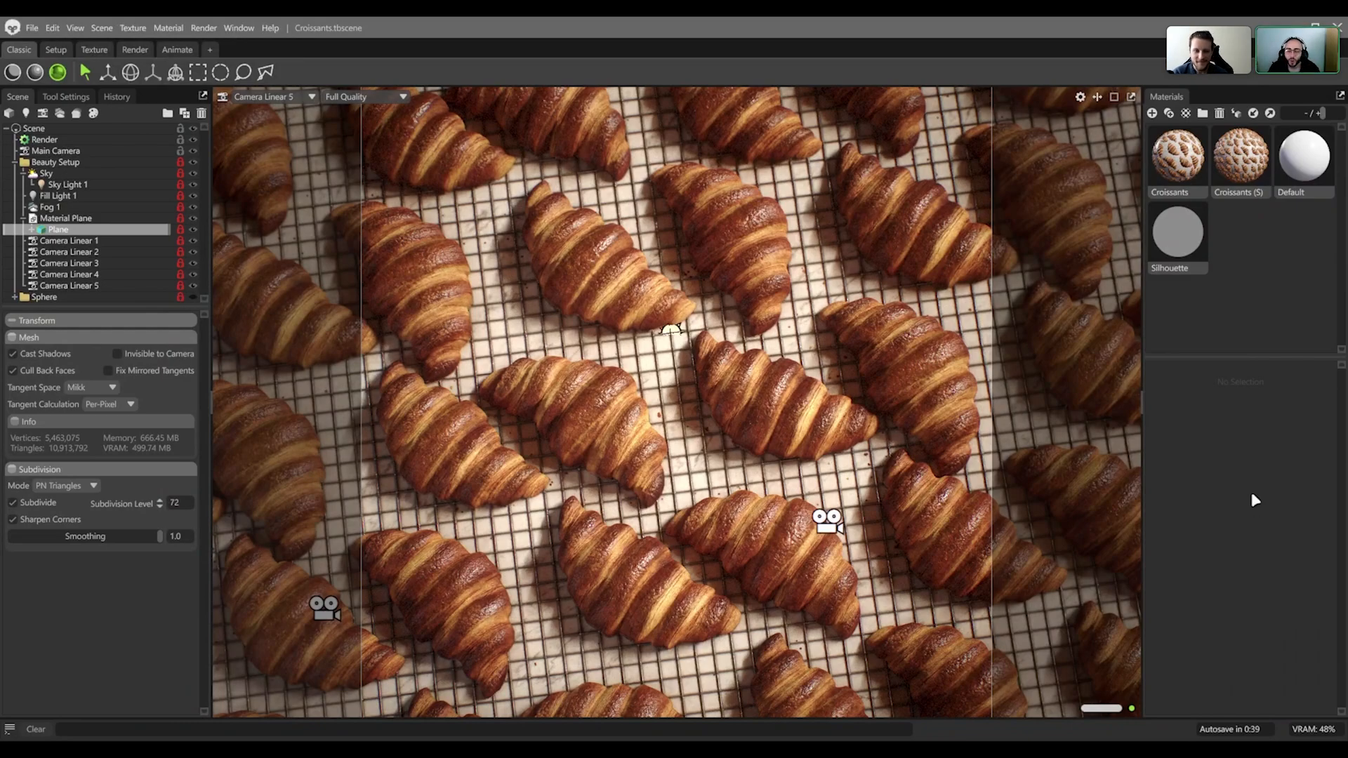
{"action": "left_click", "coordinate": [12, 73]}
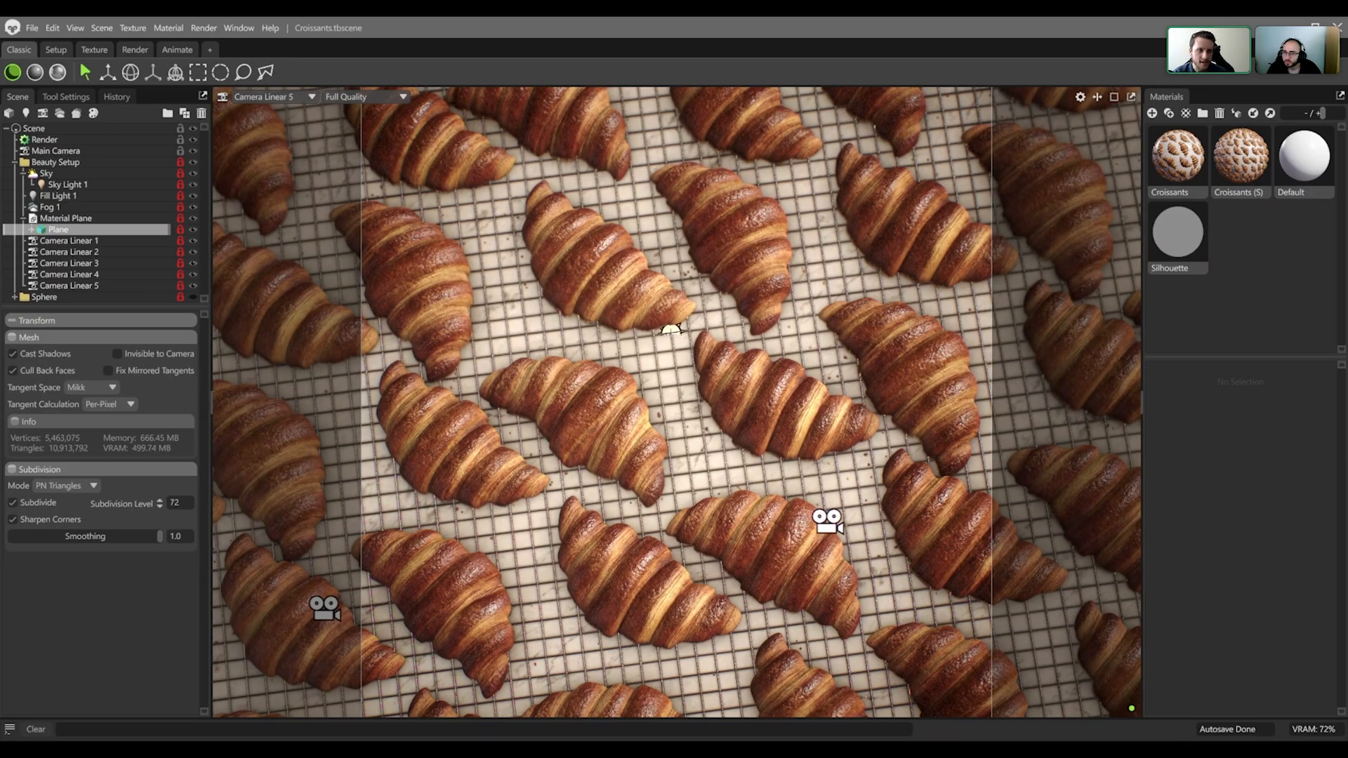
- Inspect the croissants' sides from a low angle in the Main Camera, ending in a steeper overhead view
{"action": "left_click", "coordinate": [260, 111]}
{"action": "left_click_drag", "start_coordinate": [653, 325], "coordinate": [747, 539], "text": "alt"}
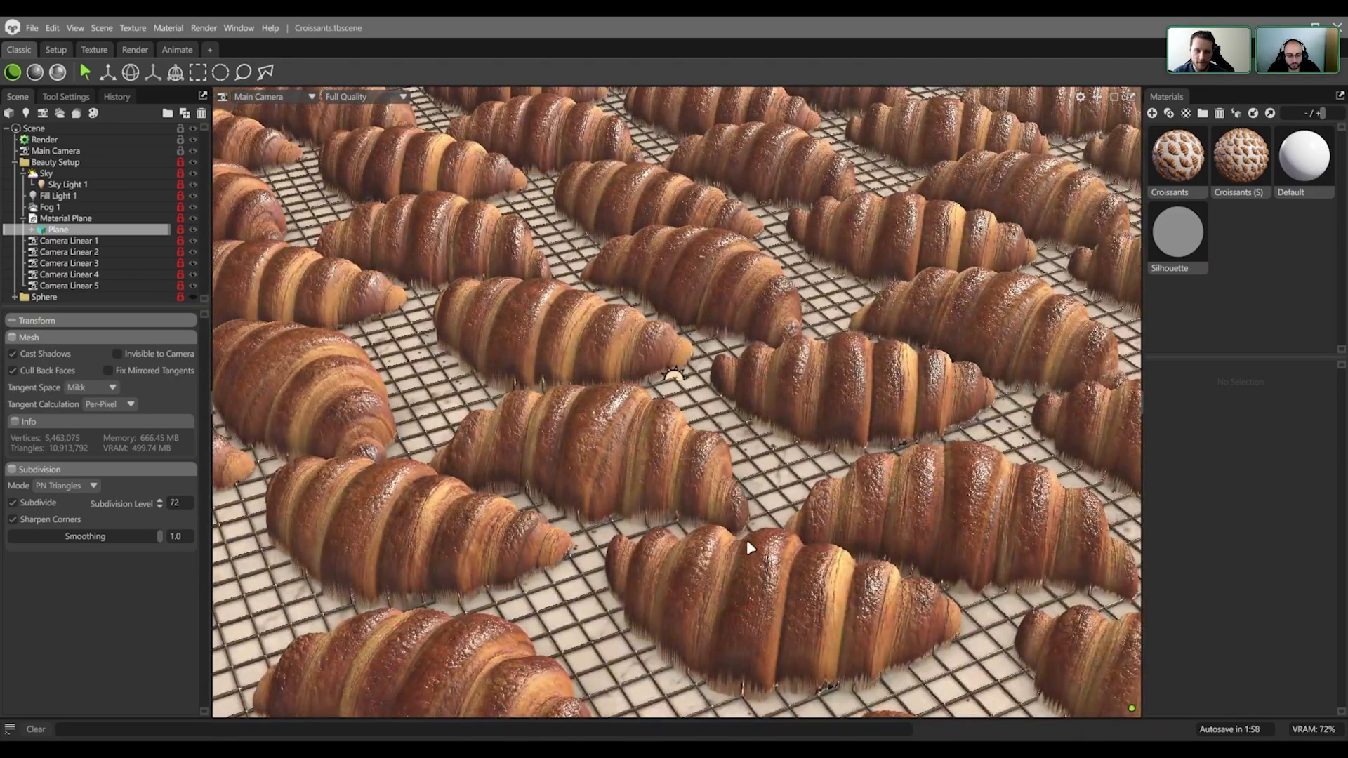
{"action": "left_click_drag", "start_coordinate": [794, 430], "coordinate": [723, 536], "text": "alt"}
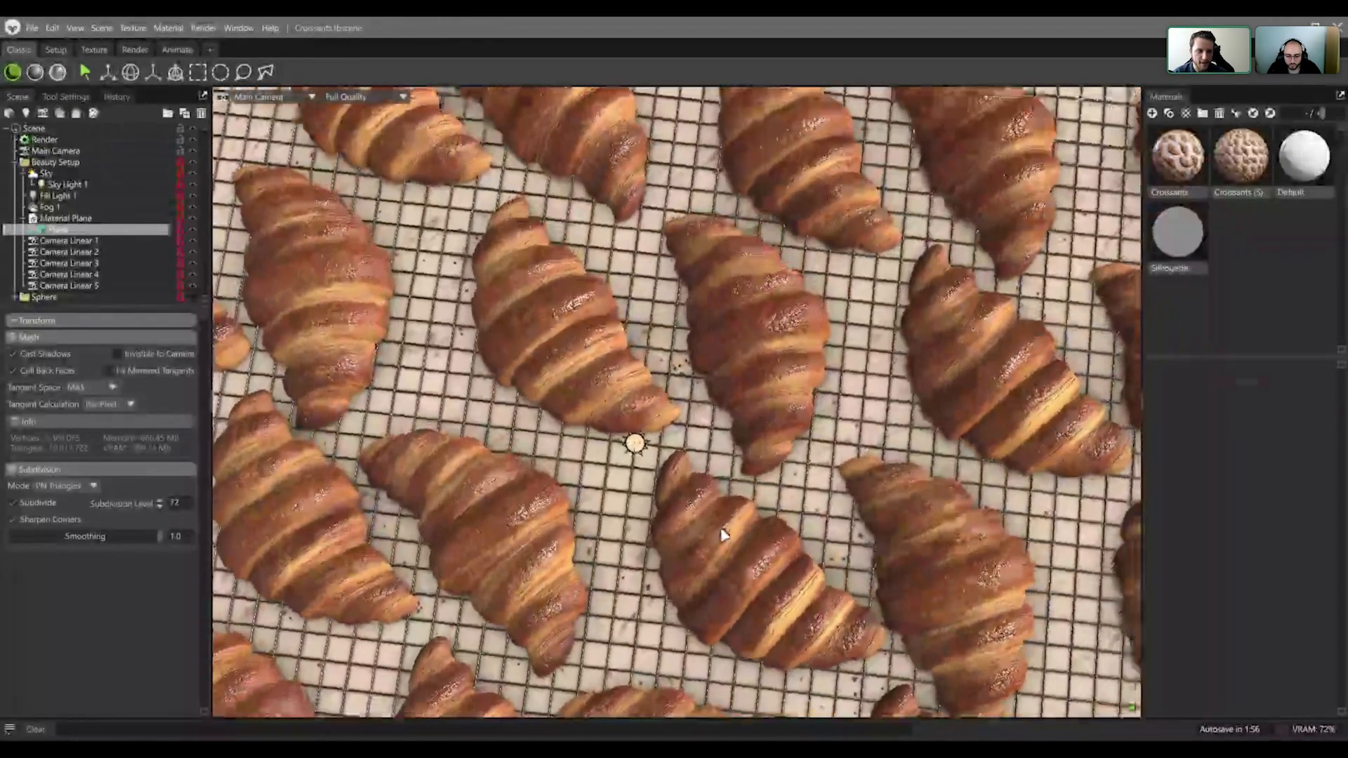
- Select Fog 1, toggle its visibility in the Camera Linear 3 view, and compare the raster and ray-traced renders
{"action": "left_click", "coordinate": [88, 207]}
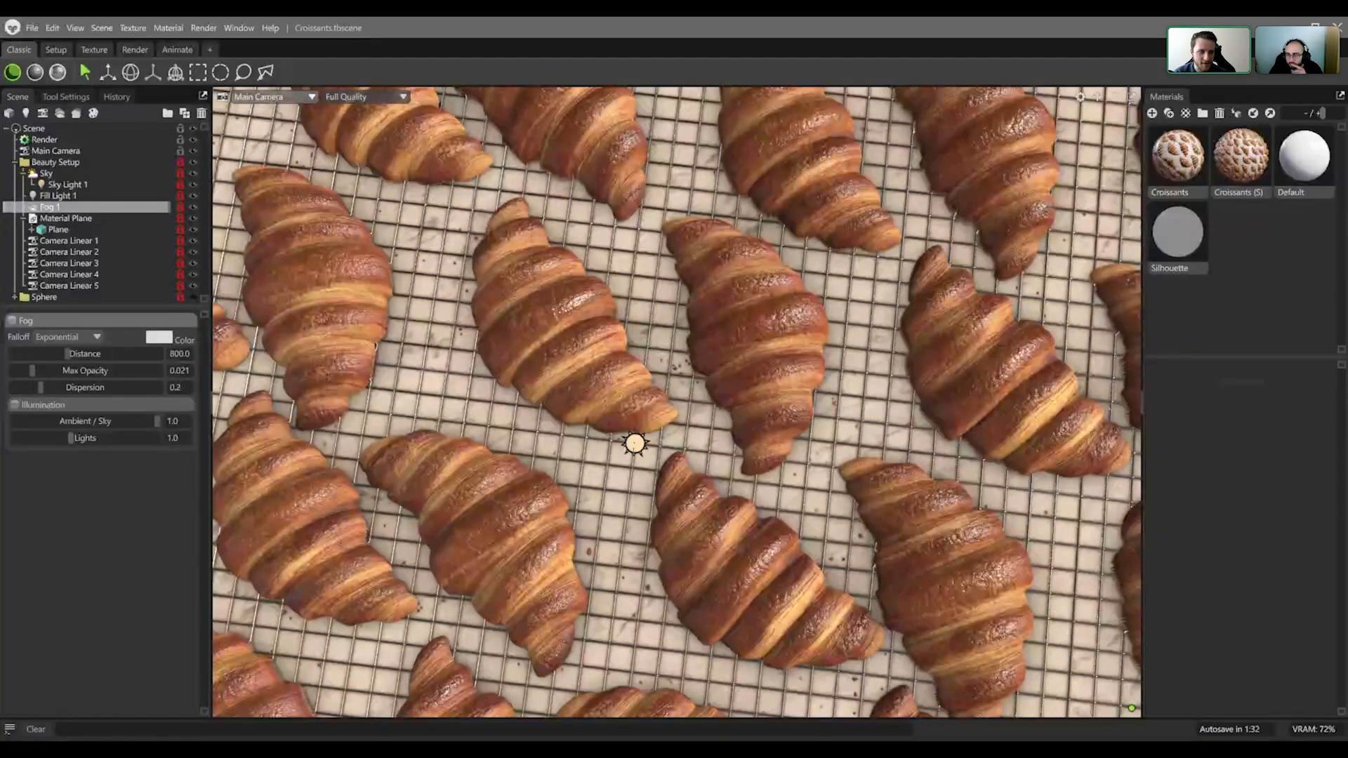
{"action": "left_click", "coordinate": [271, 119]}
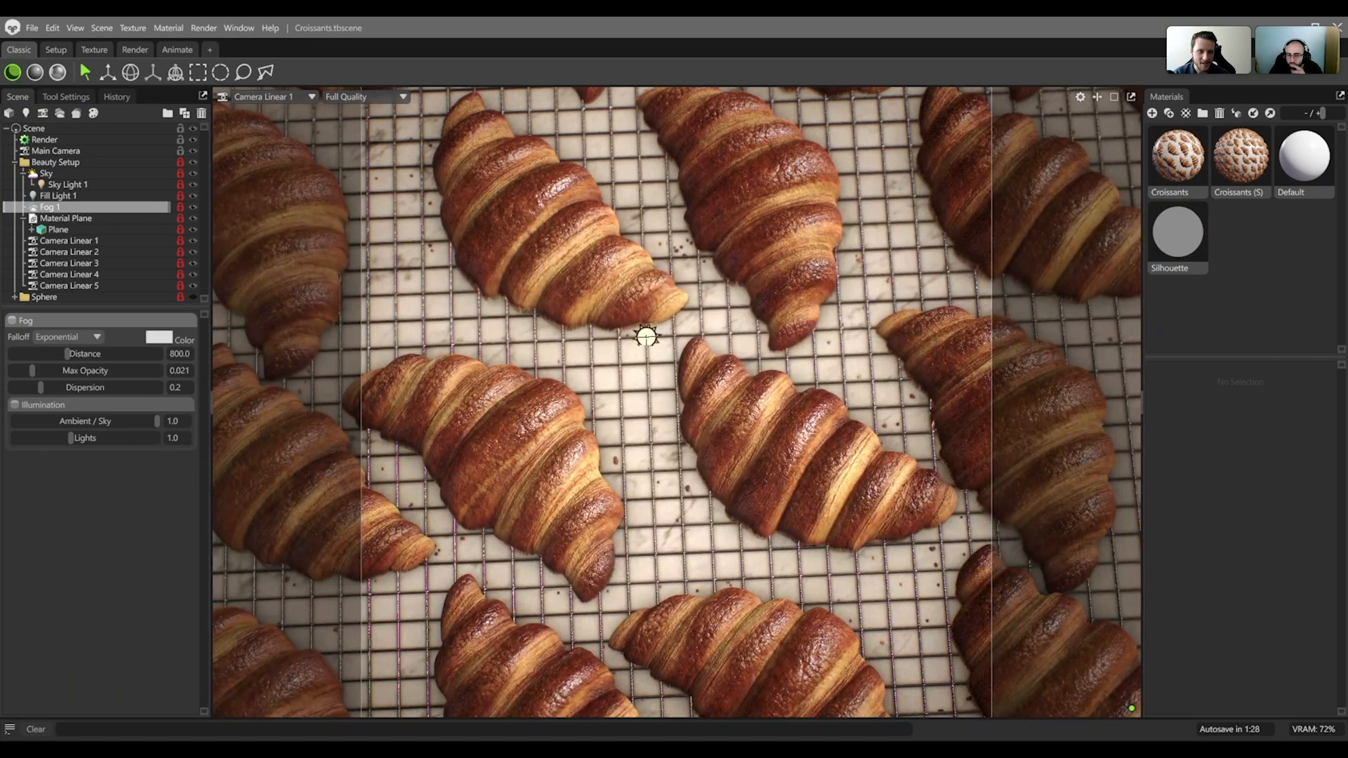
{"action": "left_click", "coordinate": [271, 142]}
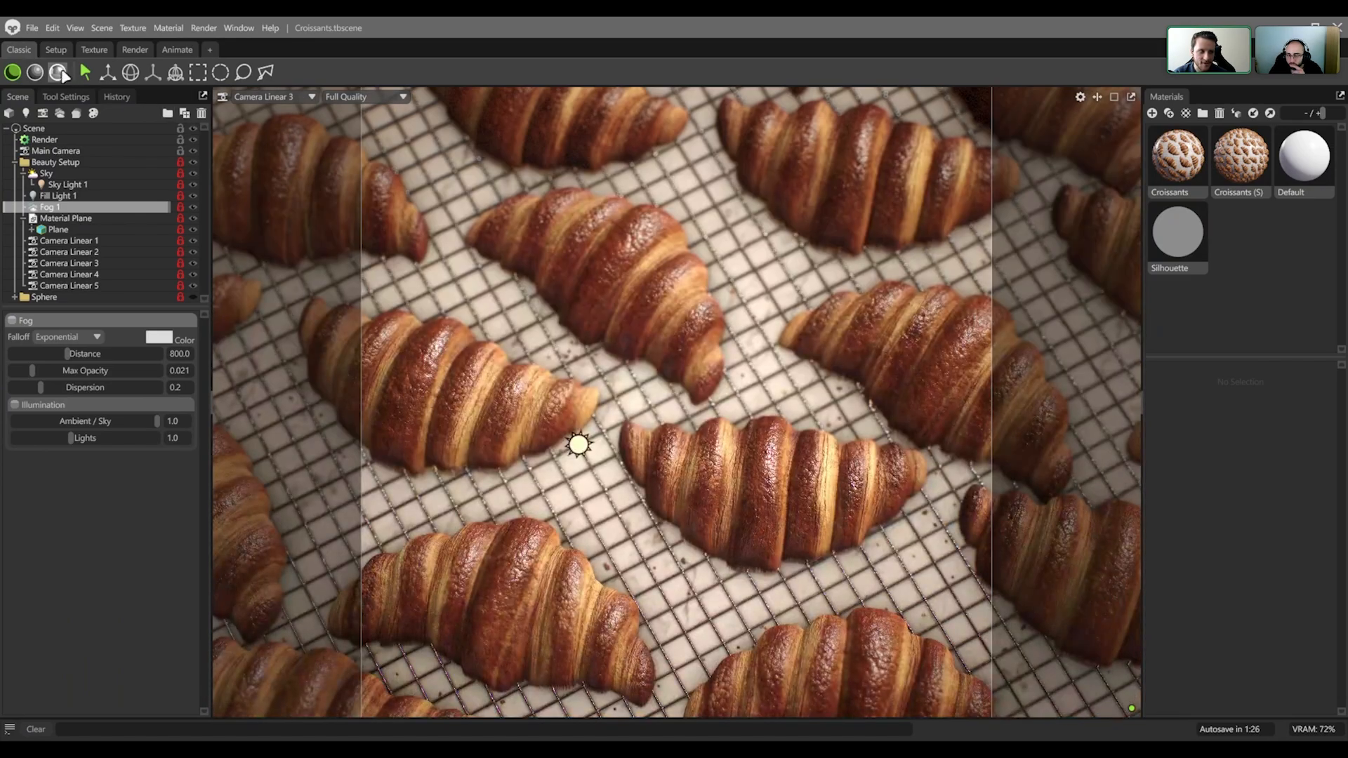
{"action": "left_click", "coordinate": [58, 73]}
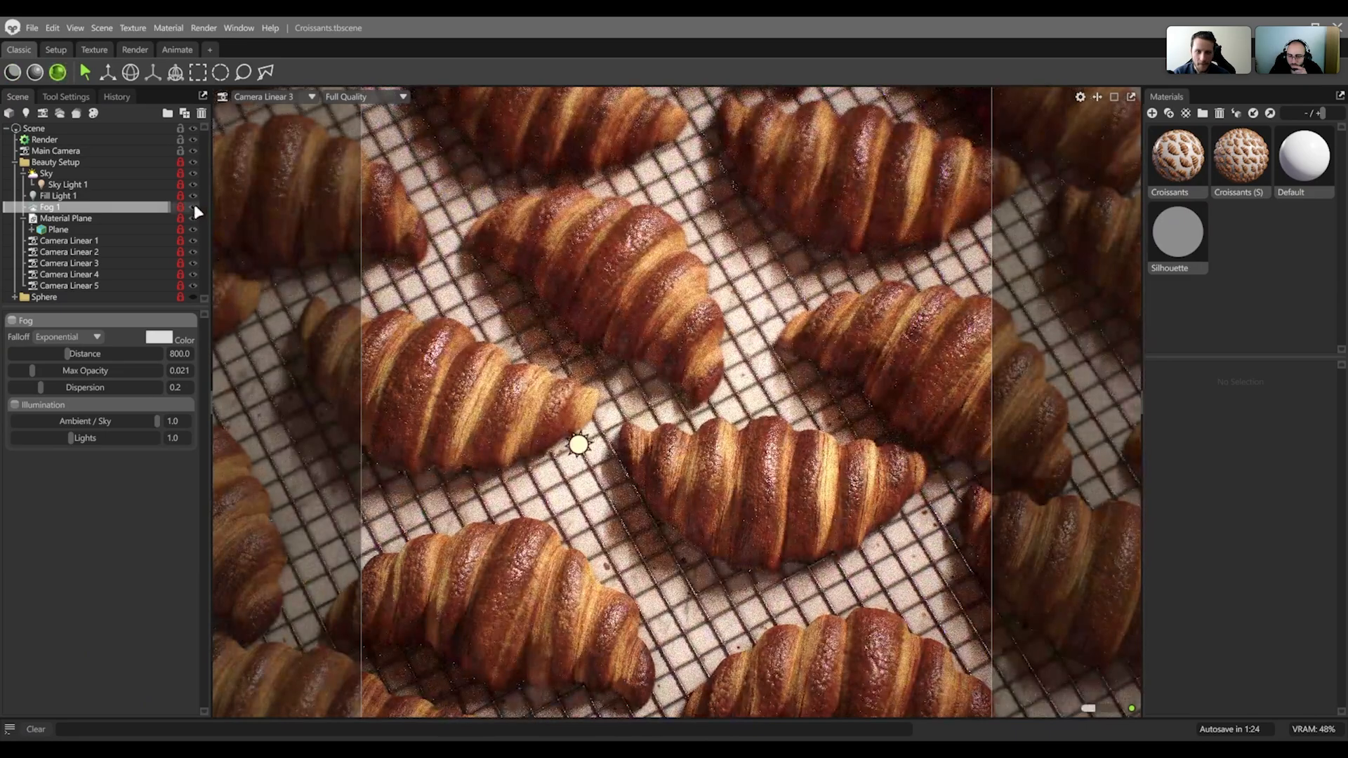
{"action": "left_click", "coordinate": [194, 207]}
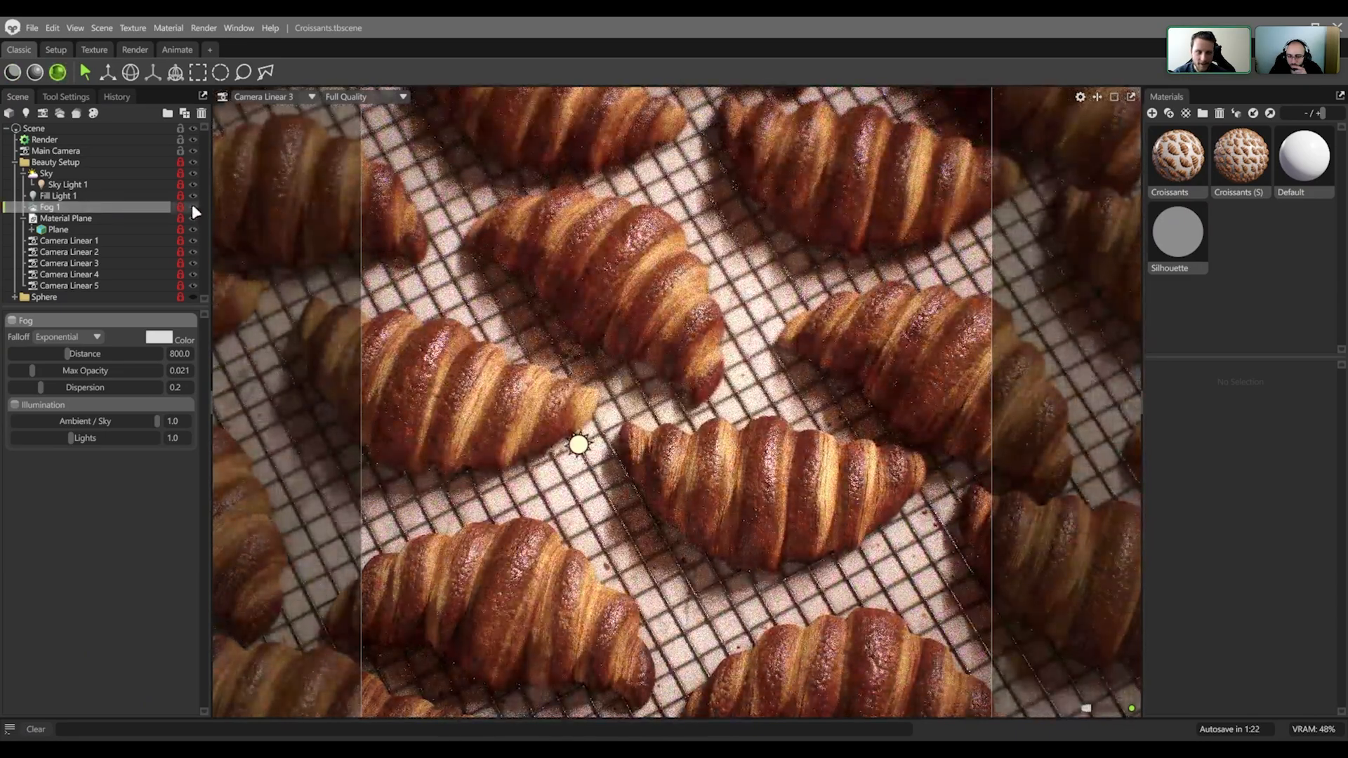
{"action": "left_click", "coordinate": [13, 73]}
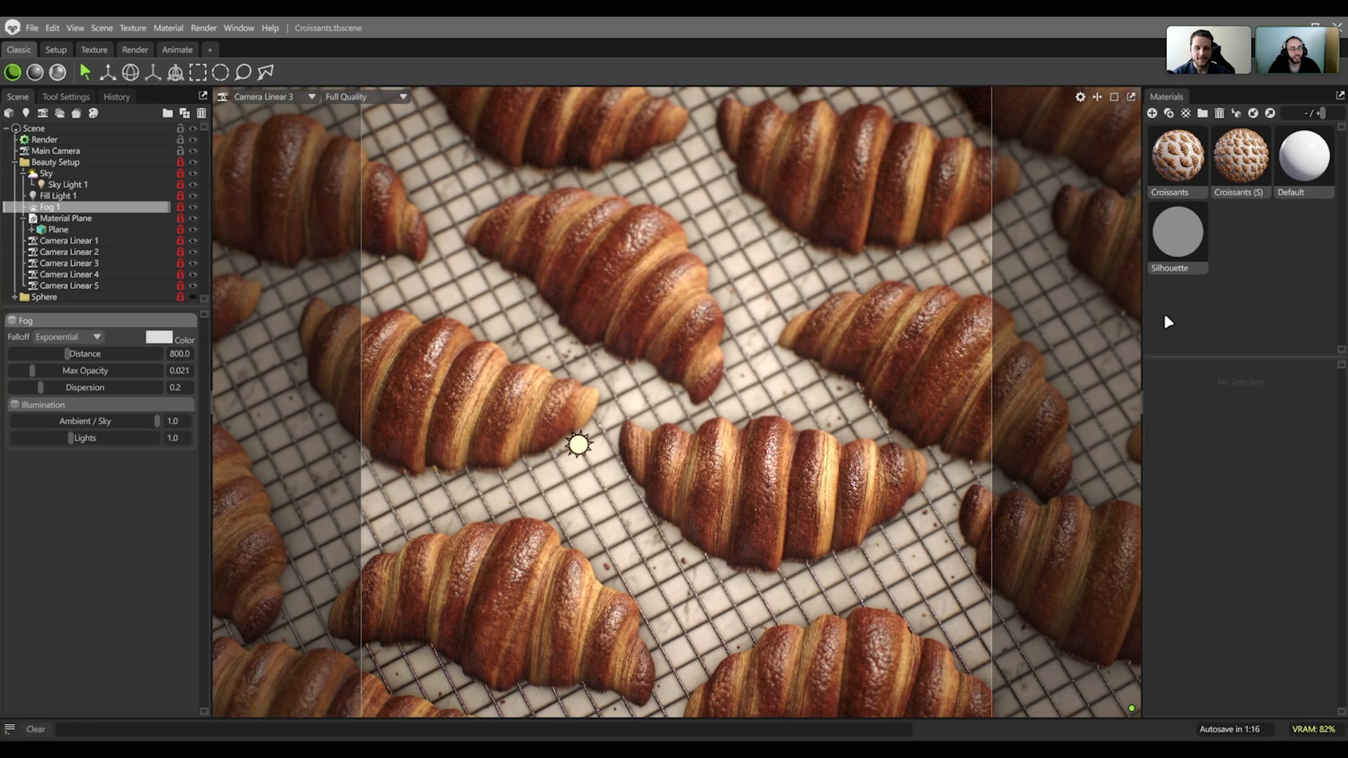
{"action": "left_click", "coordinate": [58, 71]}
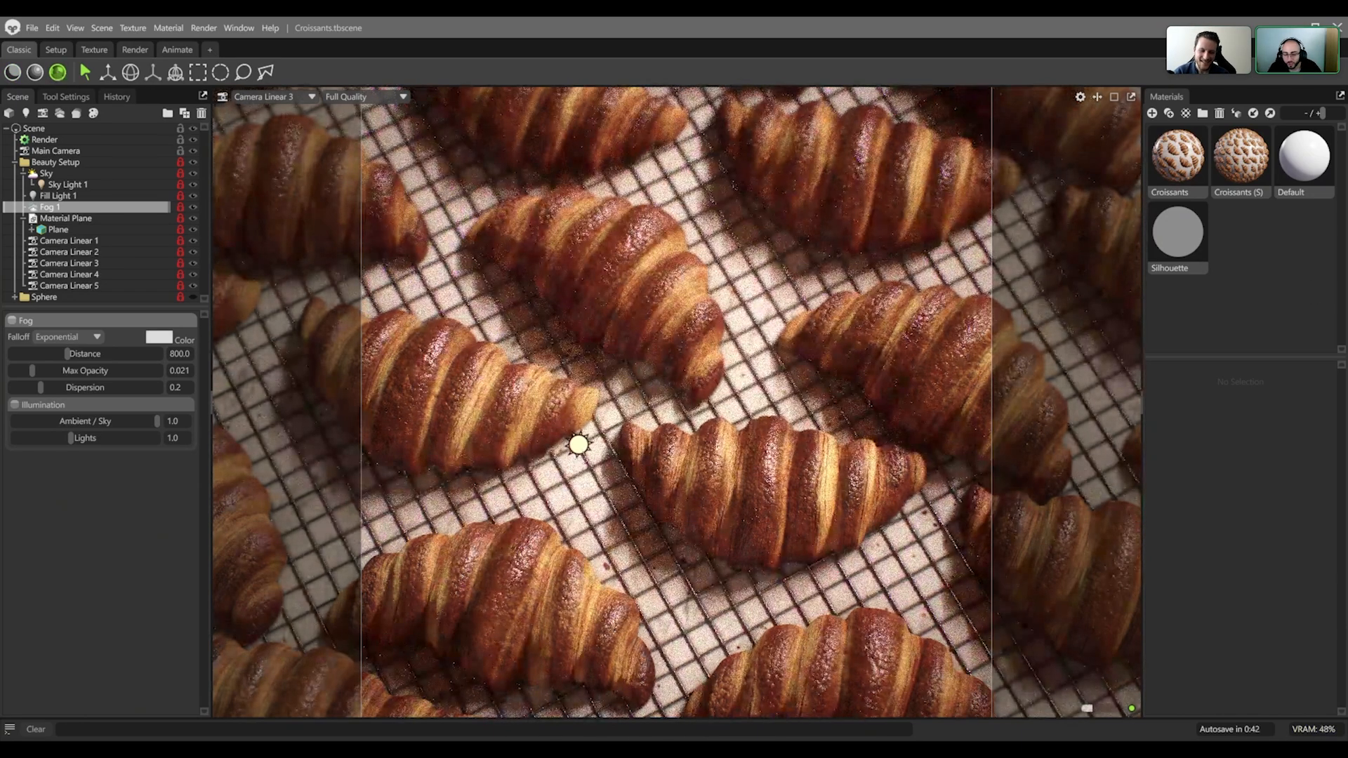